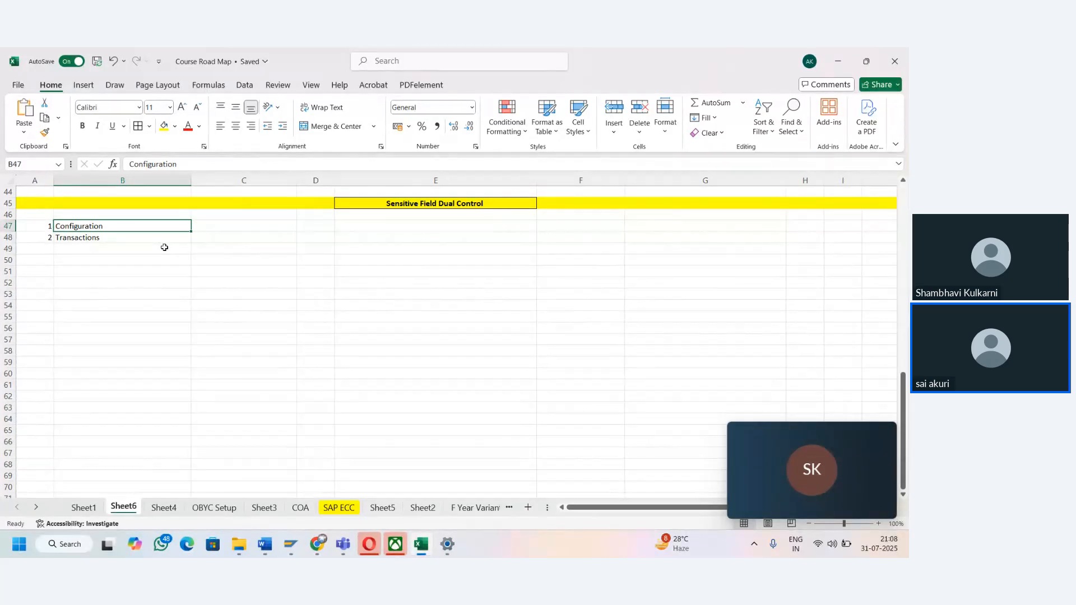
- Switch to SAP and open the General Table Display with transaction /nSE16n
{"action": "key", "text": "Right"}
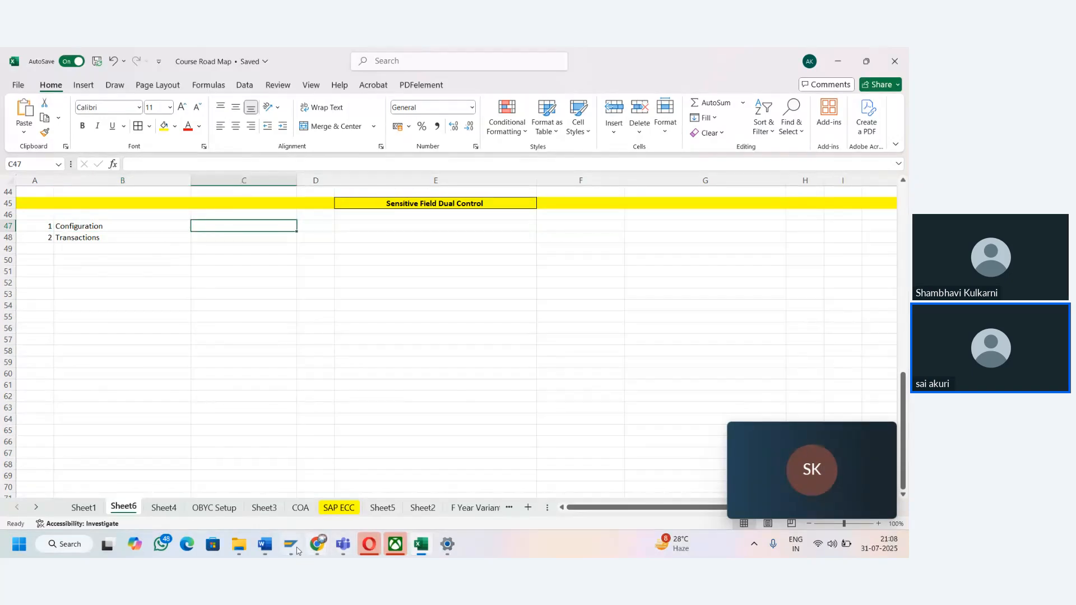
{"action": "mouse_move", "coordinate": [298, 551]}
{"action": "left_click", "coordinate": [328, 515]}
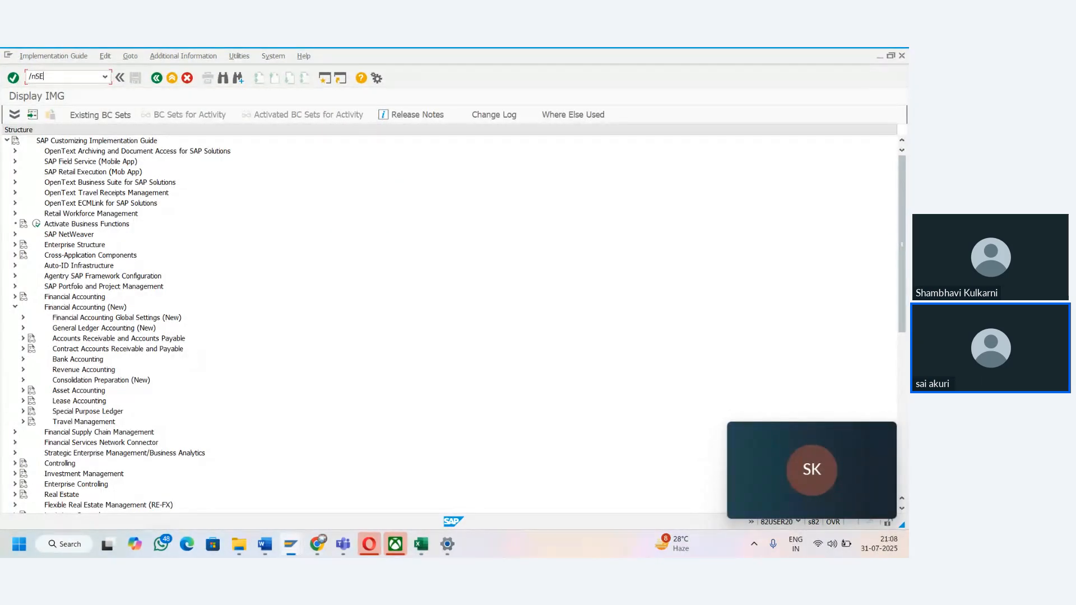
{"action": "type", "text": "/nSE16n"}
{"action": "key", "text": "Return"}
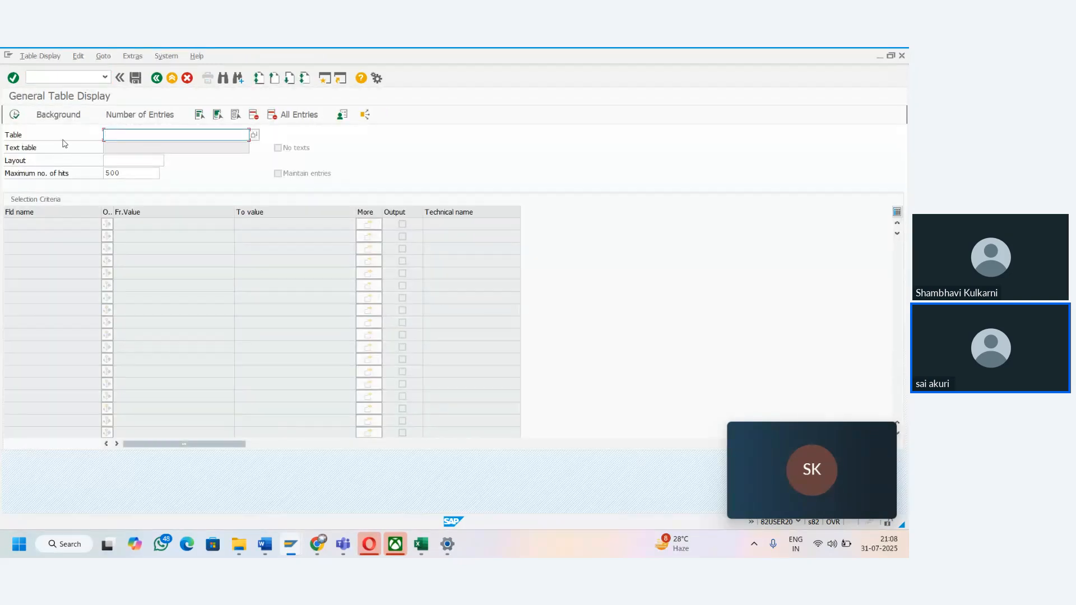
- Switch back to the Excel workbook and enter Vendor in bold in cell D47
{"action": "key", "text": "alt+Tab"}
{"action": "left_click", "coordinate": [239, 239]}
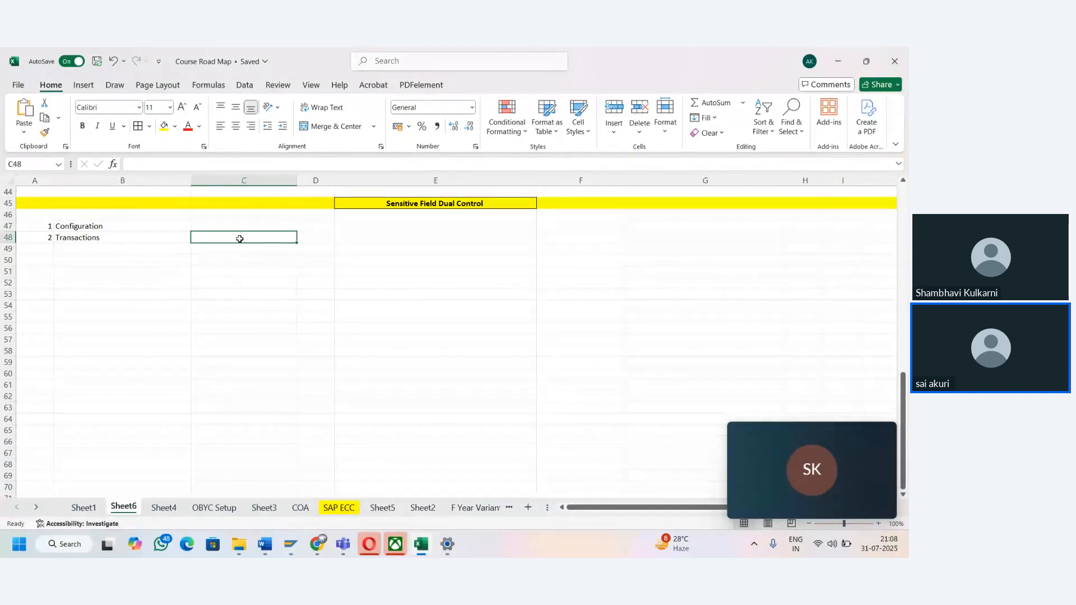
{"action": "key", "text": "Right"}
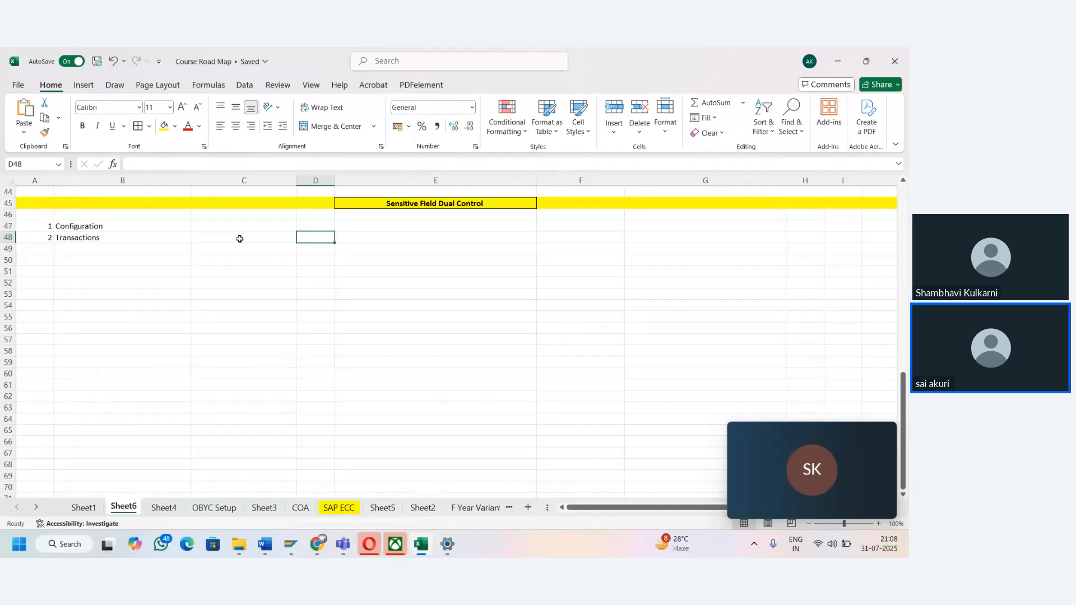
{"action": "key", "text": "Up"}
{"action": "type", "text": "Vend"}
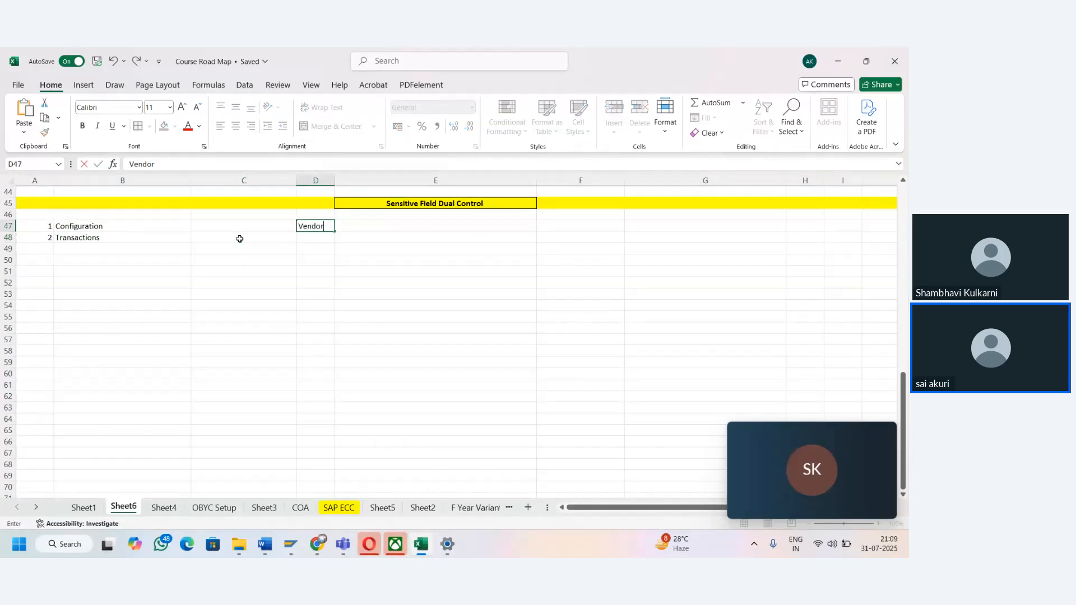
{"action": "key", "text": "Tab"}
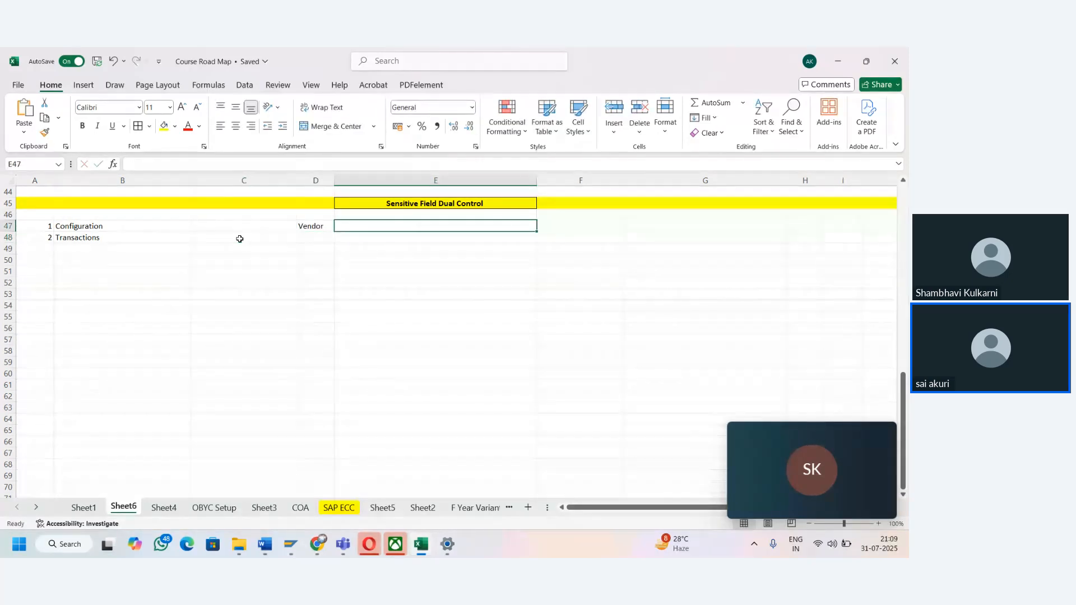
{"action": "left_click", "coordinate": [313, 227]}
{"action": "key", "text": "ctrl+b"}
{"action": "key", "text": "Tab"}
{"action": "key", "text": "Tab"}
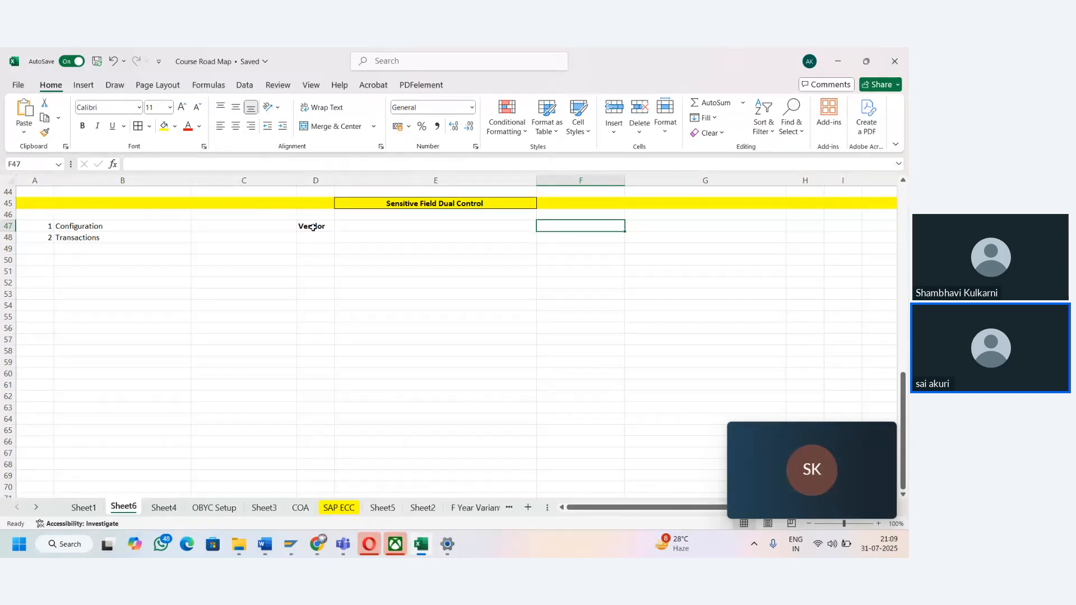
- Enter the field name LIFNAR in cell E47, beside the Vendor label
{"action": "key", "text": "Left"}
{"action": "key", "text": "Left"}
{"action": "key", "text": "Up"}
{"action": "key", "text": "Down"}
{"action": "key", "text": "Right"}
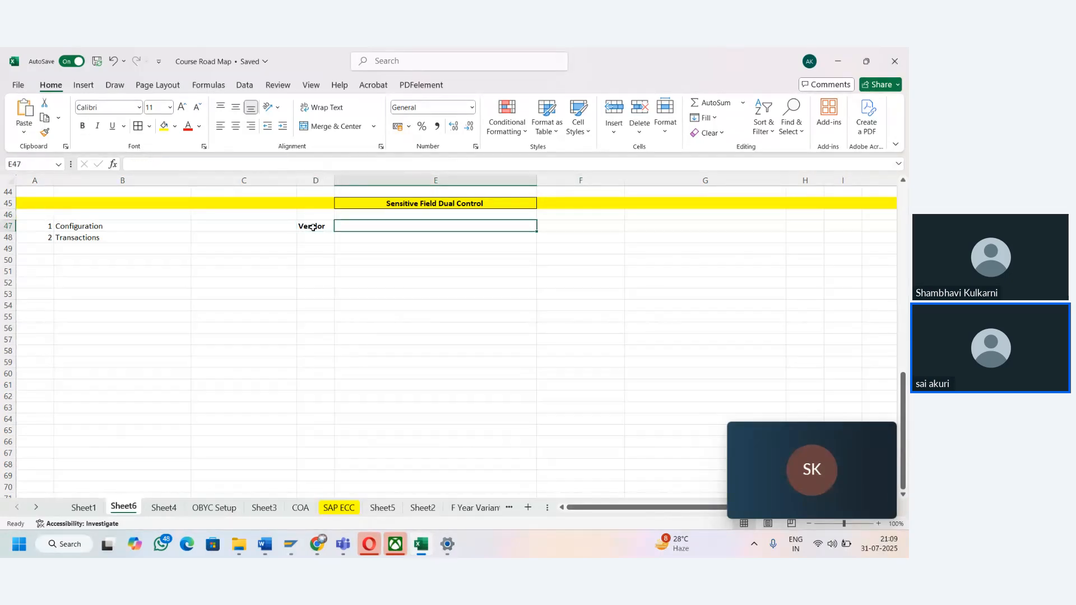
{"action": "key", "text": "Left"}
{"action": "key", "text": "Right"}
{"action": "type", "text": "L"}
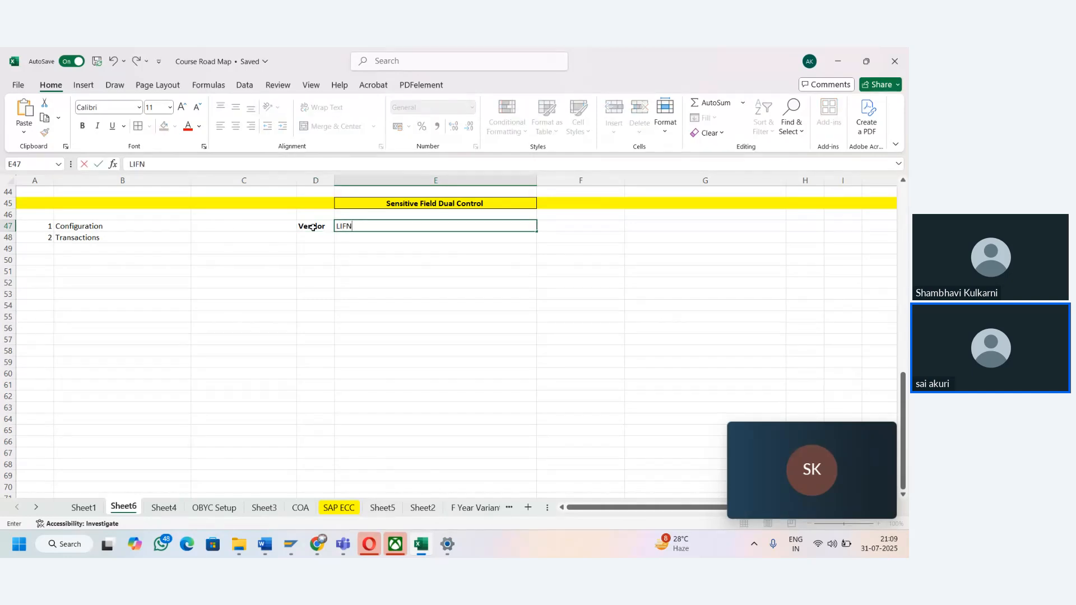
{"action": "type", "text": "IFNAR"}
{"action": "key", "text": "Return"}
- Add the bold heading German in cell E46, above LIFNAR
{"action": "key", "text": "Up"}
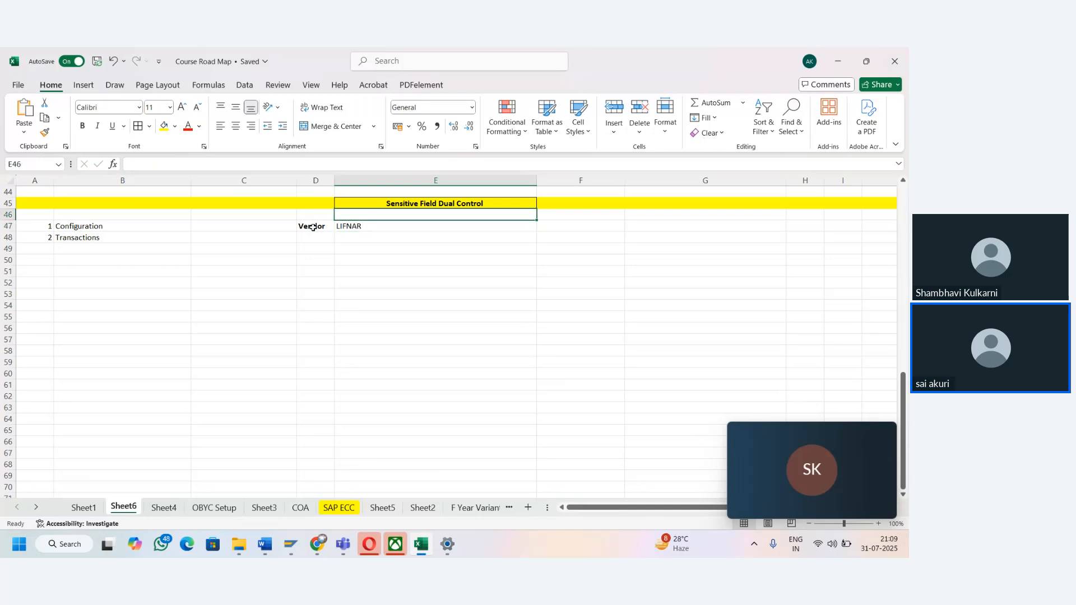
{"action": "type", "text": "German"}
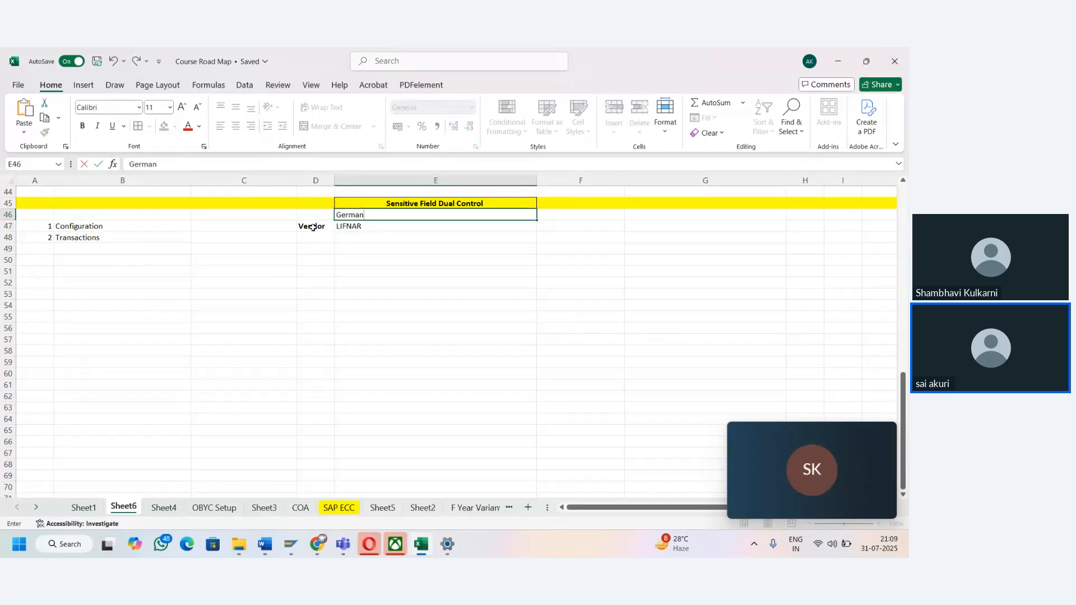
{"action": "key", "text": "Return"}
{"action": "key", "text": "Up"}
{"action": "key", "text": "ctrl+b"}
{"action": "key", "text": "Down"}
{"action": "key", "text": "Down"}
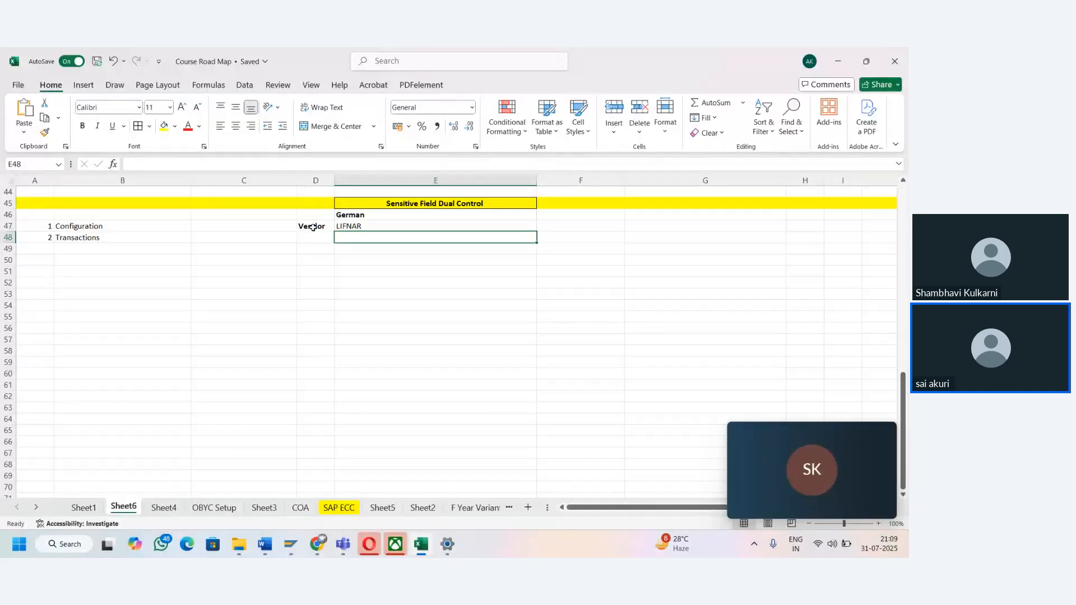
{"action": "key", "text": "Down"}
{"action": "key", "text": "Left"}
- Switch to SAP and load the fields of table LFA1 in the General Table Display
{"action": "key", "text": "alt+Tab"}
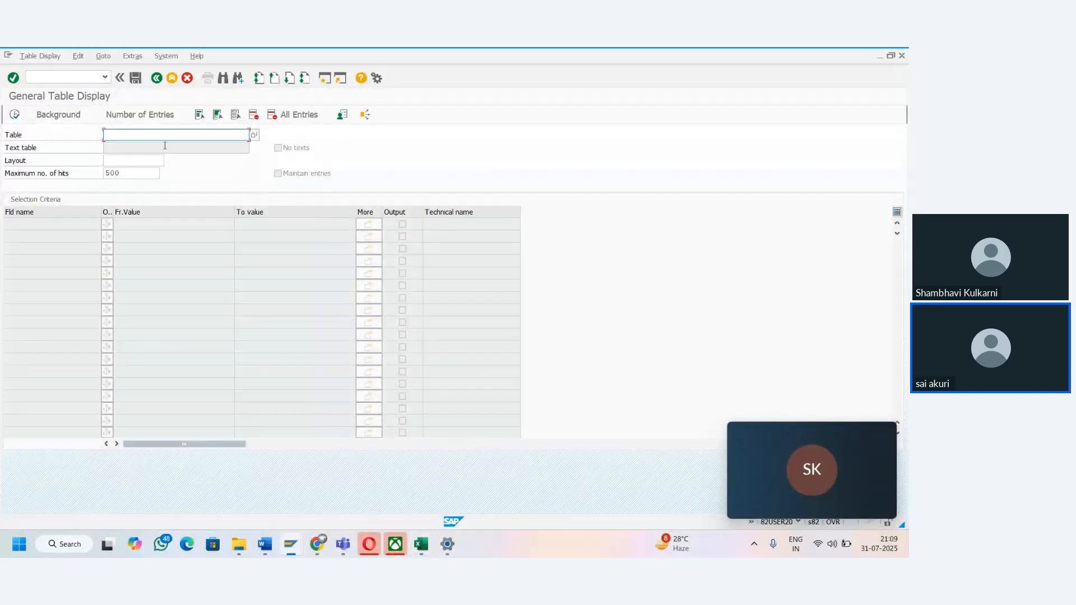
{"action": "type", "text": "LFA"}
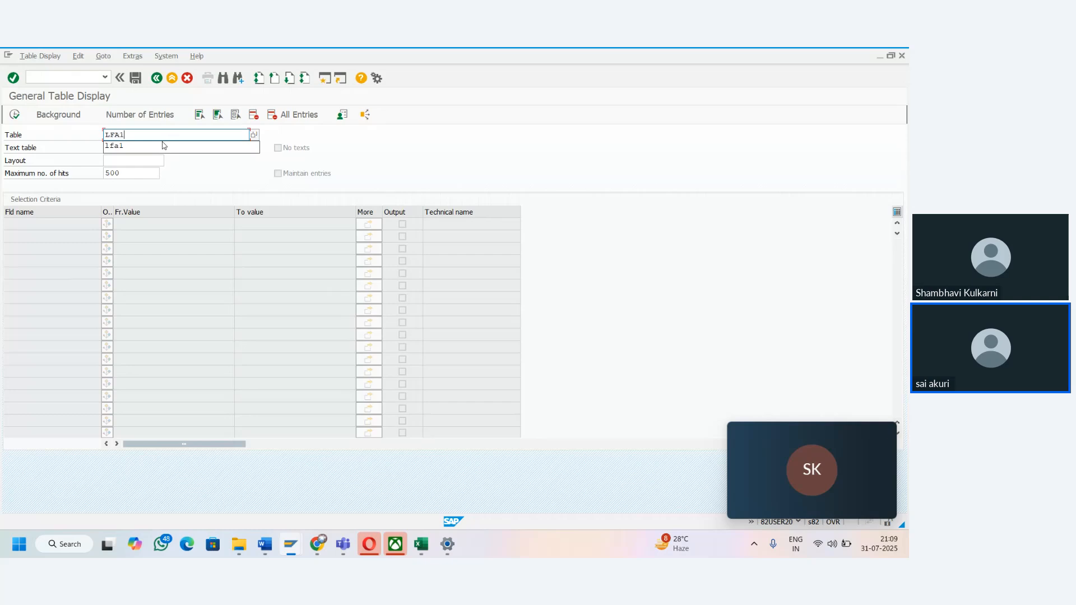
{"action": "type", "text": "1"}
{"action": "key", "text": "Return"}
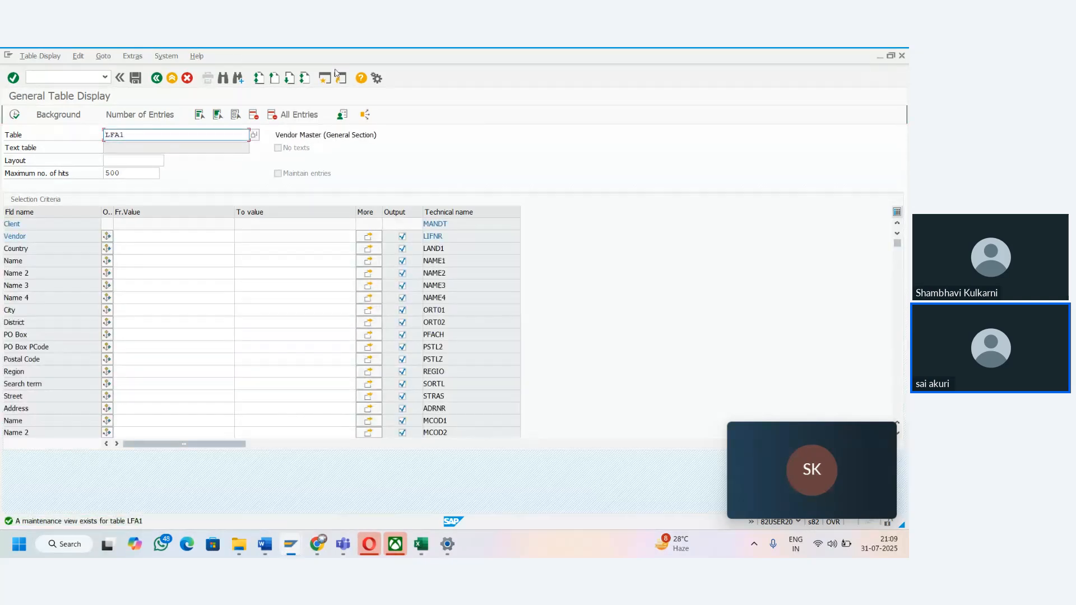
- Return to the Excel workbook and enter Vendor in bold in cell F47
{"action": "key", "text": "alt+Tab"}
{"action": "left_click", "coordinate": [473, 243]}
{"action": "key", "text": "Up"}
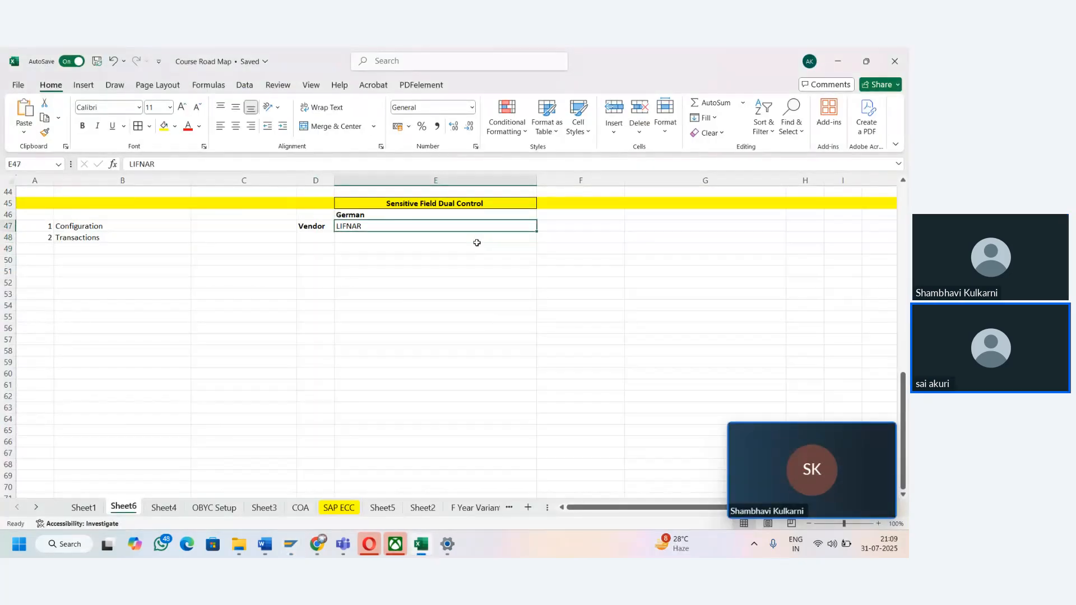
{"action": "key", "text": "Right"}
{"action": "type", "text": "Vdn"}
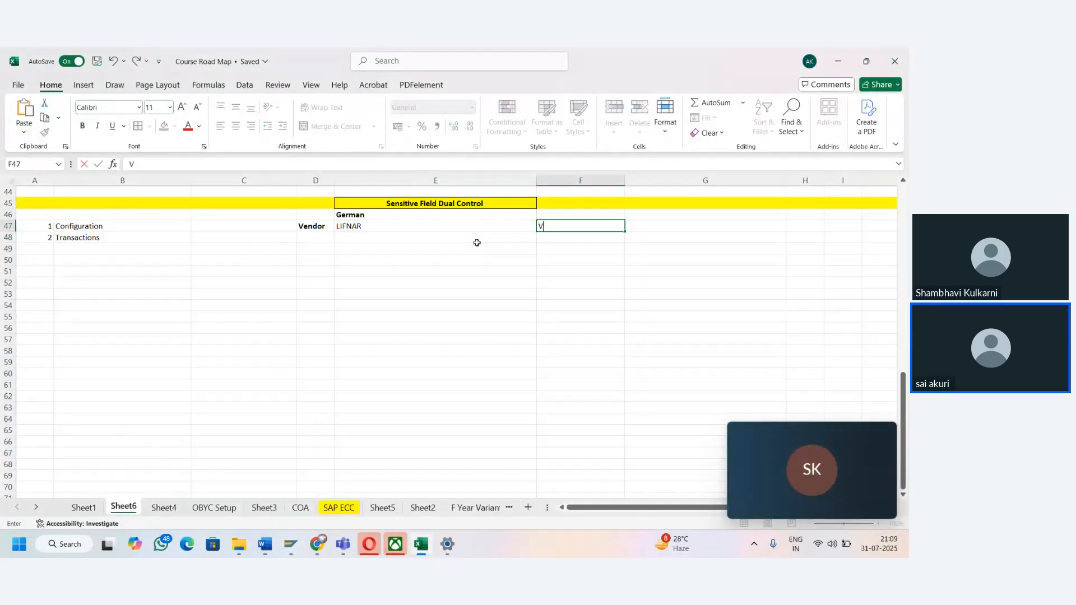
{"action": "key", "text": "BackSpace"}
{"action": "type", "text": "dn"}
{"action": "key", "text": "Return"}
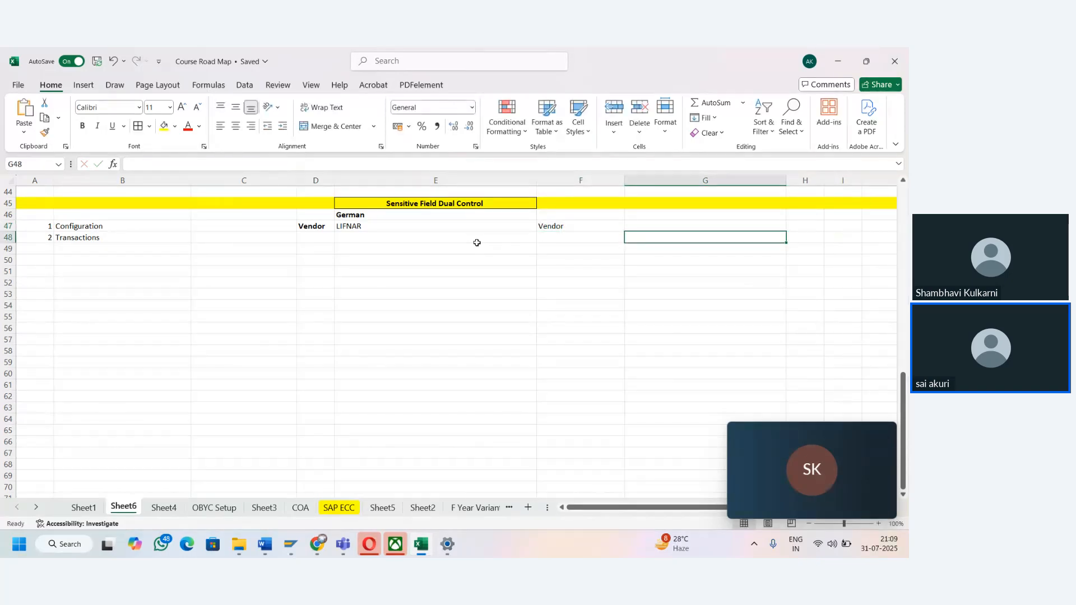
{"action": "key", "text": "Up"}
{"action": "key", "text": "ctrl+b"}
{"action": "key", "text": "Down"}
{"action": "key", "text": "Down"}
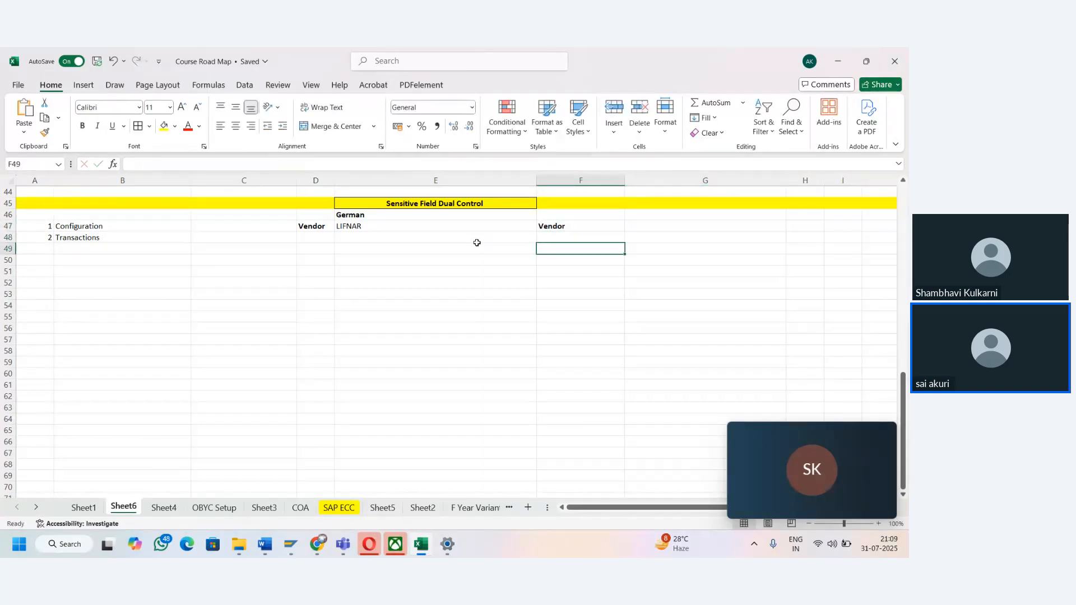
- List General in cell F49 and Co code in cell F50 under the second Vendor heading
{"action": "type", "text": "General"}
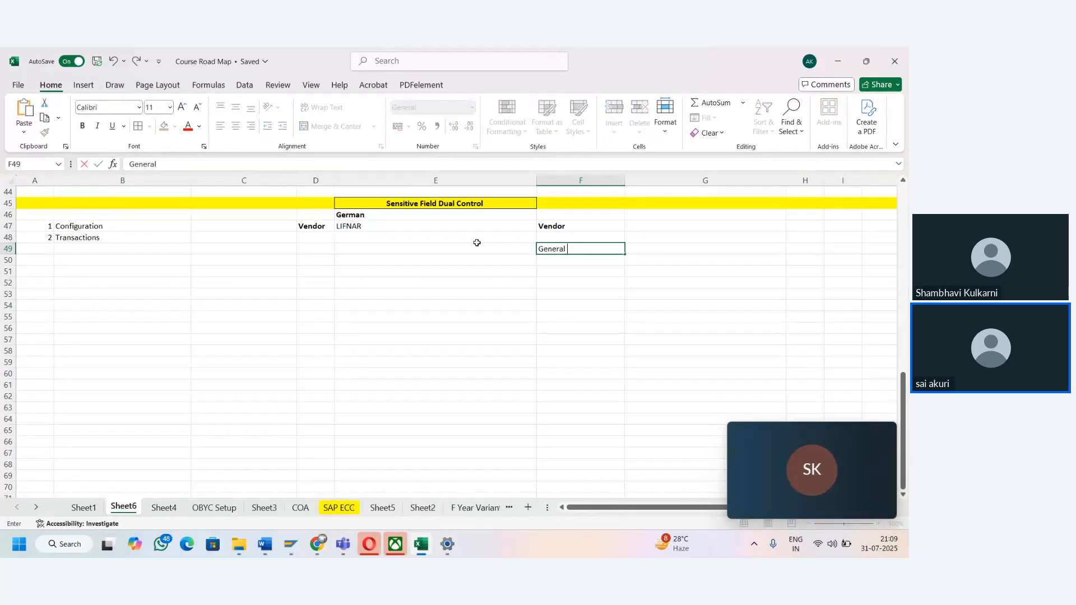
{"action": "key", "text": "Return"}
{"action": "type", "text": "Co code"}
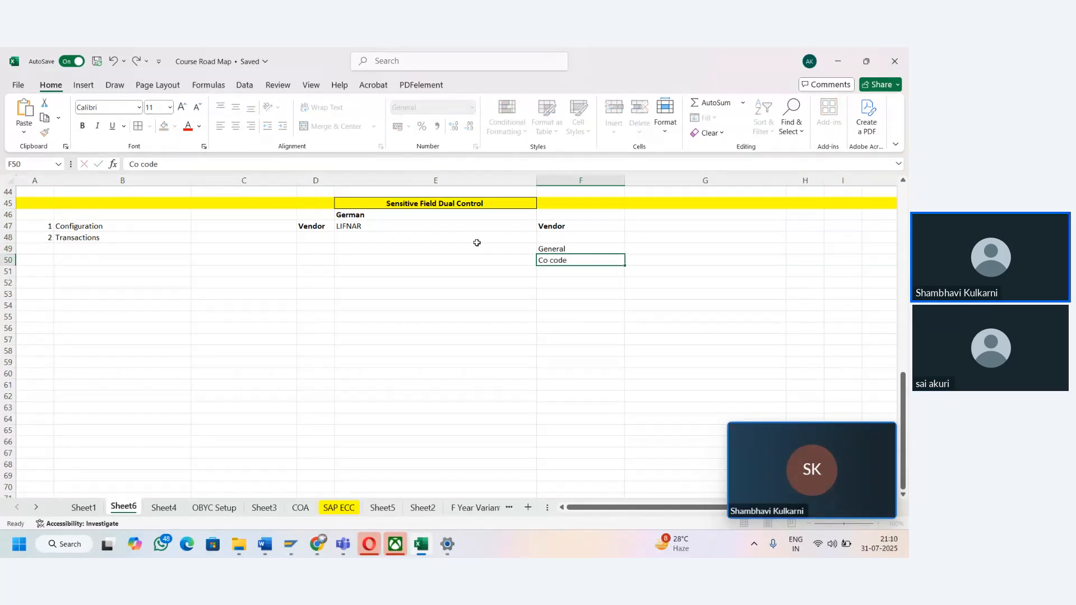
{"action": "key", "text": "Return"}
{"action": "type", "text": "Pu"}
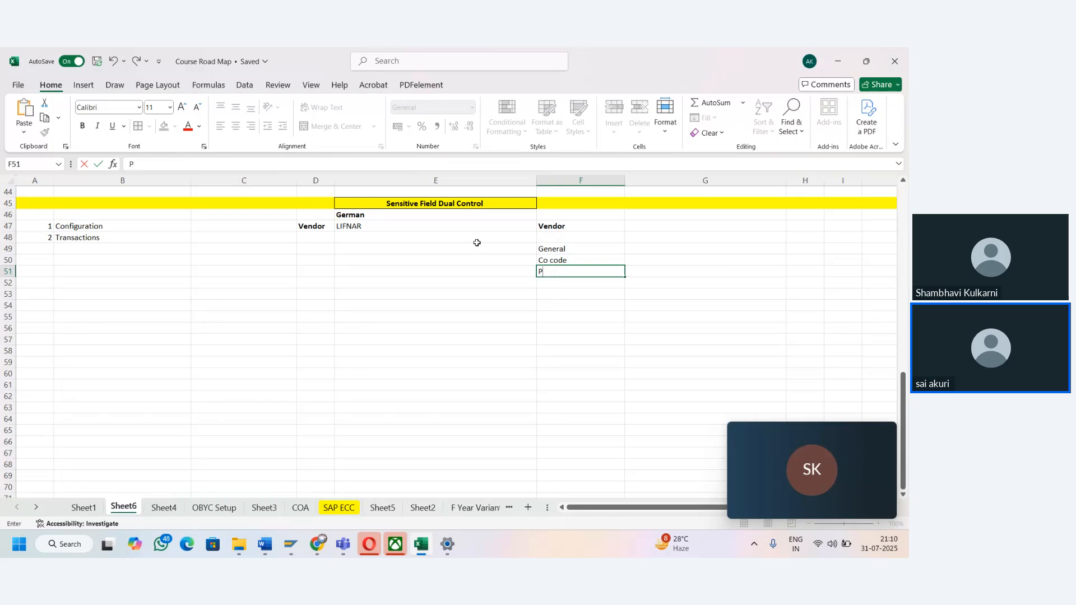
{"action": "key", "text": "BackSpace"}
{"action": "key", "text": "Escape"}
{"action": "key", "text": "Up"}
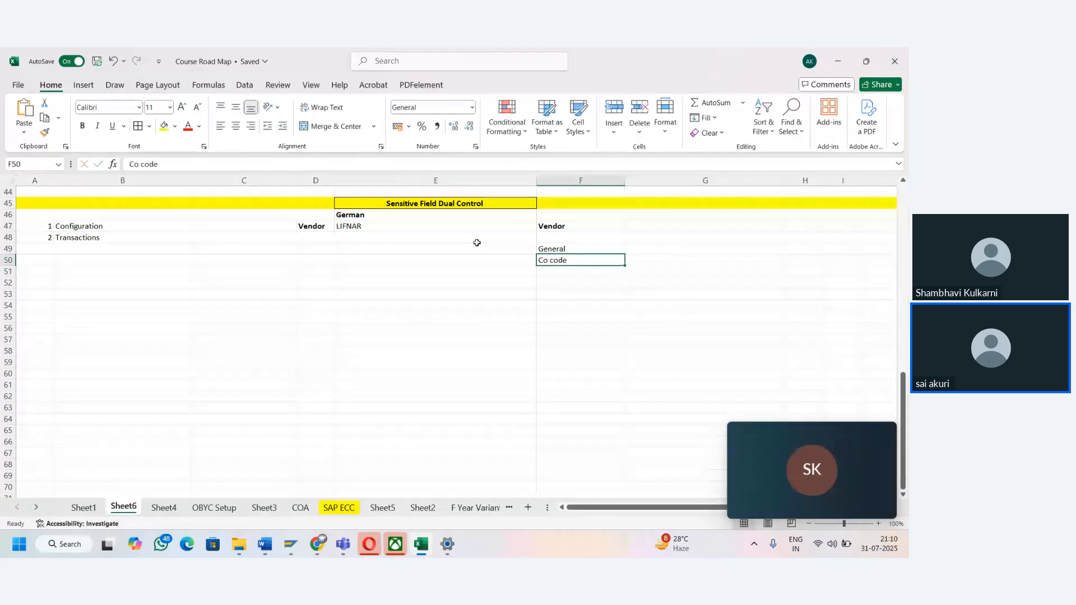
{"action": "key", "text": "Up"}
{"action": "key", "text": "Down"}
- Enter the table name LFA1 in cell E49, on the General row
{"action": "key", "text": "Left"}
{"action": "key", "text": "Up"}
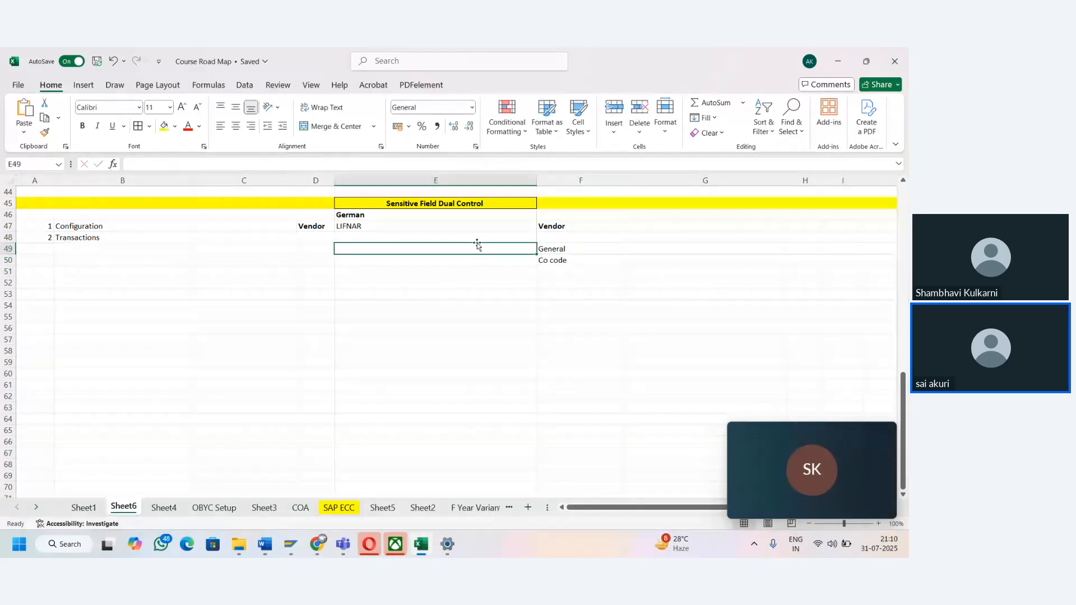
{"action": "key", "text": "Up"}
{"action": "key", "text": "Left"}
{"action": "key", "text": "Up"}
{"action": "key", "text": "Down"}
{"action": "key", "text": "Down"}
{"action": "key", "text": "Right"}
{"action": "type", "text": "LF"}
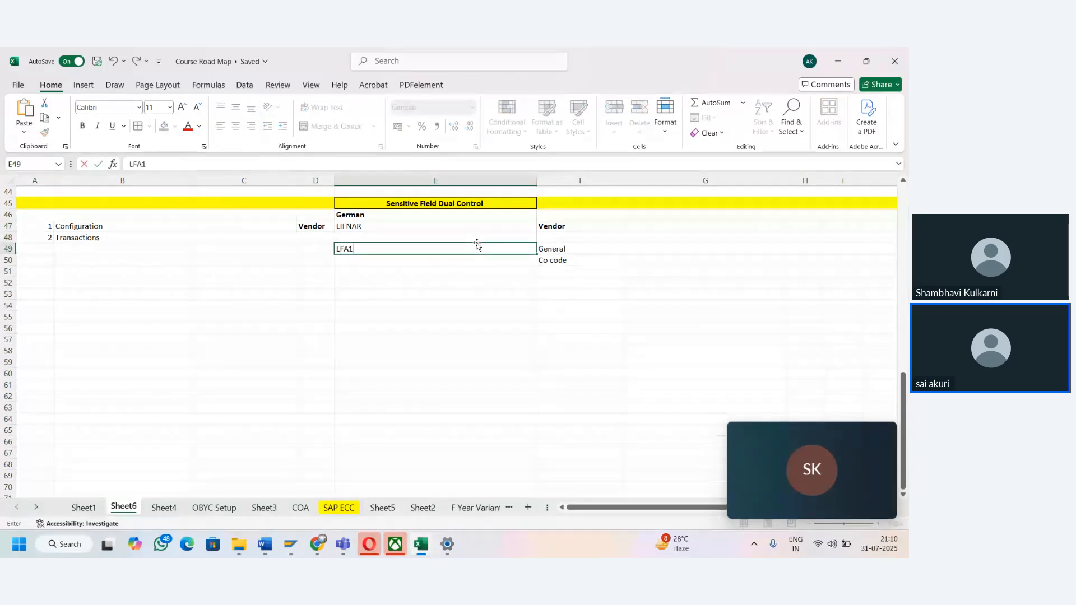
{"action": "key", "text": "Left"}
- Enter Vendor General in cell D49 and widen column D to fit the text
{"action": "type", "text": "V"}
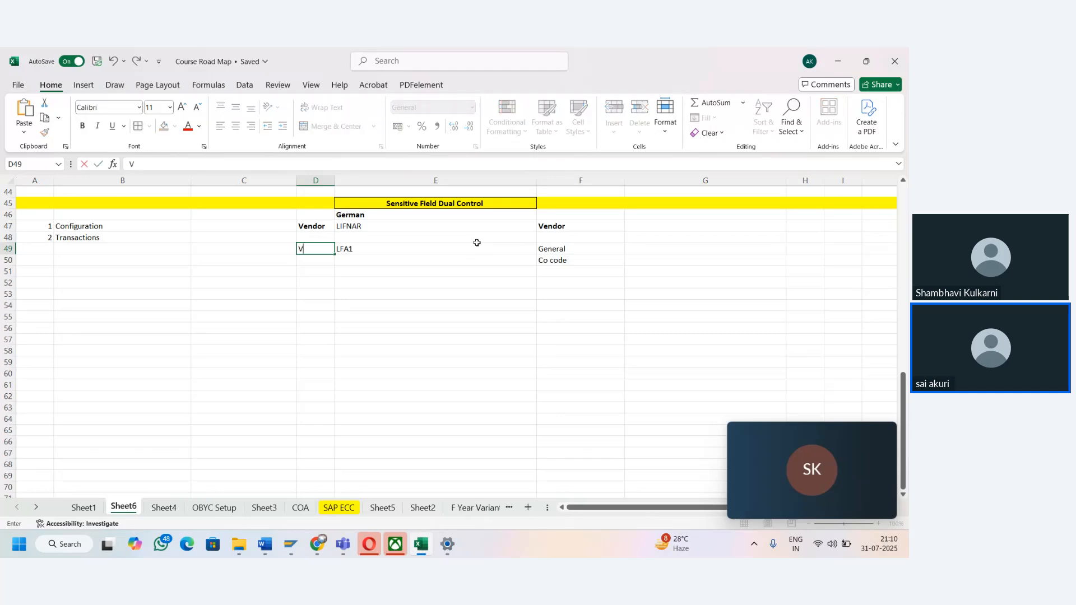
{"action": "type", "text": "endor Gen"}
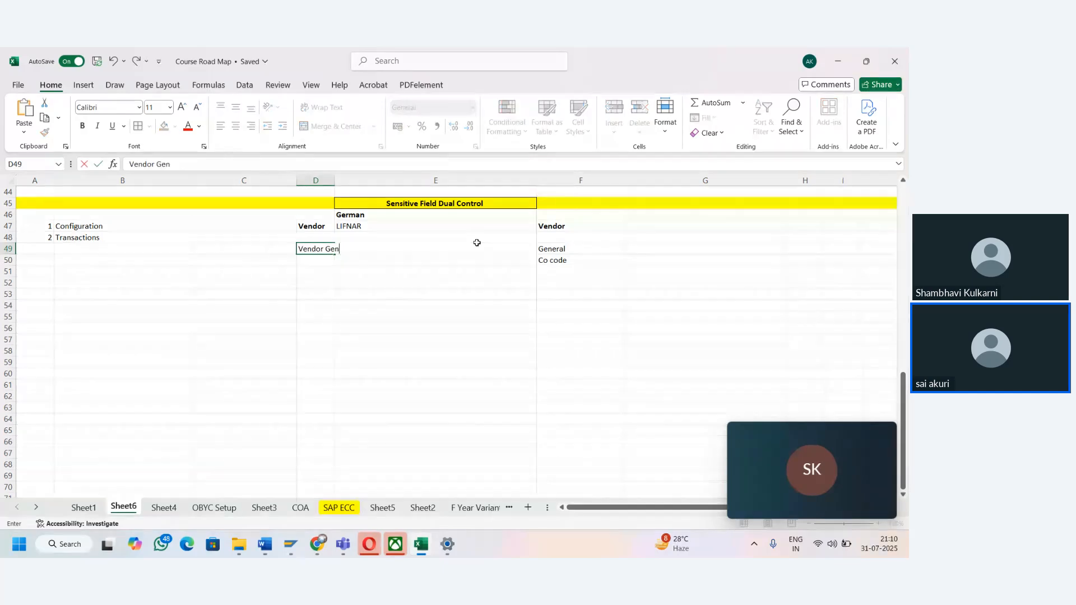
{"action": "type", "text": "eral"}
{"action": "key", "text": "Right"}
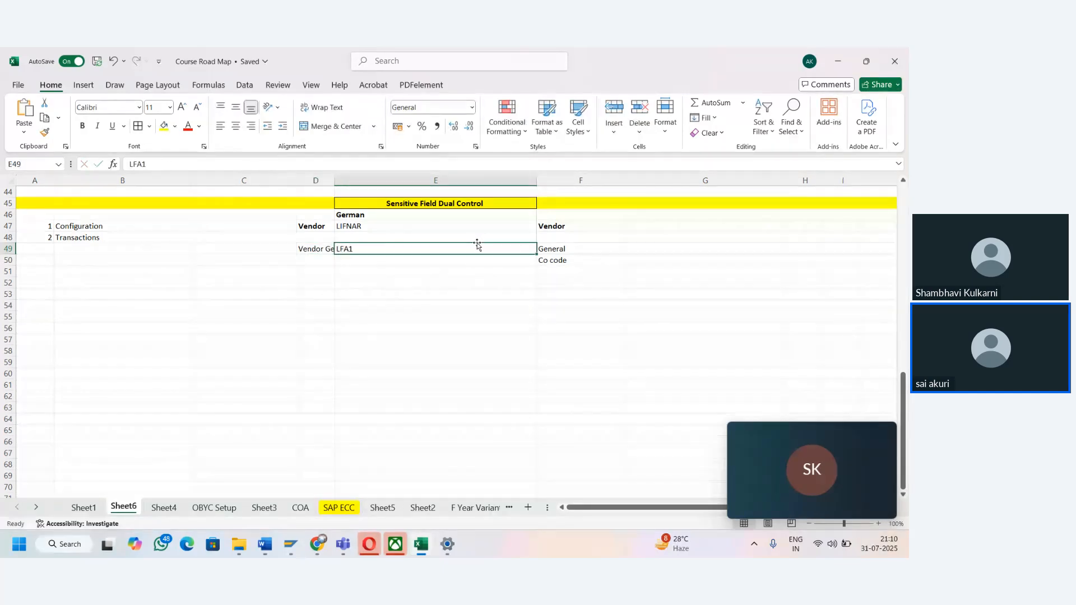
{"action": "left_click_drag", "start_coordinate": [331, 181], "coordinate": [370, 181]}
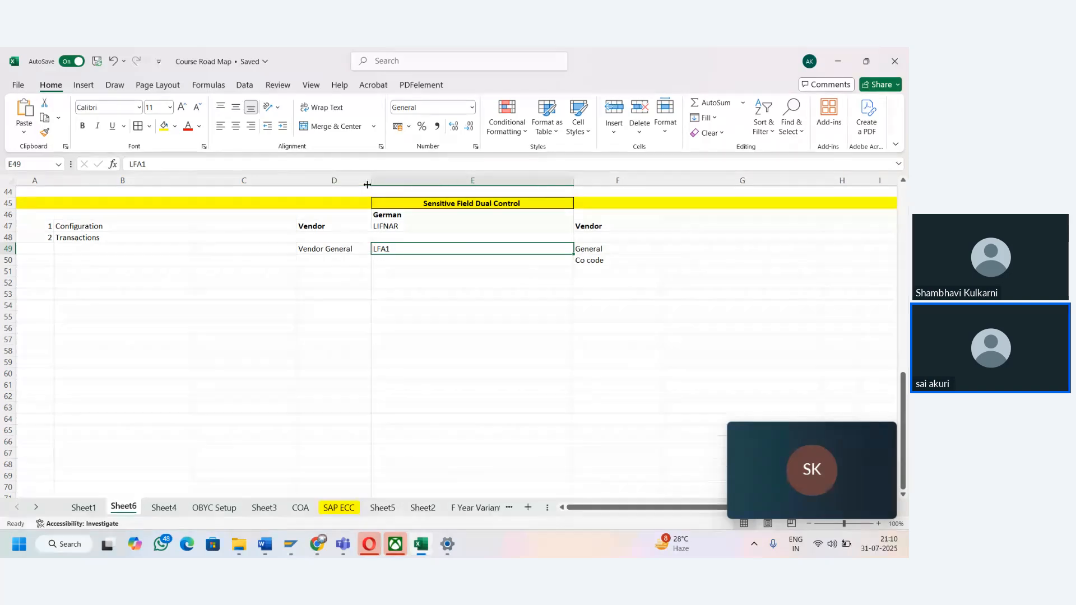
- Switch to SAP and load the fields of table LFB1 in the General Table Display
{"action": "key", "text": "alt+Tab"}
{"action": "key", "text": "BackSpace"}
{"action": "key", "text": "BackSpace"}
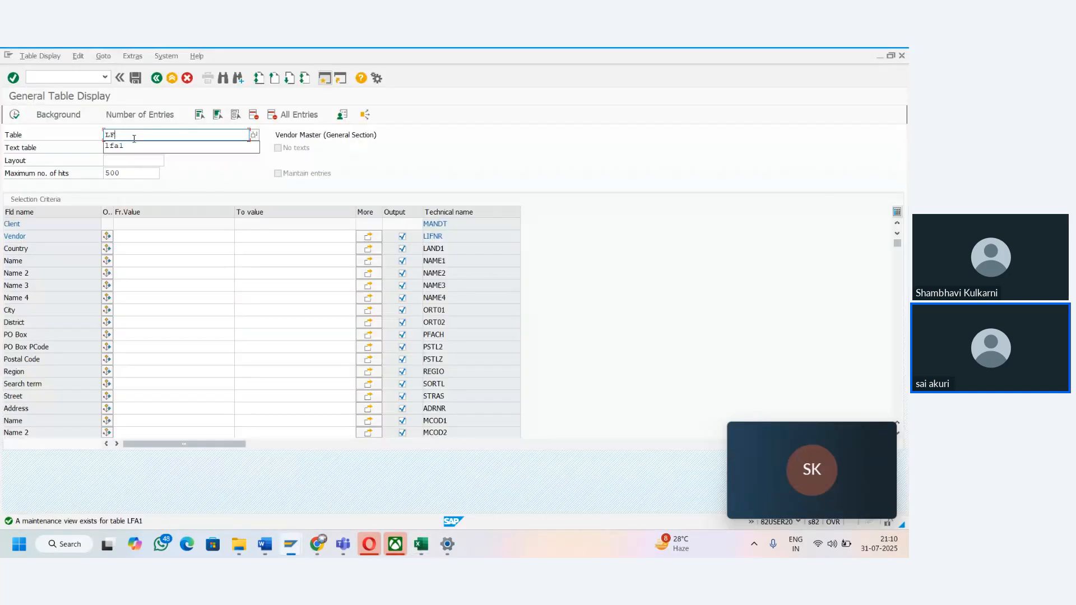
{"action": "type", "text": "B1"}
{"action": "key", "text": "Return"}
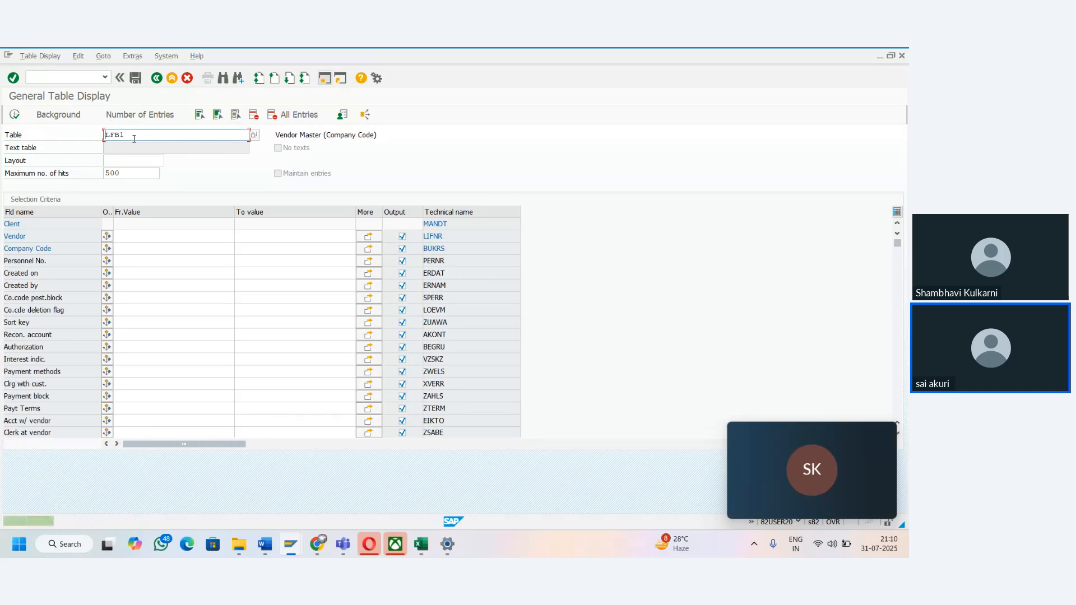
- Return to the Excel workbook and enter the table name LFB1 in cell E50, on the Co code row
{"action": "key", "text": "alt+Tab"}
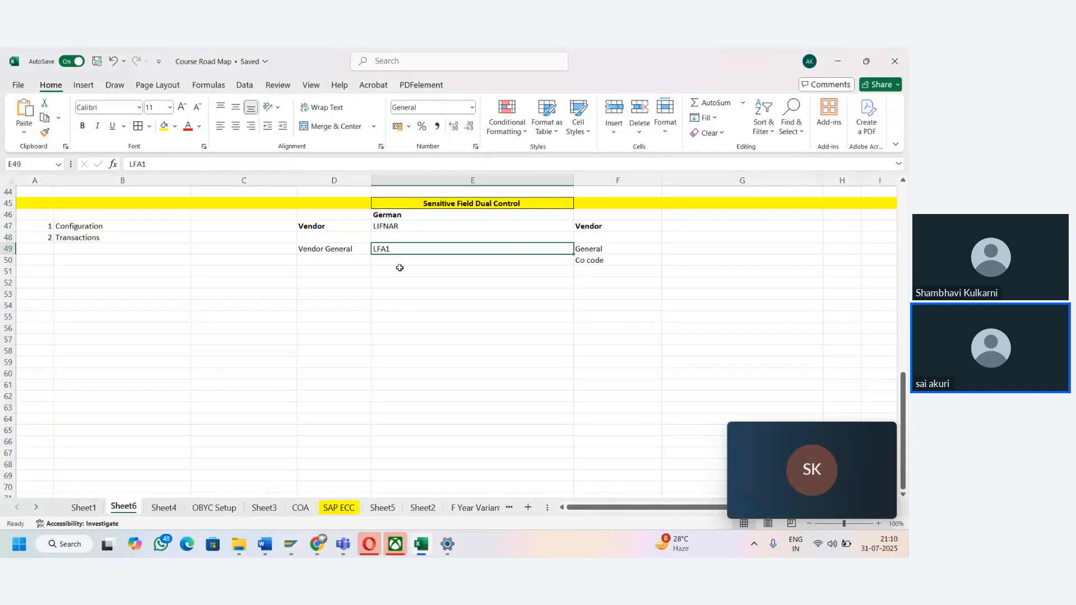
{"action": "left_click", "coordinate": [401, 263]}
{"action": "type", "text": "LF"}
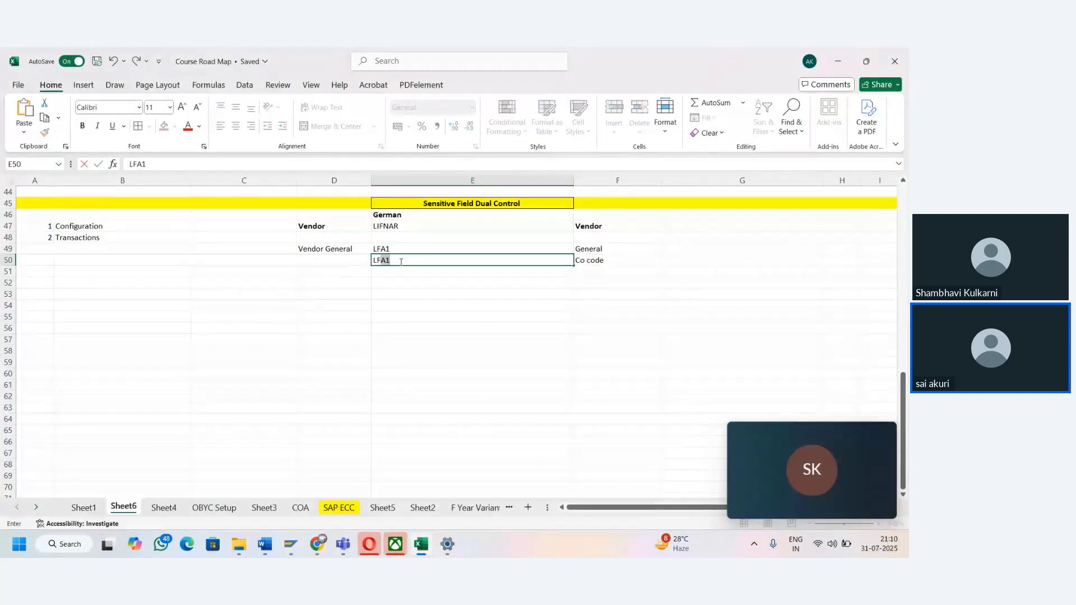
{"action": "type", "text": "B1"}
{"action": "key", "text": "Left"}
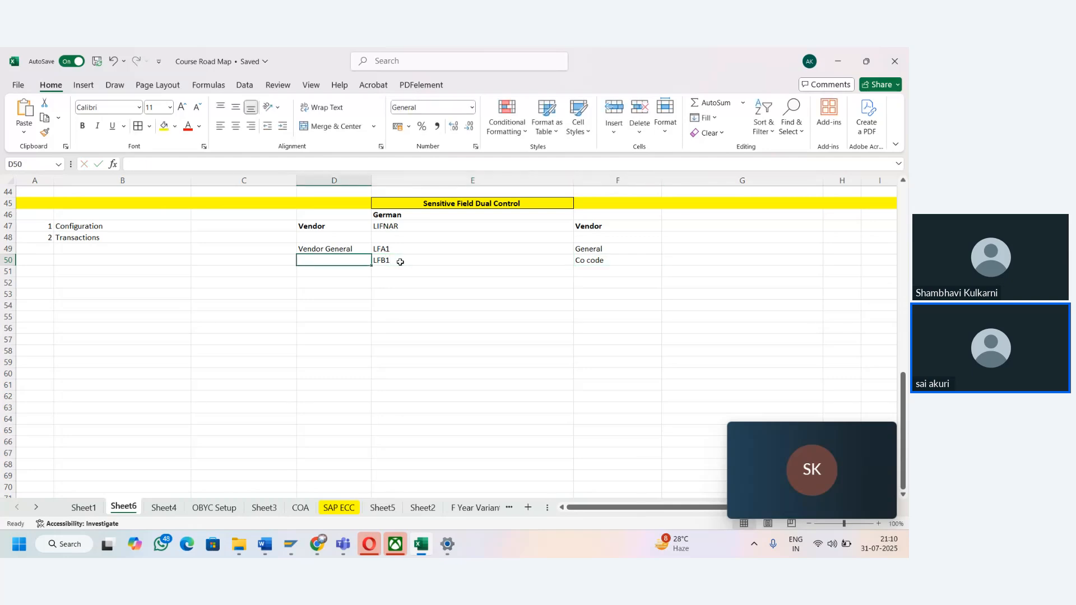
- Enter Co code in cell D50, beside the LFB1 table name
{"action": "type", "text": "Co code"}
{"action": "key", "text": "Right"}
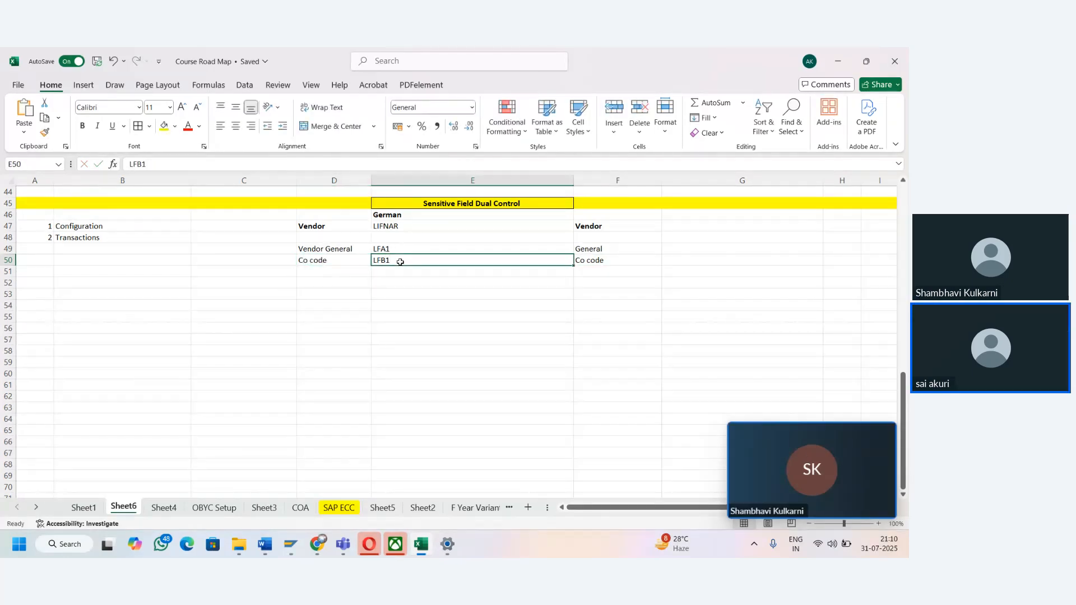
- Switch to SAP and load the fields of table LFA1 in the General Table Display
{"action": "key", "text": "alt+Tab"}
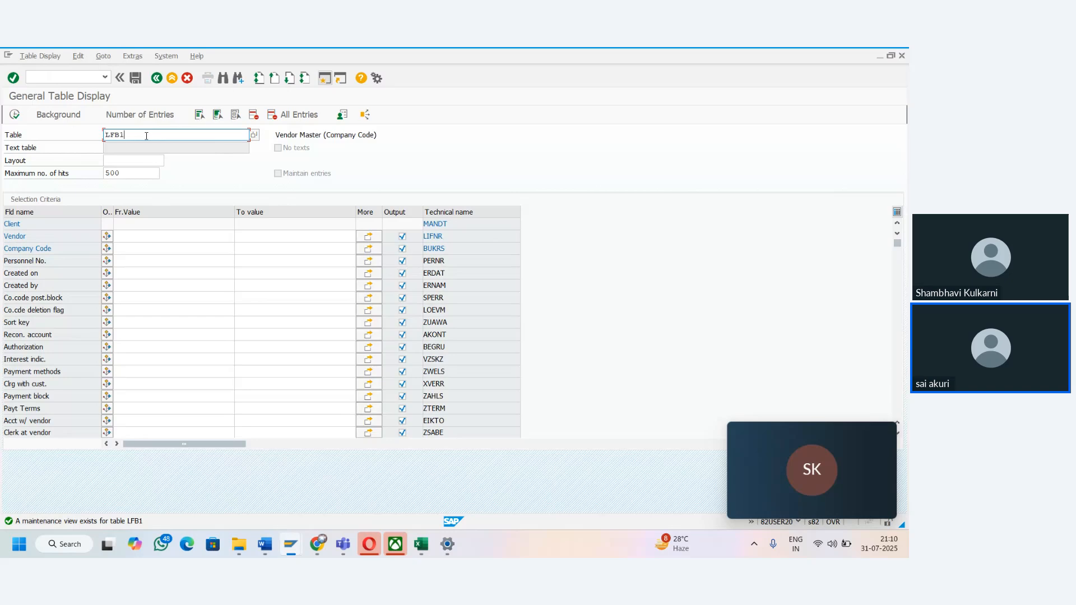
{"action": "key", "text": "BackSpace"}
{"action": "key", "text": "BackSpace"}
{"action": "type", "text": "A1"}
{"action": "key", "text": "Return"}
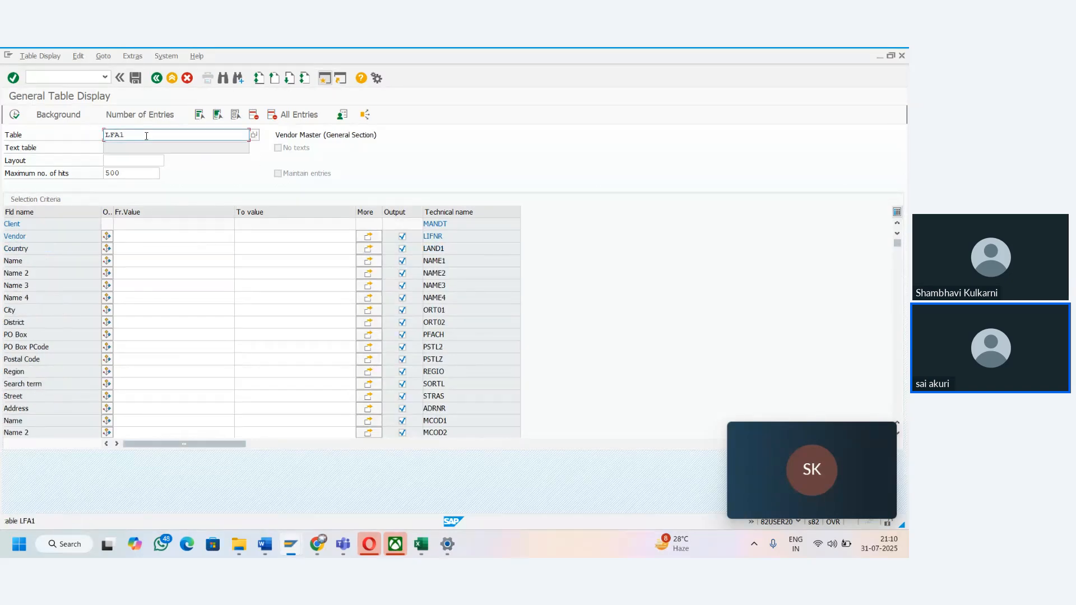
{"action": "left_click", "coordinate": [138, 236]}
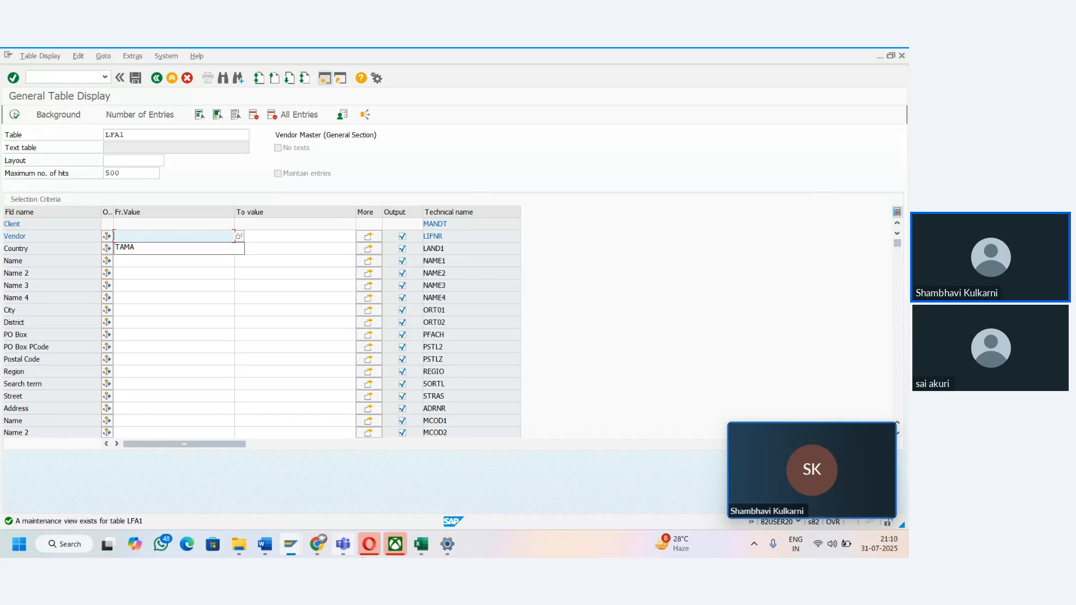
{"action": "left_click", "coordinate": [417, 553]}
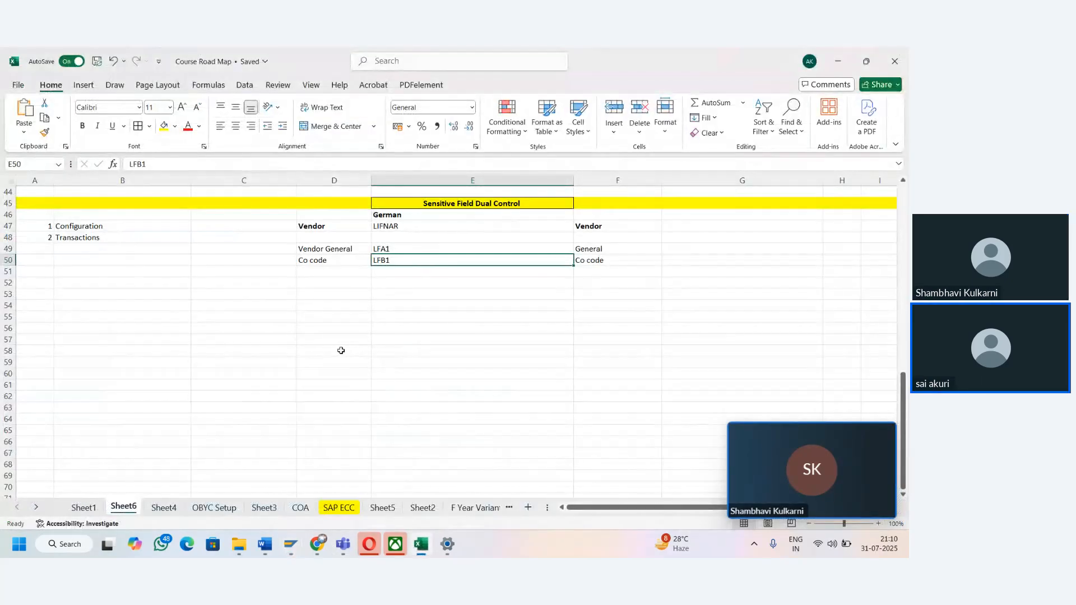
{"action": "key", "text": "alt+Tab"}
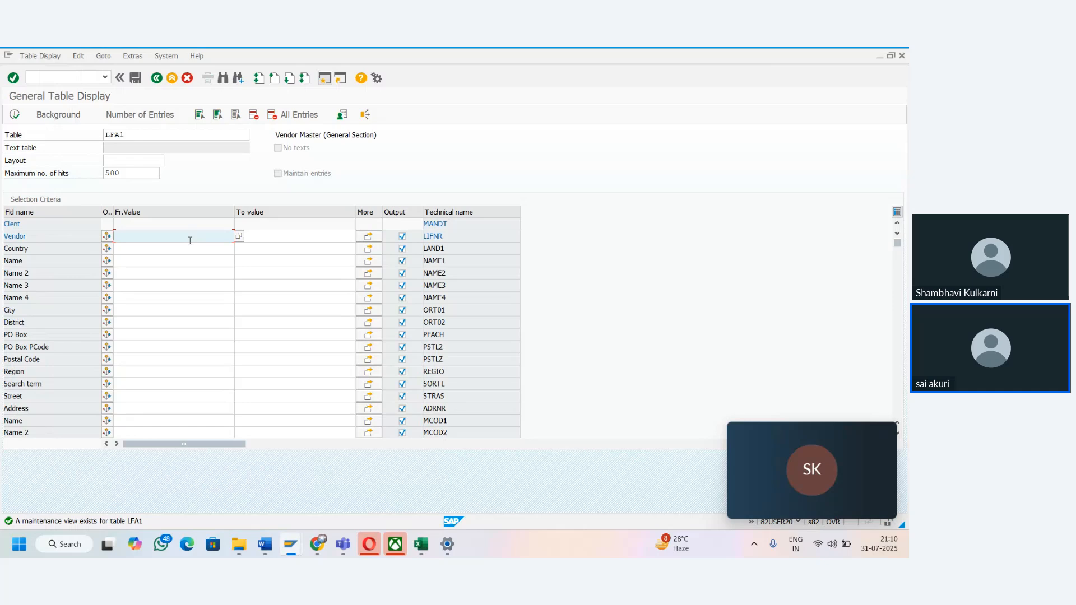
- Open the value search for the Vendor field and search by country IN and company code TAMA
{"action": "left_click", "coordinate": [239, 236]}
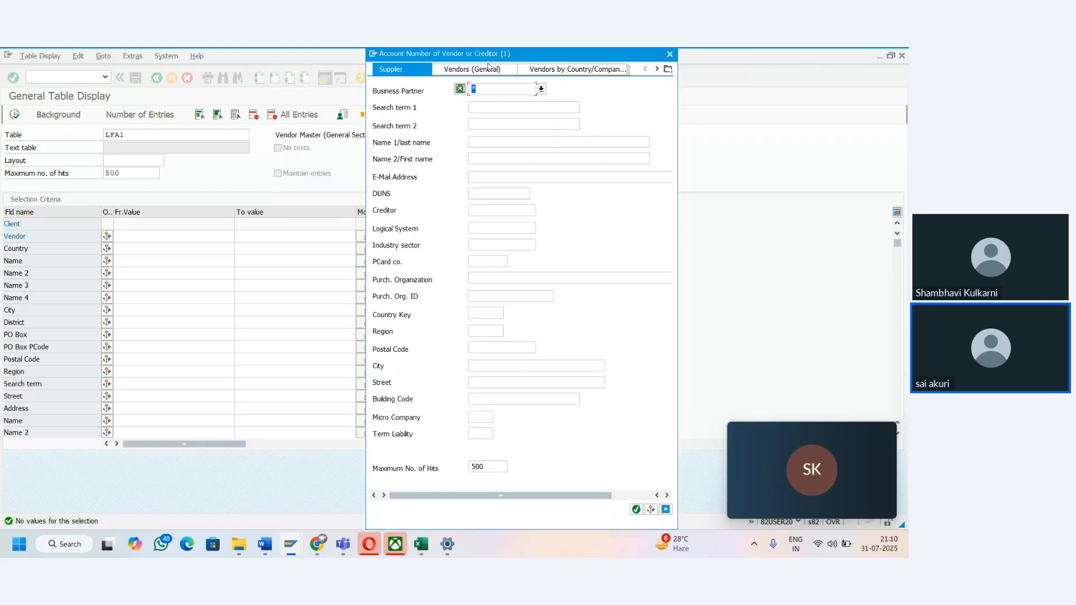
{"action": "left_click", "coordinate": [551, 70]}
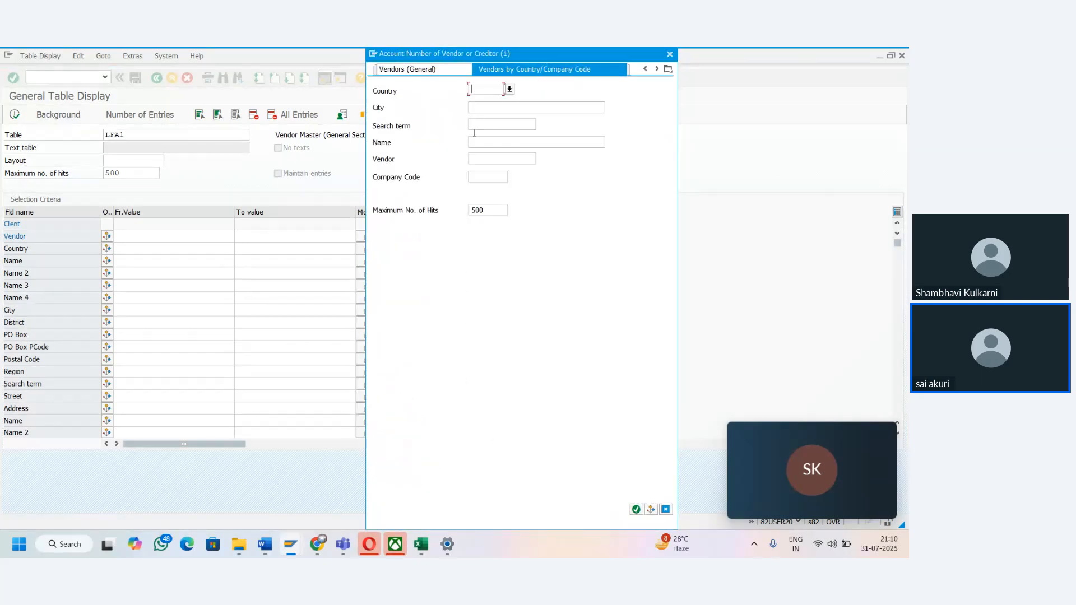
{"action": "type", "text": "IN"}
{"action": "left_click", "coordinate": [487, 177]}
{"action": "type", "text": "TAMA"}
{"action": "left_click", "coordinate": [636, 509]}
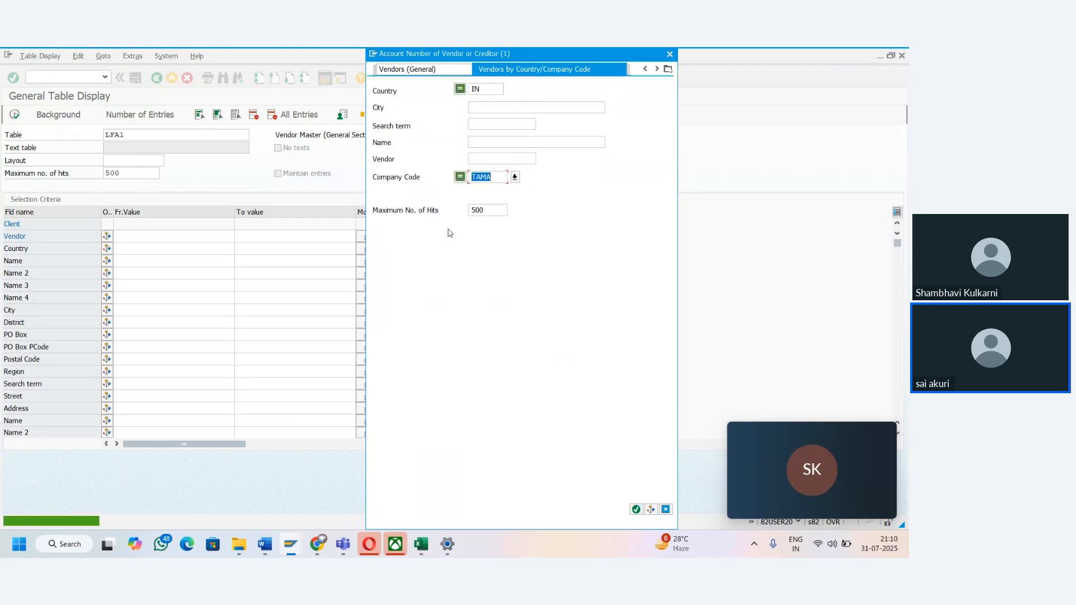
- Clear the maximum number of hits and rerun the vendor search for country IN and company code TAMA
{"action": "left_click", "coordinate": [483, 106]}
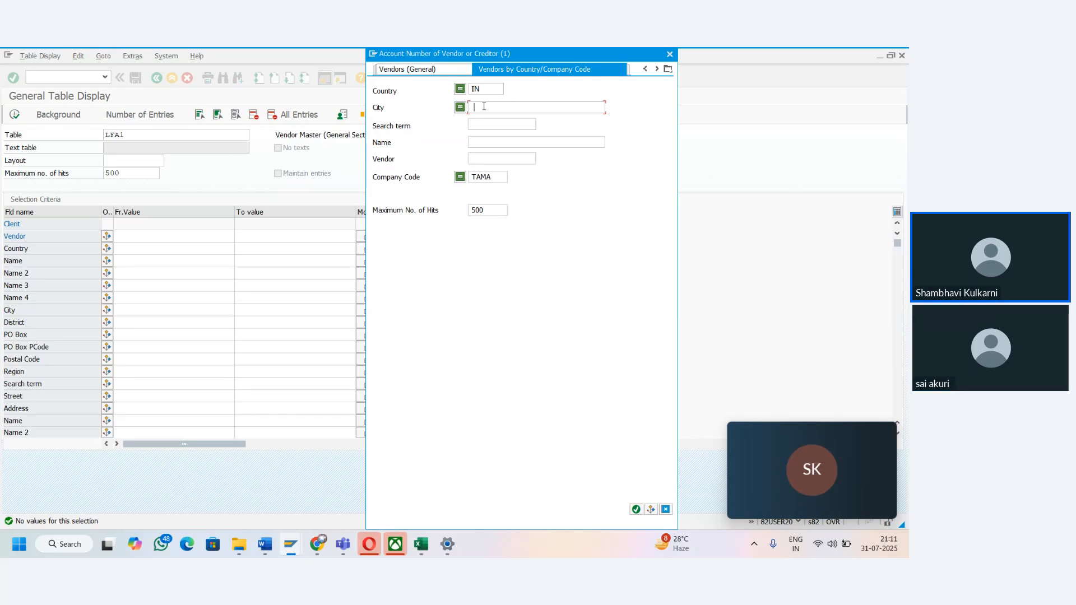
{"action": "type", "text": "Hy"}
{"action": "key", "text": "BackSpace"}
{"action": "key", "text": "BackSpace"}
{"action": "key", "text": "BackSpace"}
{"action": "key", "text": "BackSpace"}
{"action": "double_click", "coordinate": [495, 212]}
{"action": "key", "text": "BackSpace"}
{"action": "left_click", "coordinate": [635, 509]}
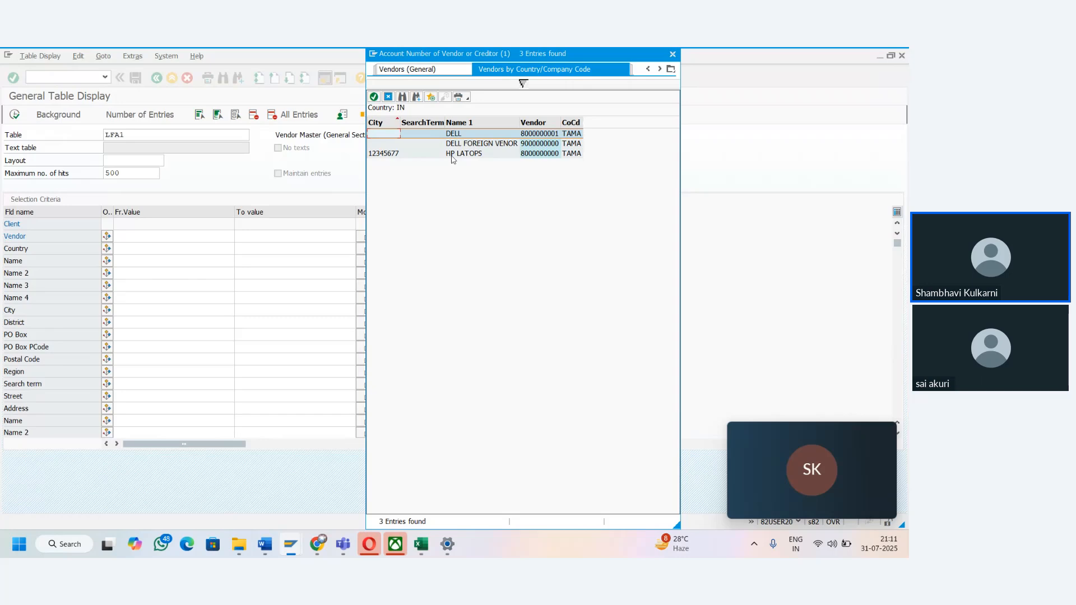
- Pick the HP LATOPS vendor as the Vendor value, view its LFA1 entry and return to the selection screen
{"action": "double_click", "coordinate": [528, 158]}
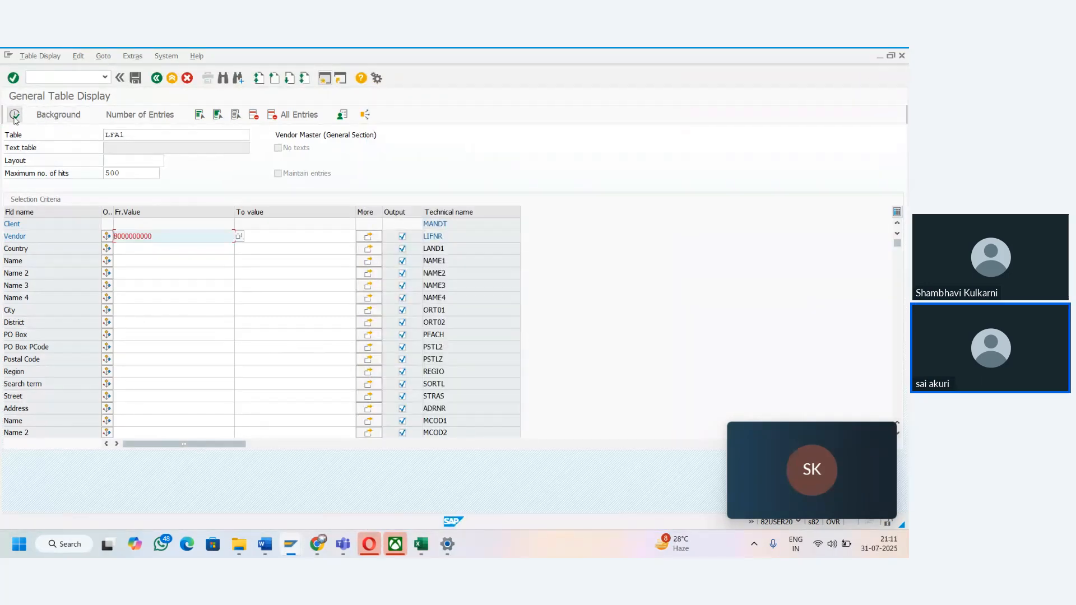
{"action": "left_click", "coordinate": [15, 116]}
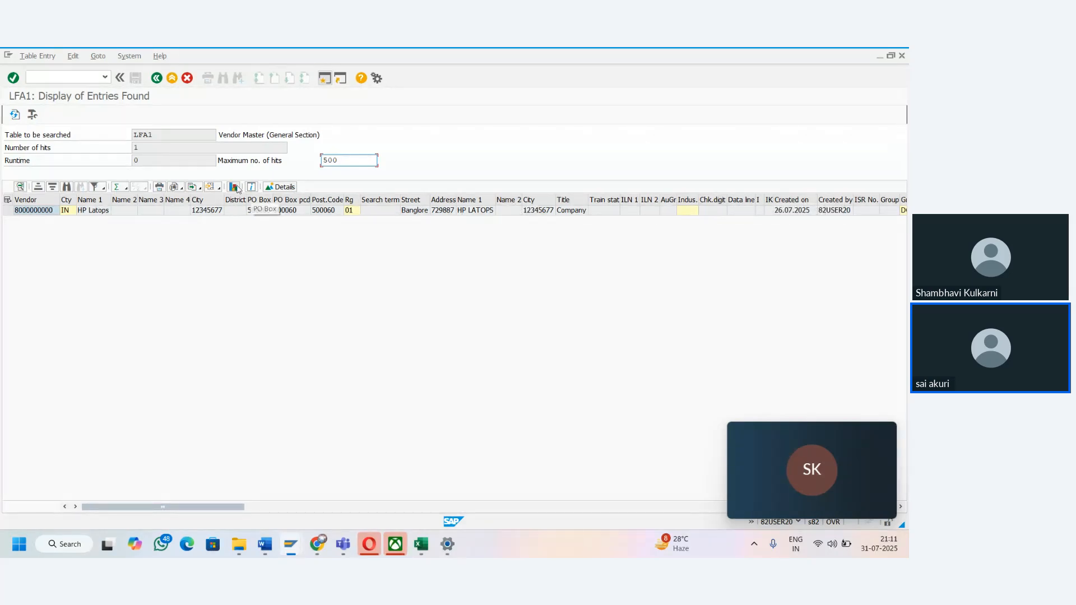
{"action": "left_click", "coordinate": [157, 82]}
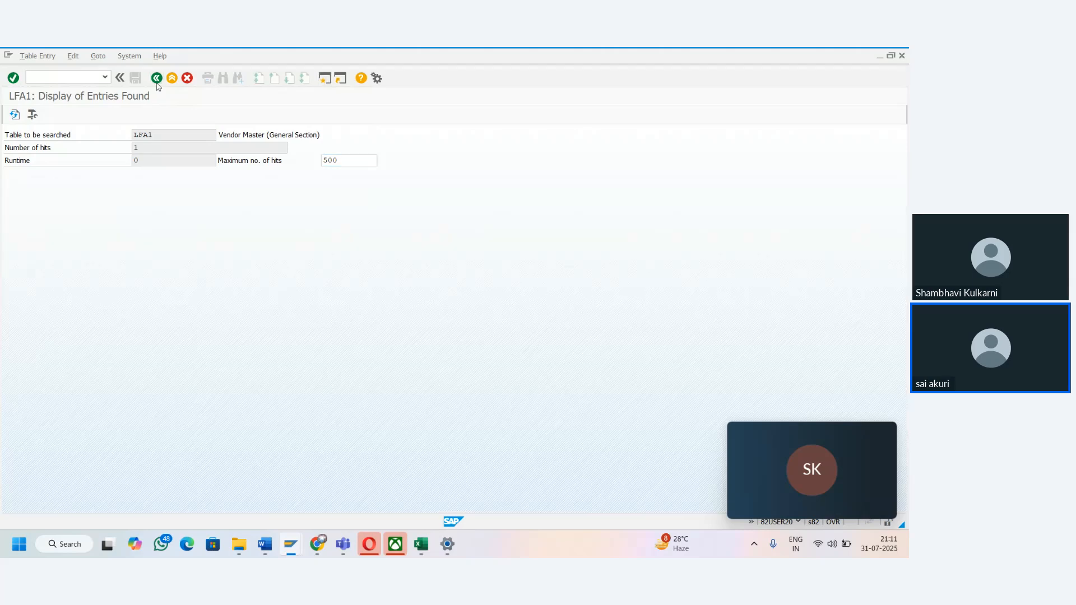
- Replace the table name with LFB1 and load the company code fields of the vendor master
{"action": "key", "text": "BackSpace"}
{"action": "key", "text": "BackSpace"}
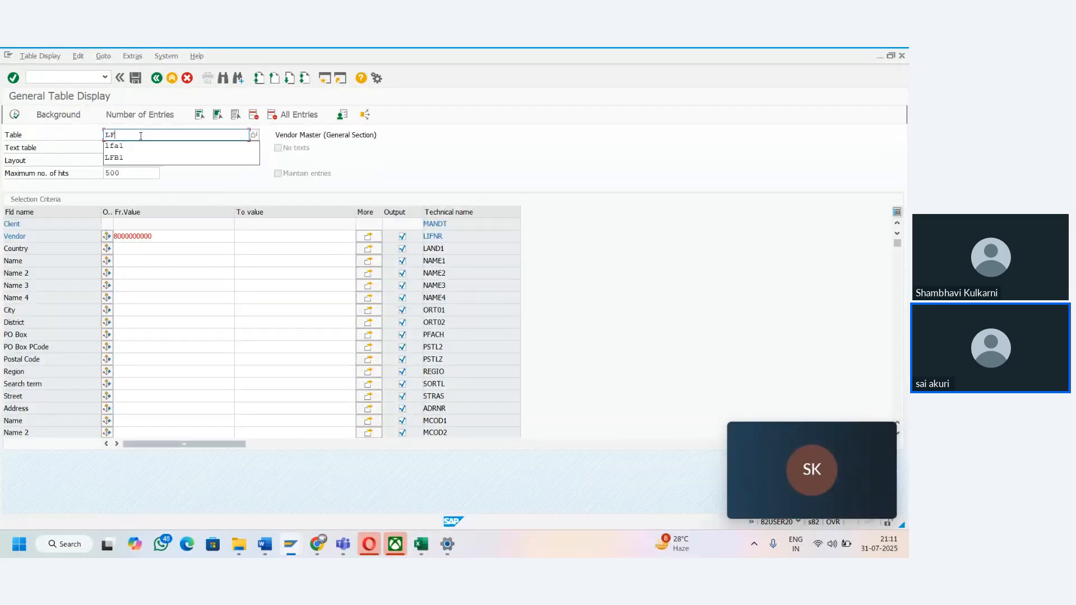
{"action": "type", "text": "B1"}
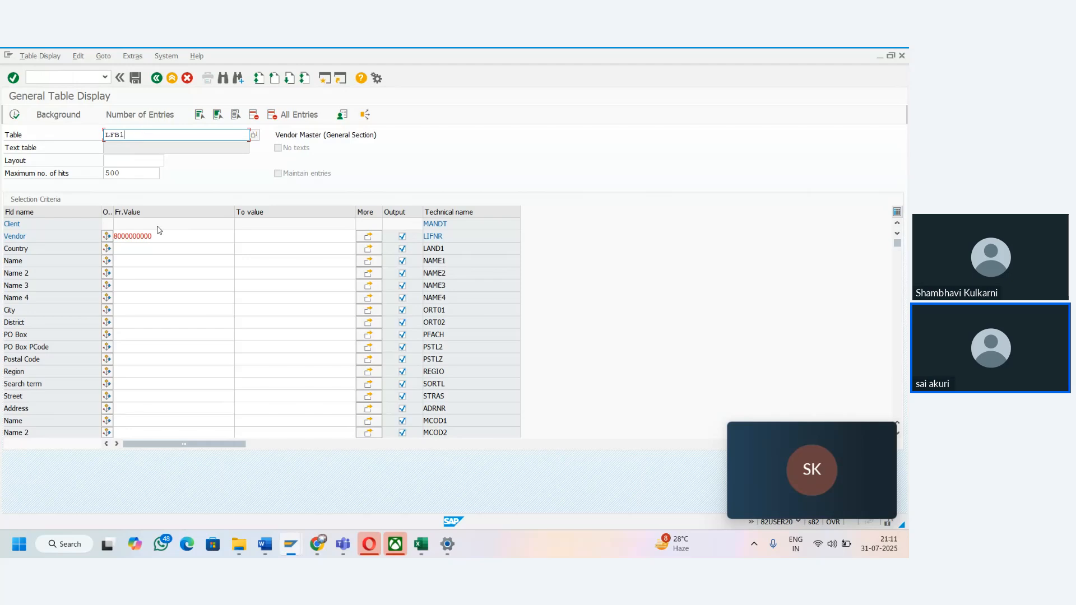
{"action": "key", "text": "Return"}
- Display the LFB1 entries for company code TAMA and select the first vendor row
{"action": "left_click", "coordinate": [146, 239]}
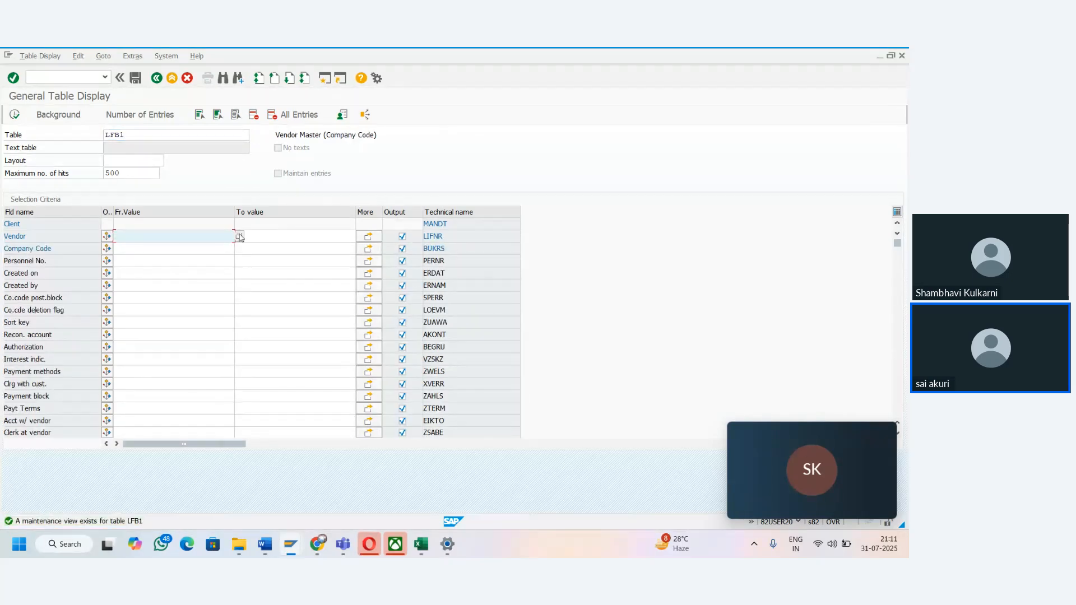
{"action": "left_click", "coordinate": [172, 251]}
{"action": "type", "text": "TAMA"}
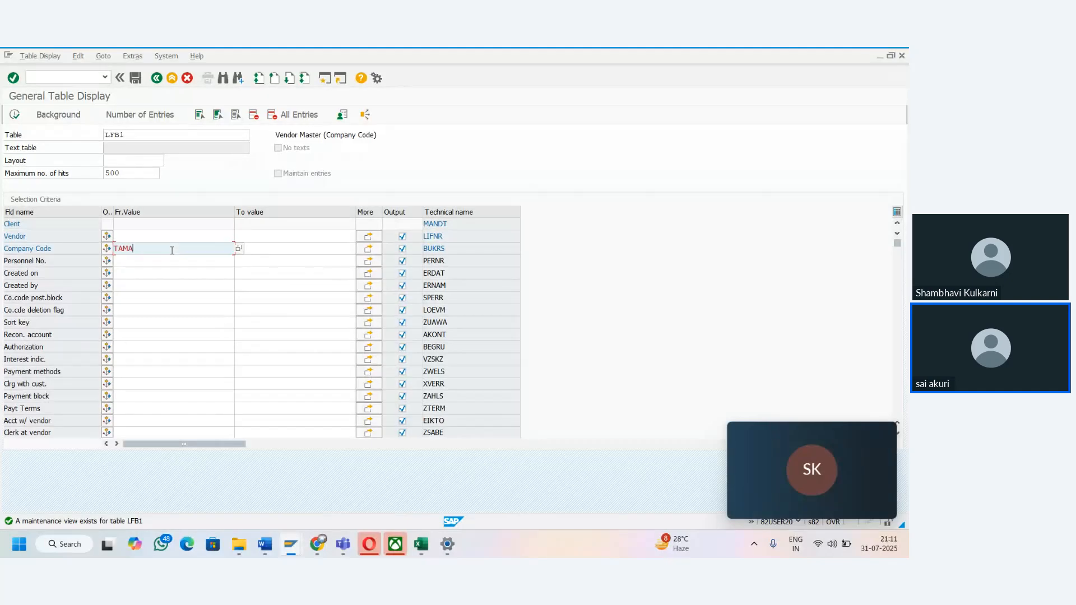
{"action": "left_click", "coordinate": [15, 115]}
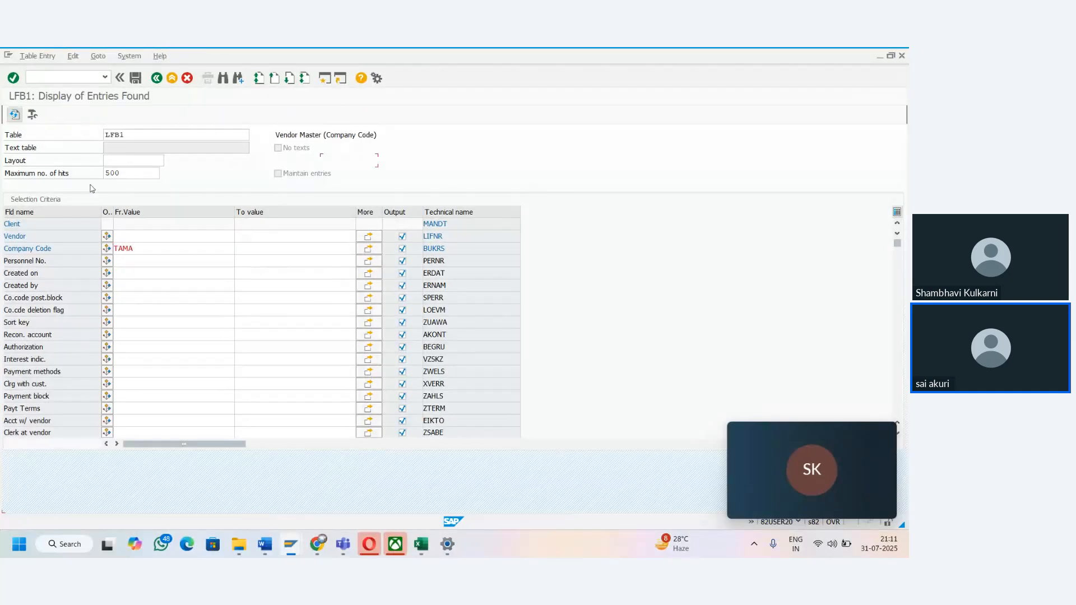
{"action": "left_click", "coordinate": [56, 210]}
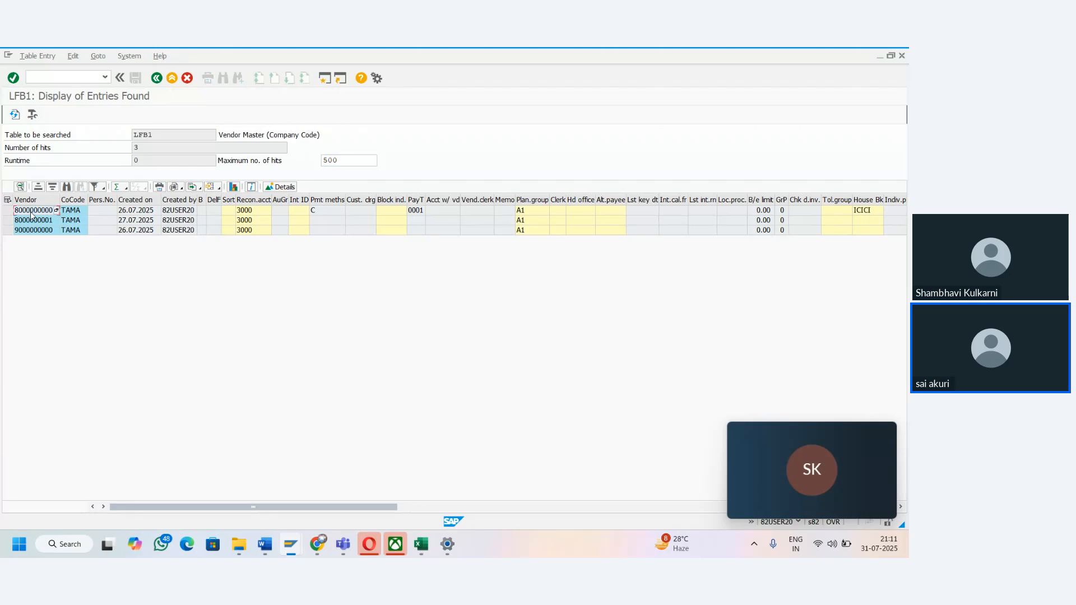
{"action": "left_click", "coordinate": [6, 210]}
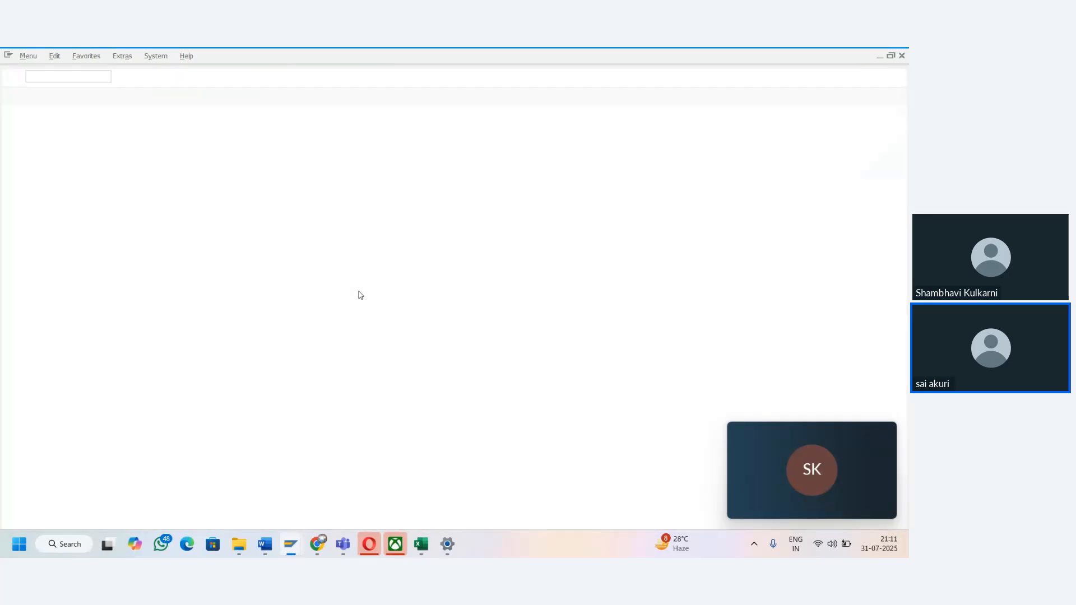
- Start transaction XK02 in a new session and enter the vendor's account number and company code TAMA
{"action": "type", "text": "XK02"}
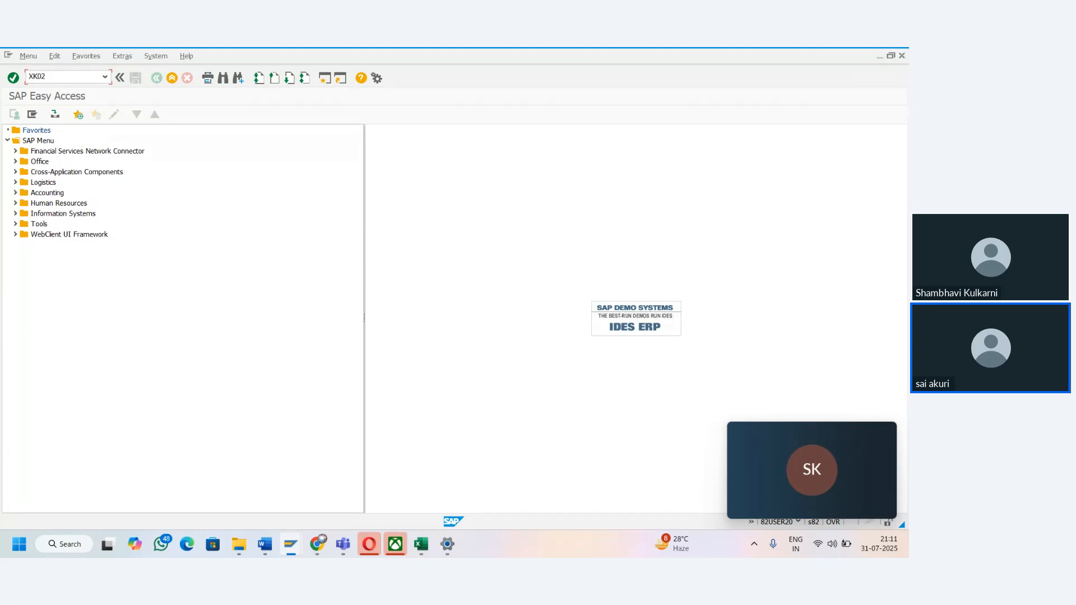
{"action": "key", "text": "Return"}
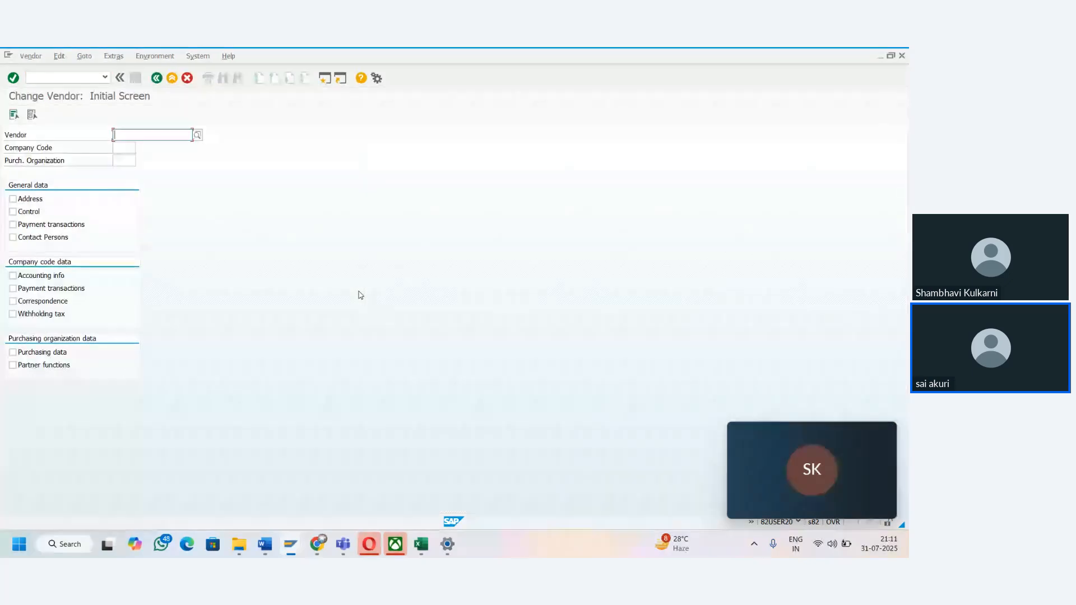
{"action": "type", "text": "8000000000"}
{"action": "key", "text": "Tab"}
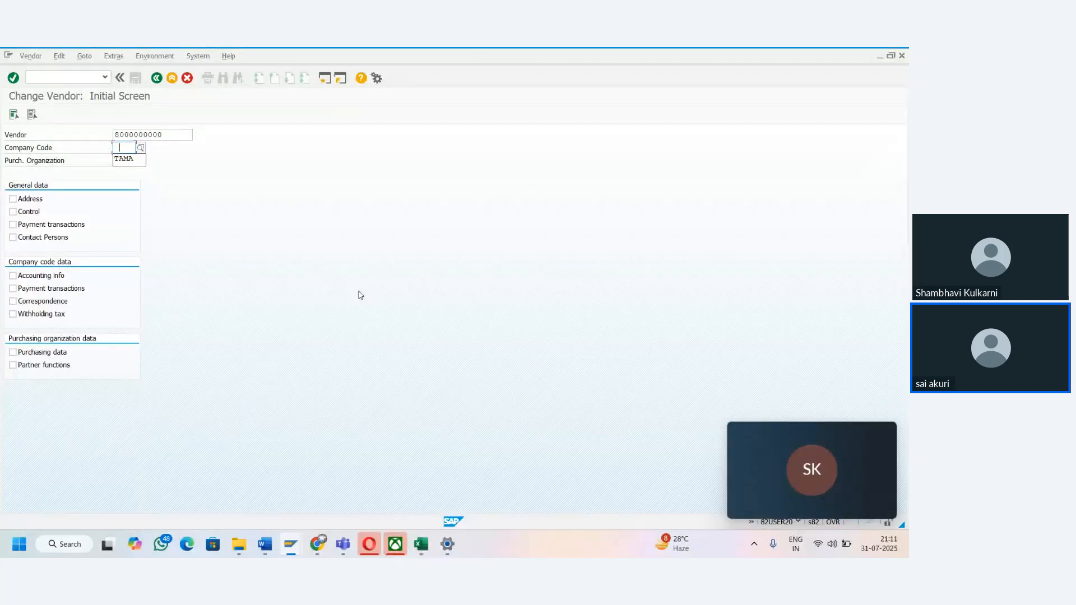
{"action": "key", "text": "Down"}
{"action": "key", "text": "Tab"}
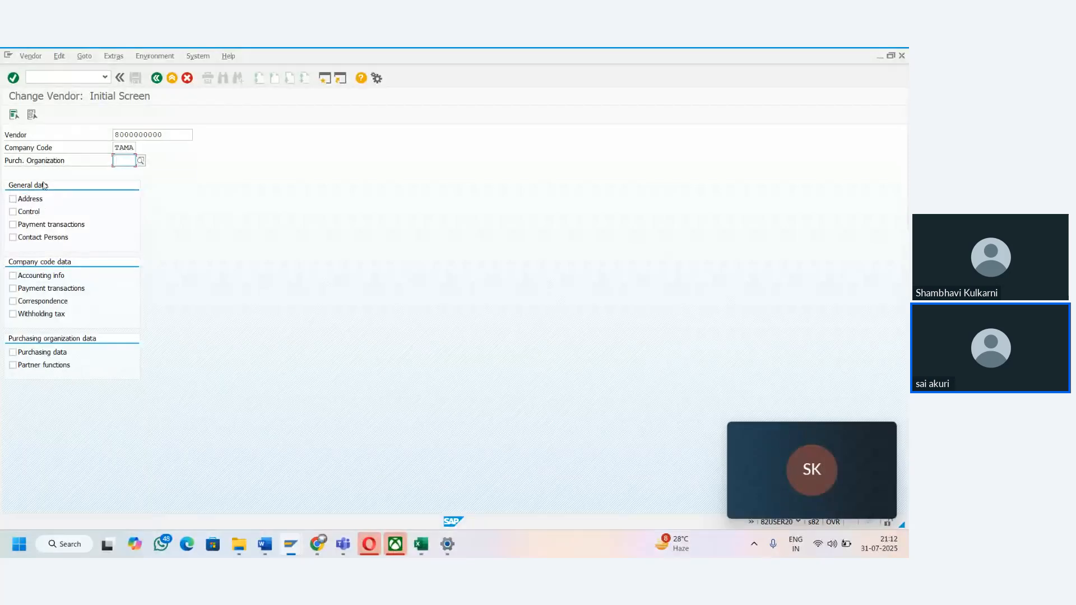
- Return to the Excel workbook and make the Vendor General and LFA1 cells D49:E49 bold
{"action": "key", "text": "alt+Tab"}
{"action": "left_click", "coordinate": [427, 543]}
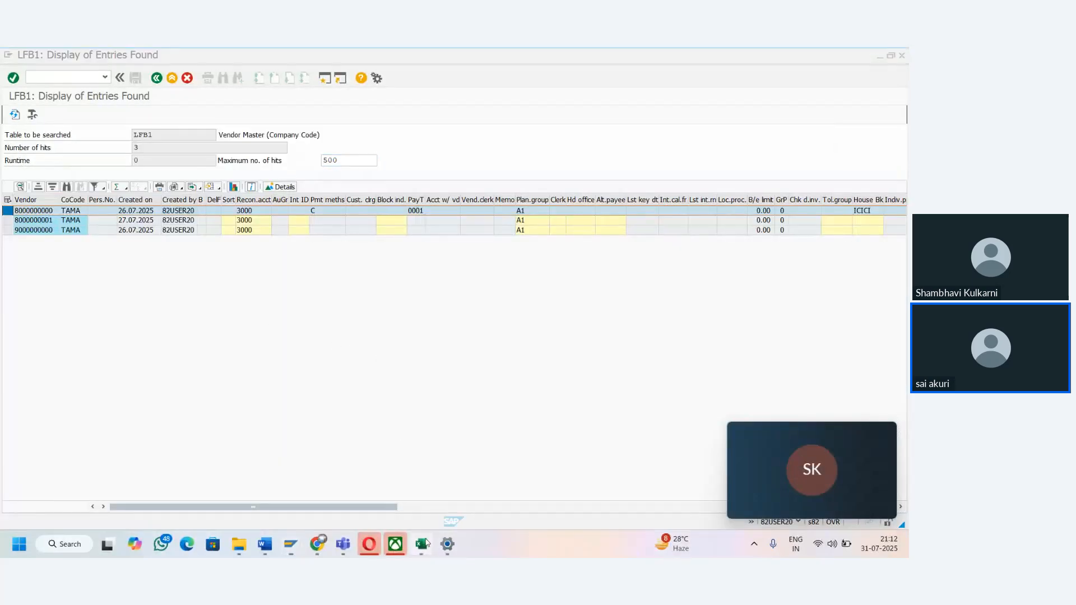
{"action": "left_click", "coordinate": [402, 249]}
{"action": "key", "text": "Left"}
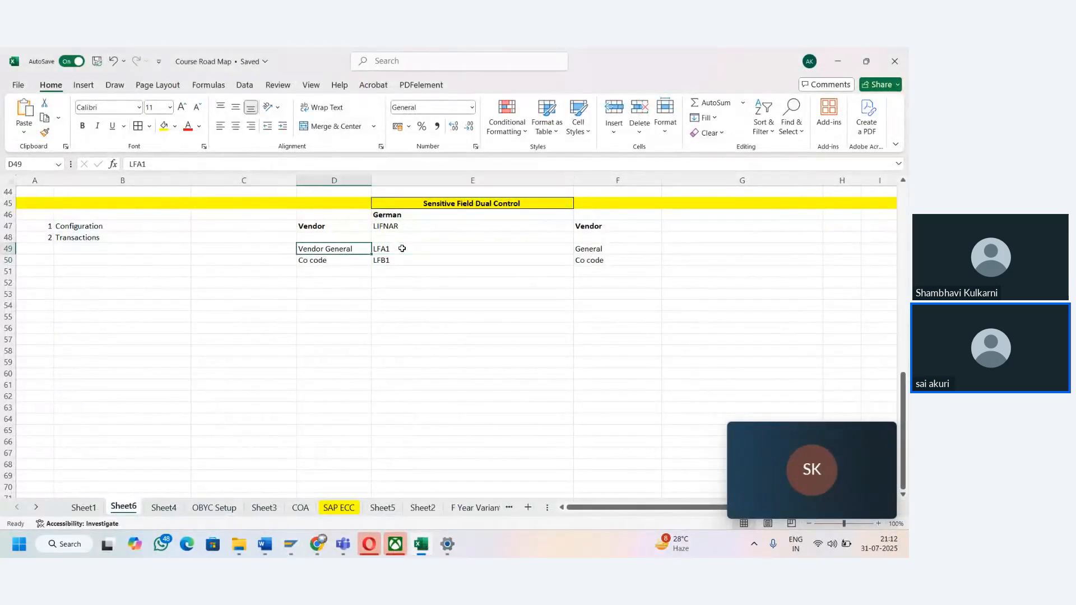
{"action": "key", "text": "shift+Right"}
{"action": "key", "text": "ctrl+b"}
- Make the Co code and LFB1 cells D50:E50 bold
{"action": "key", "text": "Down"}
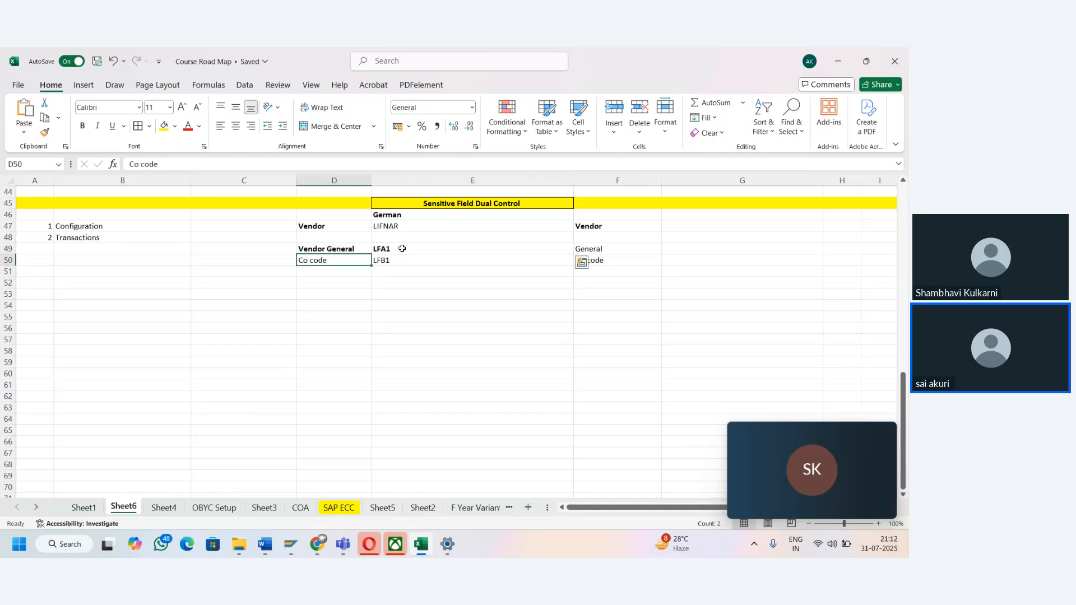
{"action": "key", "text": "Up"}
{"action": "key", "text": "Down"}
{"action": "key", "text": "shift+Right"}
{"action": "key", "text": "ctrl+b"}
{"action": "key", "text": "Up"}
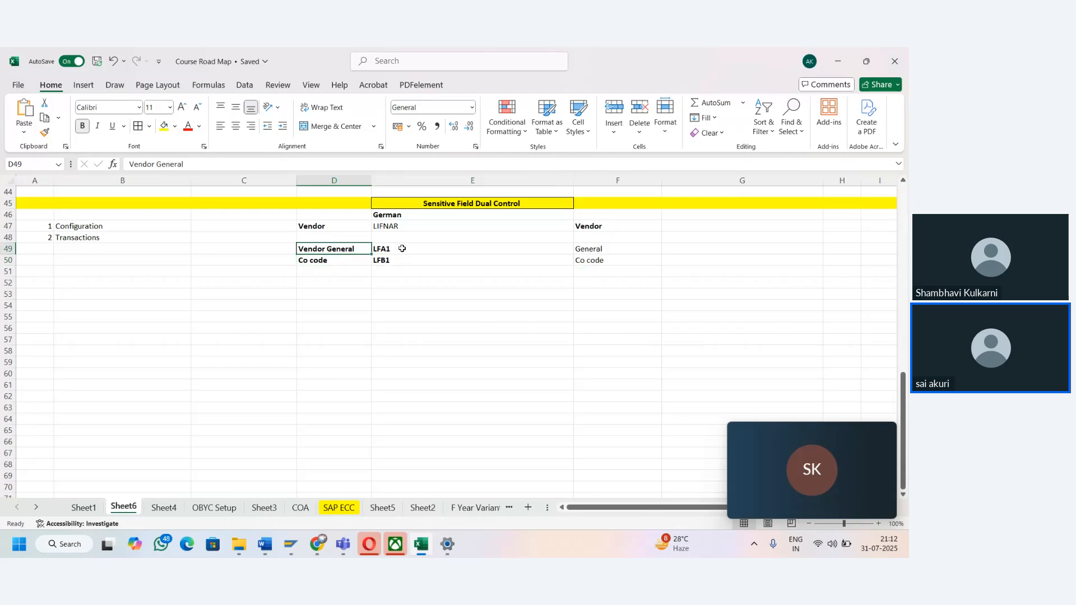
- Add the headings Info in cell D48 and Table Name in cell E48, above the table entries
{"action": "key", "text": "Right"}
{"action": "key", "text": "Up"}
{"action": "key", "text": "Left"}
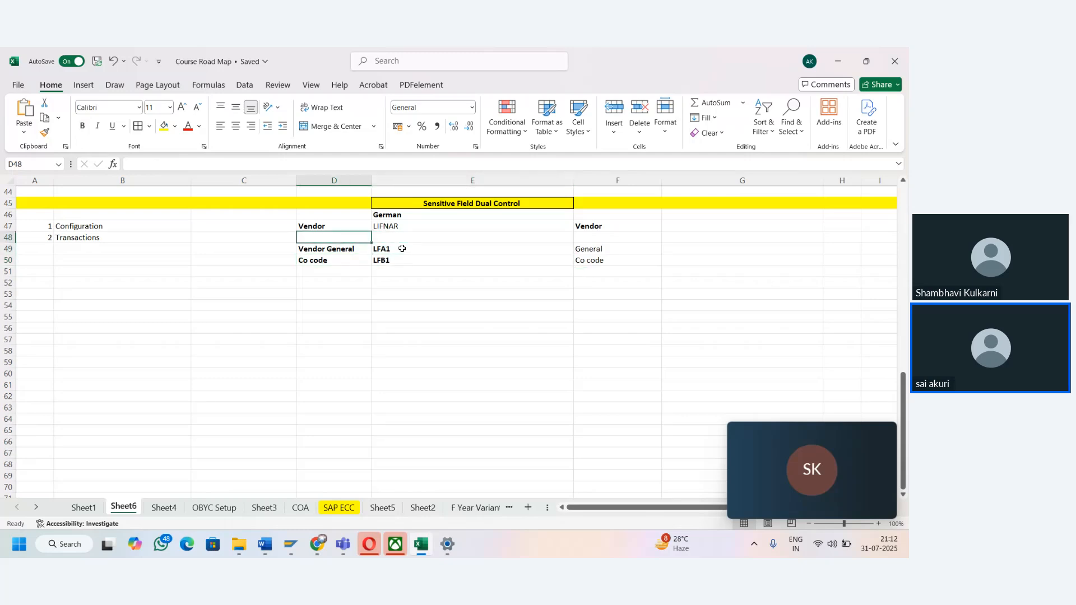
{"action": "left_click", "coordinate": [402, 248], "text": "shift"}
{"action": "type", "text": "Info"}
{"action": "key", "text": "Tab"}
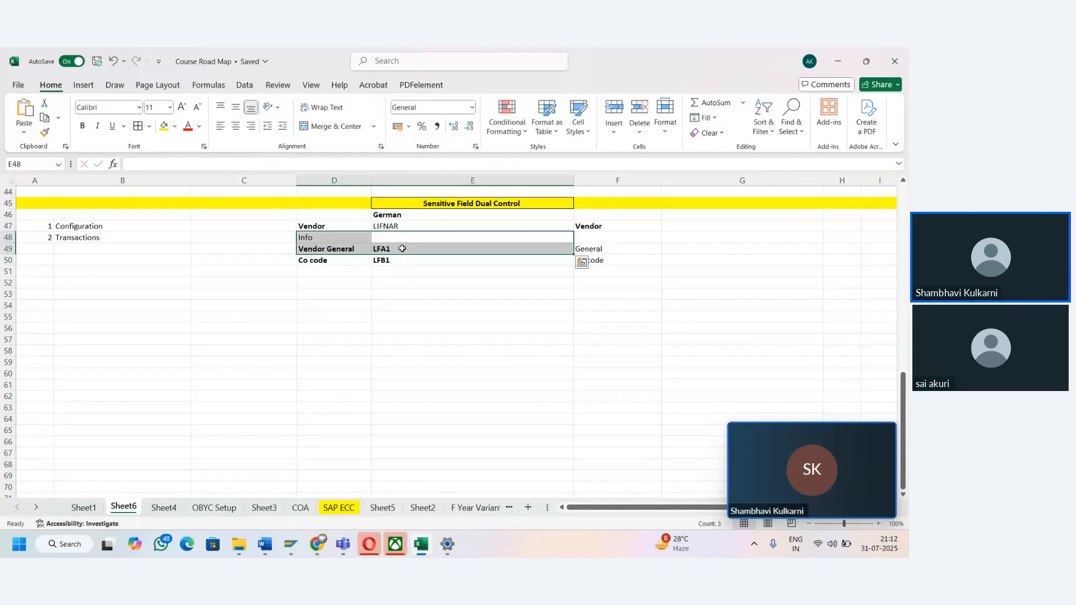
{"action": "key", "text": "Up"}
{"action": "key", "text": "Down"}
{"action": "type", "text": "Ta"}
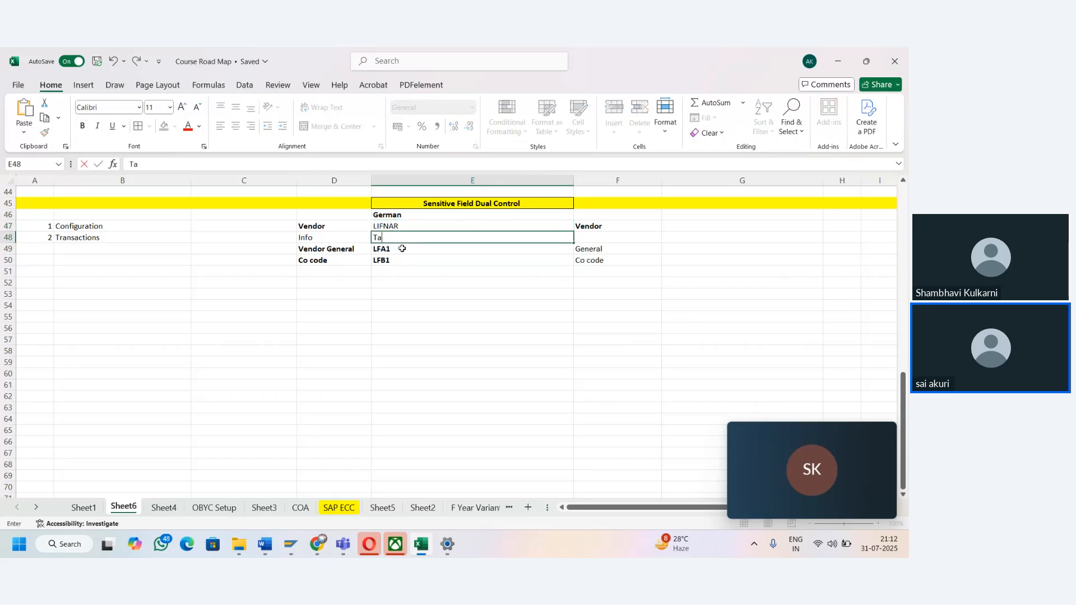
{"action": "type", "text": "ble Nsame"}
{"action": "key", "text": "BackSpace"}
{"action": "key", "text": "BackSpace"}
{"action": "key", "text": "Right"}
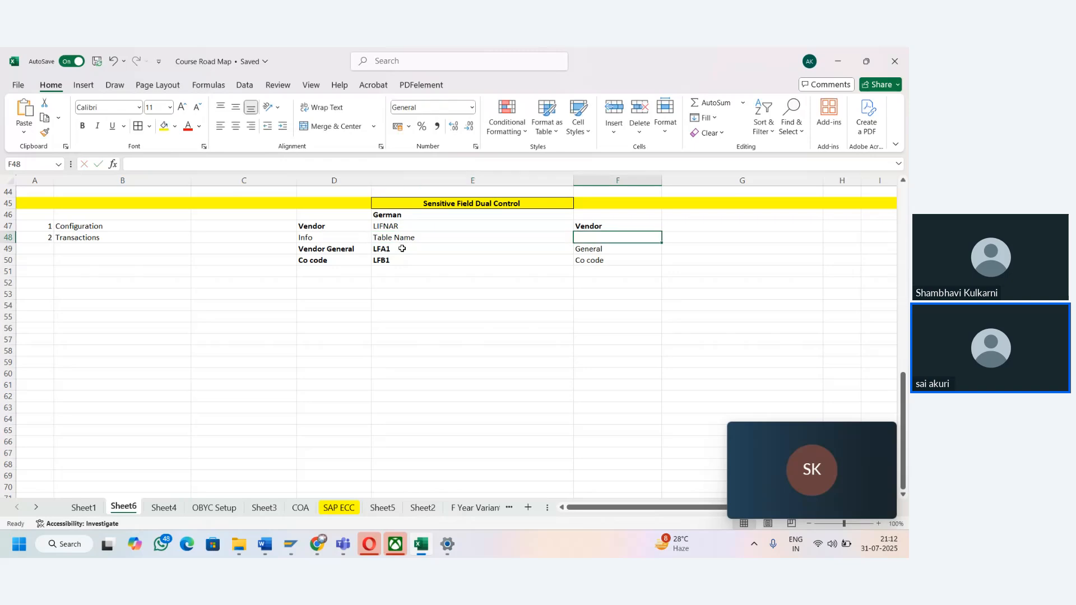
- Fill the heading cells D48:E48, Info and Table Name, with the standard light green color
{"action": "key", "text": "Left"}
{"action": "key", "text": "Left"}
{"action": "key", "text": "shift+Right"}
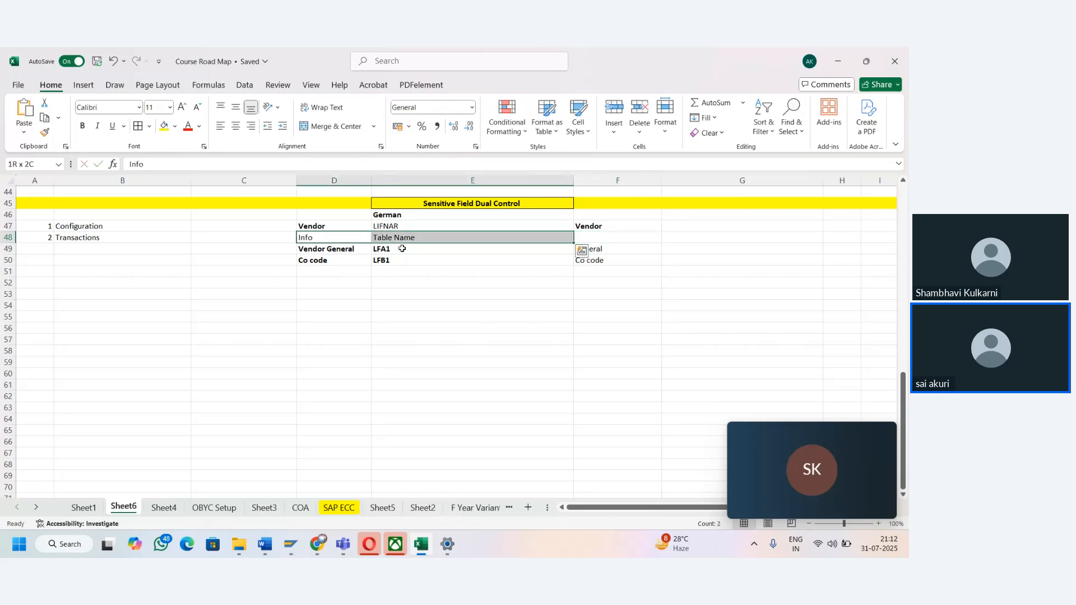
{"action": "left_click", "coordinate": [174, 127]}
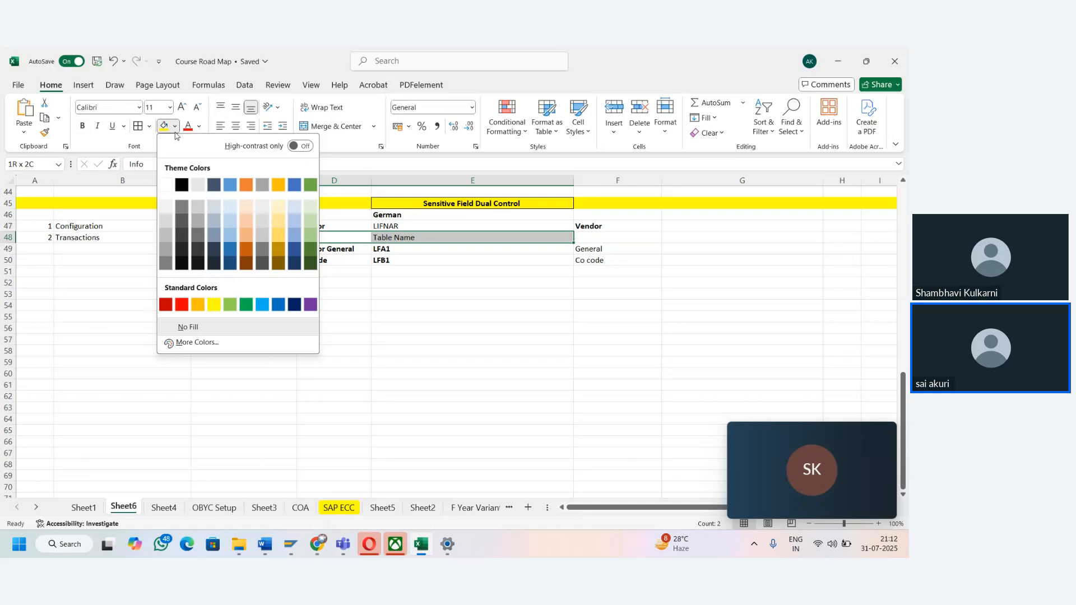
{"action": "left_click", "coordinate": [230, 304]}
{"action": "left_click", "coordinate": [328, 282]}
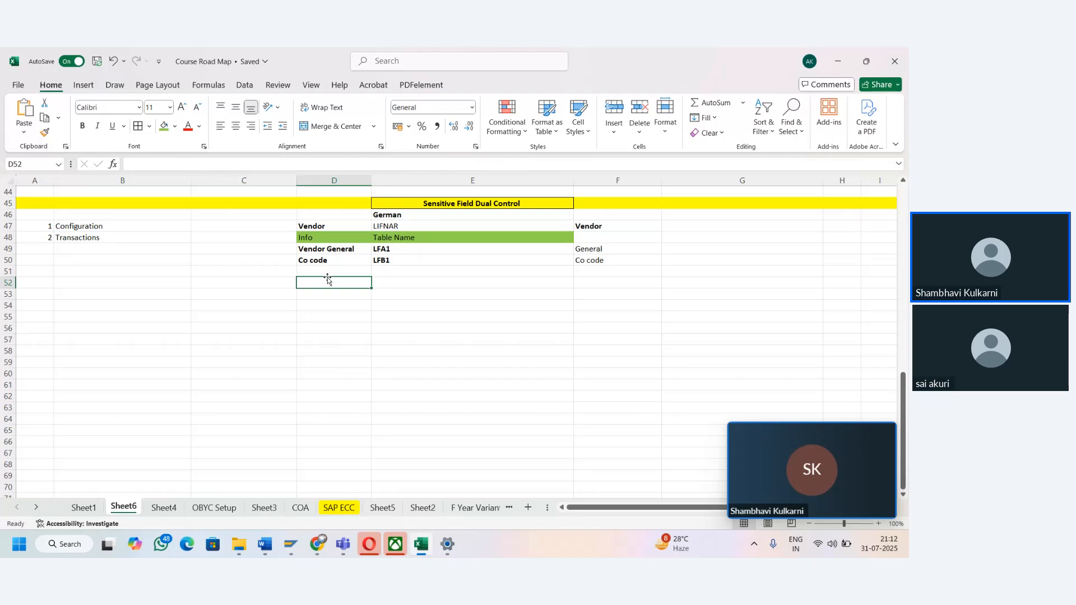
{"action": "key", "text": "Left"}
{"action": "key", "text": "Left"}
{"action": "key", "text": "Left"}
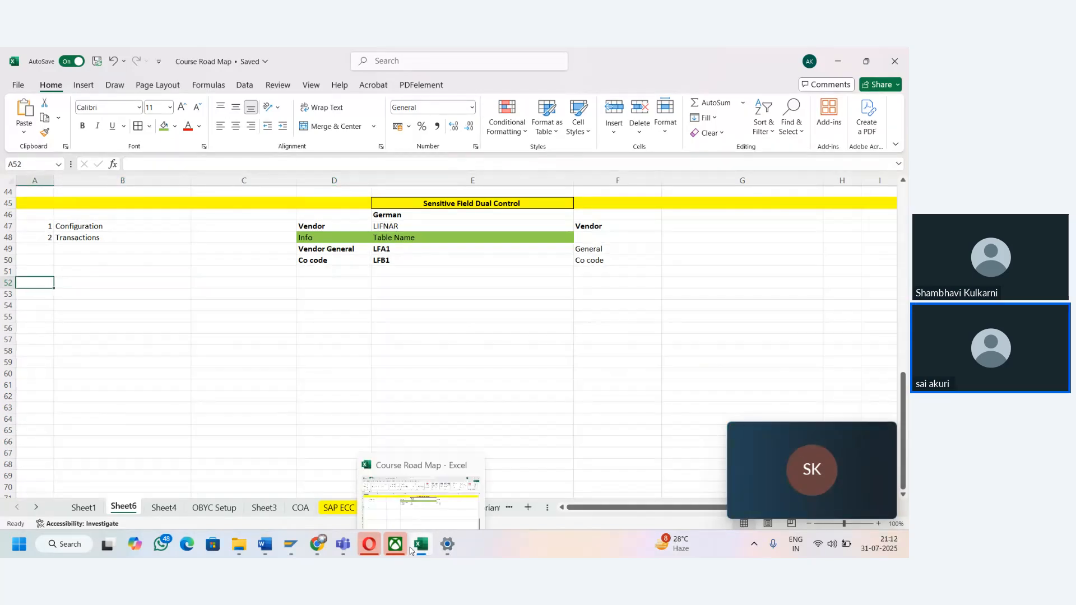
- Enter the title Vendor Master Data in cell B53 and make it bold
{"action": "left_click", "coordinate": [334, 329]}
{"action": "key", "text": "Left"}
{"action": "key", "text": "Left"}
{"action": "key", "text": "Left"}
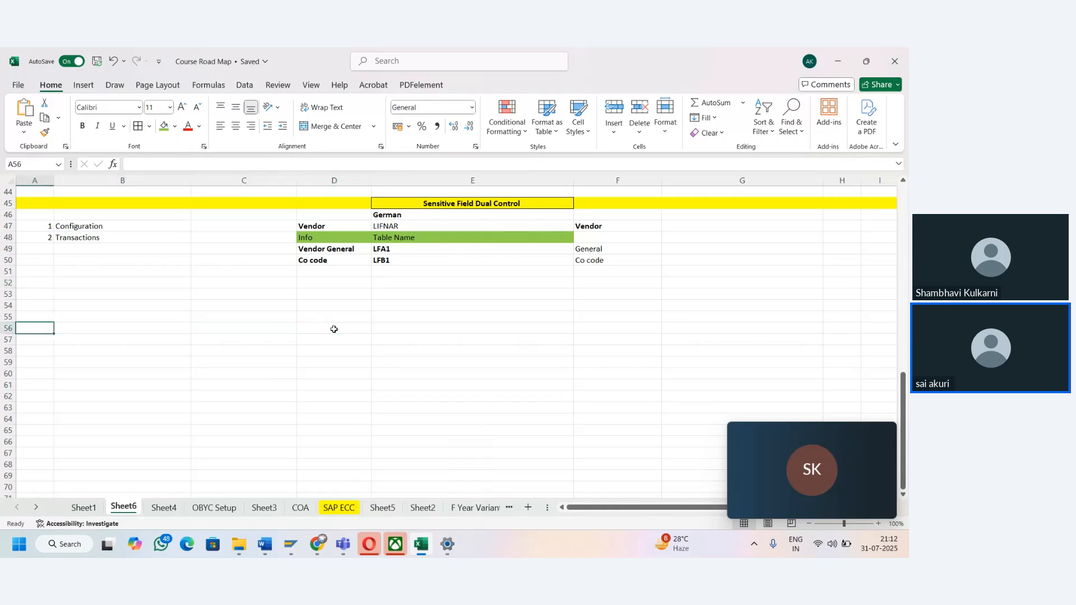
{"action": "key", "text": "Up"}
{"action": "key", "text": "Up"}
{"action": "key", "text": "Right"}
{"action": "key", "text": "Up"}
{"action": "type", "text": "Ve"}
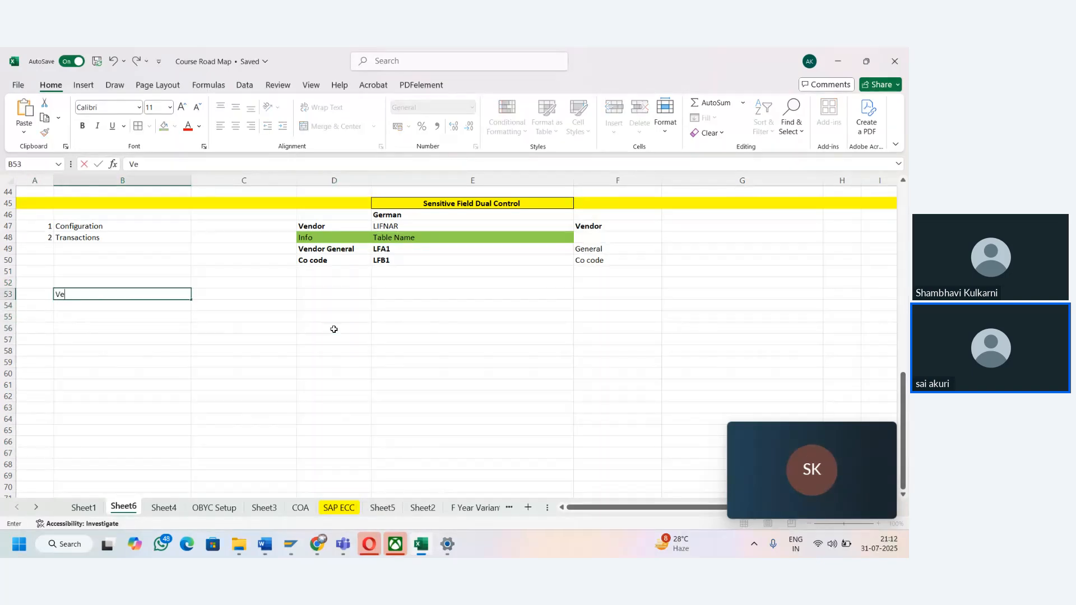
{"action": "type", "text": "ndor Master Data"}
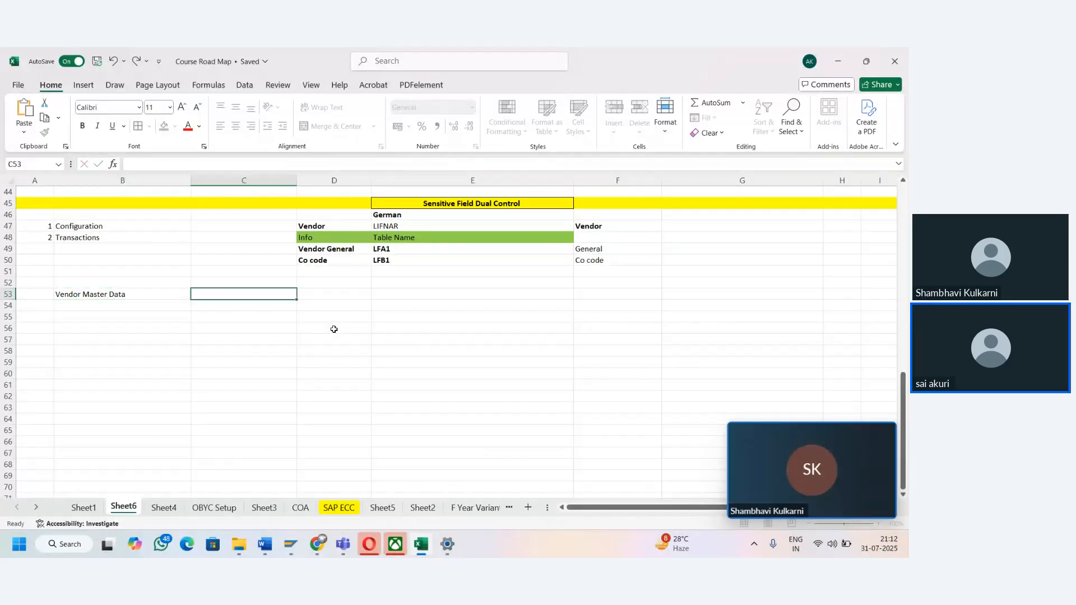
{"action": "key", "text": "ctrl+Return"}
{"action": "key", "text": "ctrl+b"}
- Enter the transaction codes XK01 in cell B55 and XK02 in cell B56, both in bold
{"action": "key", "text": "Down"}
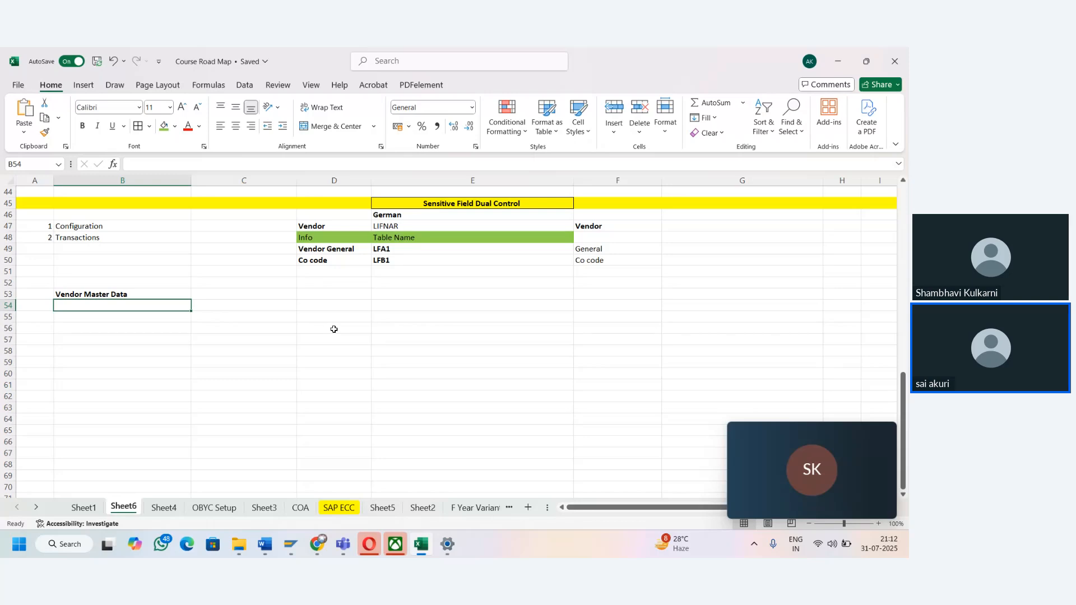
{"action": "key", "text": "Down"}
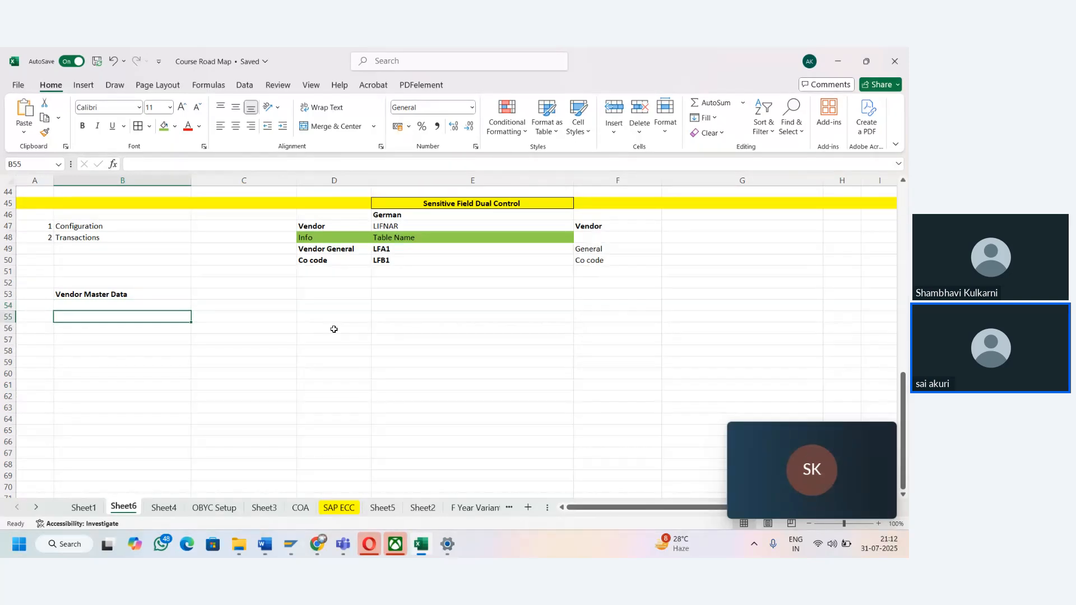
{"action": "type", "text": "XK01"}
{"action": "key", "text": "Tab"}
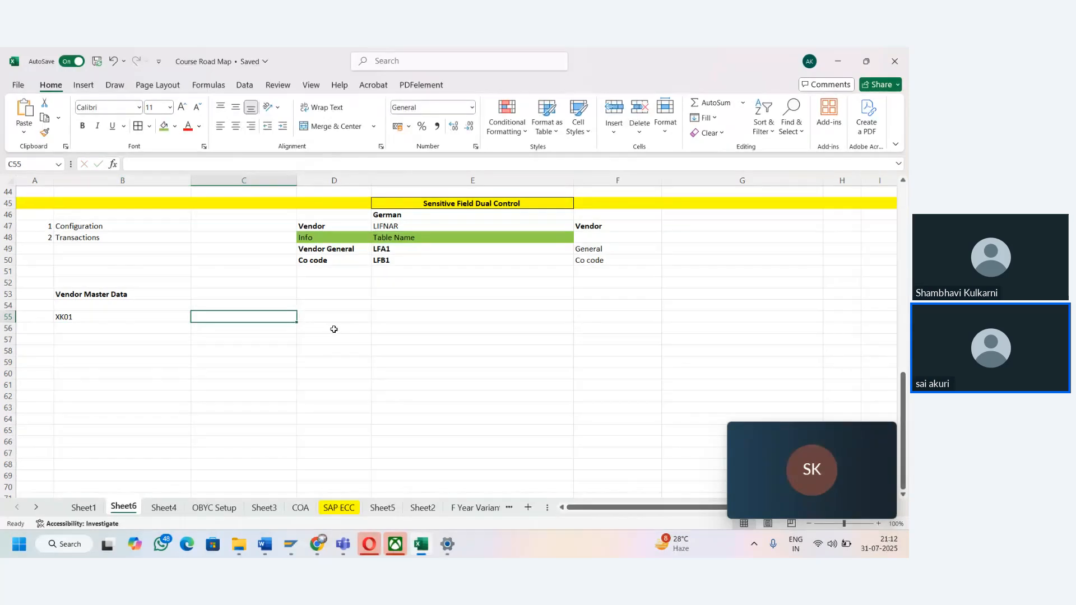
{"action": "key", "text": "Left"}
{"action": "key", "text": "ctrl+b"}
{"action": "key", "text": "Down"}
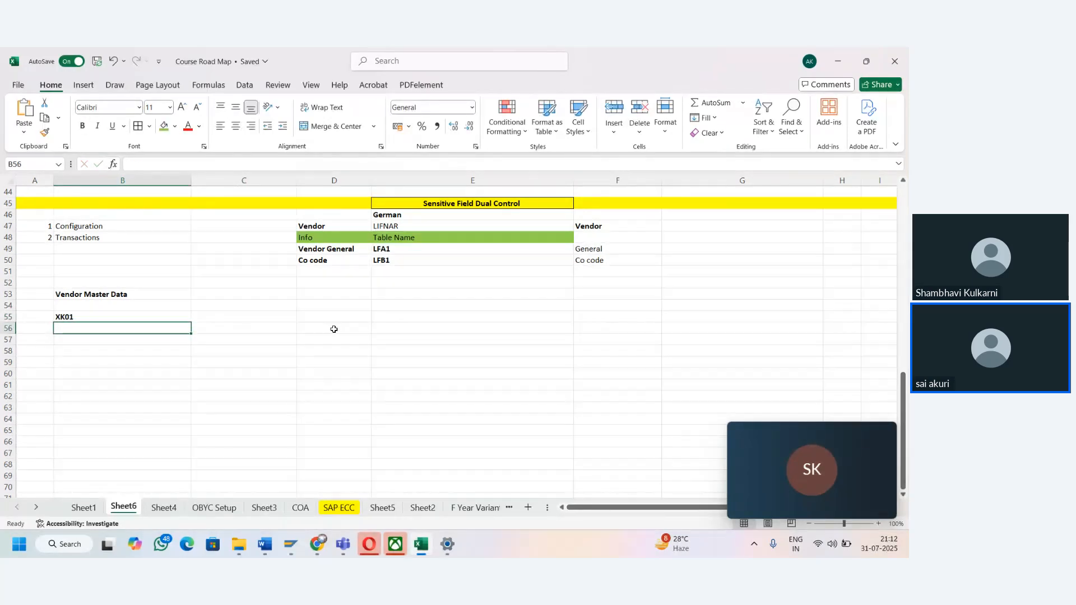
{"action": "type", "text": "XK02"}
{"action": "key", "text": "Tab"}
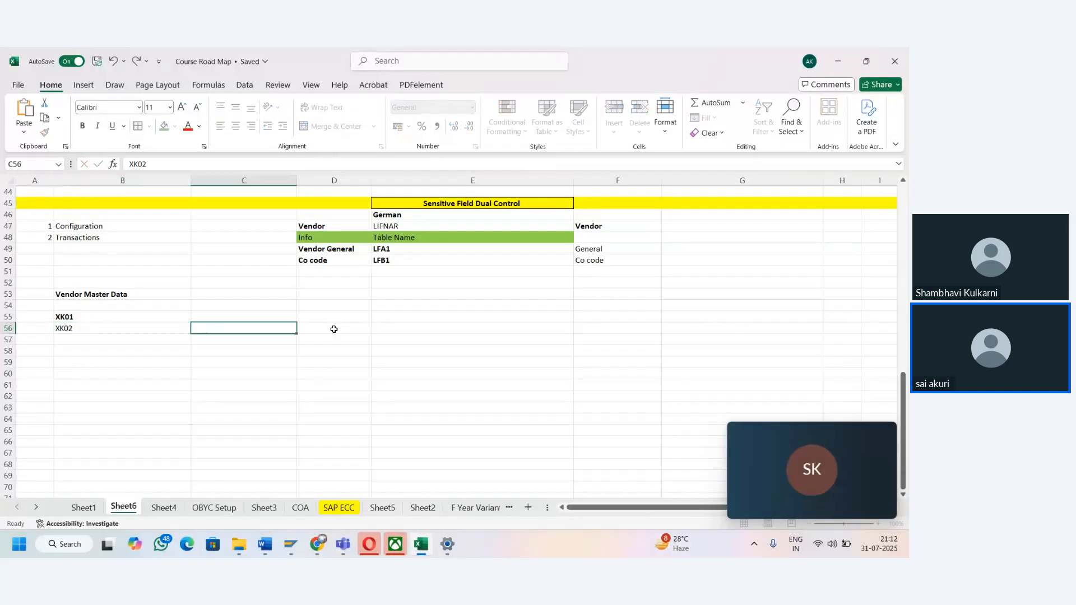
{"action": "key", "text": "Left"}
{"action": "key", "text": "ctrl+b"}
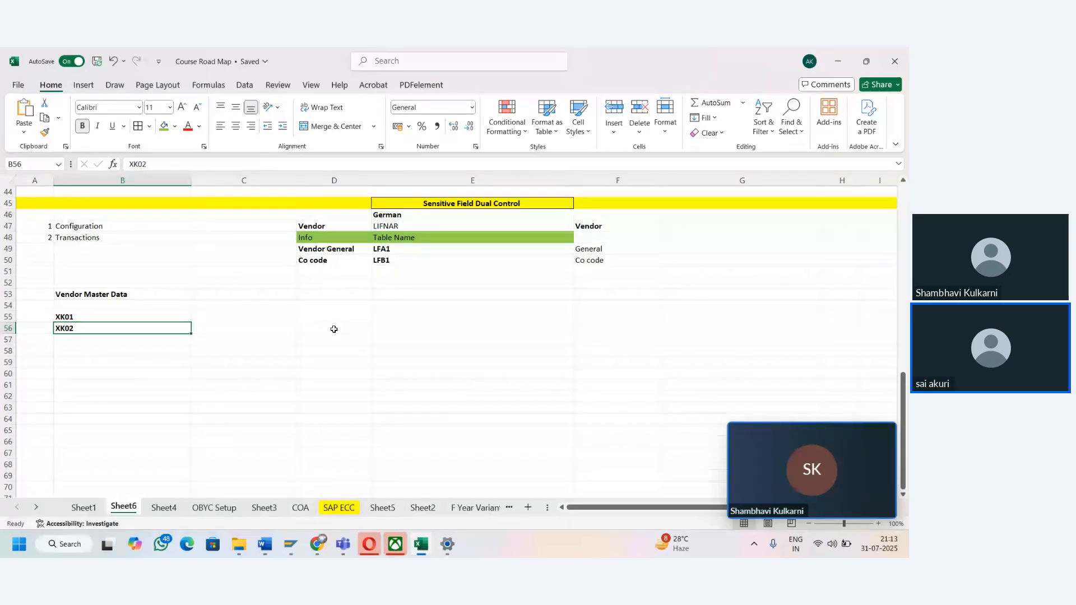
- Label the XK01 row Creation in cell A55 and the XK02 row Changes in cell A56
{"action": "key", "text": "Down"}
{"action": "key", "text": "Up"}
{"action": "key", "text": "Up"}
{"action": "key", "text": "Left"}
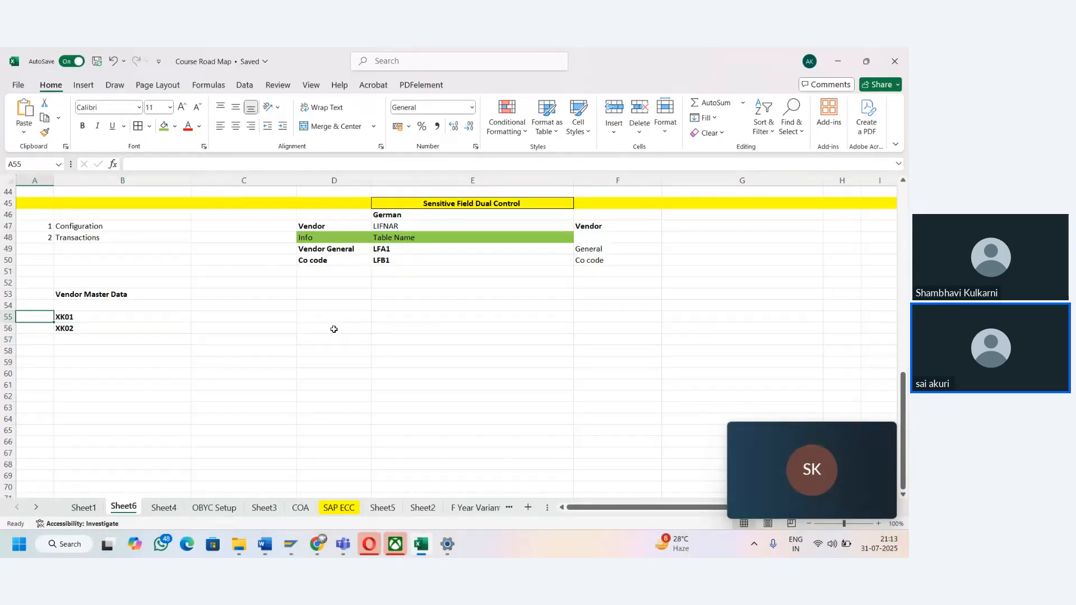
{"action": "type", "text": "Creation"}
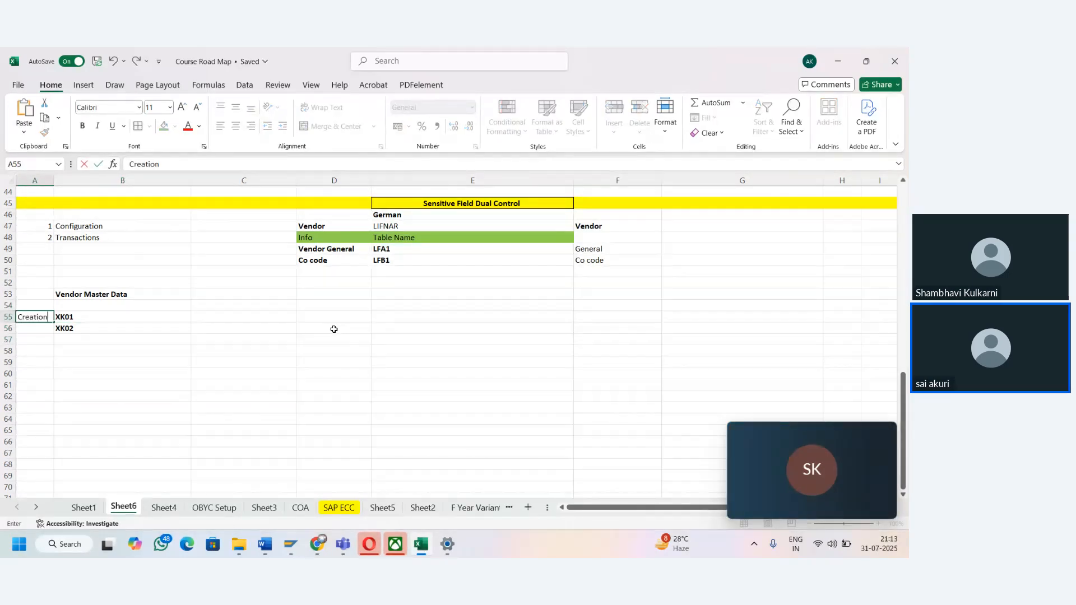
{"action": "key", "text": "Return"}
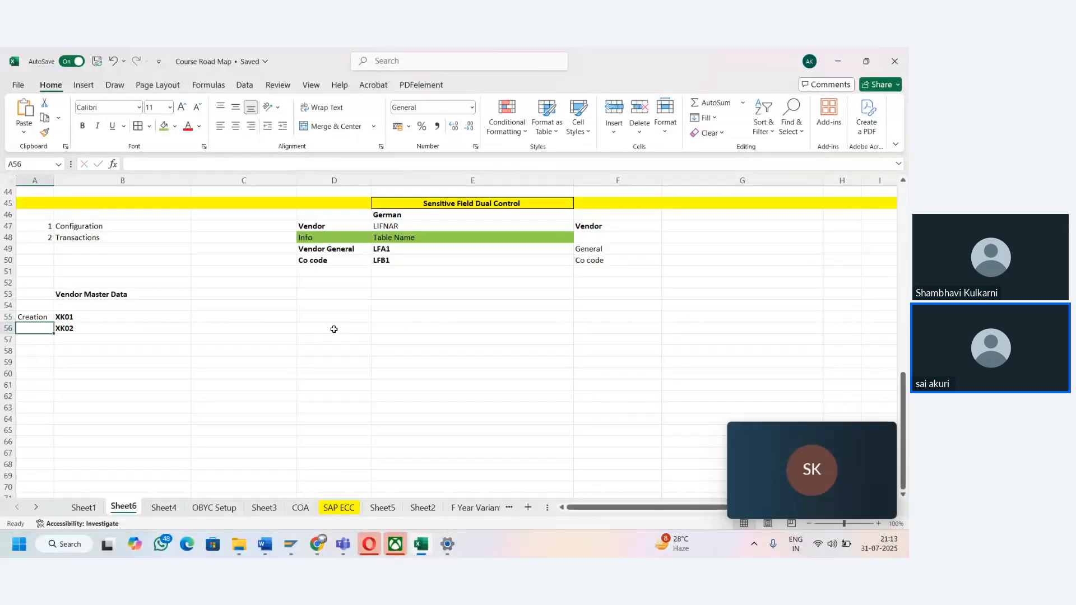
{"action": "type", "text": "Changes"}
{"action": "key", "text": "Return"}
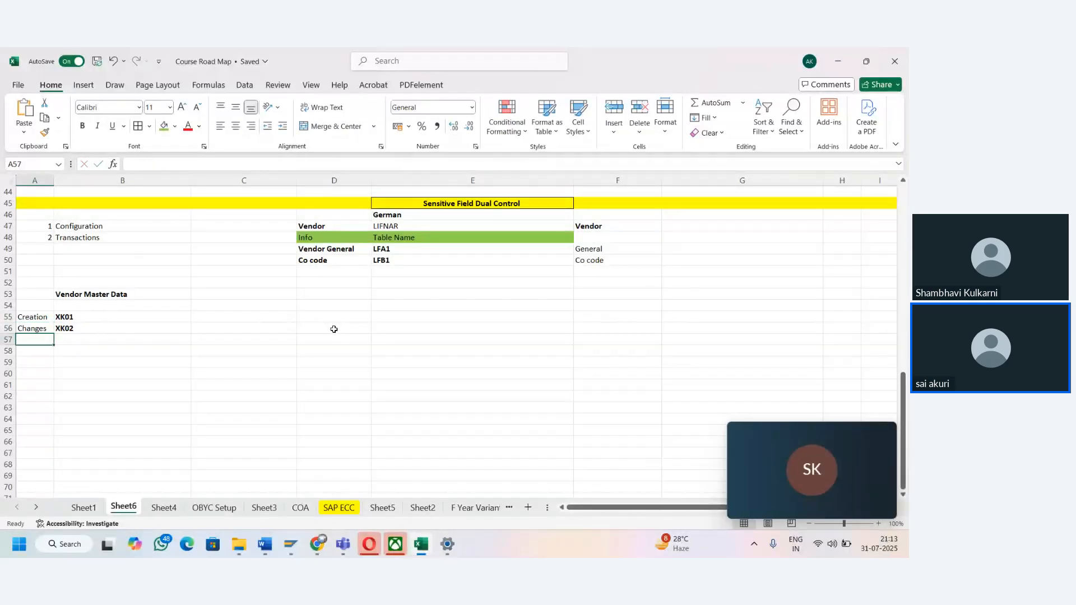
- Add the label Display in cell A57 with the transaction code XK03 in cell B57
{"action": "type", "text": "Displ"}
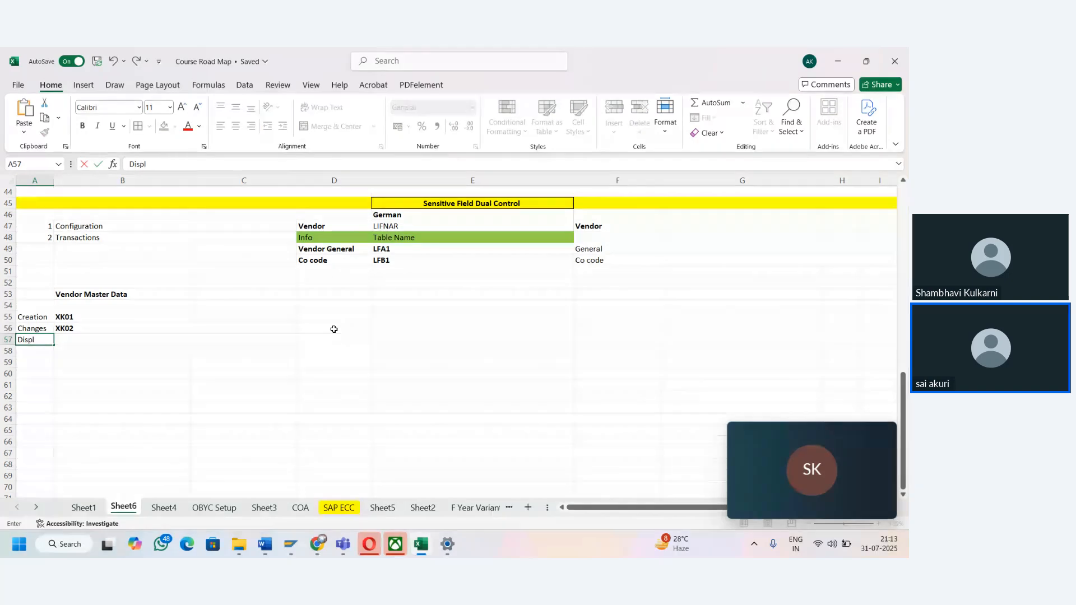
{"action": "type", "text": "ay"}
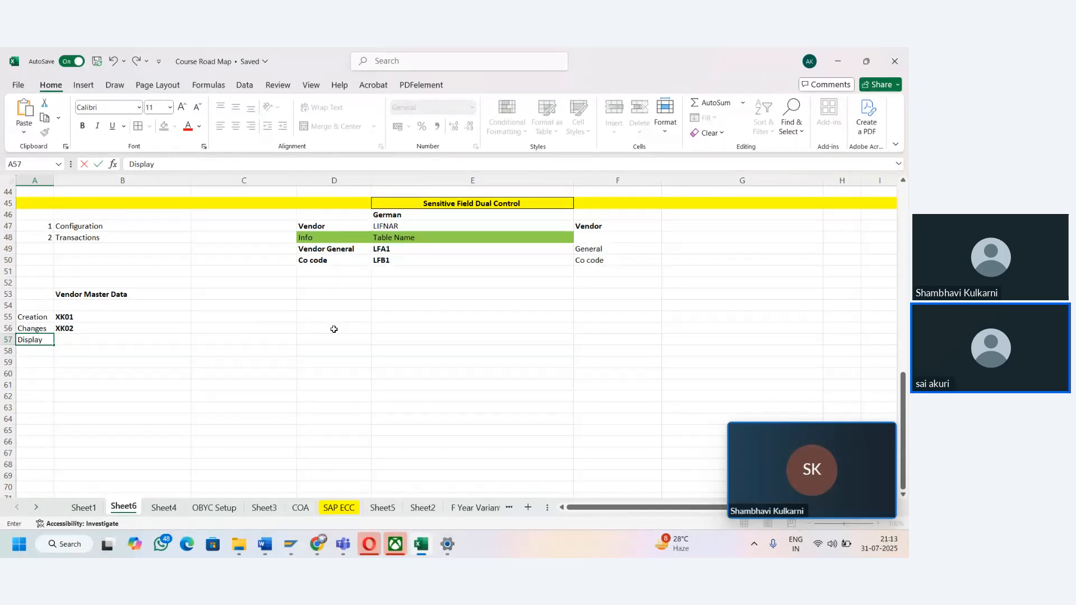
{"action": "key", "text": "Tab"}
{"action": "type", "text": "X"}
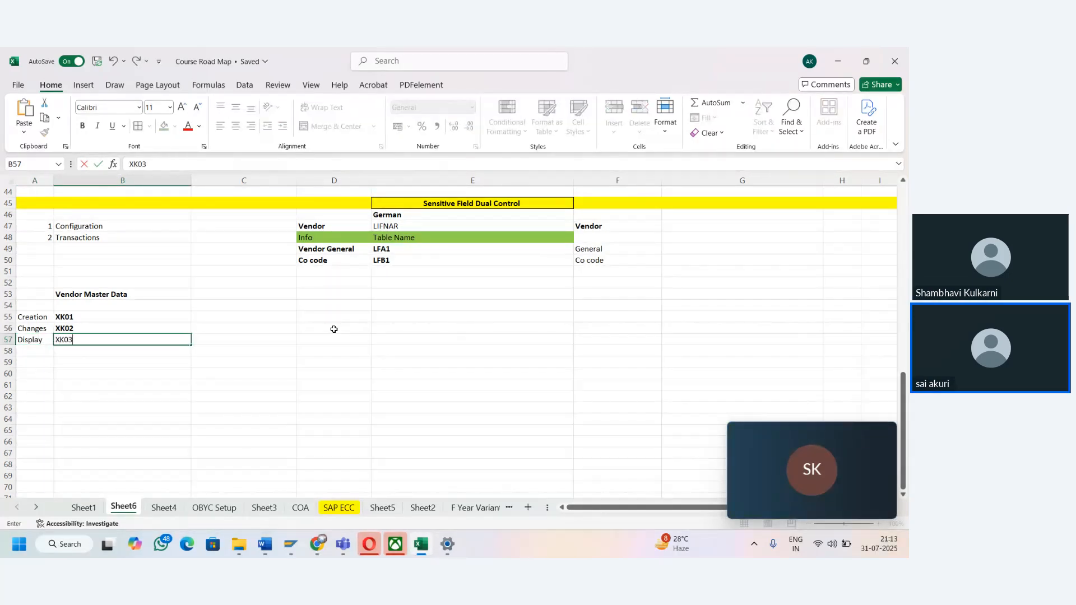
{"action": "type", "text": "K03"}
{"action": "key", "text": "Left"}
{"action": "key", "text": "shift+Right"}
{"action": "key", "text": "ctrl+b"}
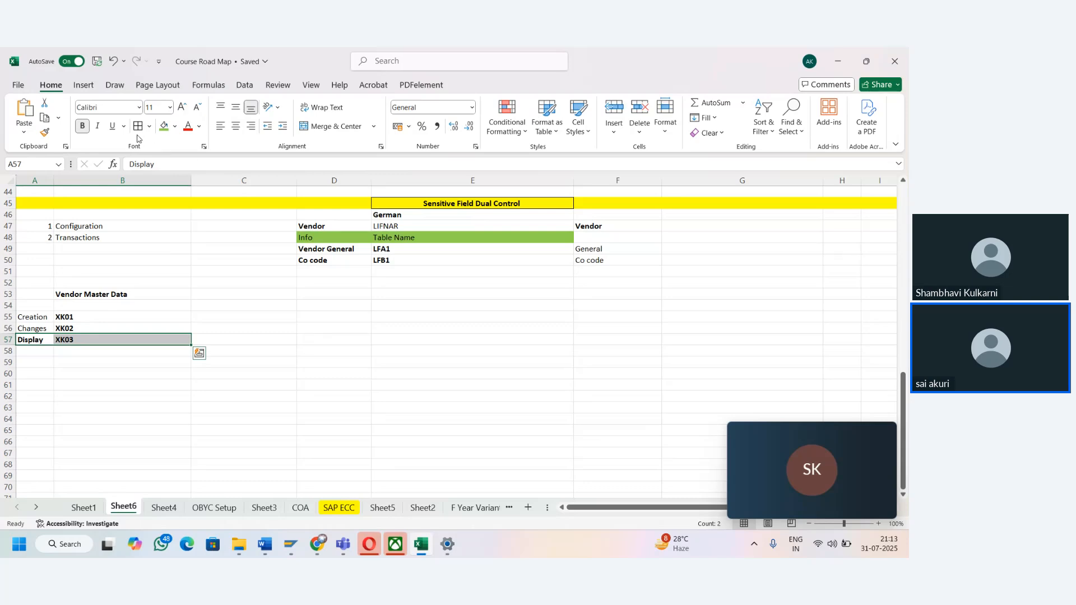
{"action": "left_click", "coordinate": [83, 126]}
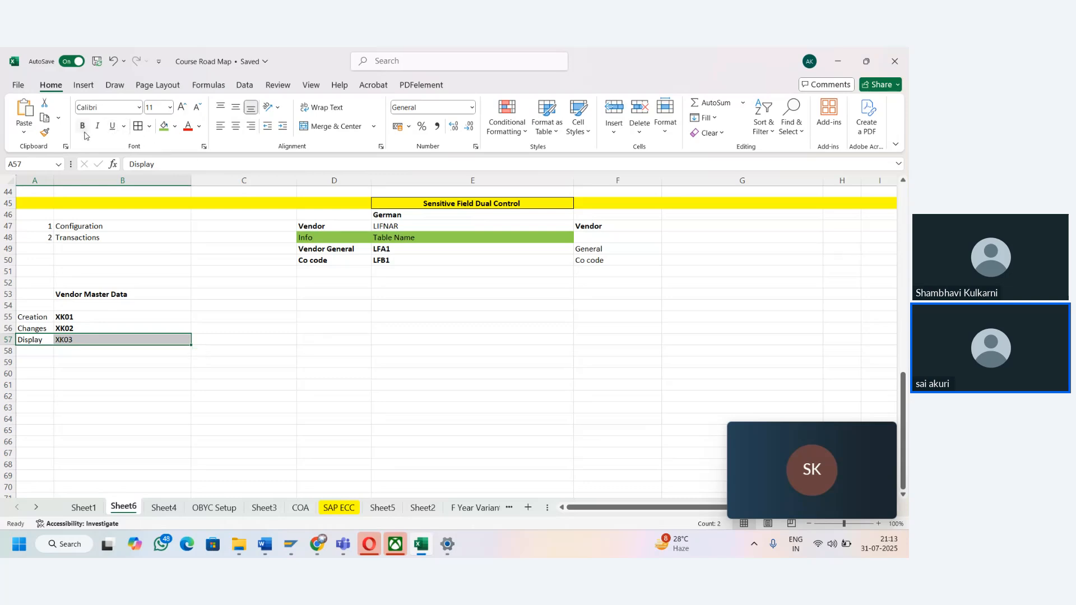
- Enter USERID 20 in cell C56, in the row of the Changes transaction XK02
{"action": "left_click", "coordinate": [116, 318]}
{"action": "left_click", "coordinate": [117, 325]}
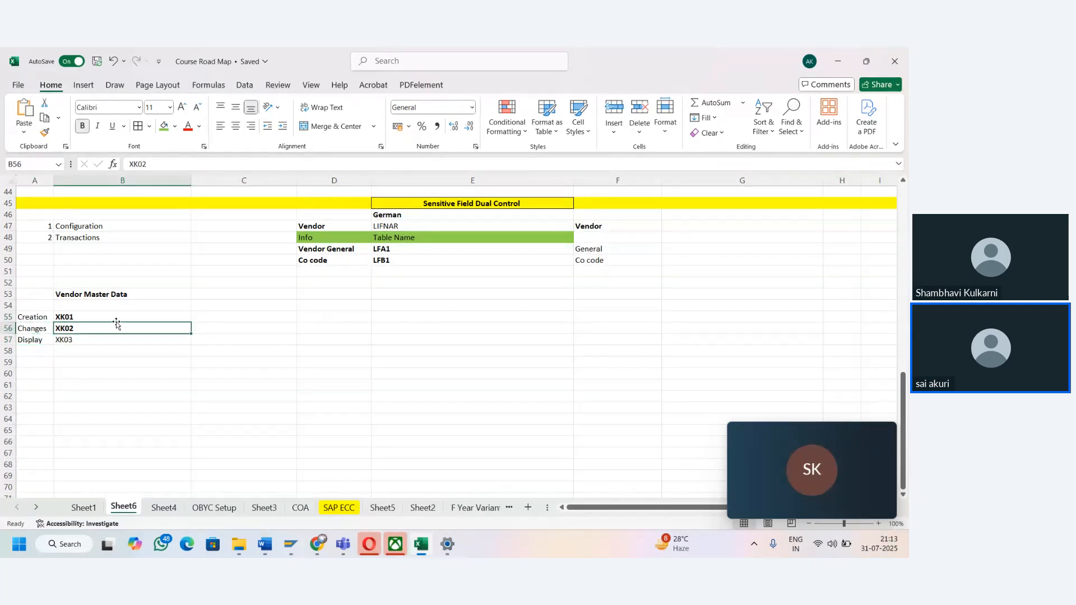
{"action": "key", "text": "Right"}
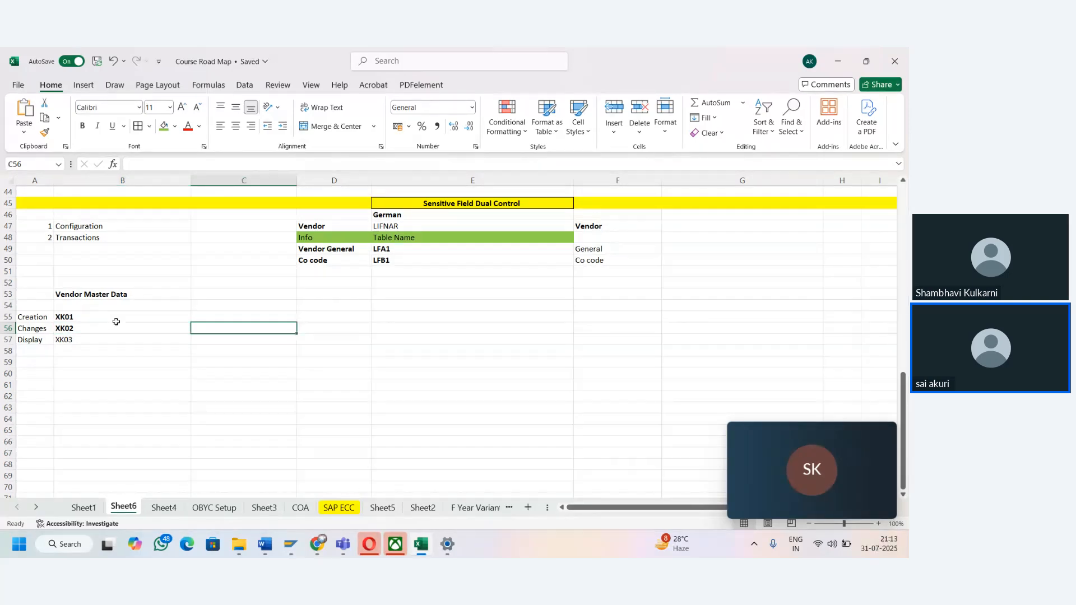
{"action": "type", "text": "US"}
{"action": "key", "text": "BackSpace"}
{"action": "key", "text": "BackSpace"}
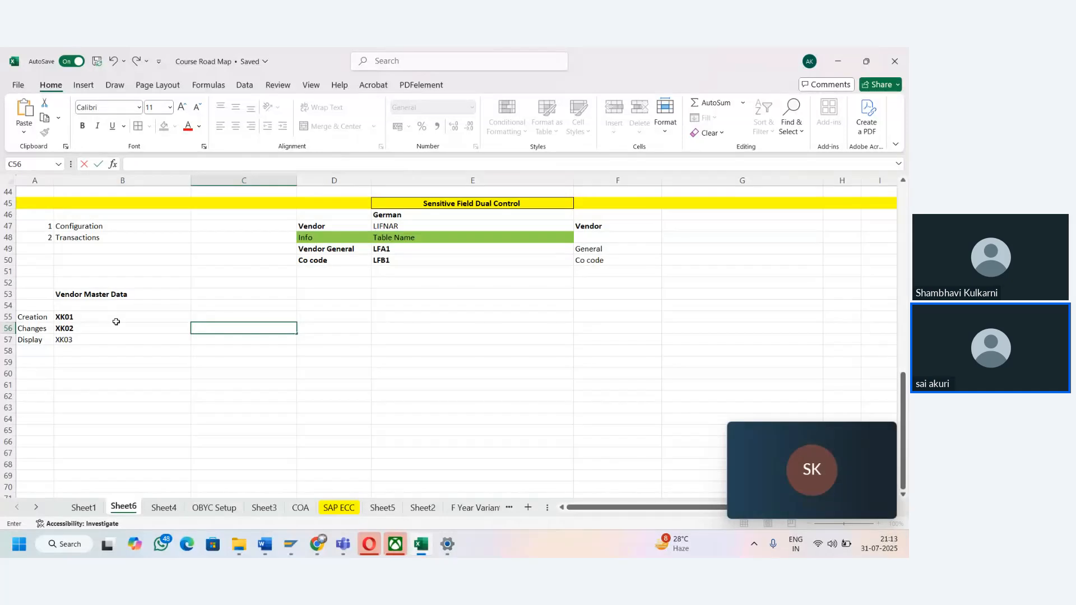
{"action": "type", "text": "USERID 20"}
{"action": "key", "text": "Tab"}
{"action": "key", "text": "Left"}
{"action": "key", "text": "Left"}
{"action": "key", "text": "Left"}
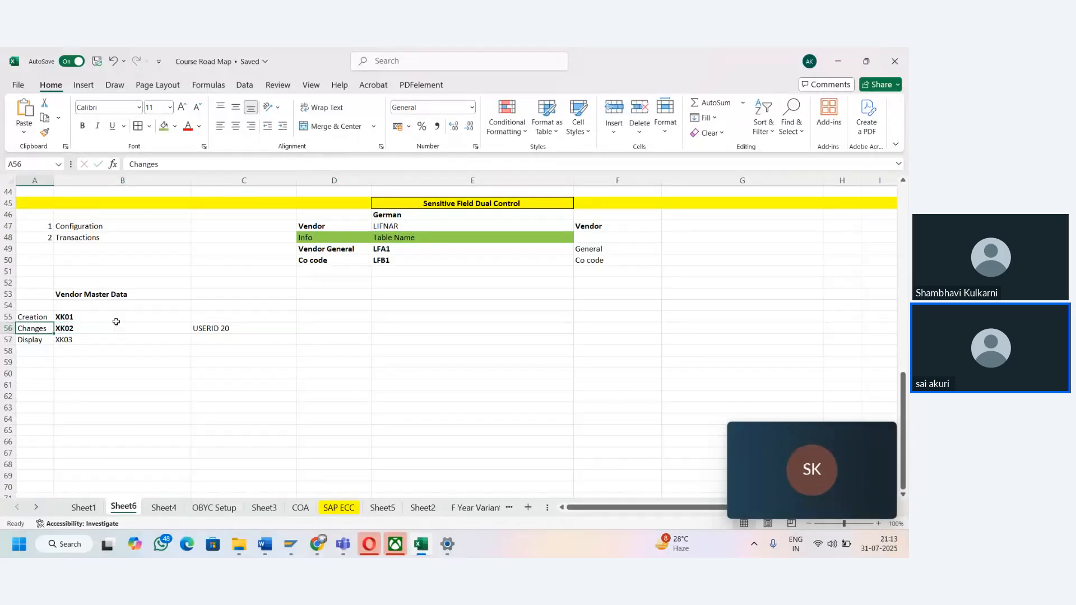
{"action": "key", "text": "Right"}
{"action": "key", "text": "Left"}
{"action": "key", "text": "Right"}
- Make the USERID 20 entry in cell C56 bold
{"action": "key", "text": "Right"}
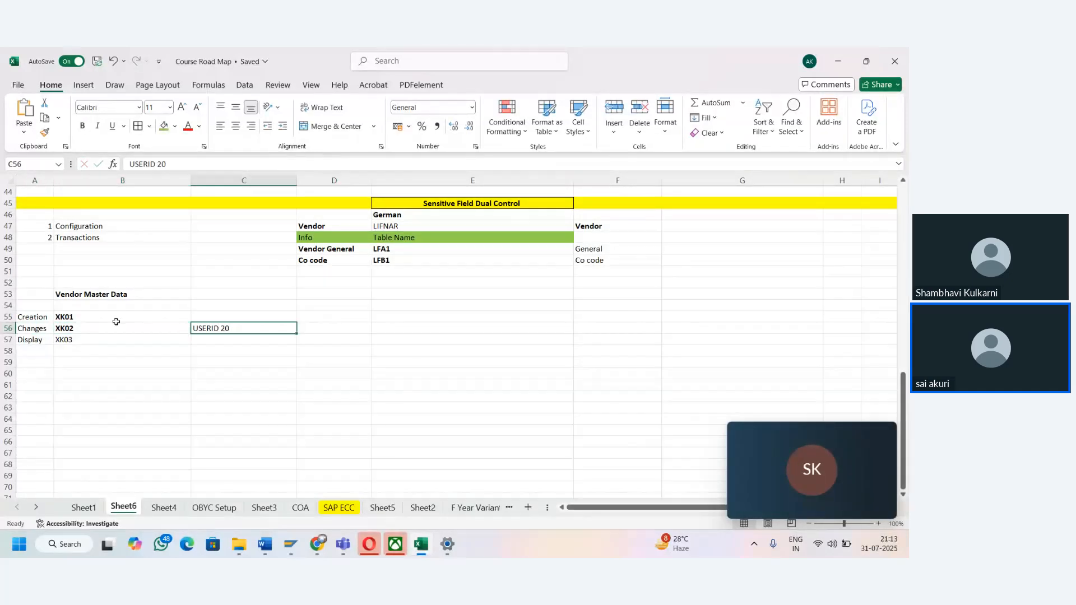
{"action": "key", "text": "Left"}
{"action": "key", "text": "Left"}
{"action": "key", "text": "Right"}
{"action": "key", "text": "Right"}
{"action": "key", "text": "ctrl+b"}
{"action": "key", "text": "Right"}
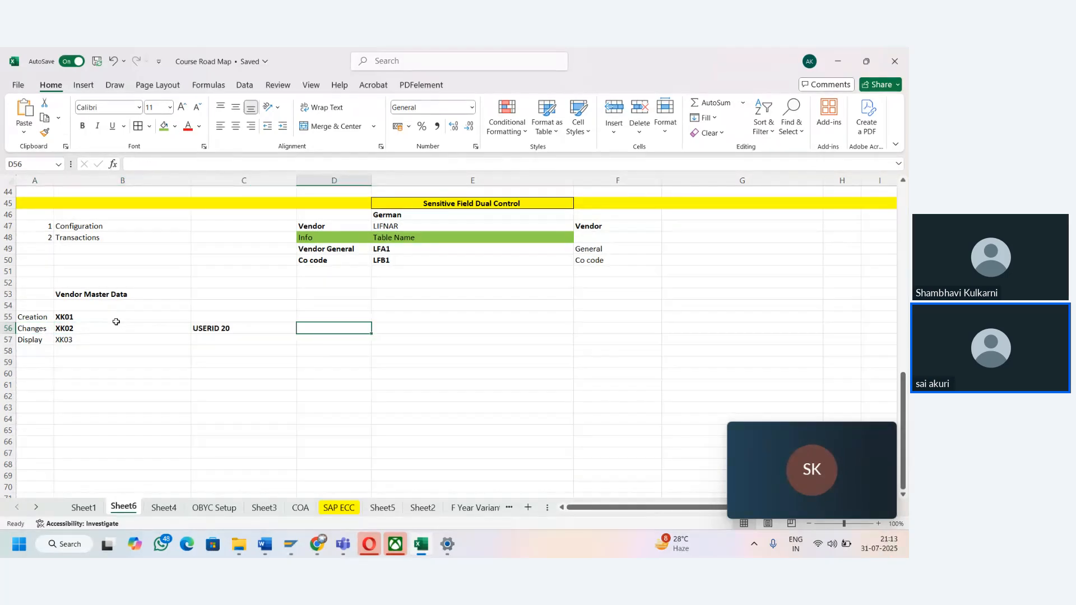
{"action": "key", "text": "Left"}
{"action": "key", "text": "Right"}
{"action": "key", "text": "Left"}
{"action": "key", "text": "Left"}
{"action": "key", "text": "Left"}
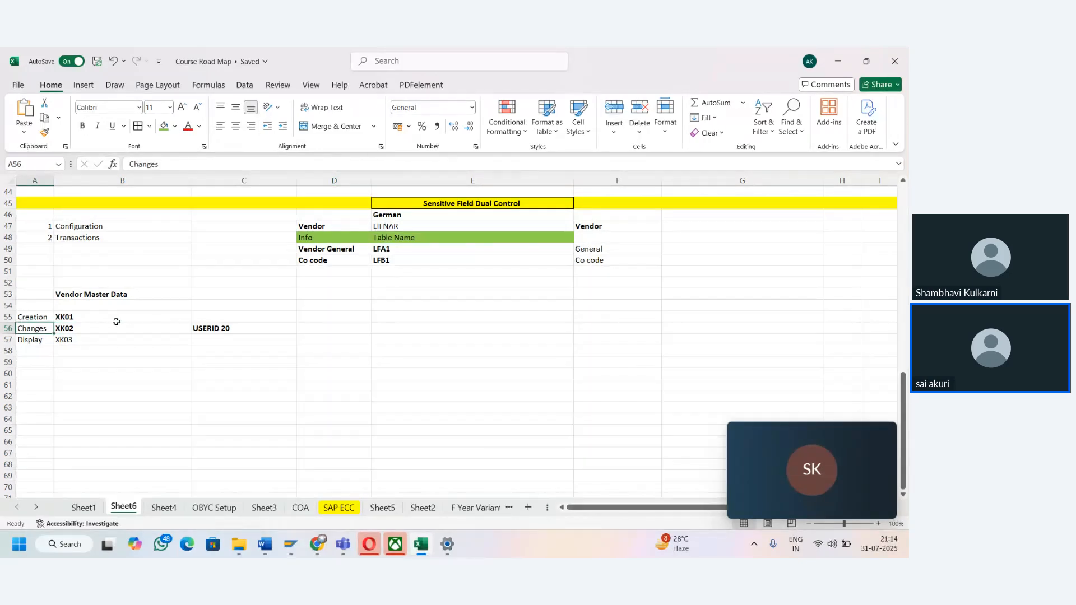
{"action": "key", "text": "Right"}
{"action": "key", "text": "Right"}
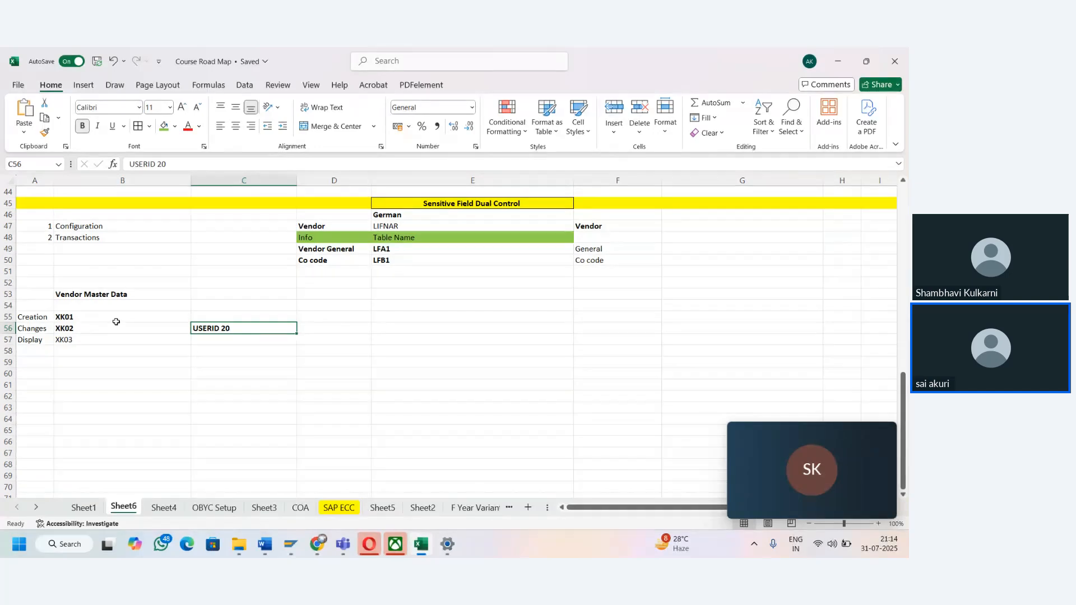
- Enter the label Dual Control in cell B59, below the list of vendor transactions
{"action": "key", "text": "Down"}
{"action": "key", "text": "Down"}
{"action": "key", "text": "Down"}
{"action": "key", "text": "Left"}
{"action": "key", "text": "Left"}
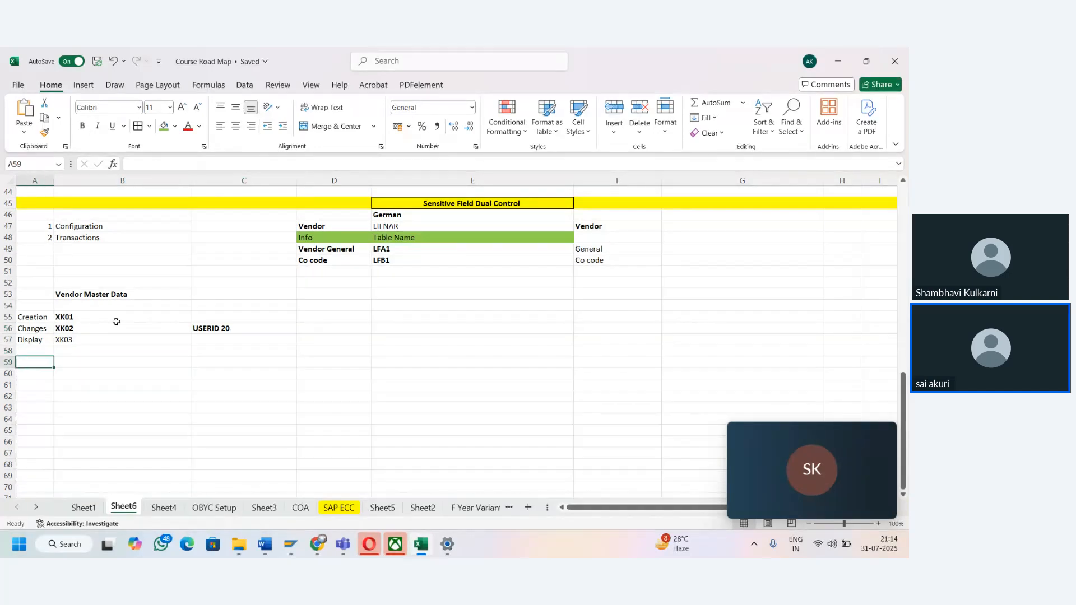
{"action": "key", "text": "Right"}
{"action": "type", "text": "Dua"}
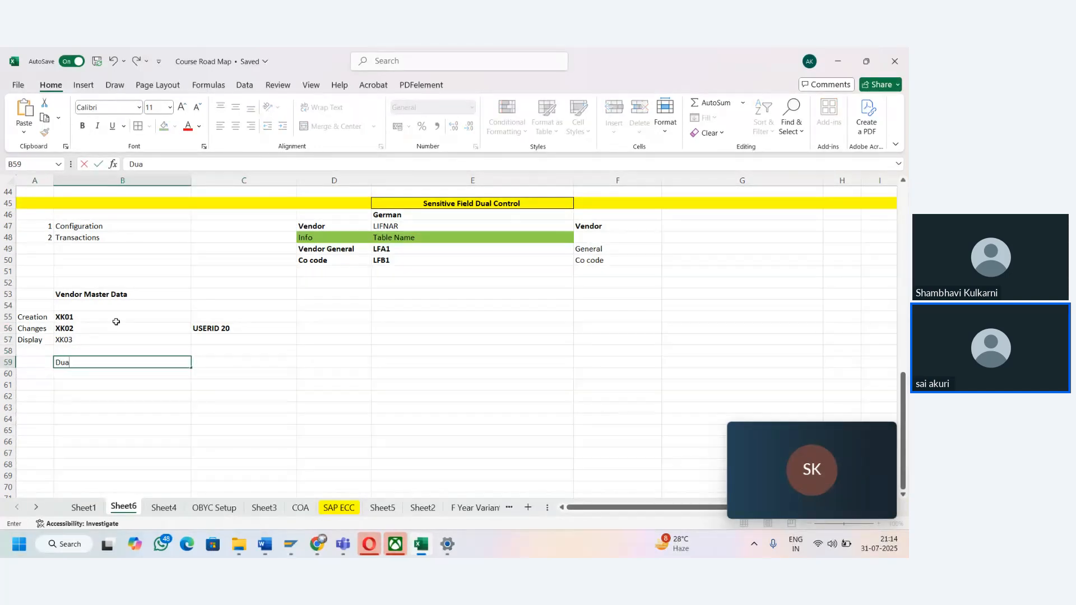
{"action": "type", "text": "l Control"}
{"action": "key", "text": "Tab"}
- Enter "One person make the changes in the vendor master and another person approve or confirm it" in cell C59 beside Dual Control
{"action": "type", "text": "O"}
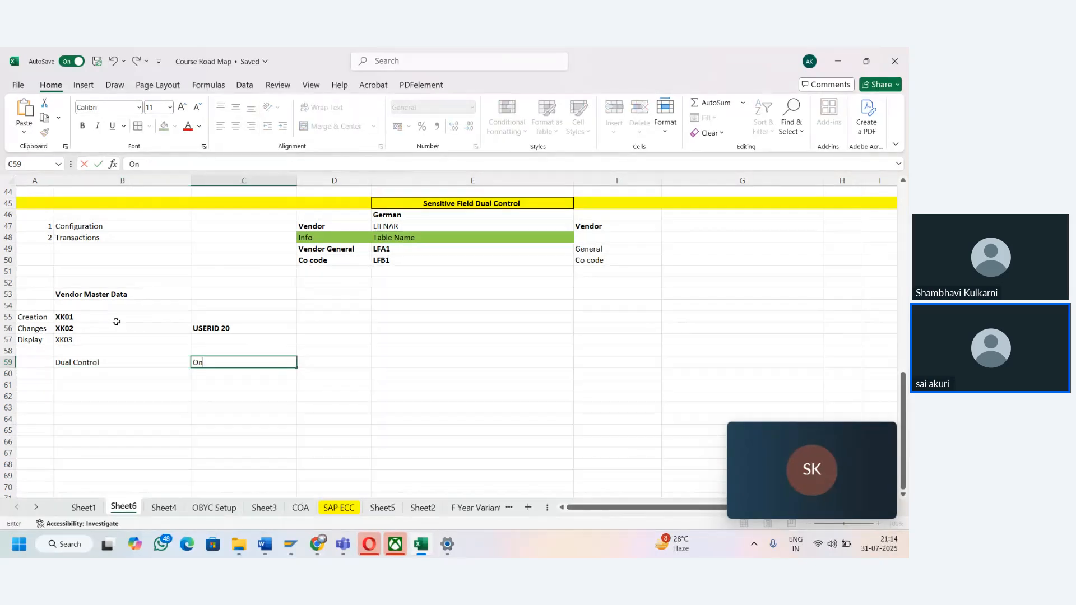
{"action": "type", "text": "ne person make the"}
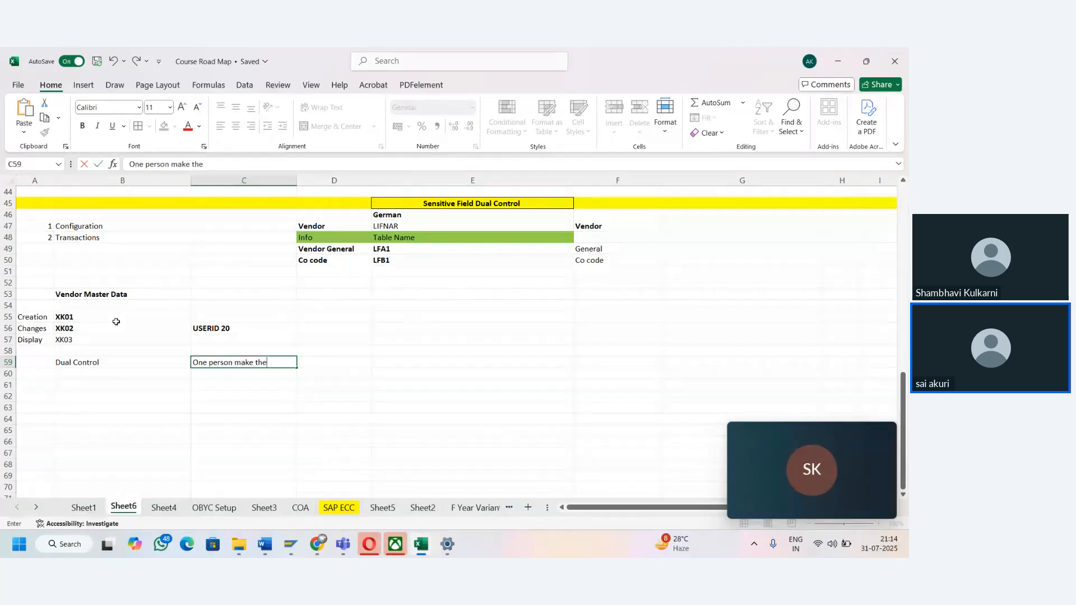
{"action": "type", "text": " changes in the vendor master"}
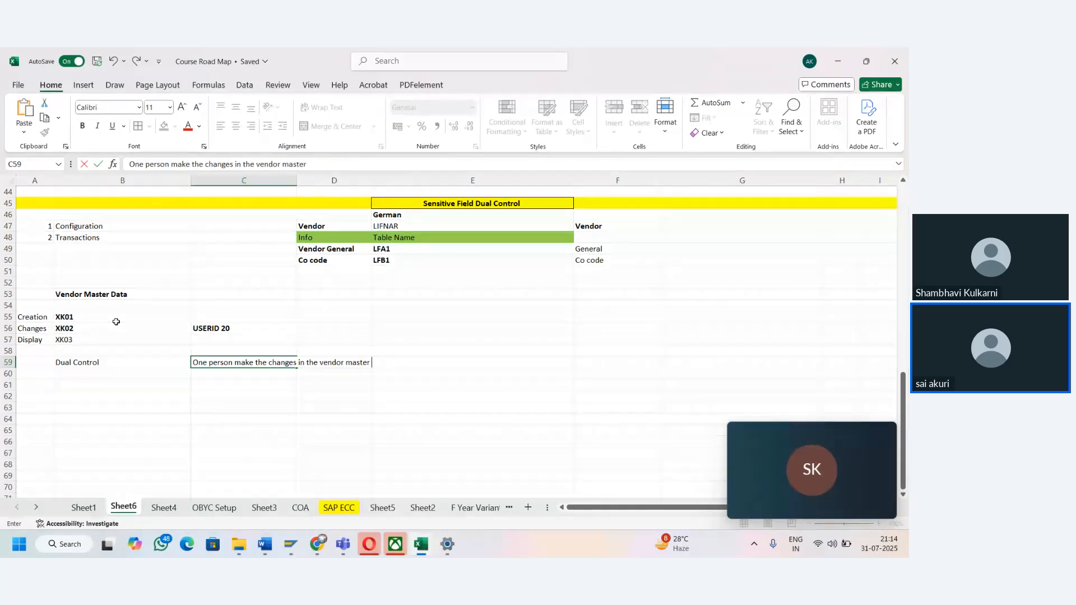
{"action": "type", "text": " and o"}
{"action": "type", "text": "o"}
{"action": "type", "text": "other person ap"}
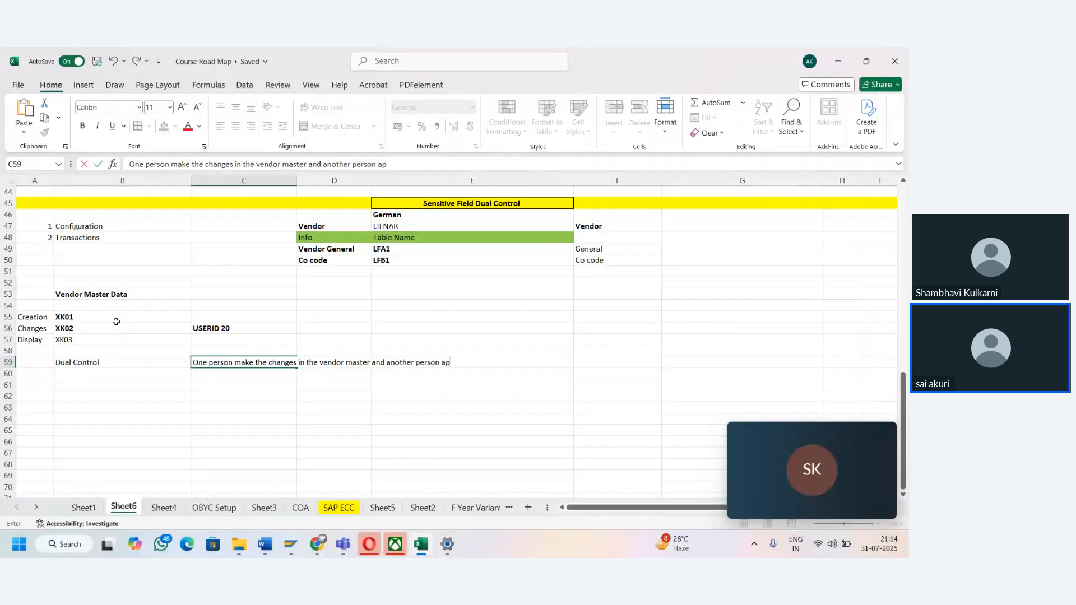
{"action": "type", "text": "prove or confirm it"}
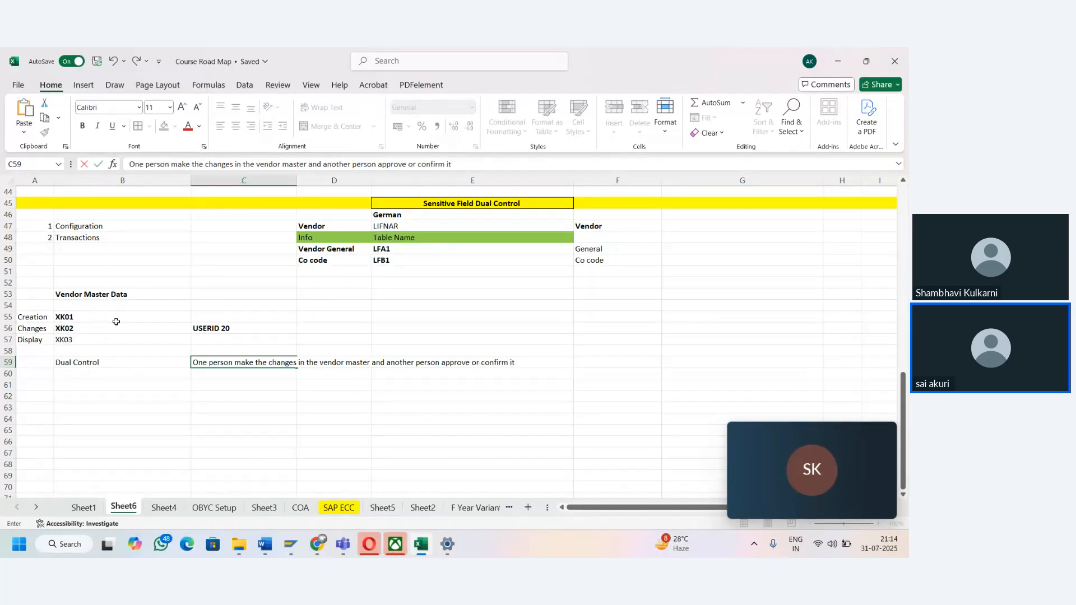
{"action": "key", "text": "Tab"}
{"action": "key", "text": "Left"}
{"action": "key", "text": "Left"}
{"action": "key", "text": "Left"}
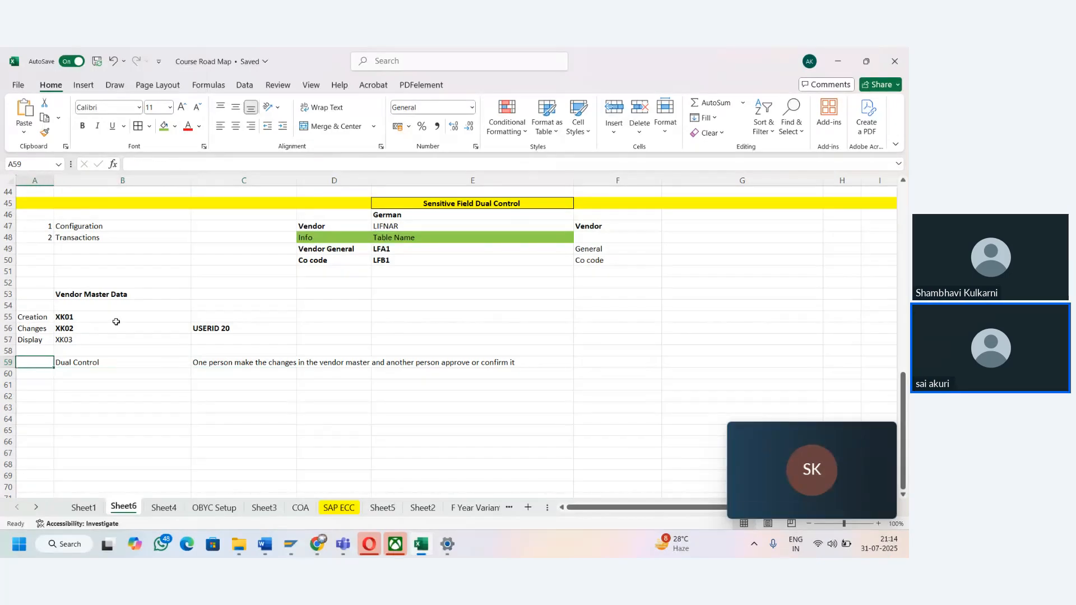
- Switch to the SAP Change Vendor session and open the SPRO customizing implementation guide with /nSPRO
{"action": "mouse_move", "coordinate": [305, 549]}
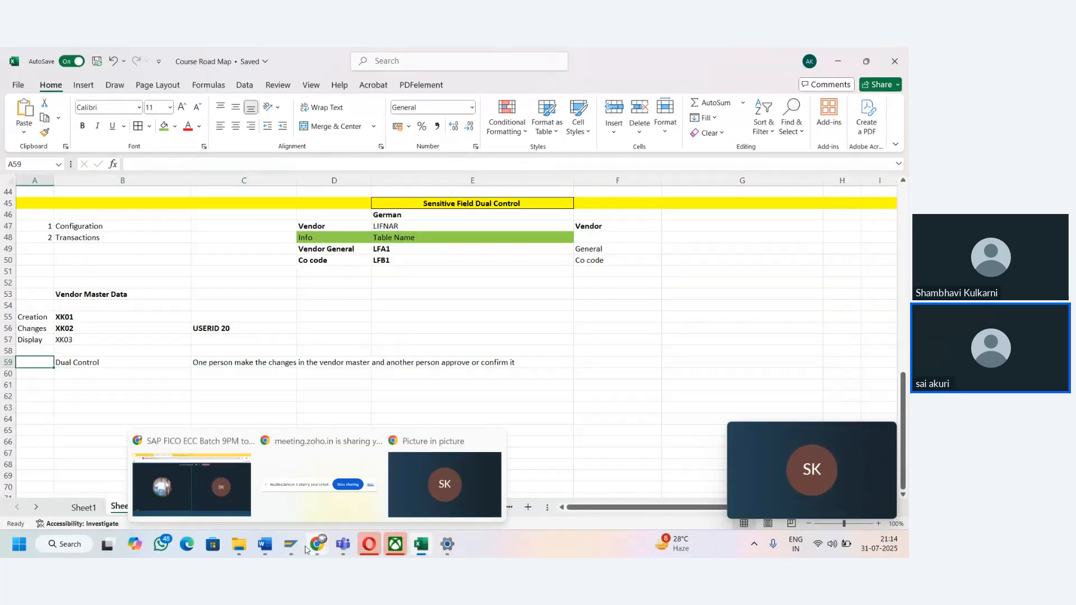
{"action": "left_click", "coordinate": [443, 482]}
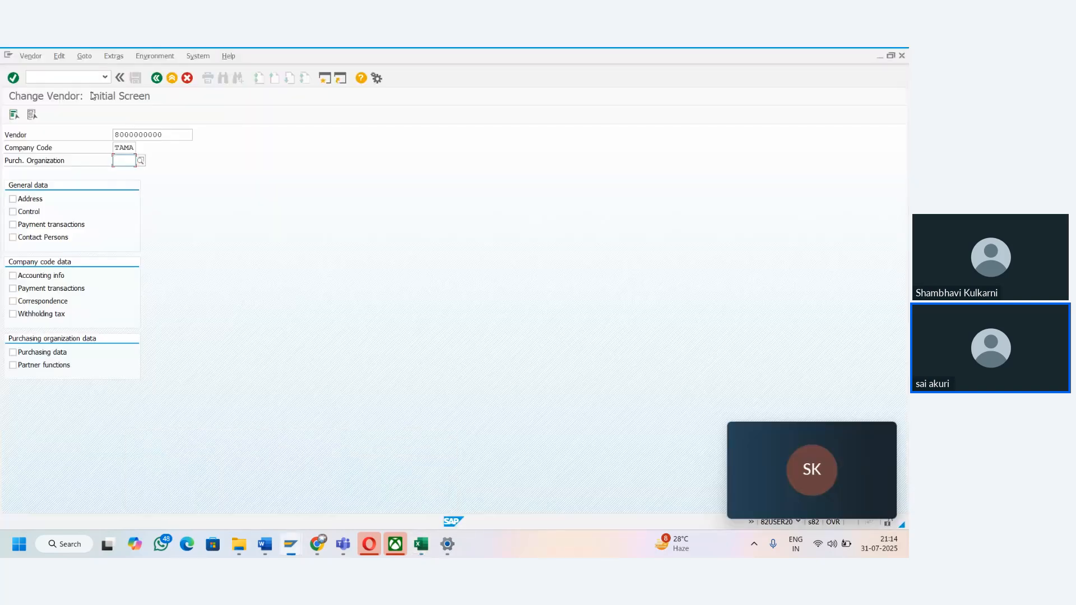
{"action": "left_click", "coordinate": [63, 77]}
{"action": "type", "text": "/nSPRO"}
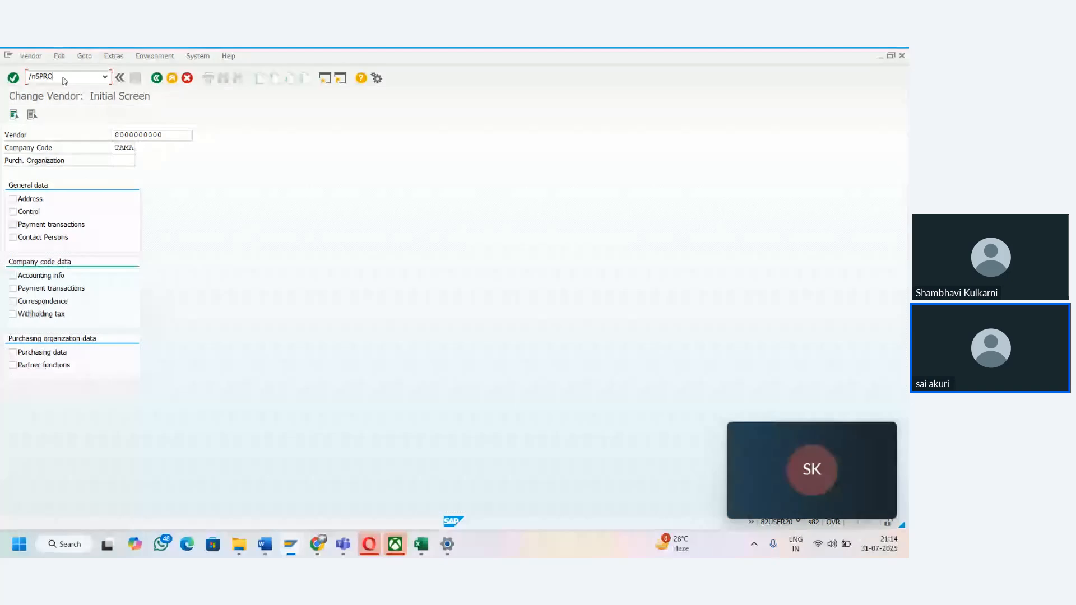
{"action": "key", "text": "Return"}
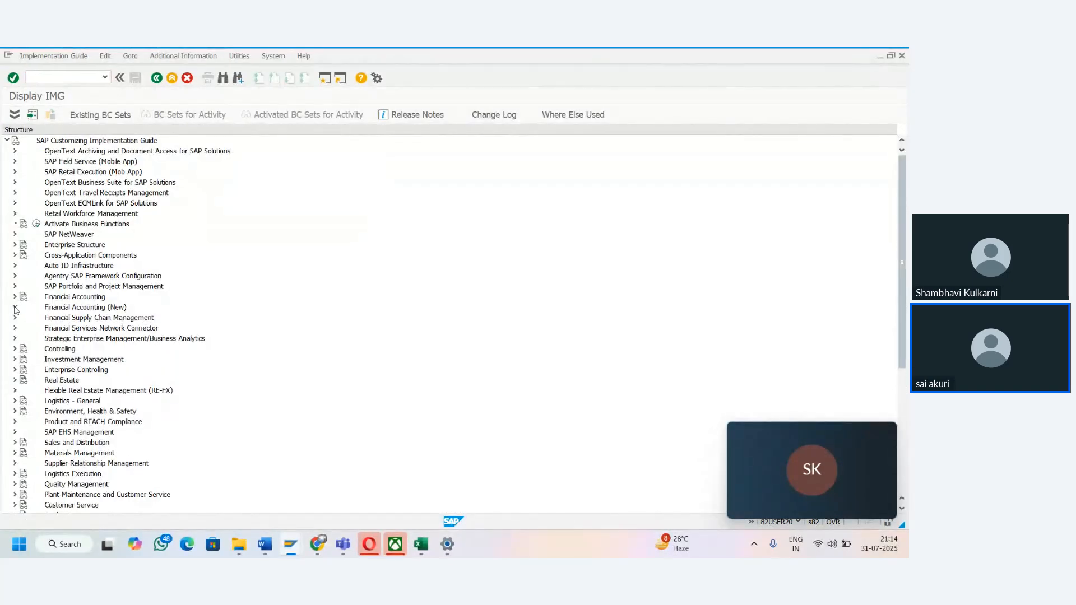
- Expand Financial Accounting (New), Accounts Receivable and Accounts Payable, Vendor Accounts, Master Data, down to Preparations for Creating Vendor Master Data
{"action": "left_click", "coordinate": [15, 308]}
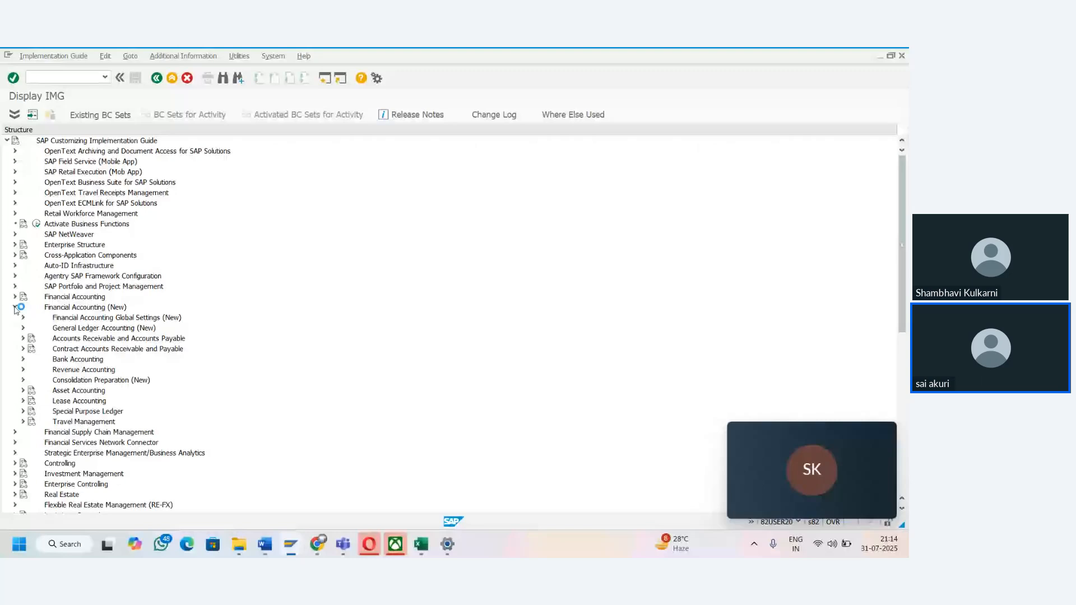
{"action": "left_click", "coordinate": [23, 339]}
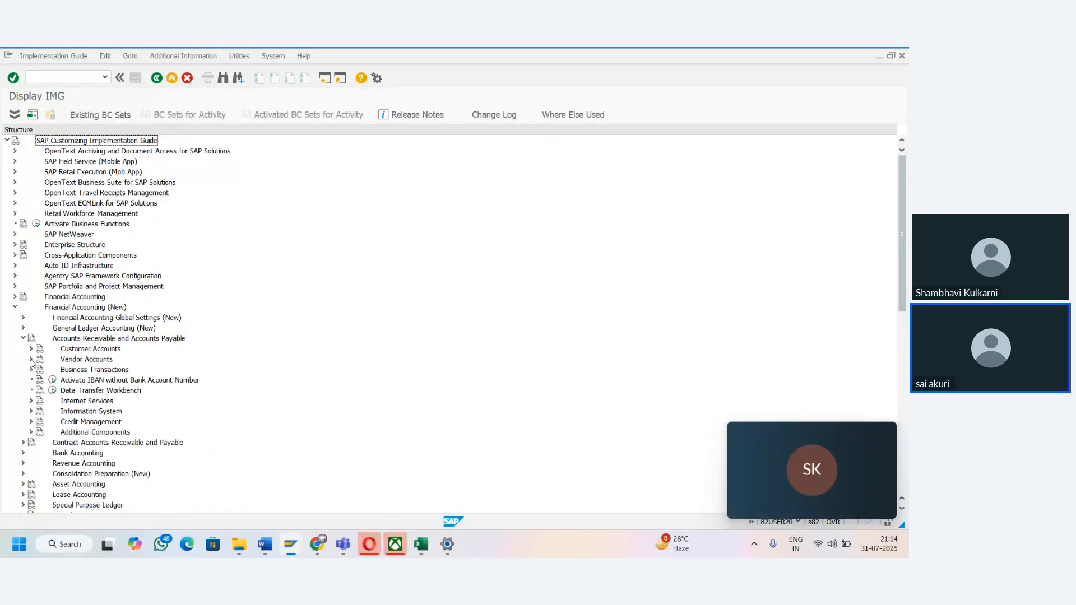
{"action": "left_click", "coordinate": [31, 361]}
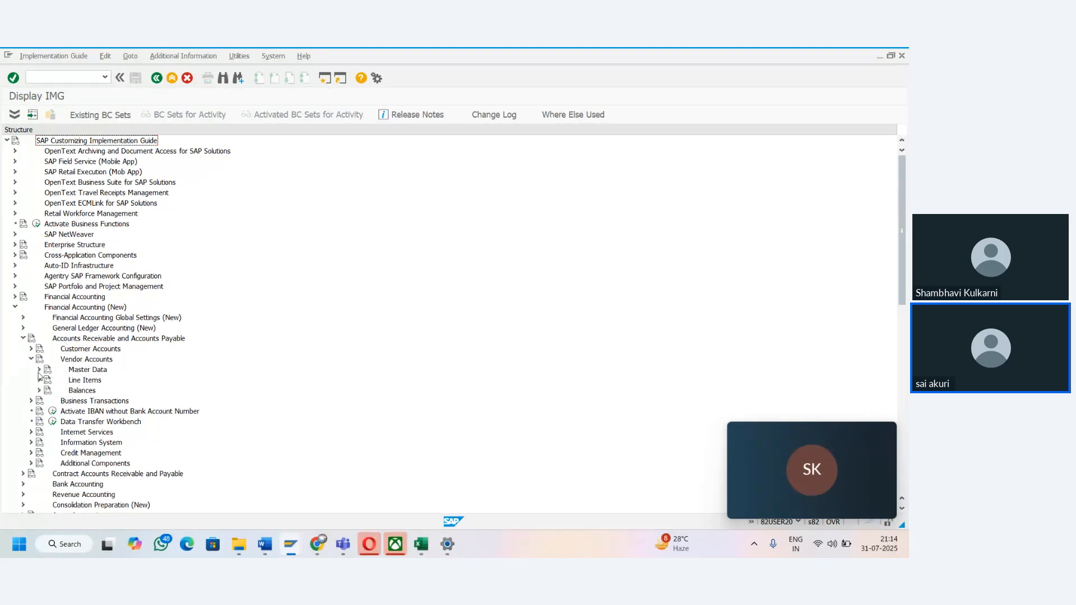
{"action": "left_click", "coordinate": [39, 371]}
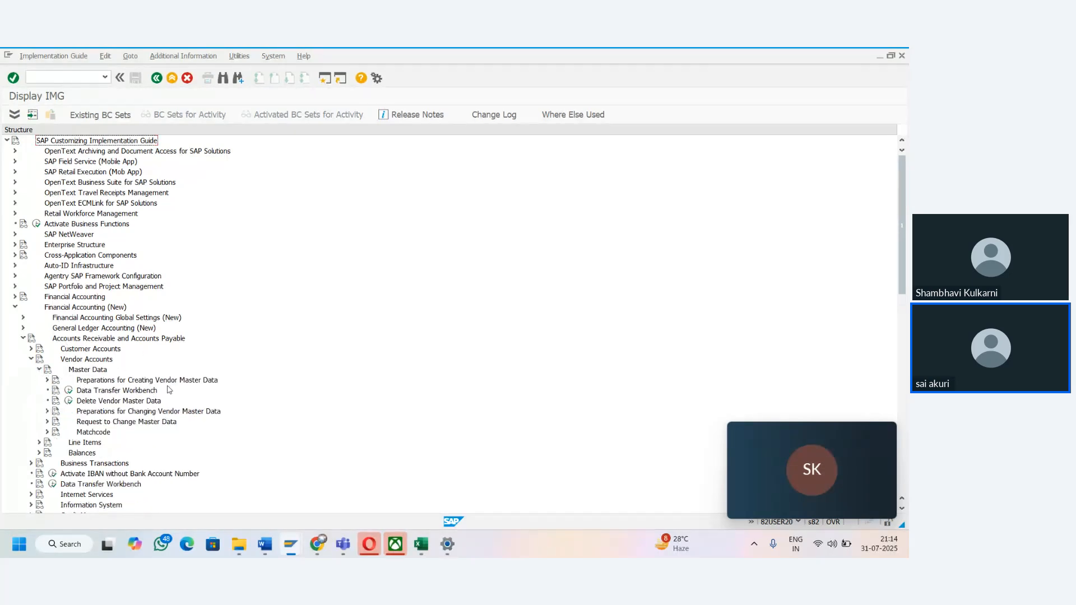
{"action": "left_click", "coordinate": [48, 380]}
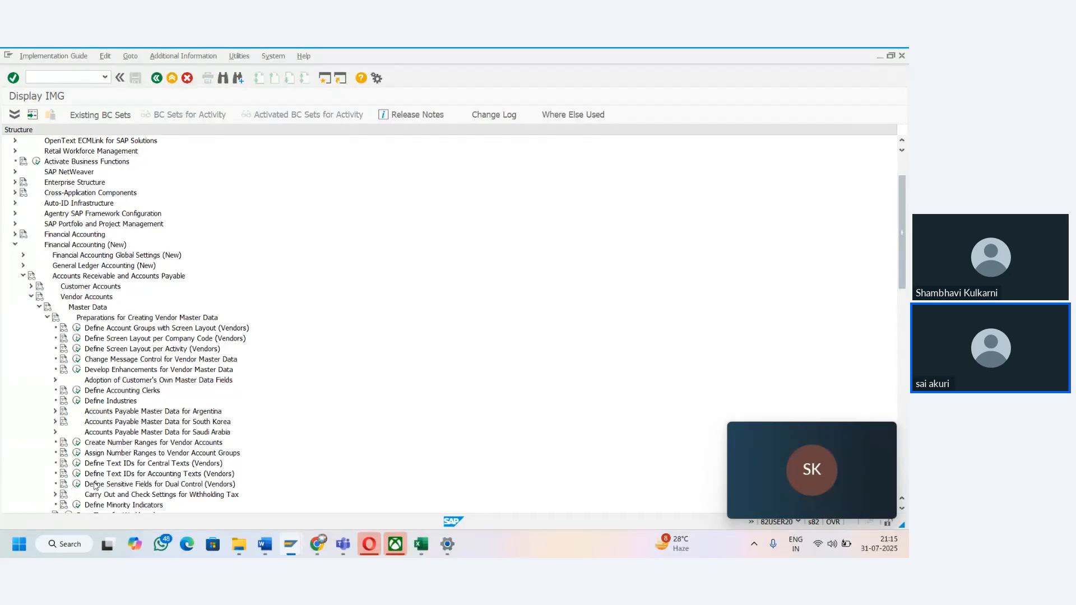
- Open Define Sensitive Fields for Dual Control (Vendors) and start a blank list of new entries
{"action": "left_click", "coordinate": [77, 484]}
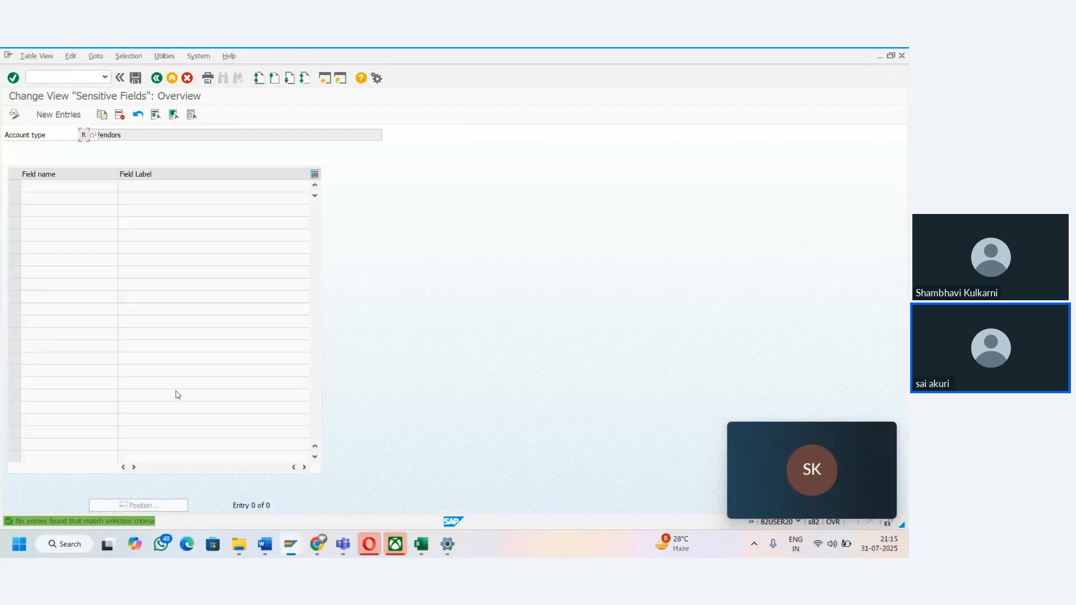
{"action": "left_click", "coordinate": [106, 134]}
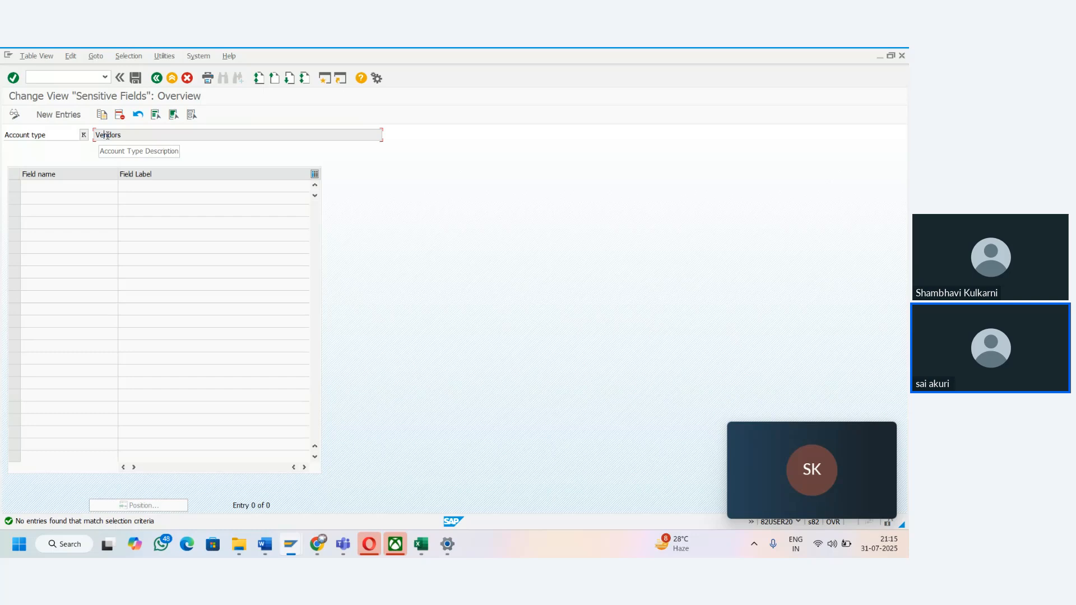
{"action": "left_click", "coordinate": [60, 115]}
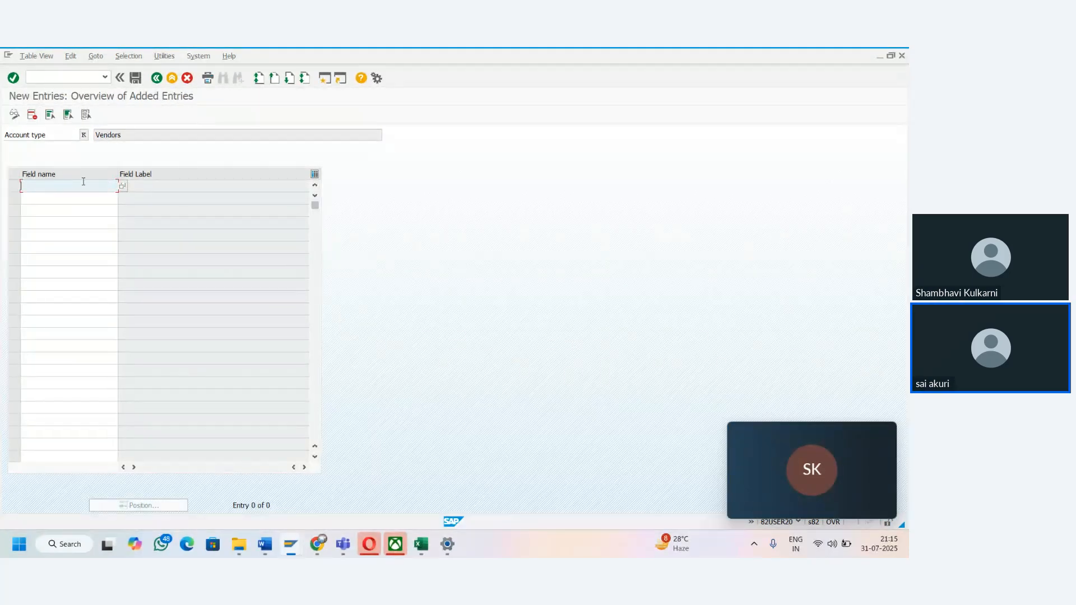
- In a new SAP session, load table LFA1 in General Table Display and enter the vendor number as selection value
{"action": "left_click", "coordinate": [324, 79]}
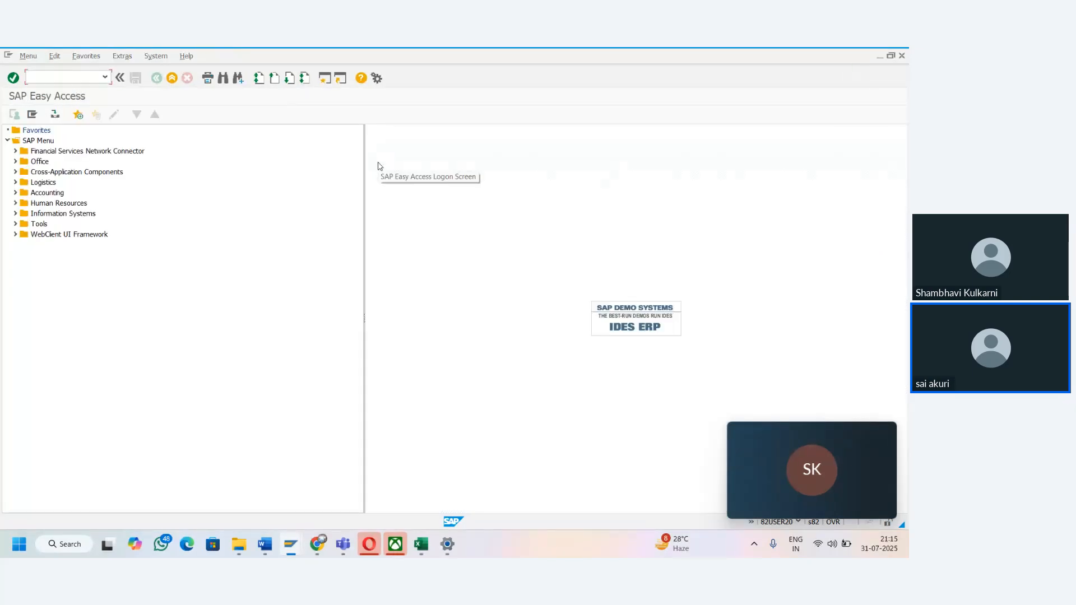
{"action": "key", "text": "Return"}
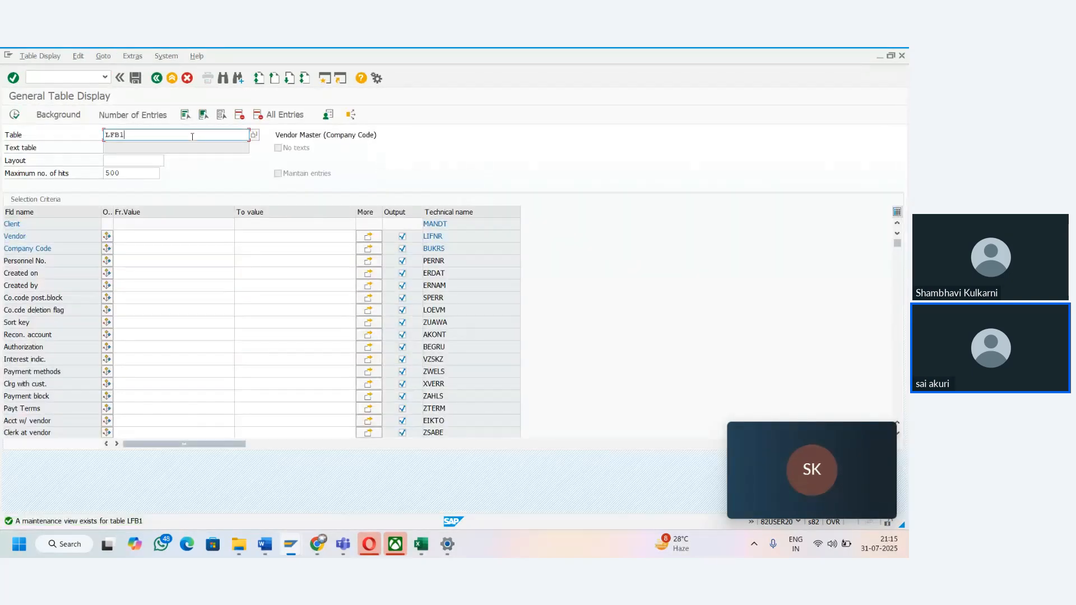
{"action": "key", "text": "BackSpace"}
{"action": "key", "text": "BackSpace"}
{"action": "type", "text": "a1"}
{"action": "key", "text": "Return"}
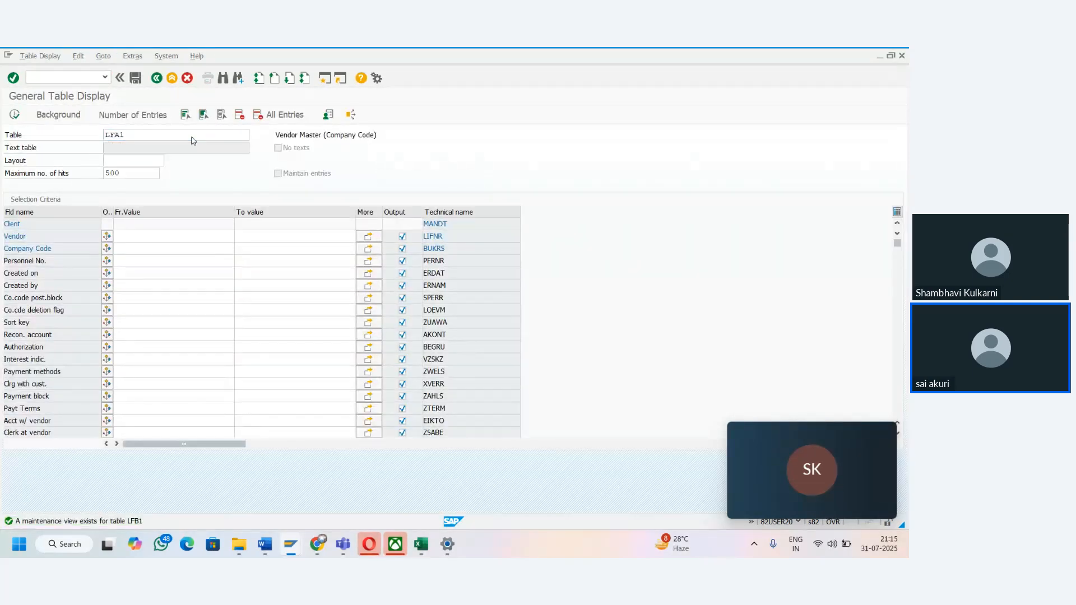
{"action": "left_click", "coordinate": [146, 234]}
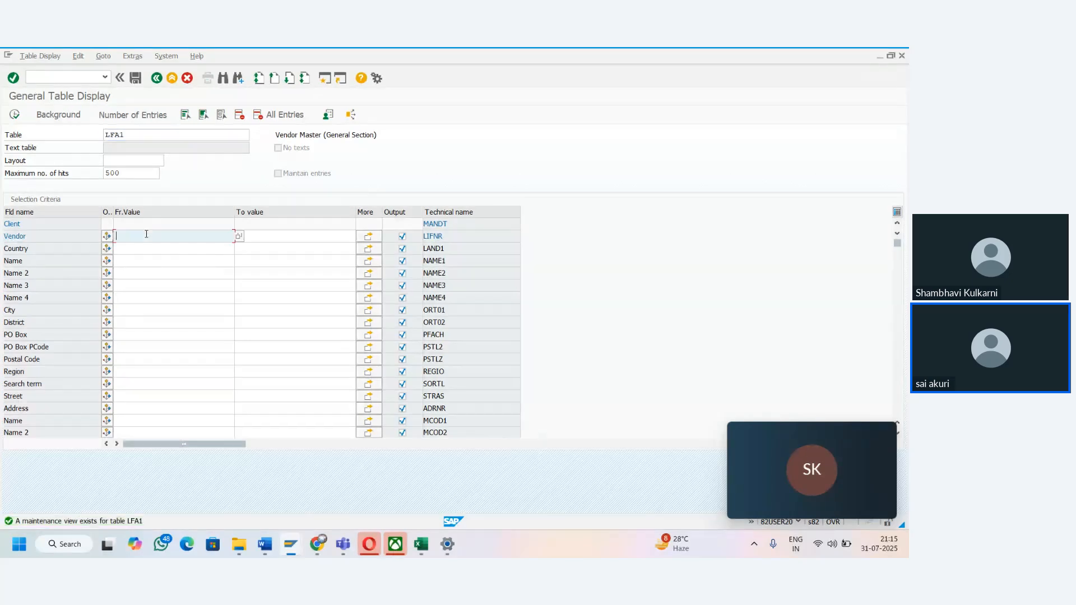
{"action": "left_click", "coordinate": [146, 257]}
- Copy the technical name LAND1 and look up "land1 means in english from german" on Google in a new Chrome tab, then close it
{"action": "left_click", "coordinate": [458, 248]}
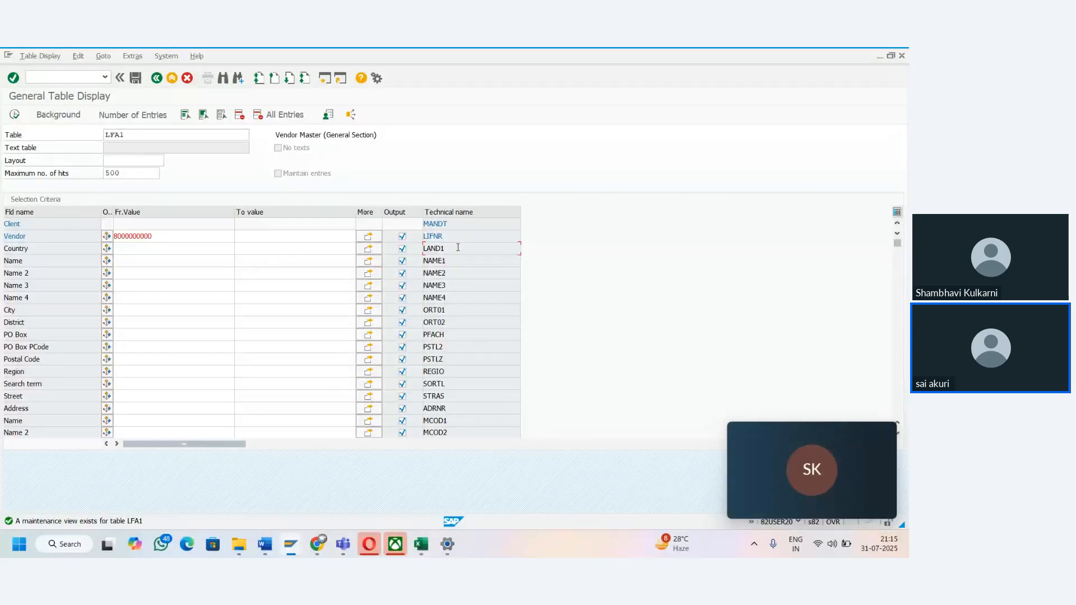
{"action": "left_click_drag", "start_coordinate": [458, 247], "coordinate": [423, 246]}
{"action": "key", "text": "ctrl+c"}
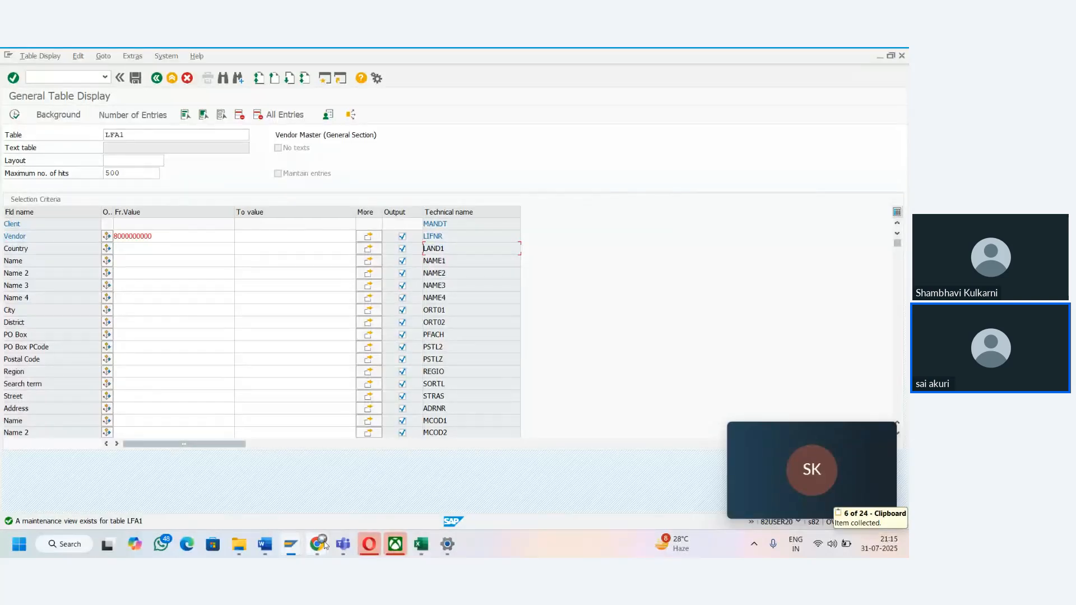
{"action": "mouse_move", "coordinate": [317, 543]}
{"action": "left_click", "coordinate": [194, 464]}
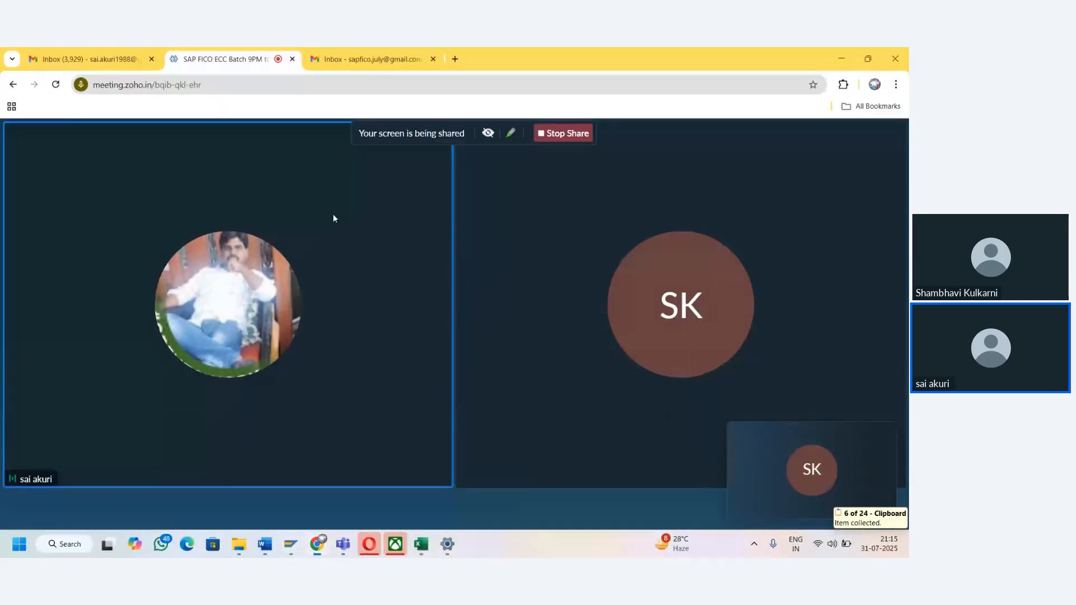
{"action": "left_click", "coordinate": [455, 59]}
{"action": "type", "text": "google.com"}
{"action": "key", "text": "Return"}
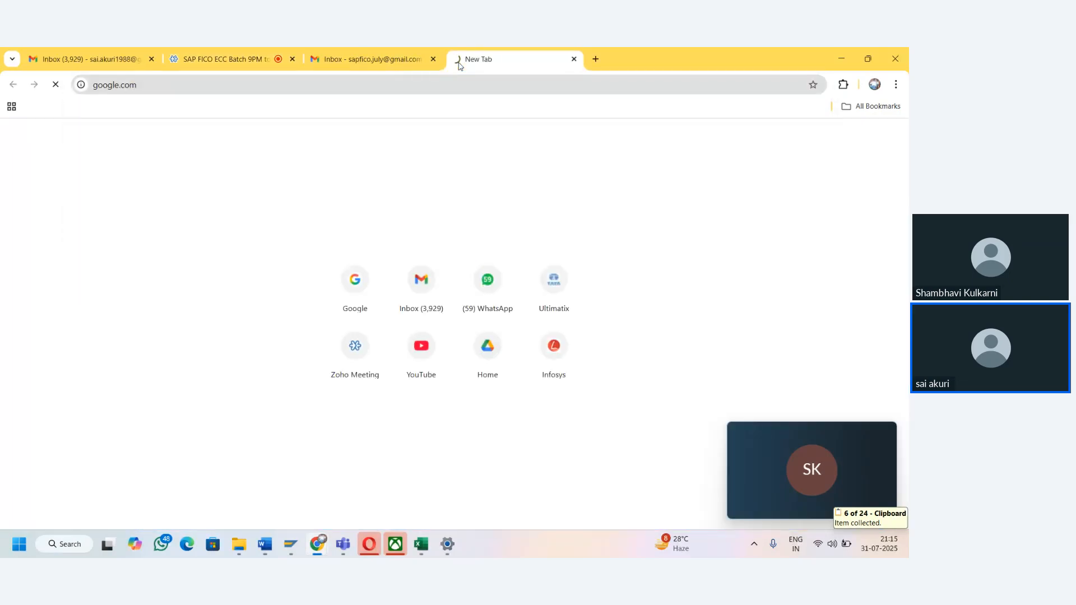
{"action": "key", "text": "ctrl+v"}
{"action": "type", "text": "means"}
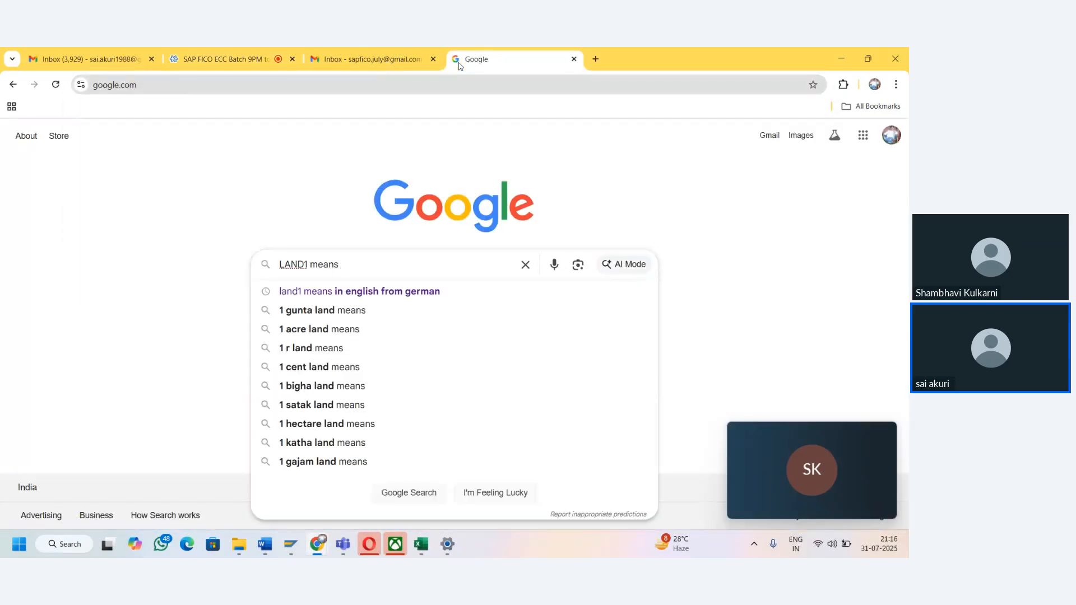
{"action": "key", "text": "Down"}
{"action": "key", "text": "Return"}
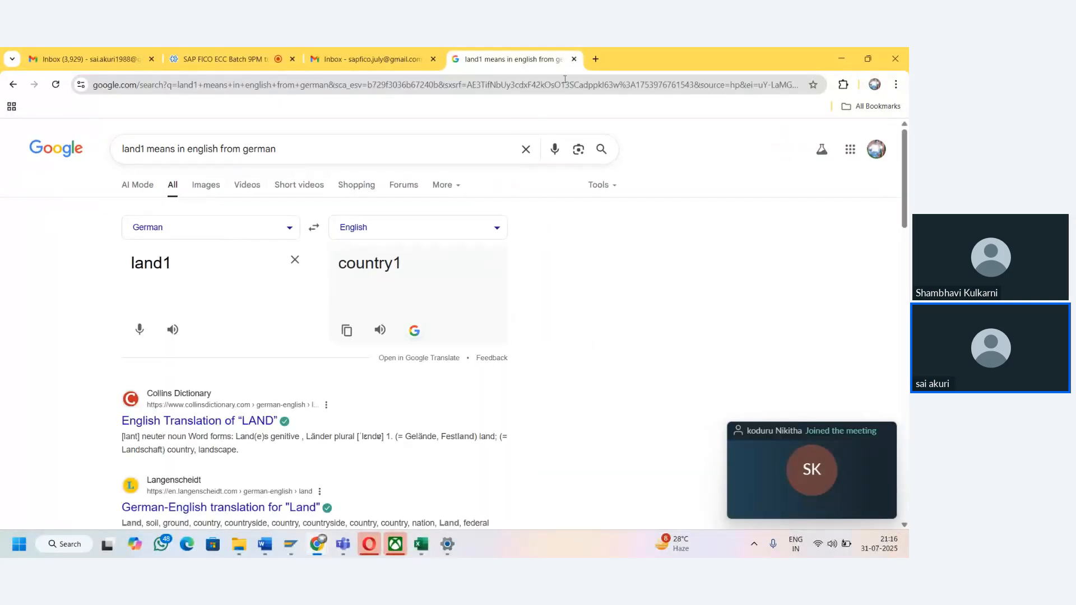
{"action": "left_click", "coordinate": [575, 59]}
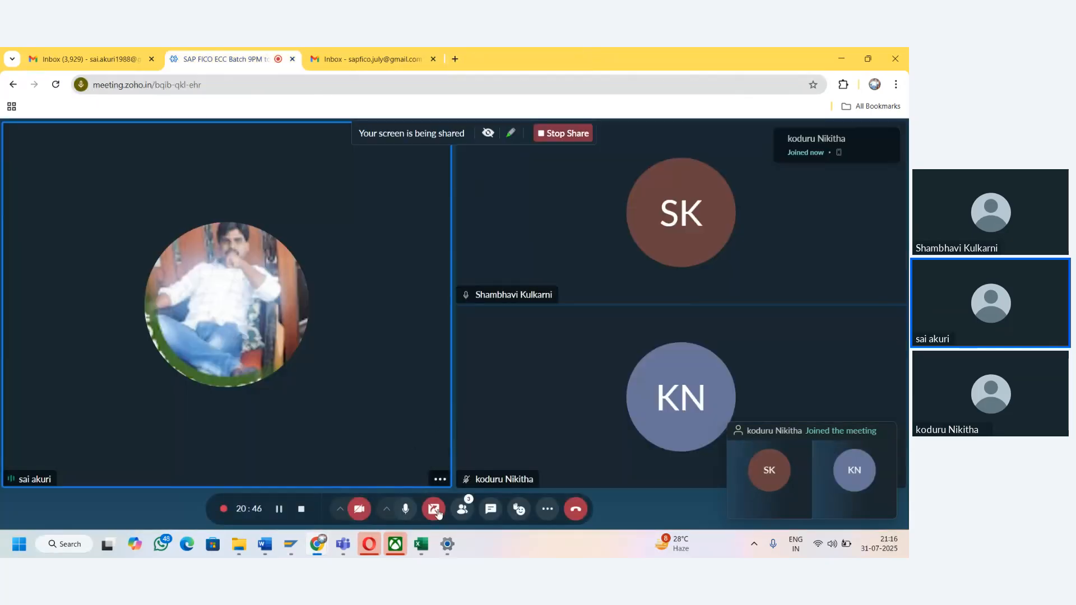
- Return to the SAP General Table Display of LFA1, search for the field ZTERM and look through the field list
{"action": "mouse_move", "coordinate": [422, 543]}
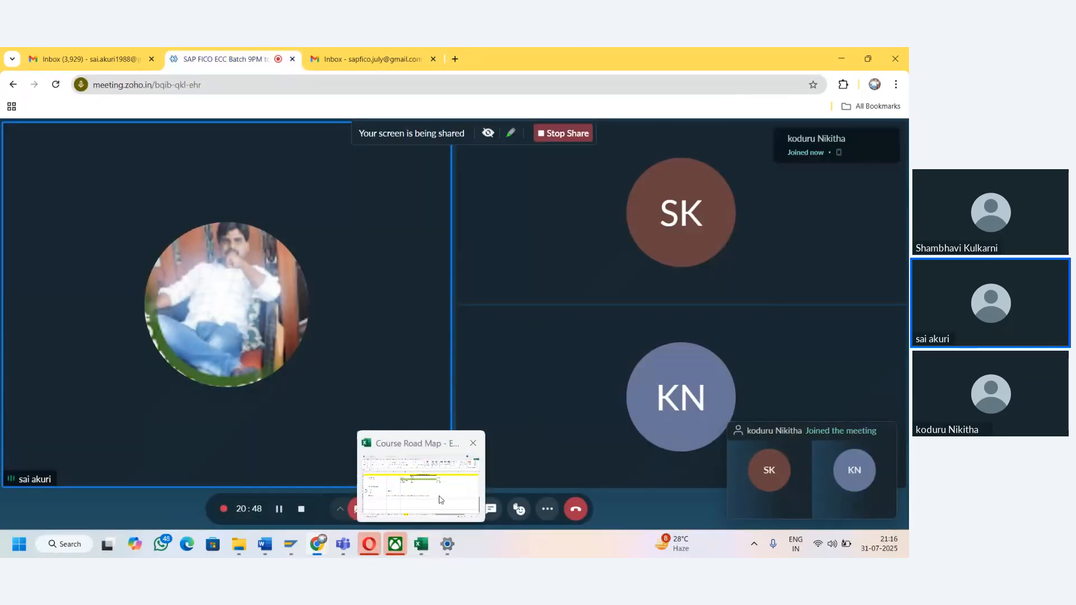
{"action": "left_click", "coordinate": [442, 498]}
{"action": "mouse_move", "coordinate": [291, 544]}
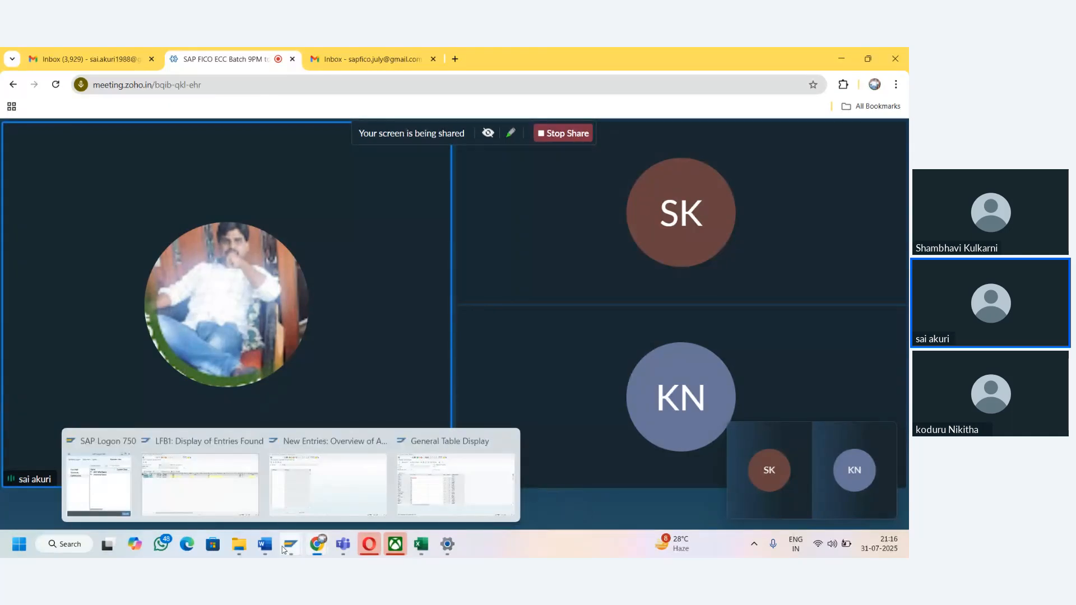
{"action": "left_click", "coordinate": [439, 503]}
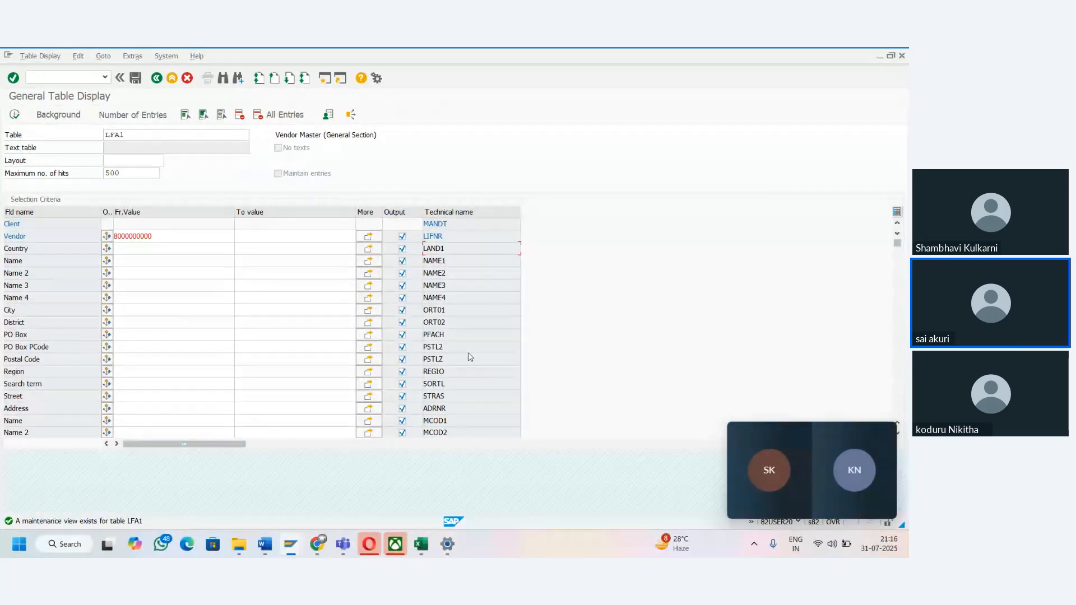
{"action": "key", "text": "ctrl+f"}
{"action": "type", "text": "ZTE"}
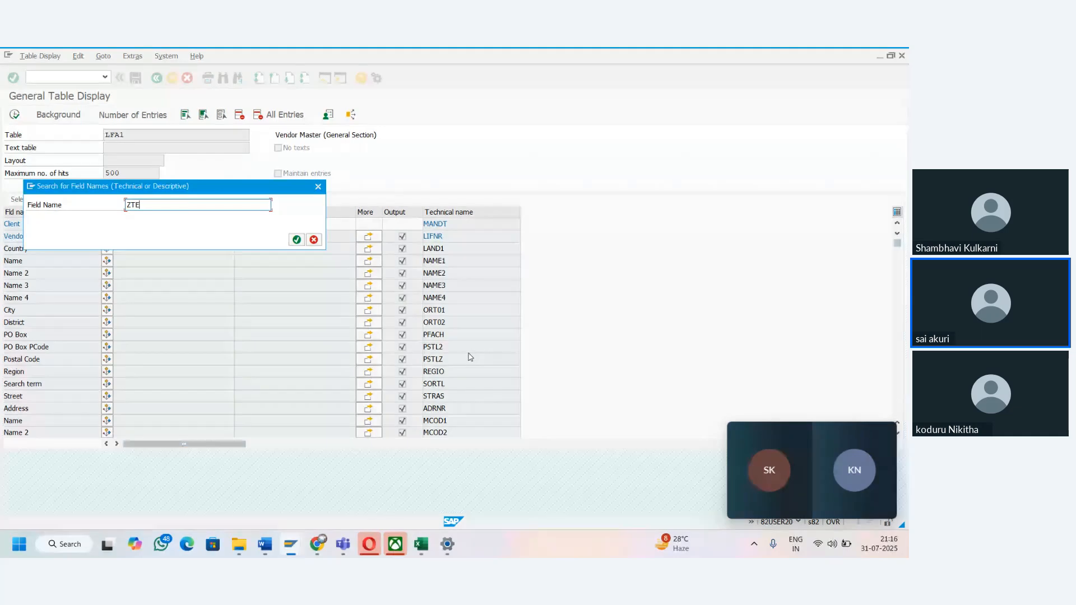
{"action": "type", "text": "Rm"}
{"action": "key", "text": "Return"}
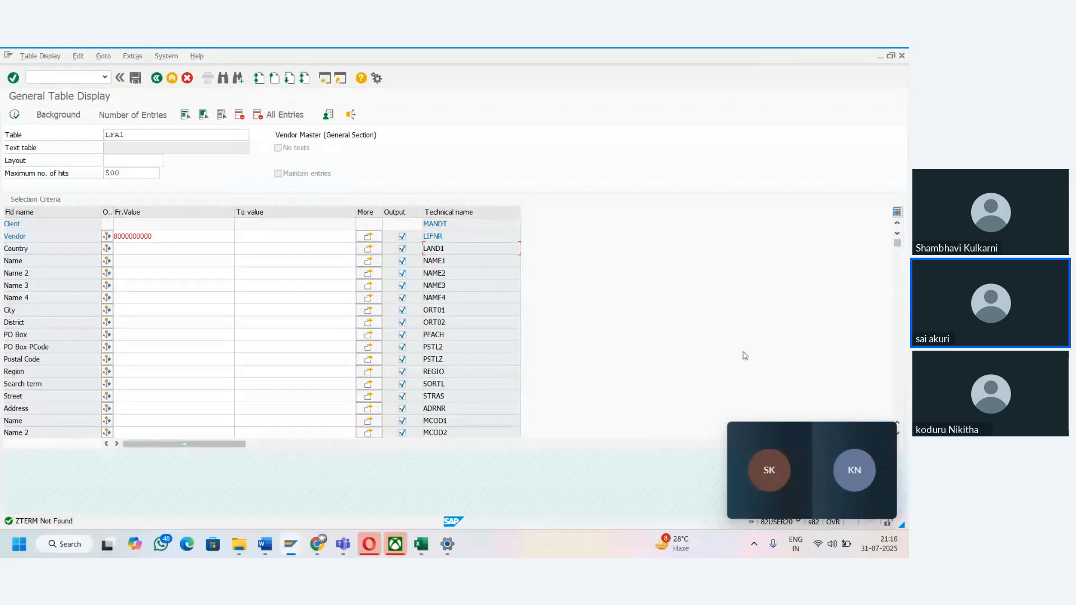
{"action": "scroll", "coordinate": [900, 274], "scroll_direction": "down", "scroll_amount": 10}
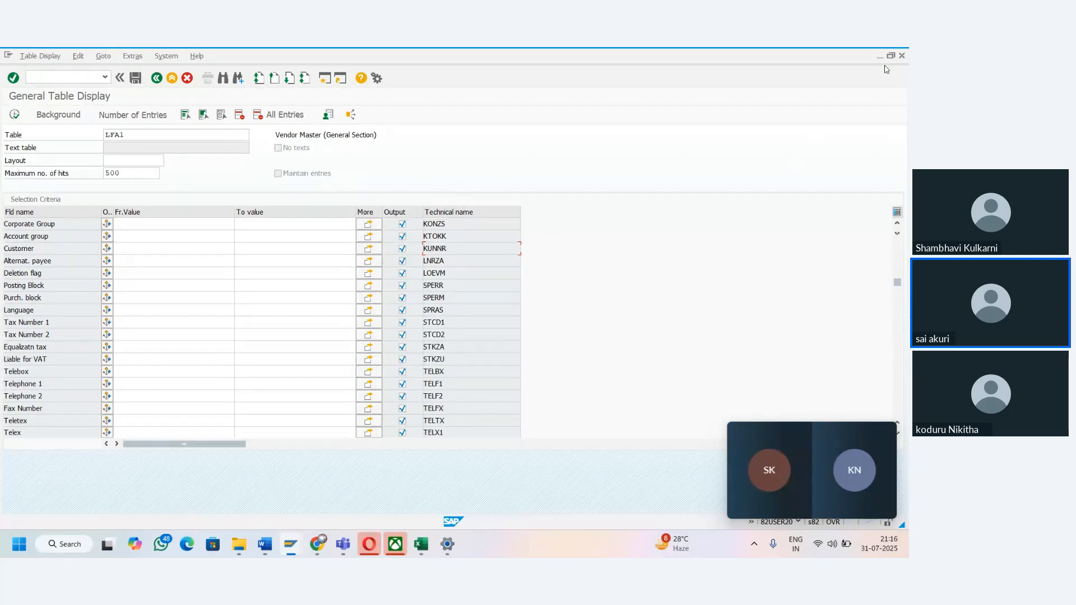
- Close the LFA1 General Table Display session and return to the new entries for sensitive vendor fields in SAP
{"action": "left_click", "coordinate": [902, 56]}
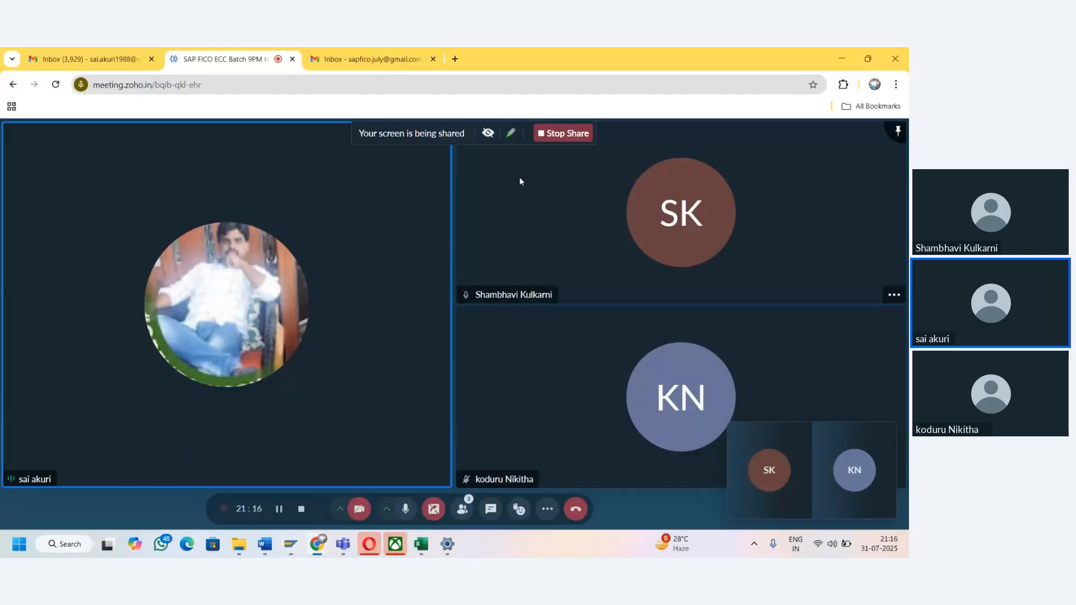
{"action": "mouse_move", "coordinate": [285, 537]}
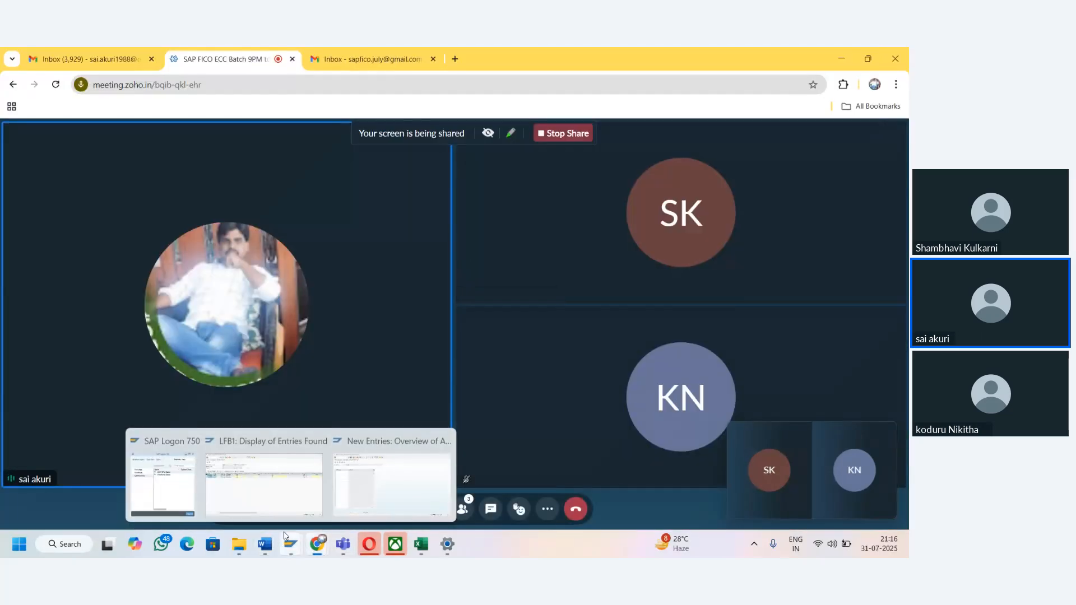
{"action": "left_click", "coordinate": [391, 485]}
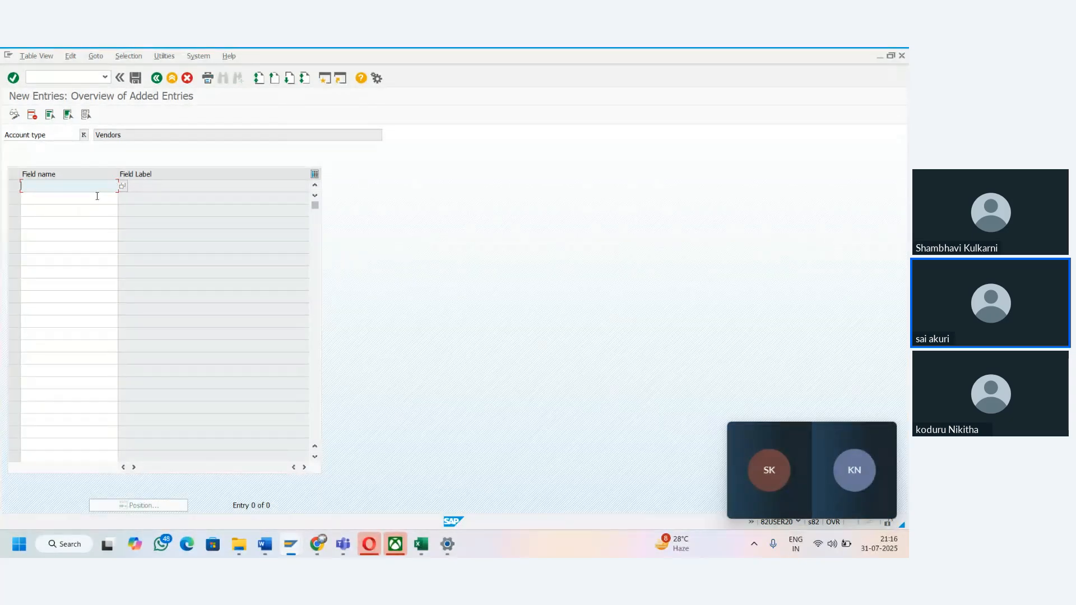
- Open the list of possible field names for the first entry, find the LFA1 fields and look through them
{"action": "left_click", "coordinate": [123, 187]}
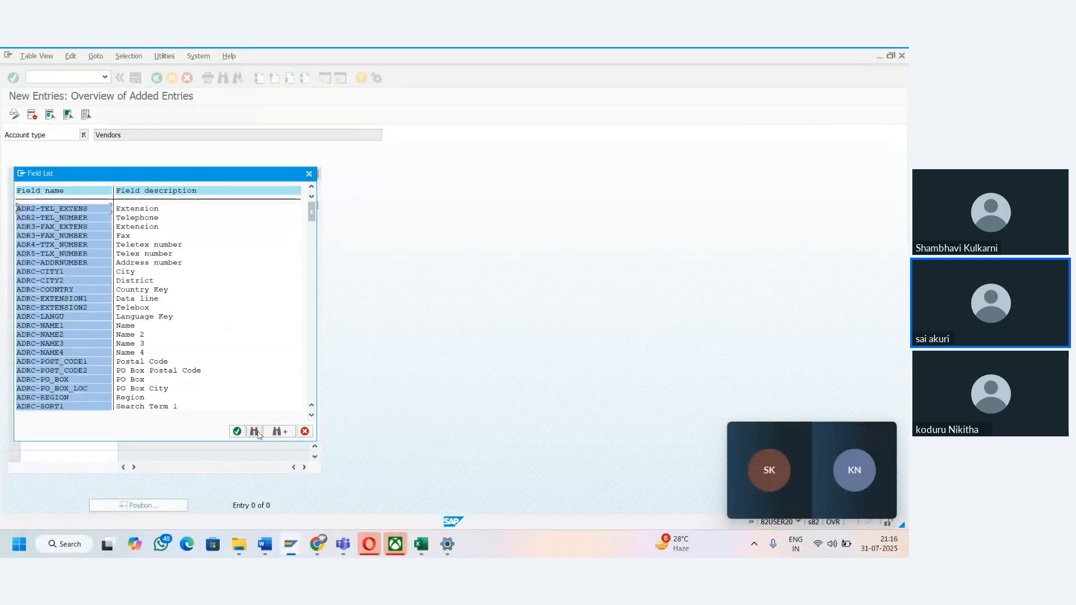
{"action": "left_click", "coordinate": [258, 434]}
{"action": "type", "text": "LFA1"}
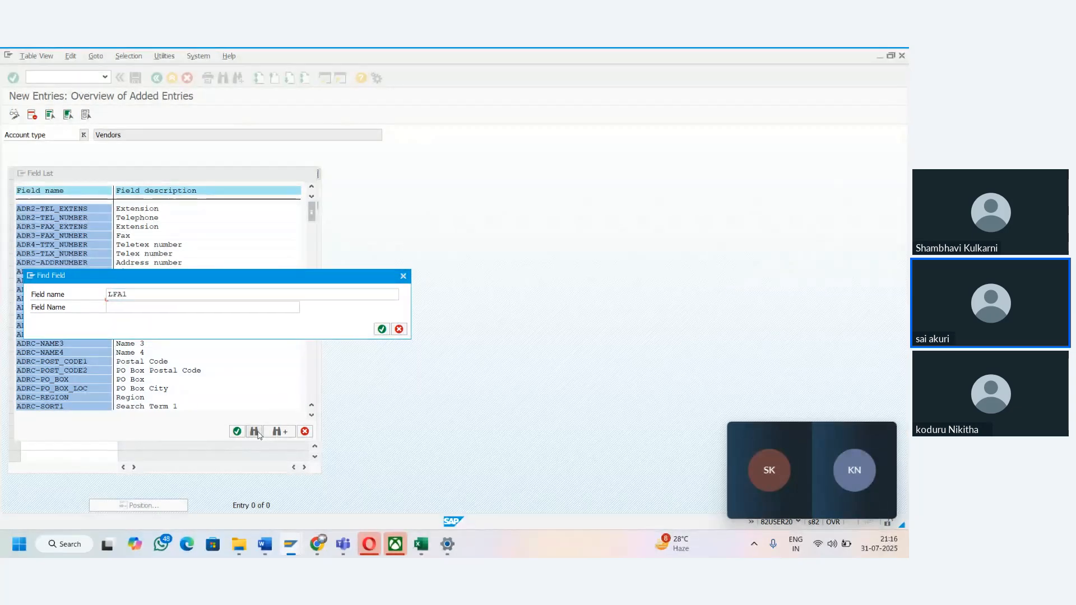
{"action": "key", "text": "Return"}
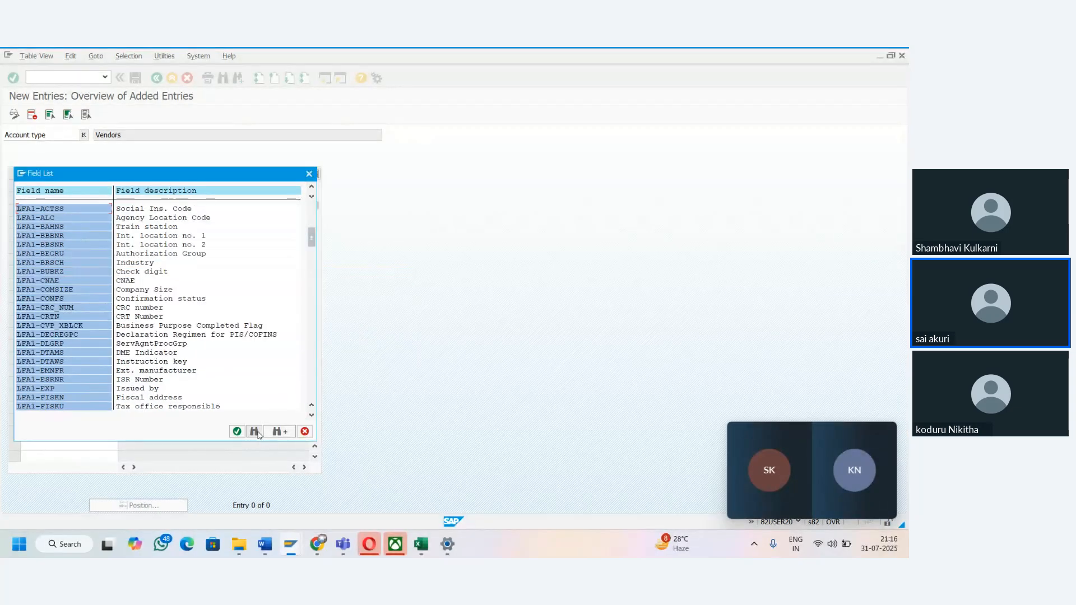
{"action": "left_click", "coordinate": [313, 416]}
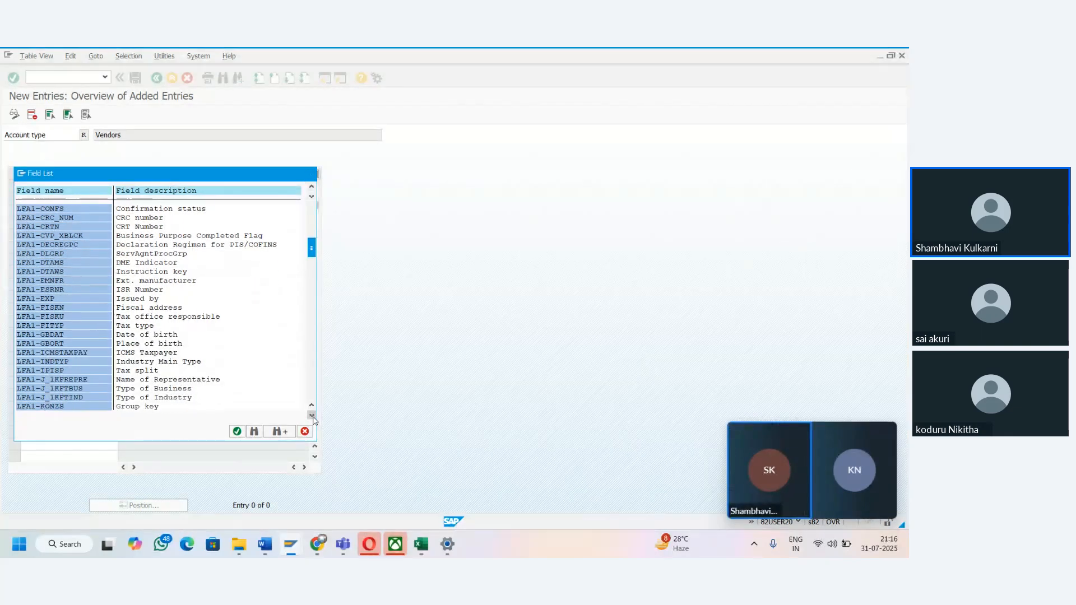
{"action": "left_click", "coordinate": [311, 415]}
{"action": "left_click", "coordinate": [312, 416]}
{"action": "left_click", "coordinate": [312, 416]}
{"action": "left_click", "coordinate": [312, 416]}
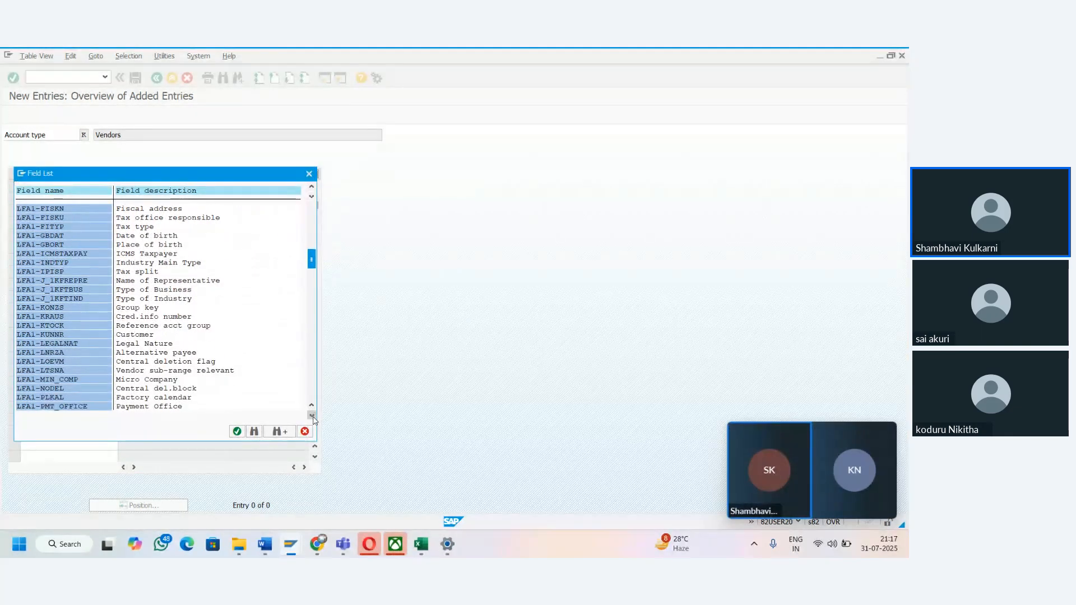
{"action": "left_click", "coordinate": [312, 415]}
{"action": "left_click", "coordinate": [312, 415]}
{"action": "left_click", "coordinate": [312, 416]}
{"action": "left_click", "coordinate": [311, 416]}
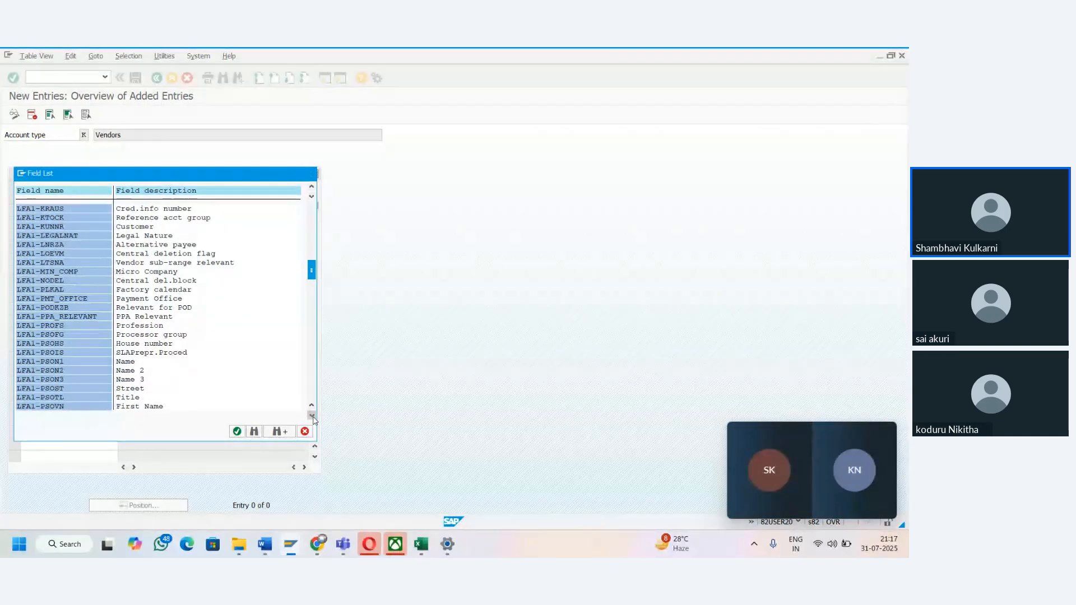
{"action": "left_click", "coordinate": [311, 415]}
{"action": "left_click", "coordinate": [312, 416]}
{"action": "left_click", "coordinate": [312, 415]}
{"action": "left_click", "coordinate": [312, 415]}
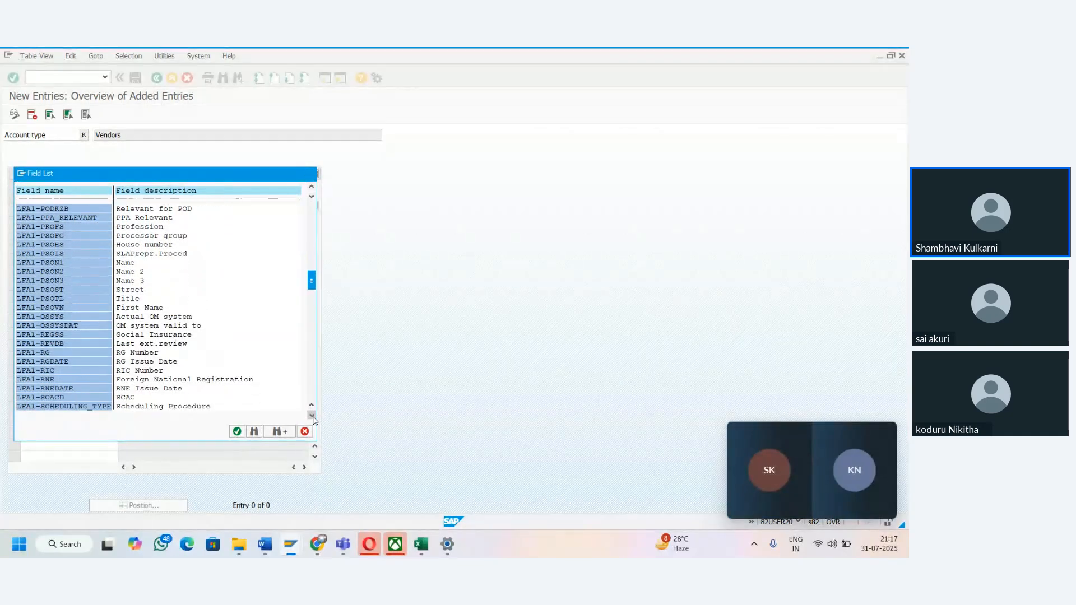
{"action": "left_click", "coordinate": [312, 415]}
- Find the LFB fields in the field list and choose LFB1-ZTERM (Terms of Payment) as the first sensitive field
{"action": "left_click", "coordinate": [255, 431]}
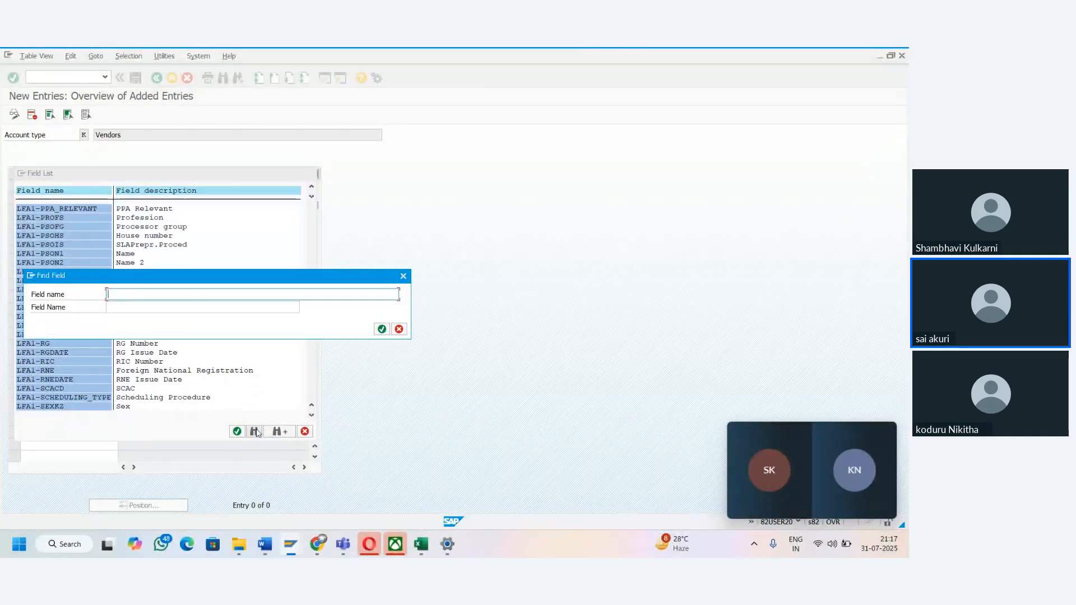
{"action": "type", "text": "LFB1"}
{"action": "key", "text": "Return"}
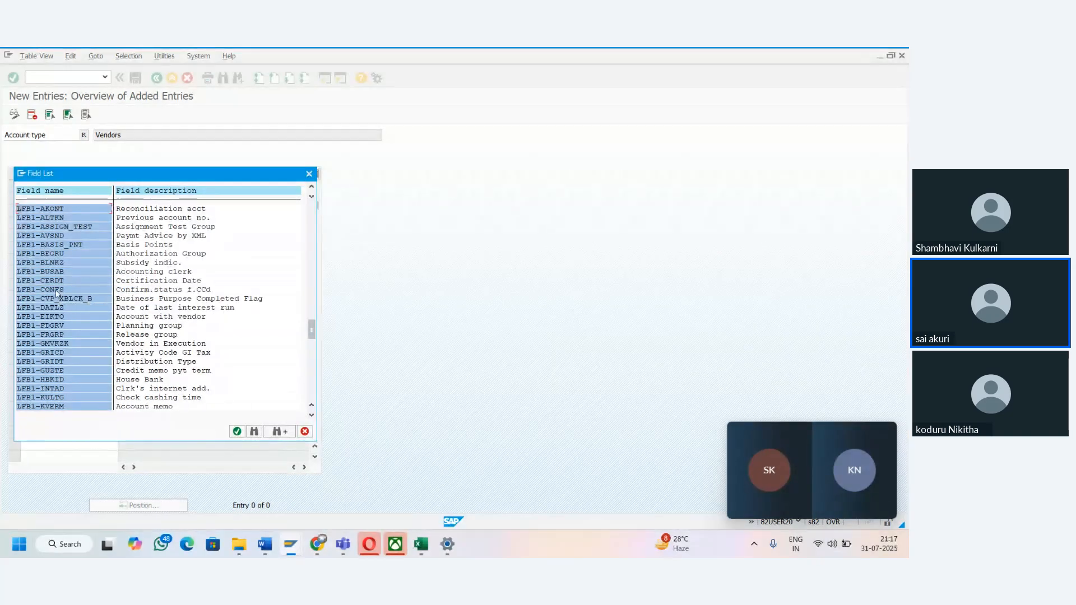
{"action": "left_click", "coordinate": [312, 415]}
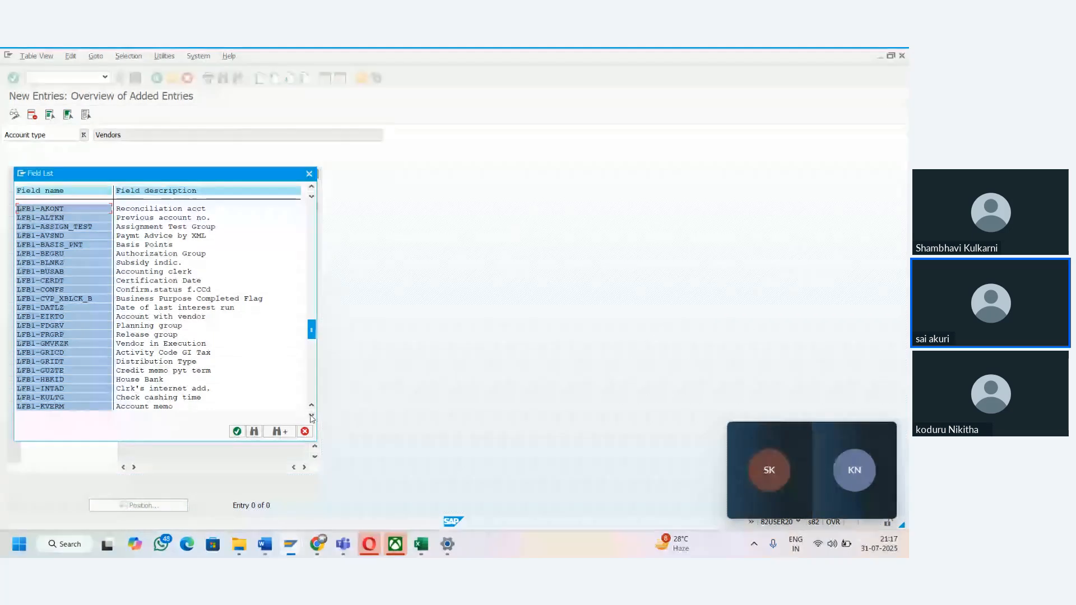
{"action": "left_click", "coordinate": [312, 416]}
{"action": "left_click", "coordinate": [311, 415]}
{"action": "left_click", "coordinate": [312, 415]}
{"action": "left_click", "coordinate": [312, 416]}
{"action": "left_click", "coordinate": [312, 415]}
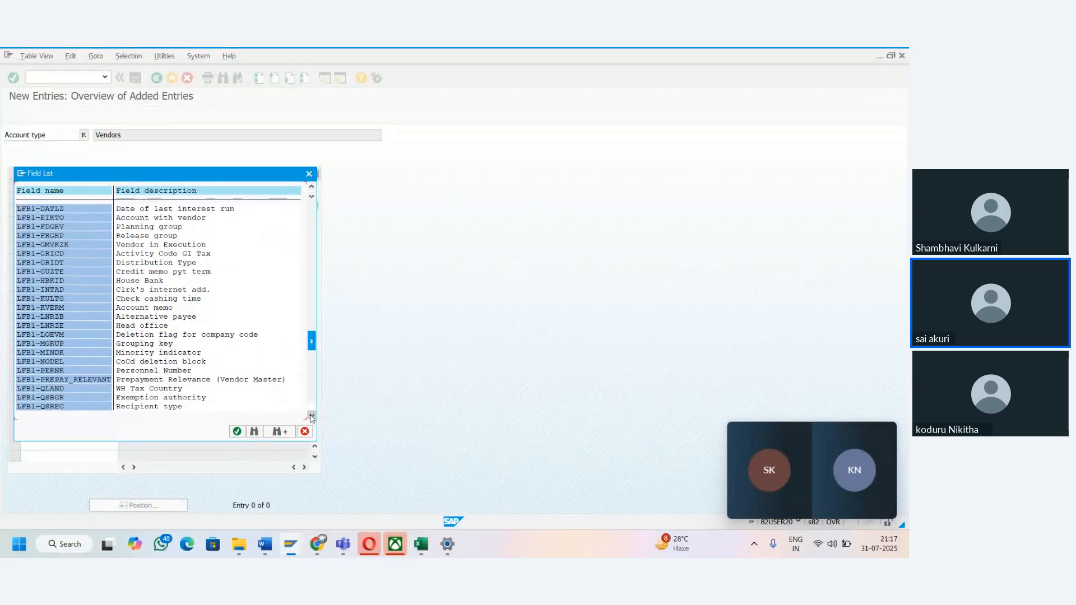
{"action": "left_click", "coordinate": [311, 415]}
{"action": "left_click", "coordinate": [311, 415]}
{"action": "left_click", "coordinate": [312, 415]}
{"action": "left_click", "coordinate": [311, 415]}
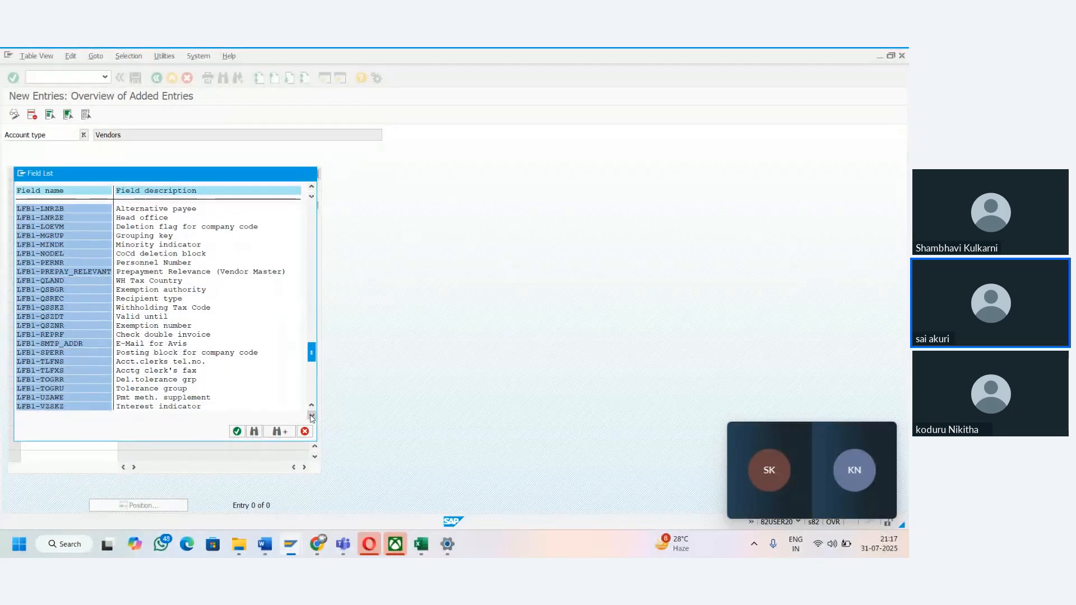
{"action": "left_click", "coordinate": [312, 416]}
{"action": "left_click", "coordinate": [312, 416]}
{"action": "left_click", "coordinate": [311, 415]}
{"action": "left_click", "coordinate": [311, 415]}
{"action": "left_click", "coordinate": [311, 416]}
{"action": "left_click", "coordinate": [312, 415]}
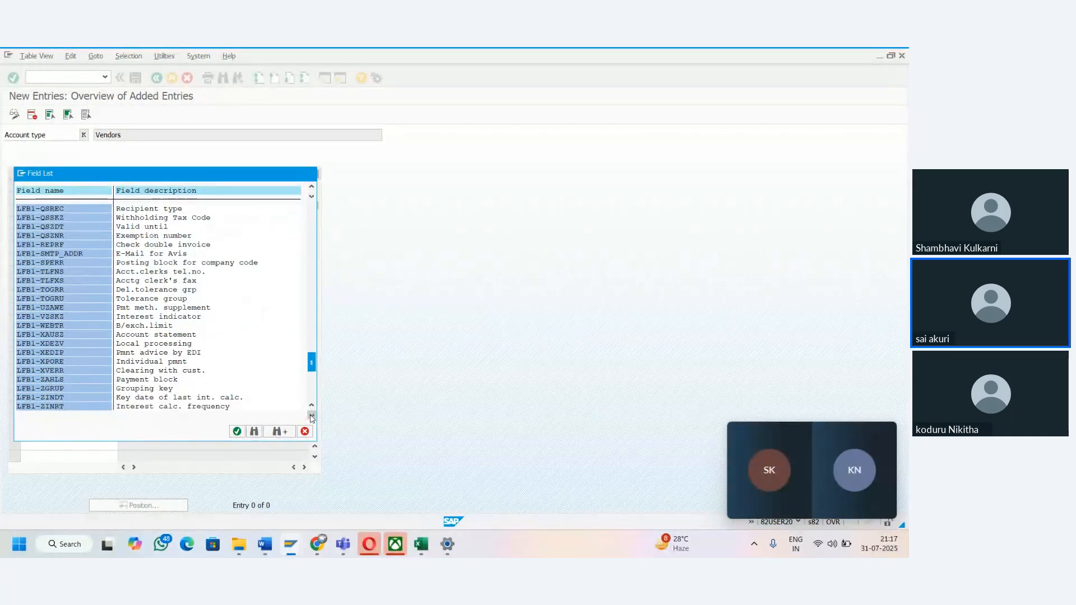
{"action": "left_click", "coordinate": [312, 415]}
{"action": "left_click", "coordinate": [311, 415]}
{"action": "left_click", "coordinate": [311, 416]}
{"action": "left_click", "coordinate": [311, 416]}
{"action": "left_click", "coordinate": [312, 416]}
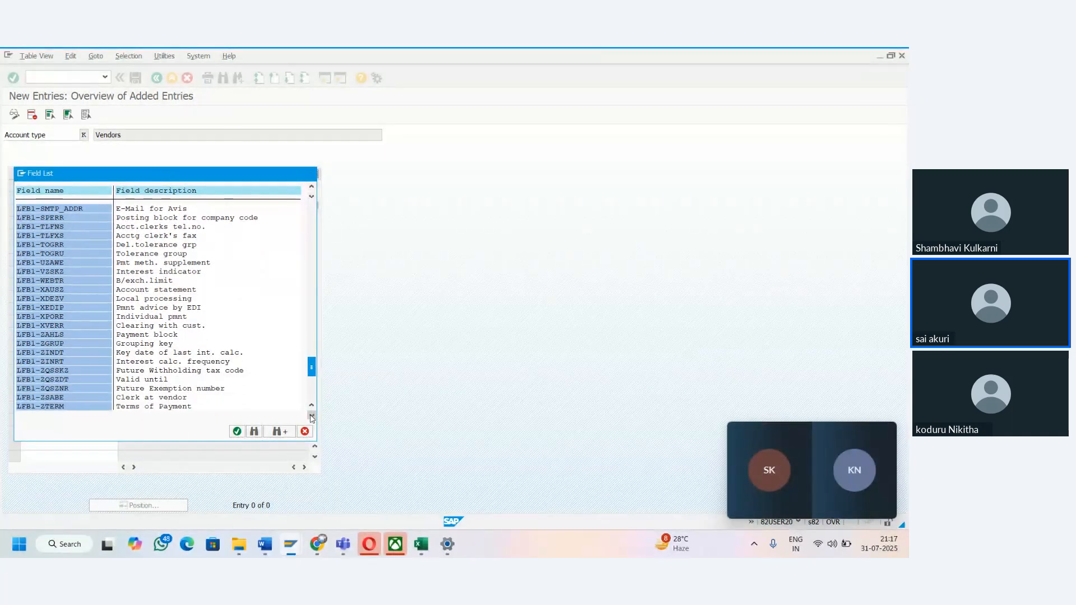
{"action": "left_click", "coordinate": [311, 415]}
{"action": "left_click", "coordinate": [311, 415]}
{"action": "left_click", "coordinate": [311, 416]}
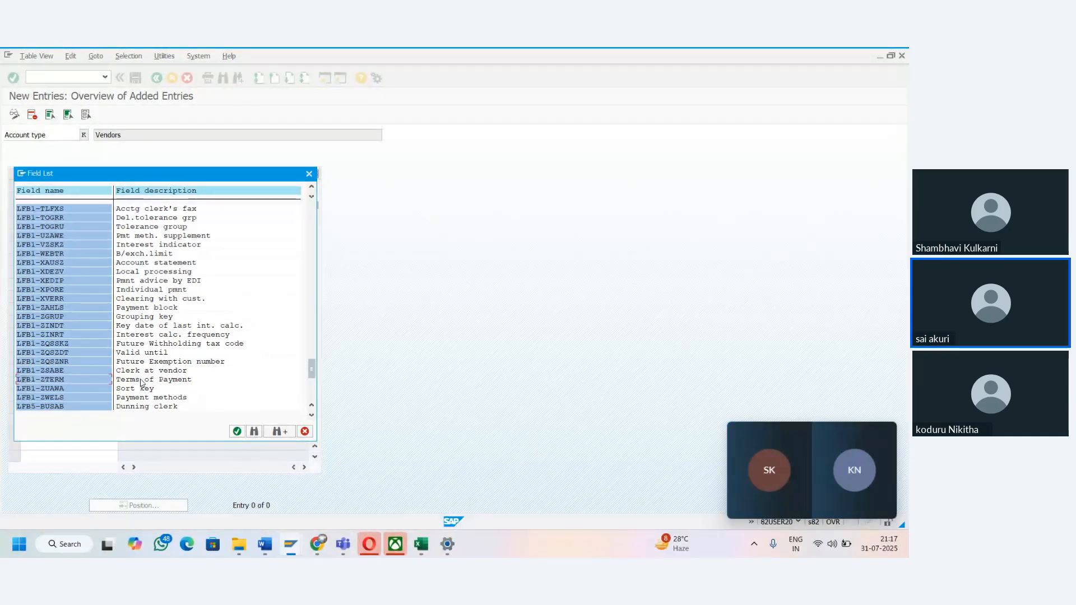
{"action": "double_click", "coordinate": [76, 380]}
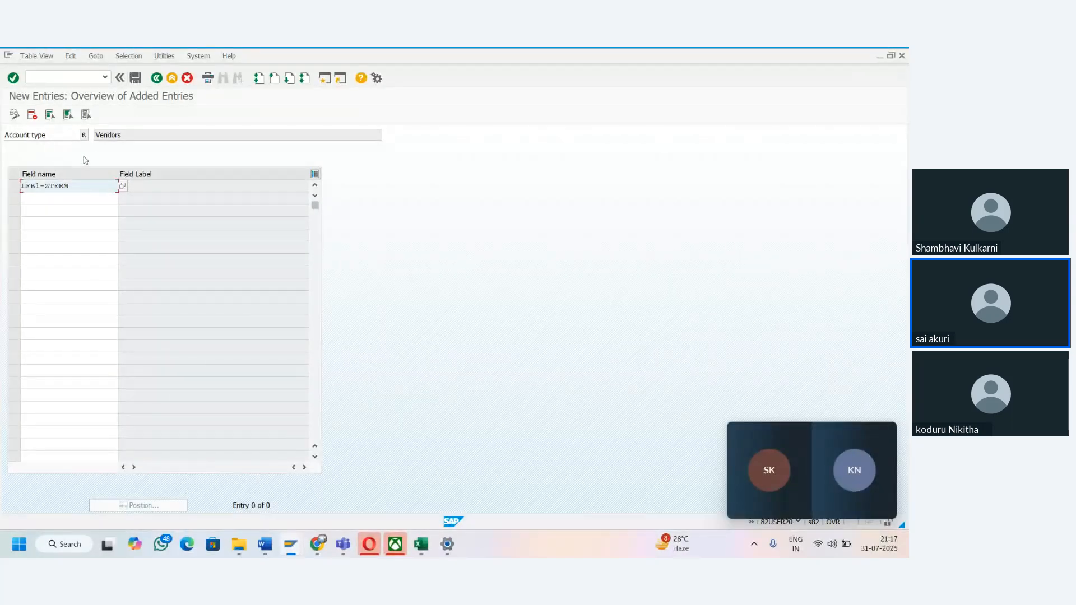
- Save the sensitive field entry under the TATA Group of Companies customizing request and select its row
{"action": "left_click", "coordinate": [136, 83]}
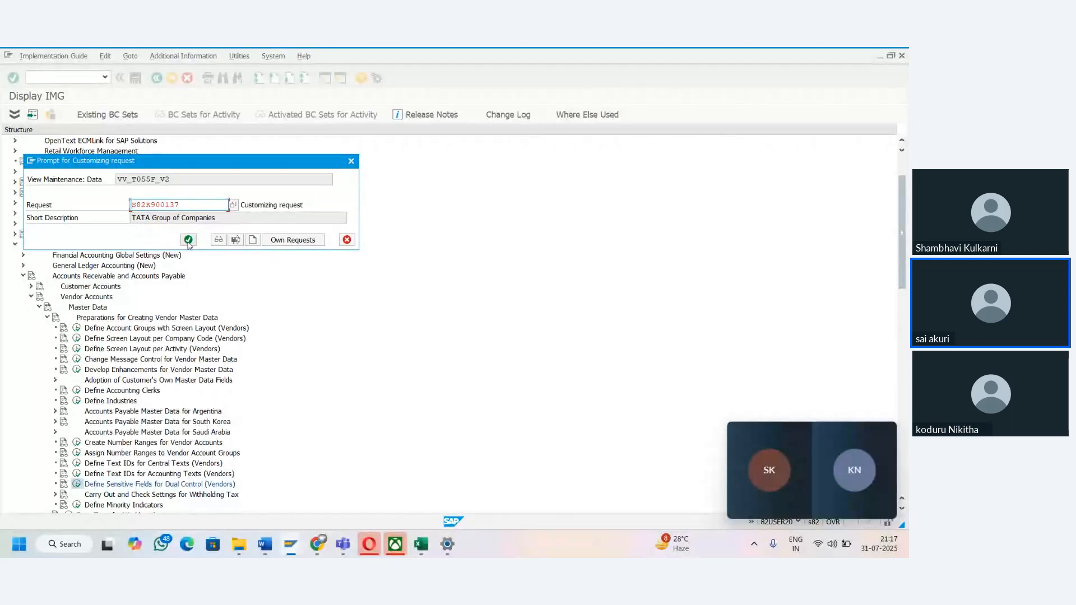
{"action": "left_click", "coordinate": [189, 241]}
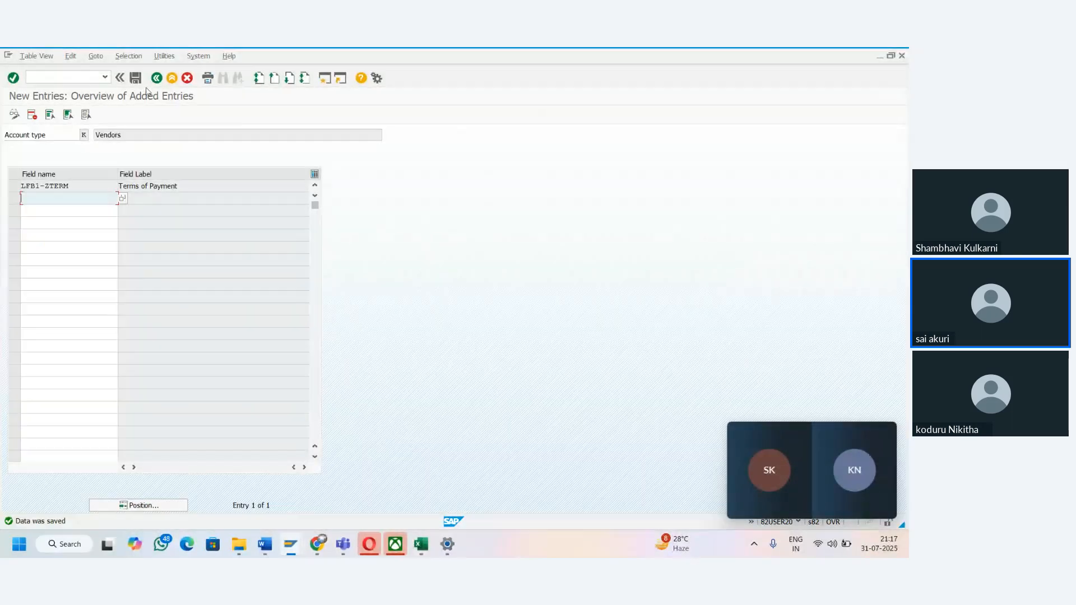
{"action": "left_click", "coordinate": [136, 78]}
{"action": "left_click", "coordinate": [19, 189]}
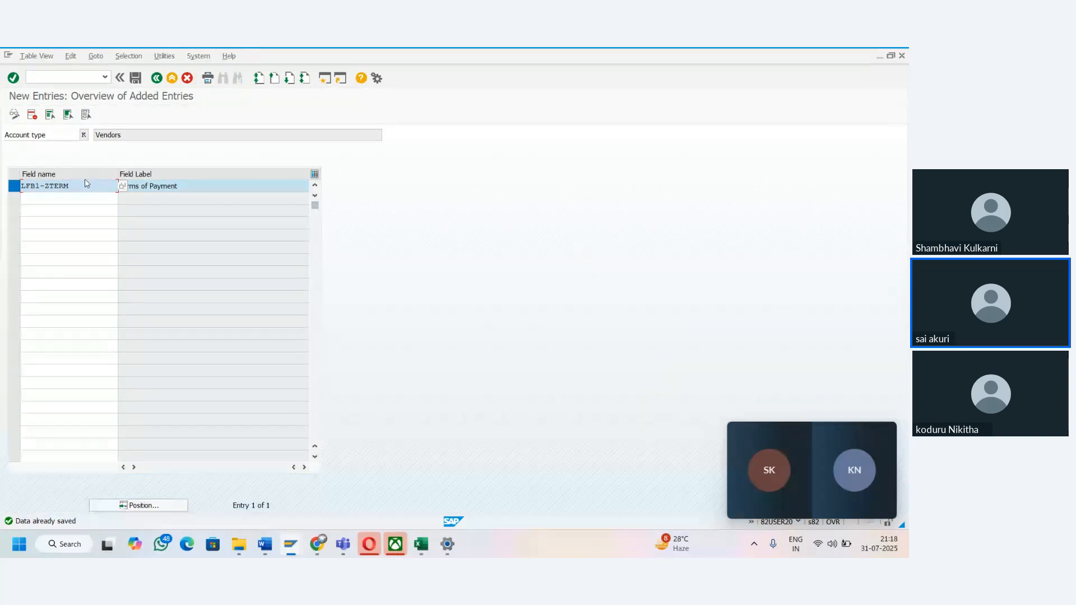
- Switch to the Course Road Map workbook in Excel and enter "Message type" in cell B61 of Sheet6
{"action": "key", "text": "alt+Tab"}
{"action": "mouse_move", "coordinate": [433, 557]}
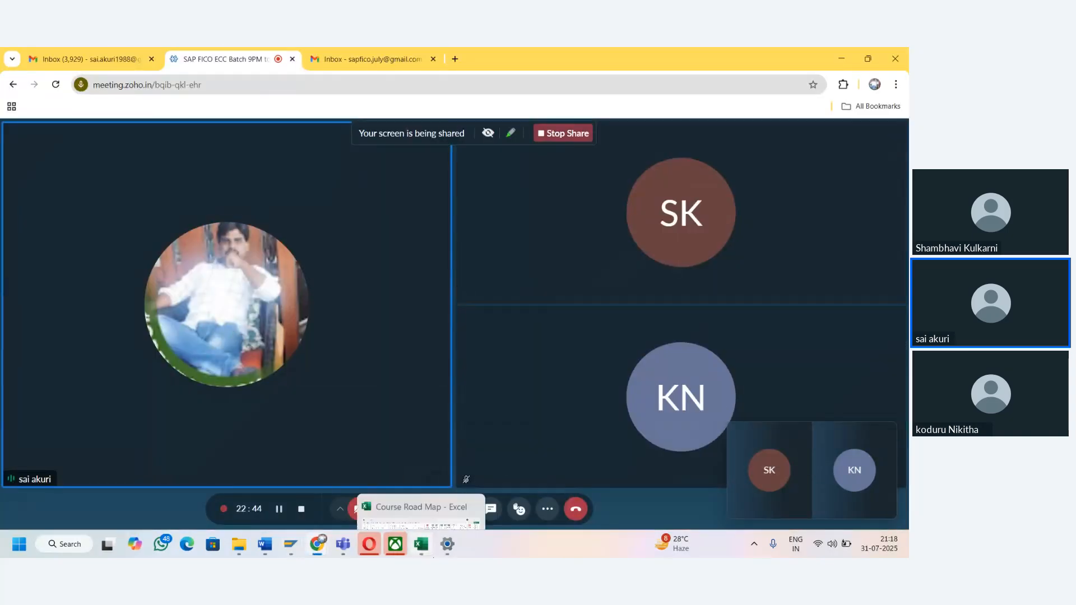
{"action": "left_click", "coordinate": [421, 476]}
{"action": "left_click", "coordinate": [230, 363]}
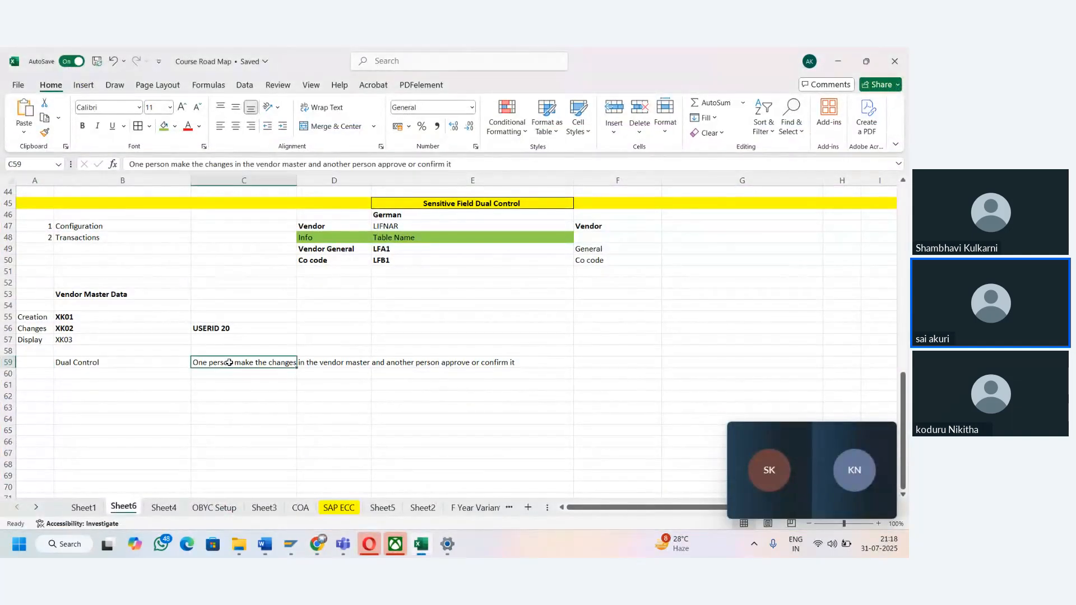
{"action": "key", "text": "Up"}
{"action": "key", "text": "Left"}
{"action": "key", "text": "Down"}
{"action": "key", "text": "Down"}
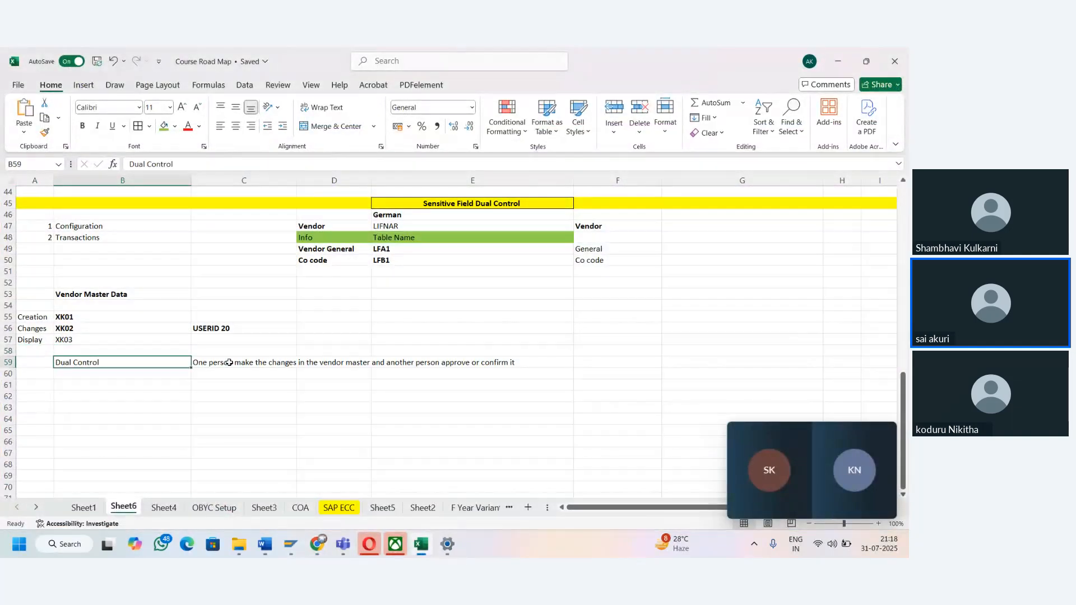
{"action": "key", "text": "Down"}
{"action": "key", "text": "Down"}
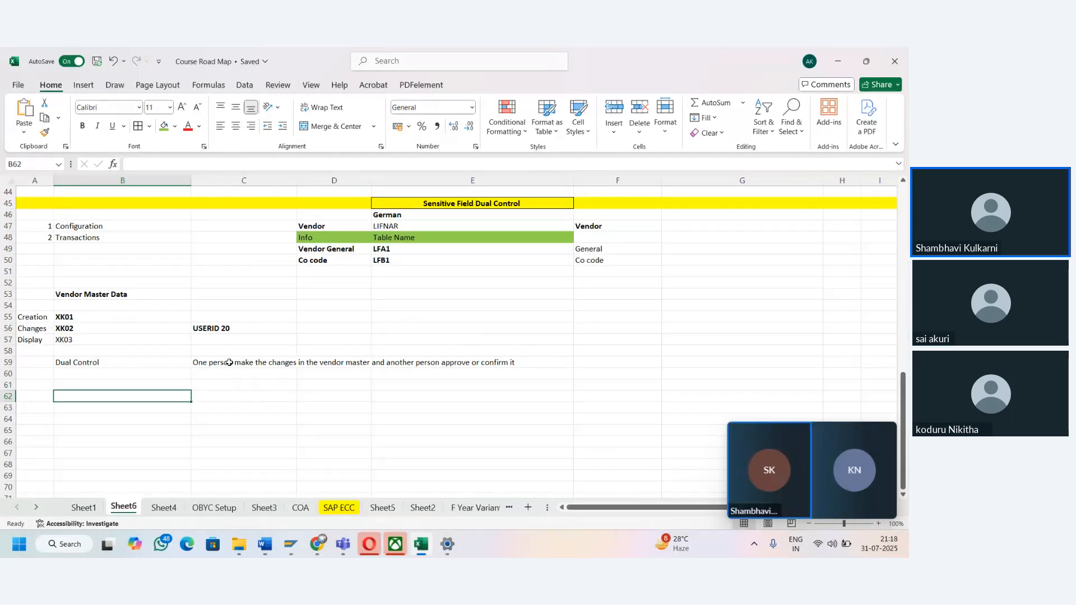
{"action": "key", "text": "Left"}
{"action": "key", "text": "Right"}
{"action": "key", "text": "Up"}
{"action": "type", "text": "Me"}
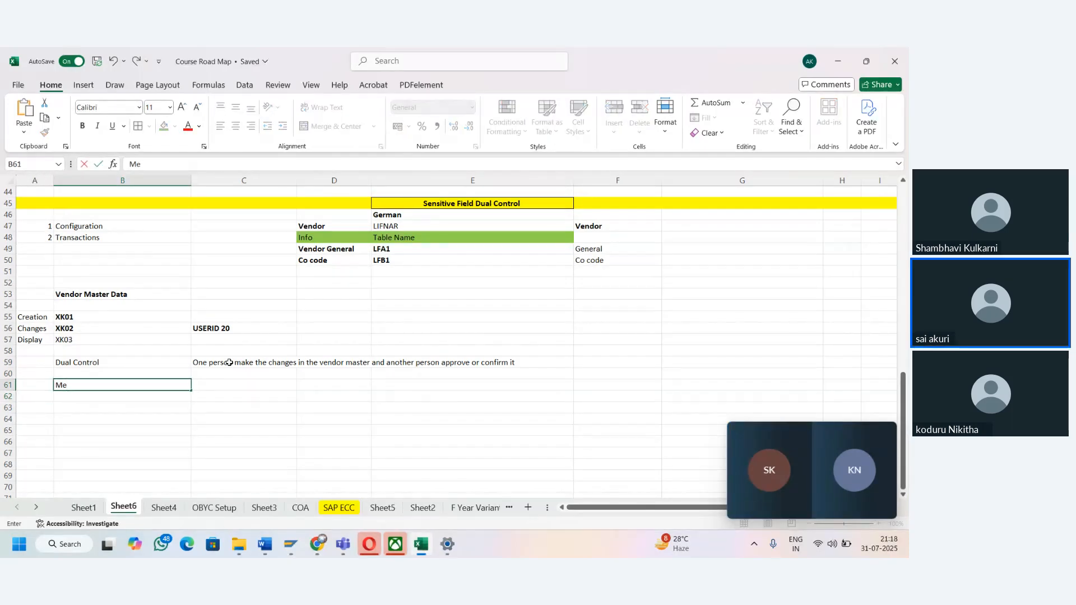
{"action": "type", "text": "ssage type"}
{"action": "key", "text": "Tab"}
{"action": "key", "text": "Left"}
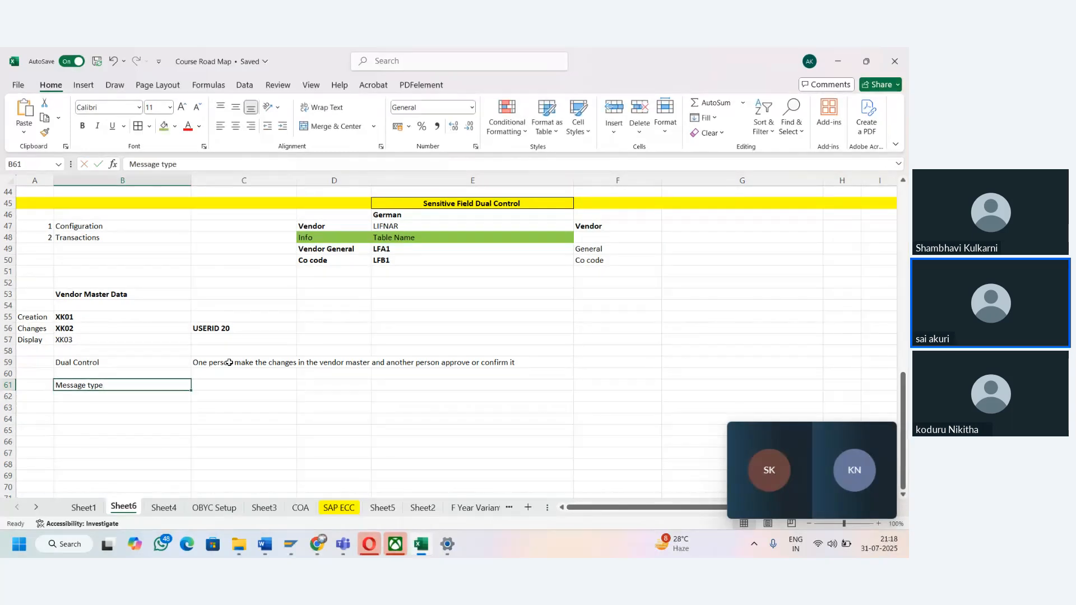
- Make the "Message type" heading in B61 bold and fill the cell with yellow
{"action": "key", "text": "ctrl+b"}
{"action": "key", "text": "Down"}
{"action": "key", "text": "Up"}
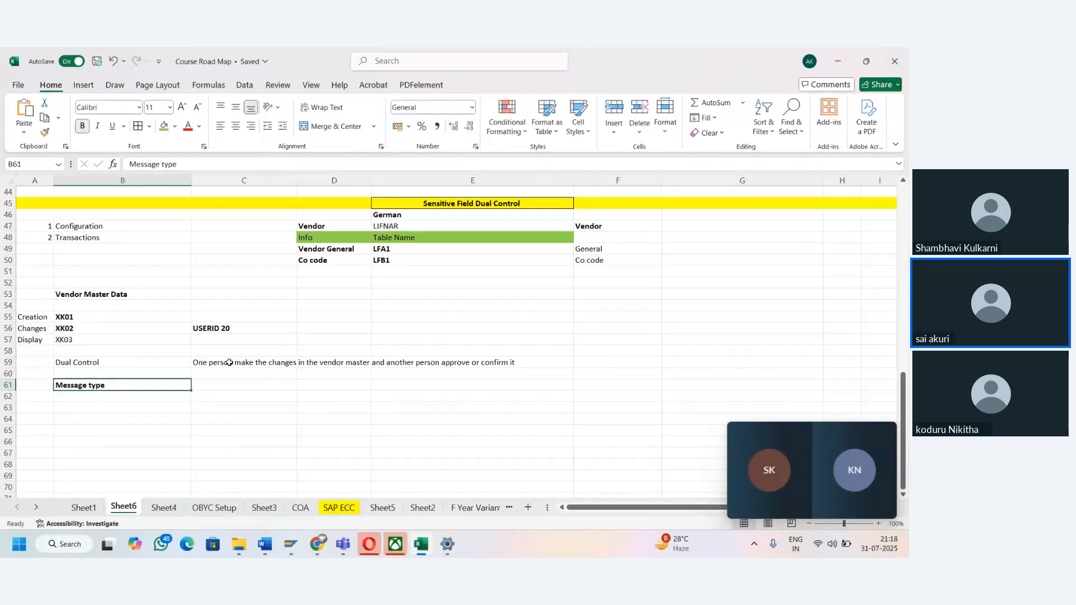
{"action": "left_click", "coordinate": [175, 126]}
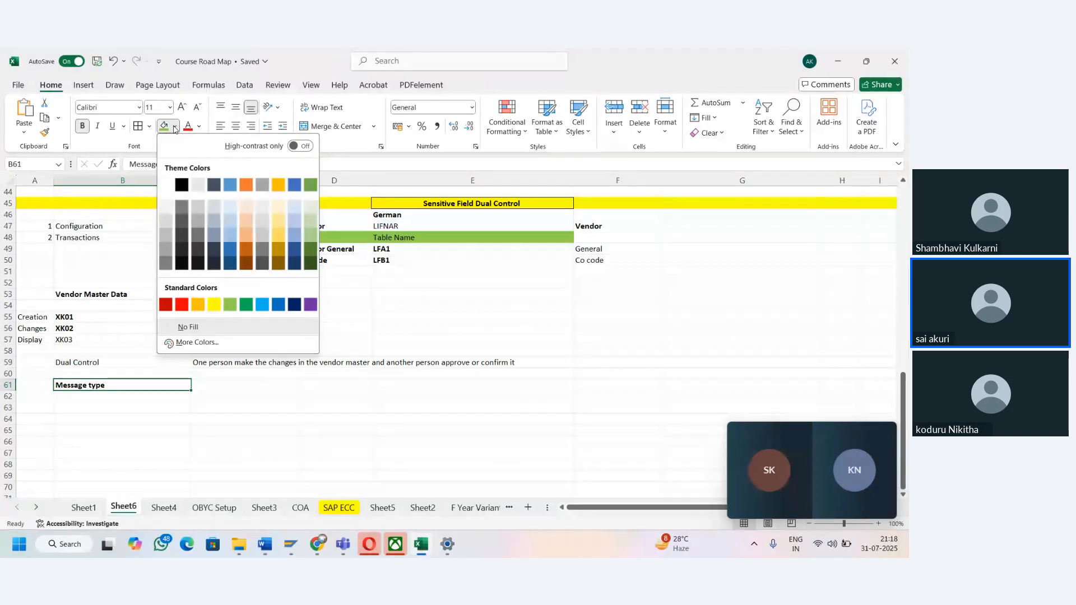
{"action": "left_click", "coordinate": [214, 304]}
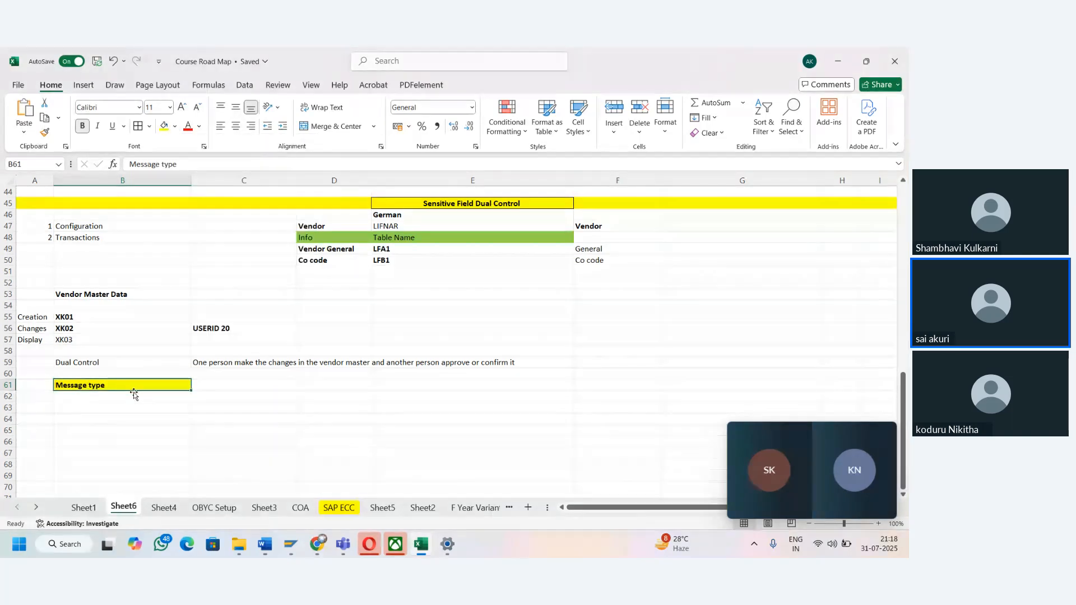
- Enter message type "I" in cell B63 with its meaning "Information" in C63
{"action": "key", "text": "Down"}
{"action": "key", "text": "Down"}
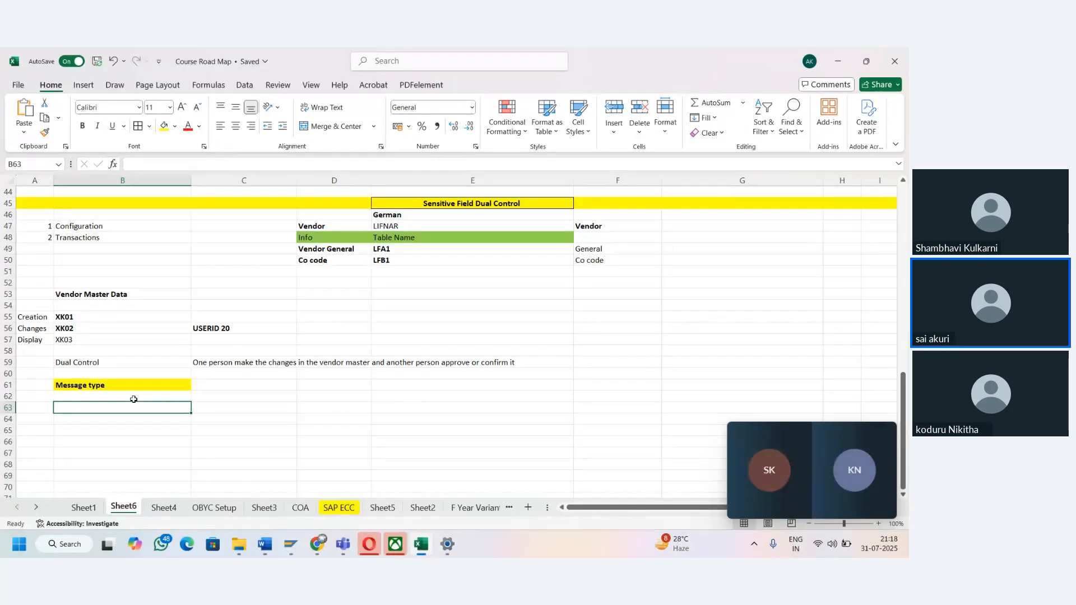
{"action": "type", "text": "I"}
{"action": "key", "text": "Tab"}
{"action": "type", "text": "Info"}
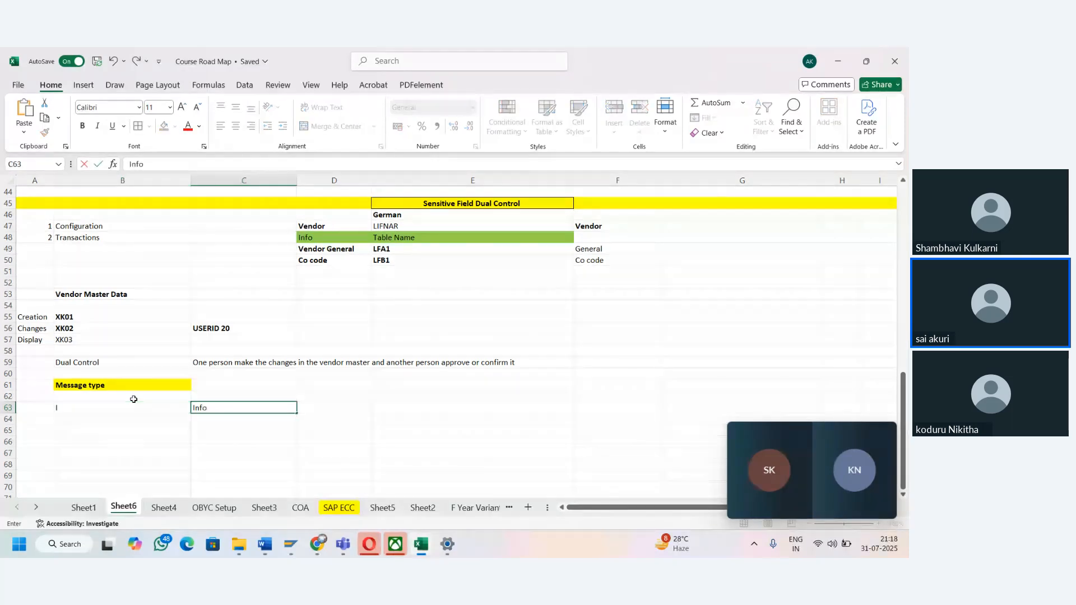
{"action": "type", "text": "tion"}
{"action": "key", "text": "Tab"}
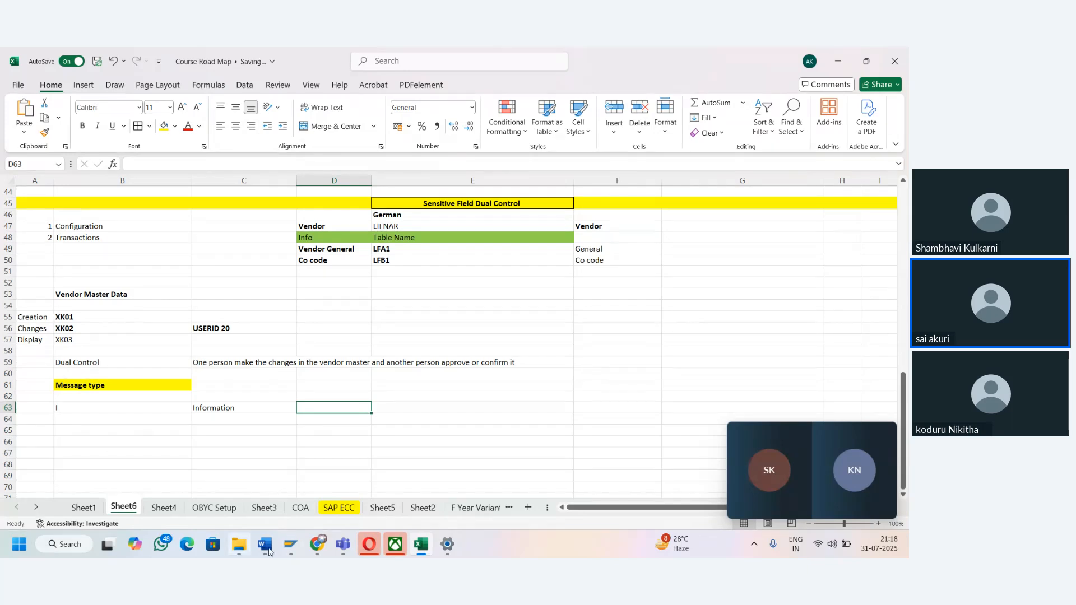
{"action": "mouse_move", "coordinate": [291, 545]}
{"action": "left_click", "coordinate": [291, 487]}
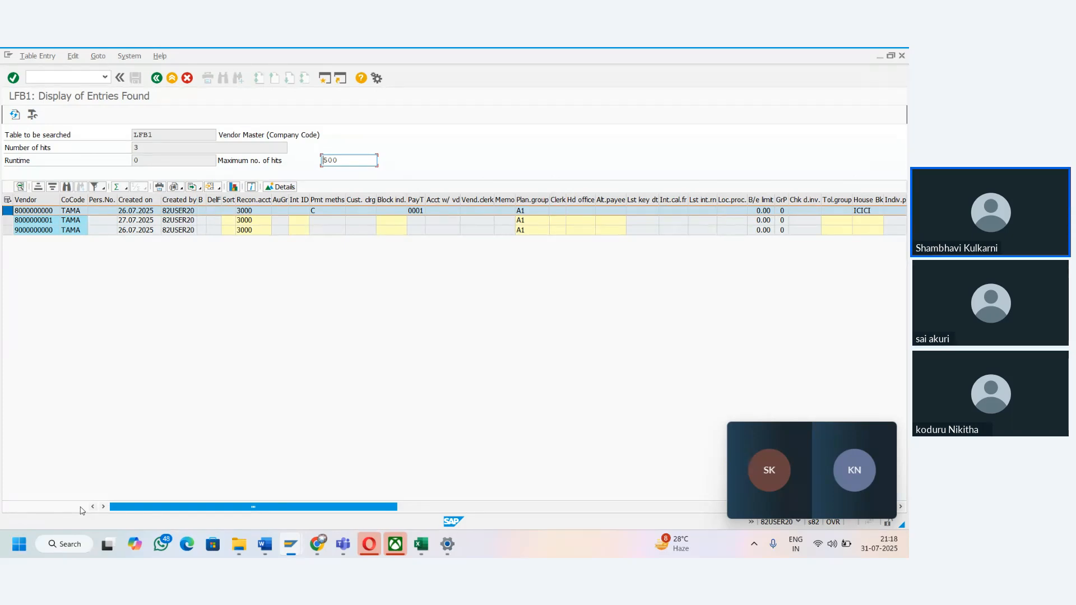
{"action": "key", "text": "alt+Tab"}
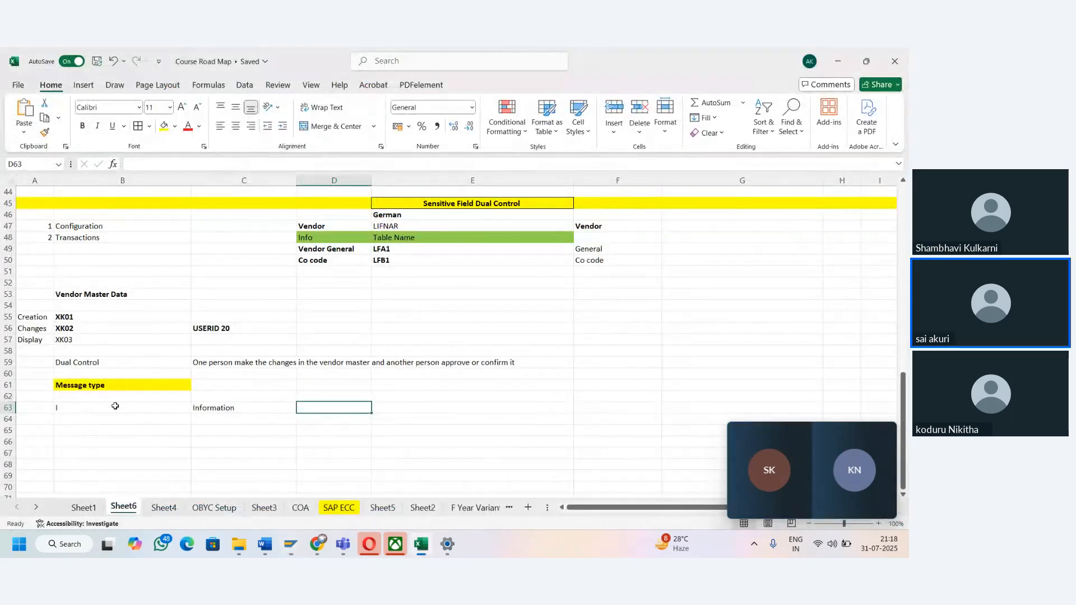
{"action": "left_click", "coordinate": [114, 405]}
{"action": "type", "text": "I"}
{"action": "key", "text": "Tab"}
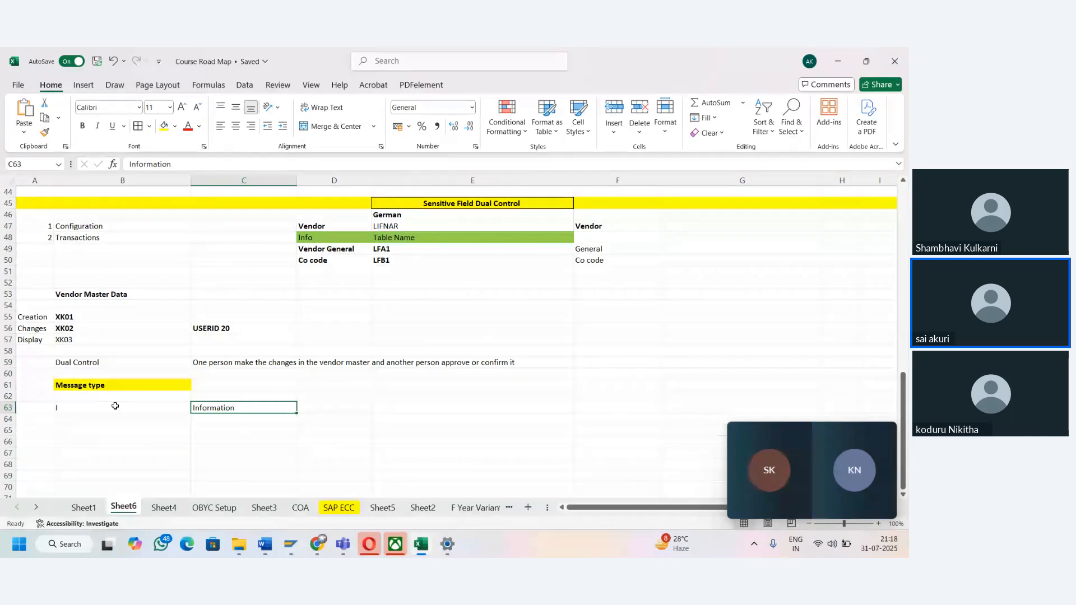
- Enter message type "W" in cell B64 with its meaning "Warning messages" in C64
{"action": "left_click", "coordinate": [115, 406]}
{"action": "key", "text": "Tab"}
{"action": "key", "text": "Return"}
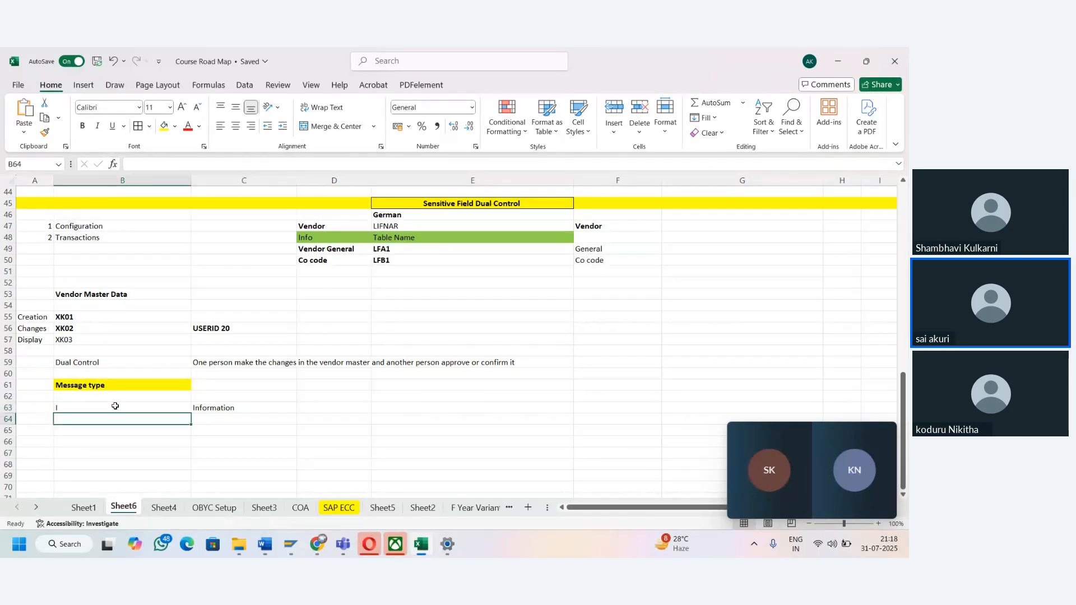
{"action": "type", "text": "W"}
{"action": "key", "text": "Tab"}
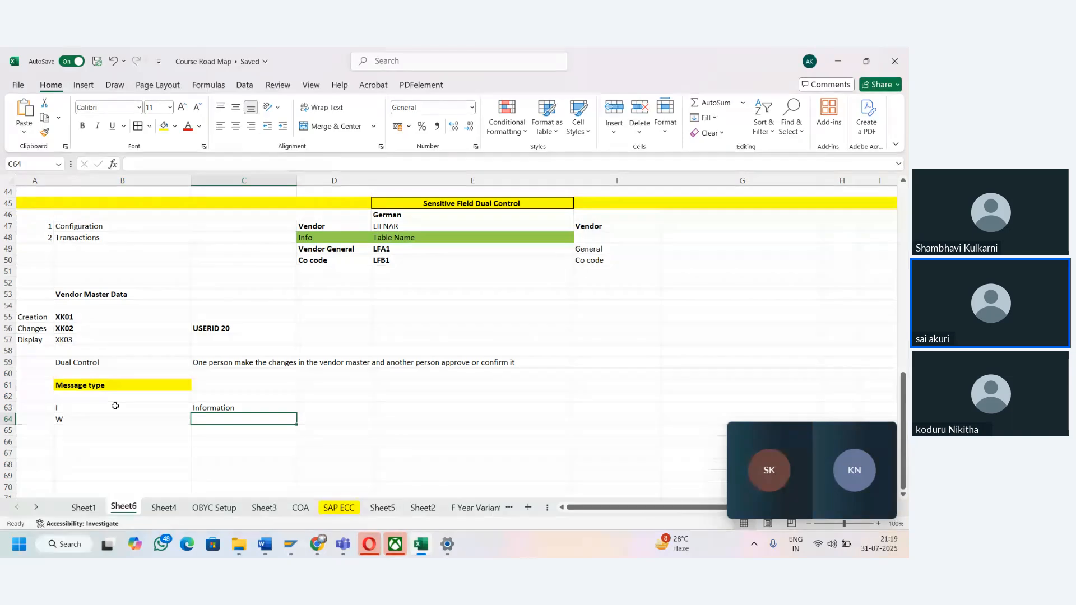
{"action": "type", "text": "Wari"}
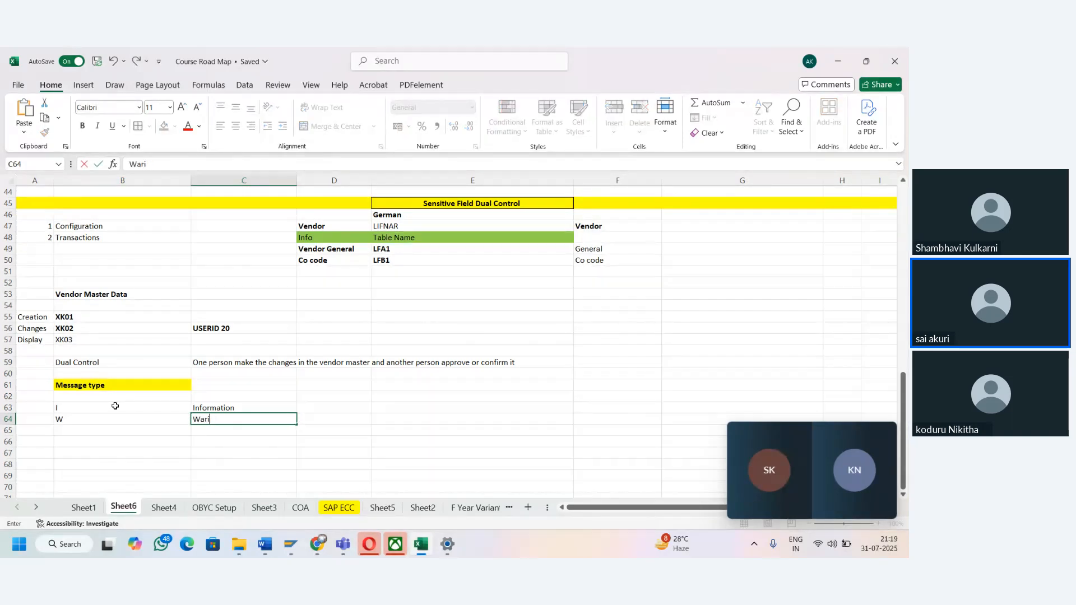
{"action": "key", "text": "BackSpace"}
{"action": "type", "text": "ning messages"}
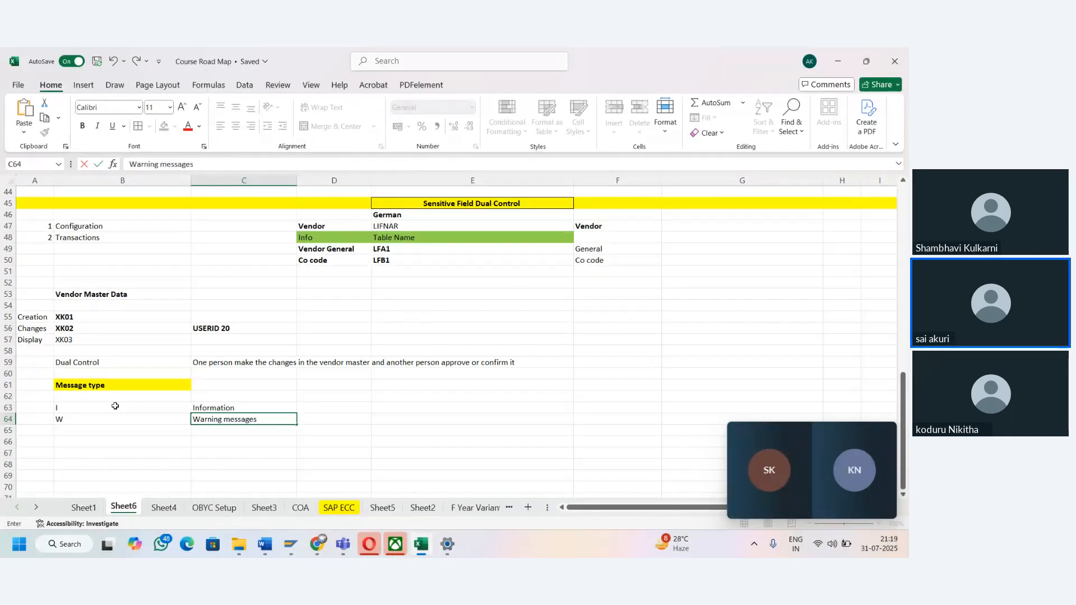
{"action": "key", "text": "Left"}
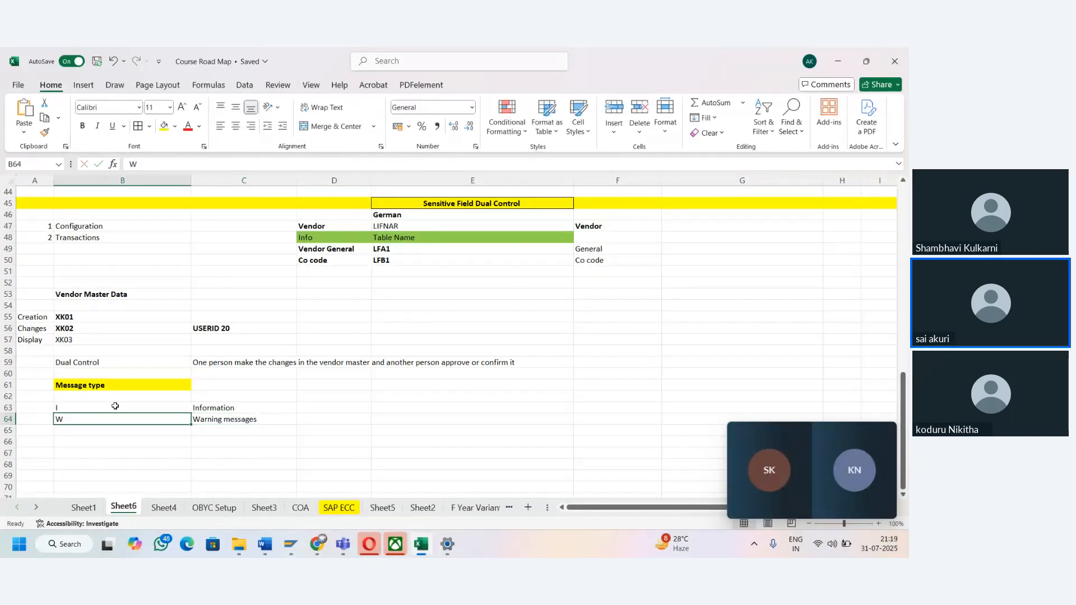
- Enter message type "E" in cell B65 with its meaning "Error Message" in C65
{"action": "key", "text": "Down"}
{"action": "type", "text": "E"}
{"action": "key", "text": "Up"}
{"action": "key", "text": "Up"}
{"action": "key", "text": "Up"}
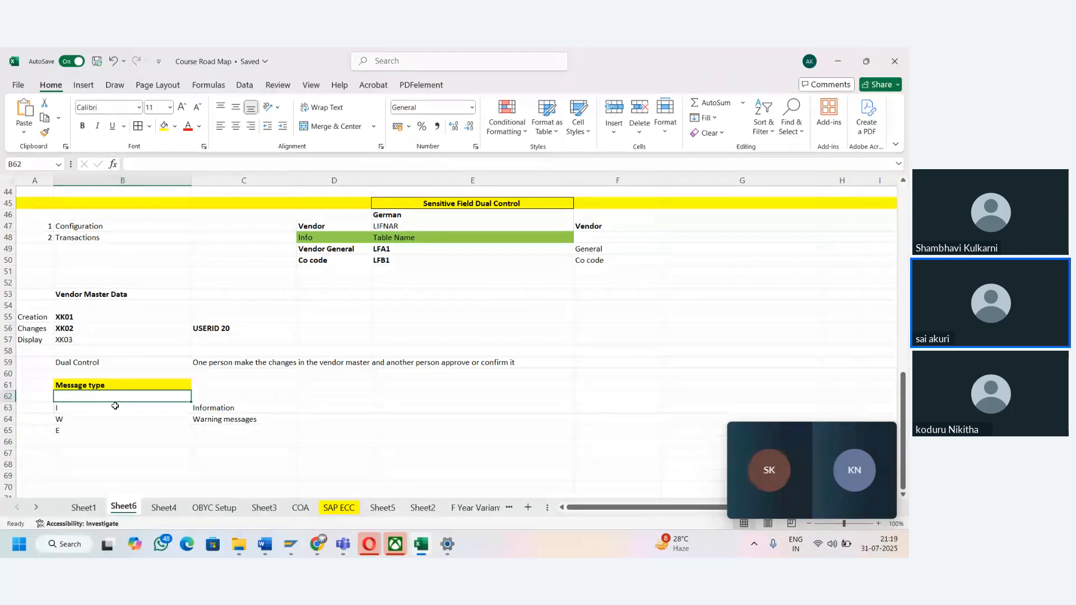
{"action": "key", "text": "Down"}
{"action": "key", "text": "Up"}
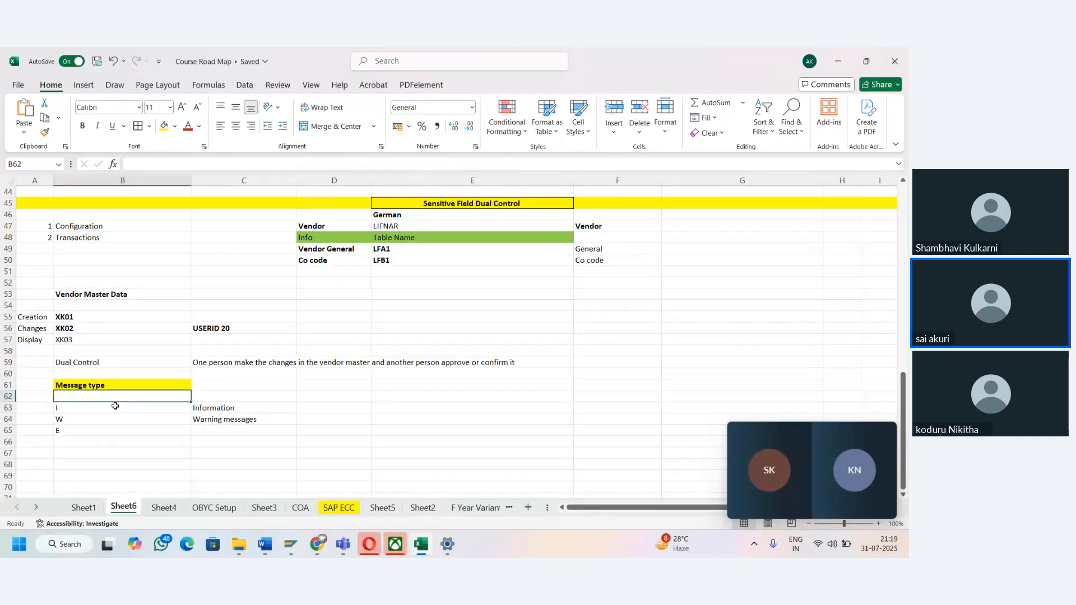
{"action": "key", "text": "Down"}
{"action": "key", "text": "Down"}
{"action": "key", "text": "Down"}
{"action": "key", "text": "Right"}
{"action": "type", "text": "Error"}
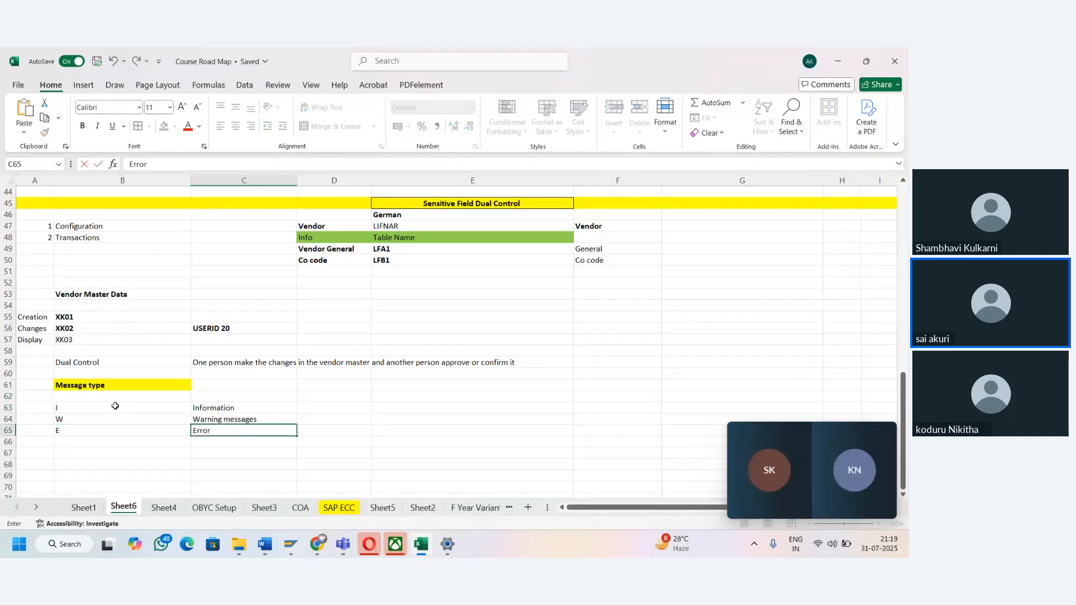
{"action": "type", "text": " Message"}
{"action": "key", "text": "ctrl+Return"}
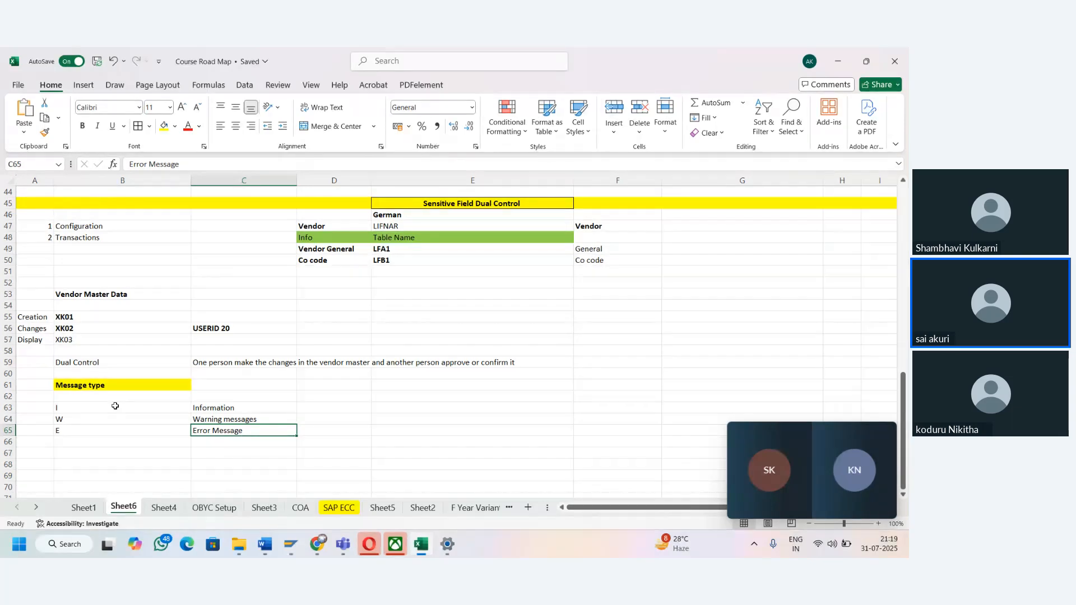
- Review the information and warning message types and their meanings in rows 63 and 64
{"action": "key", "text": "Up"}
{"action": "left_click", "coordinate": [115, 406]}
{"action": "key", "text": "Up"}
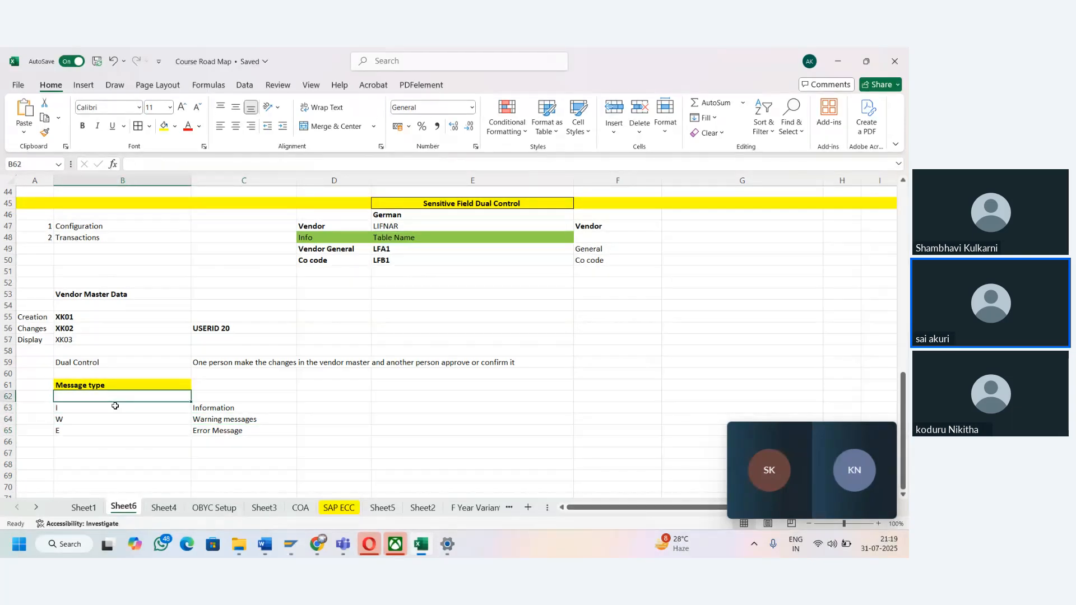
{"action": "key", "text": "Down"}
{"action": "key", "text": "Right"}
{"action": "key", "text": "Left"}
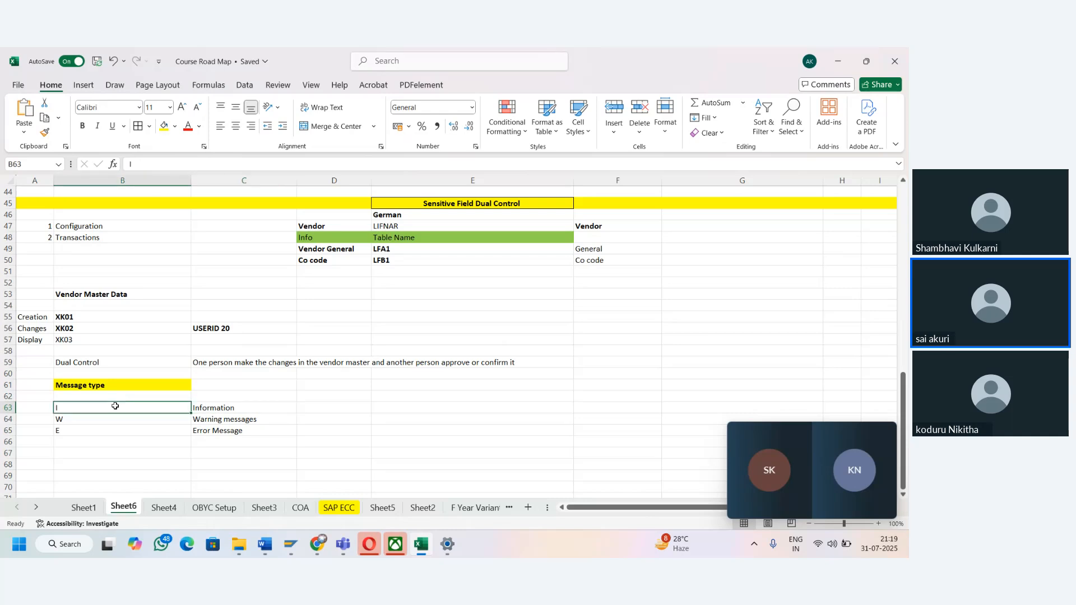
{"action": "key", "text": "Right"}
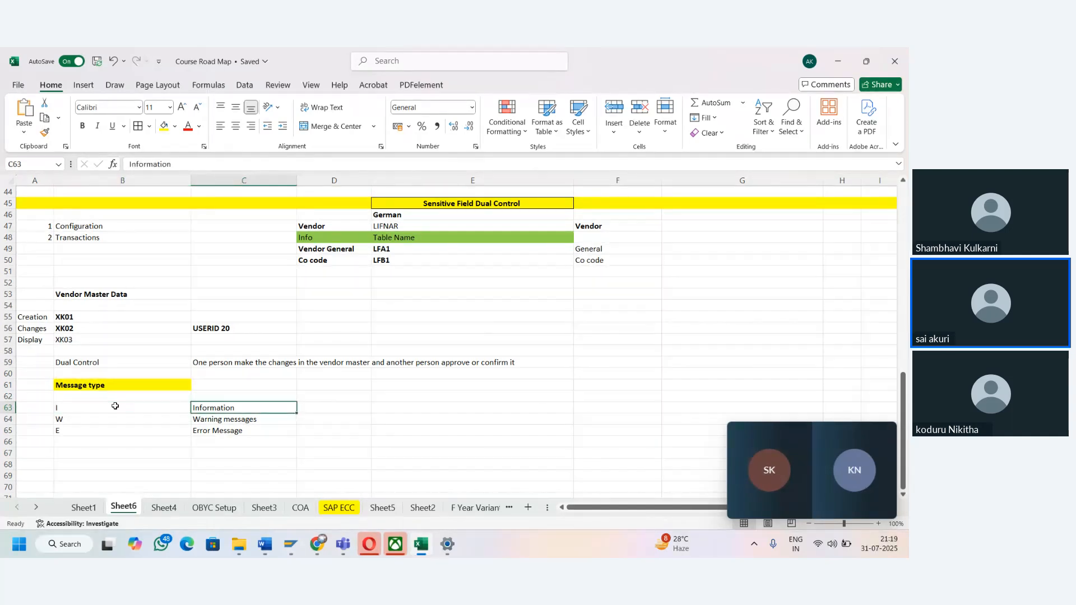
{"action": "key", "text": "Down"}
{"action": "key", "text": "Left"}
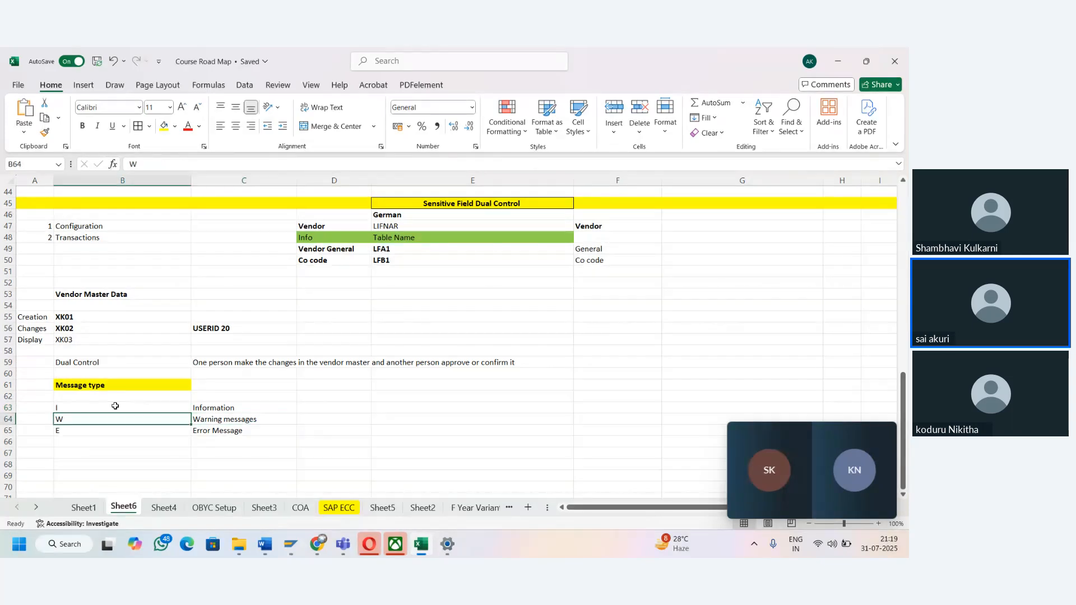
{"action": "key", "text": "Right"}
{"action": "key", "text": "Up"}
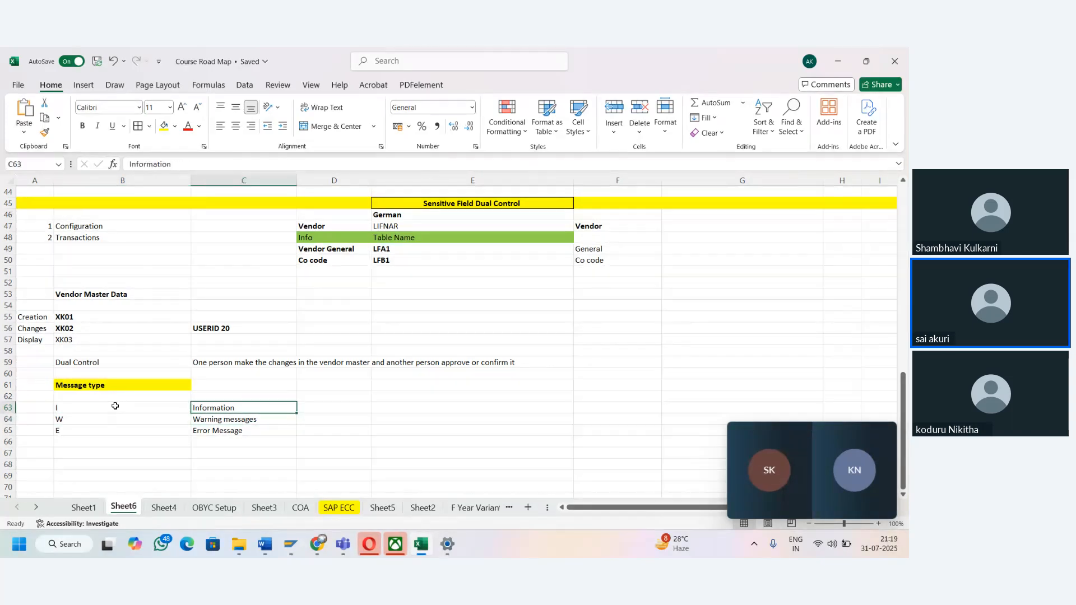
- Apply borders to the warning and error message rows in B64:C65
{"action": "key", "text": "Left"}
{"action": "key", "text": "Down"}
{"action": "key", "text": "shift+Down"}
{"action": "key", "text": "shift+Right"}
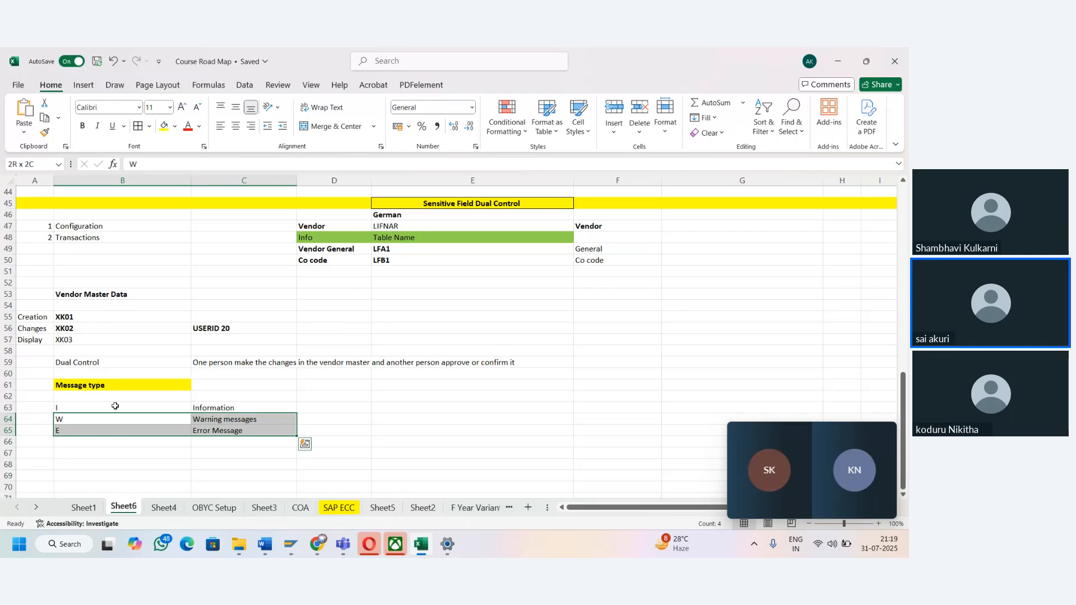
{"action": "left_click", "coordinate": [137, 127]}
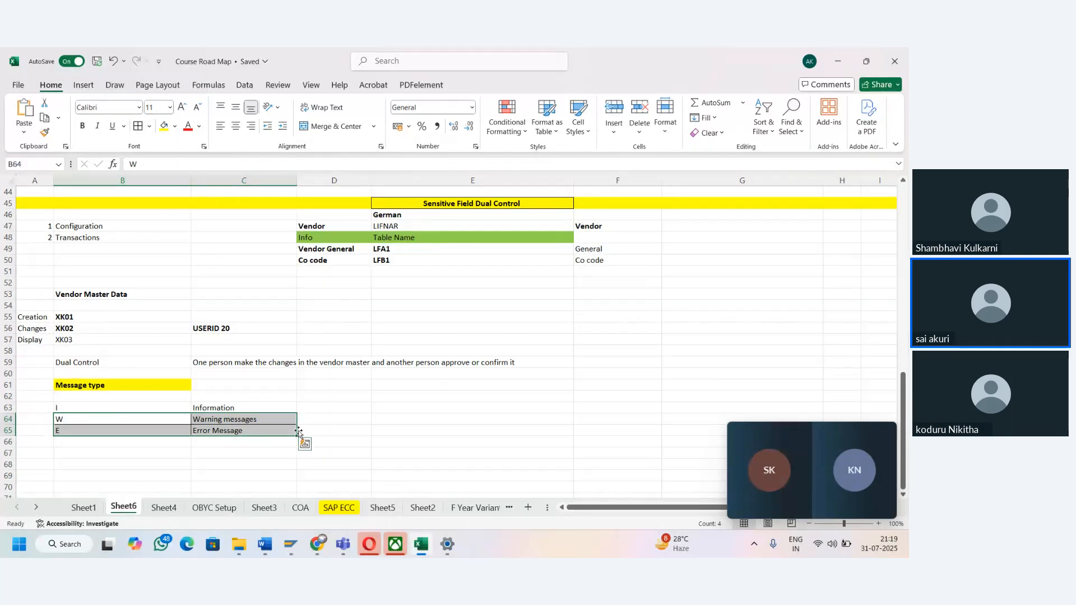
{"action": "left_click", "coordinate": [318, 424]}
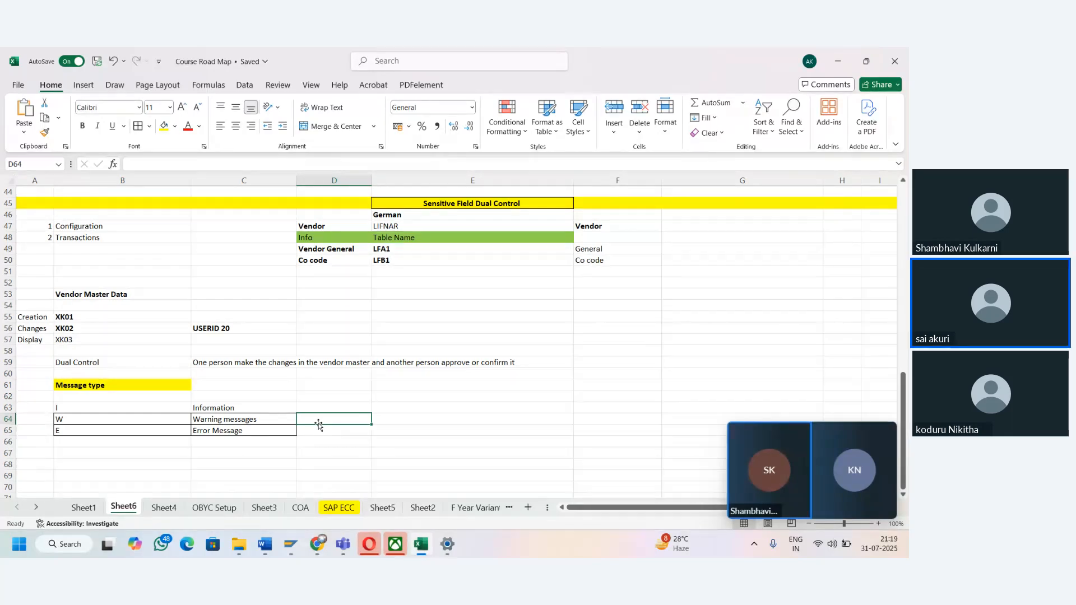
- Switch to the SAP overview of added entries and save the LFB1-ZTERM sensitive field entry again
{"action": "mouse_move", "coordinate": [292, 547]}
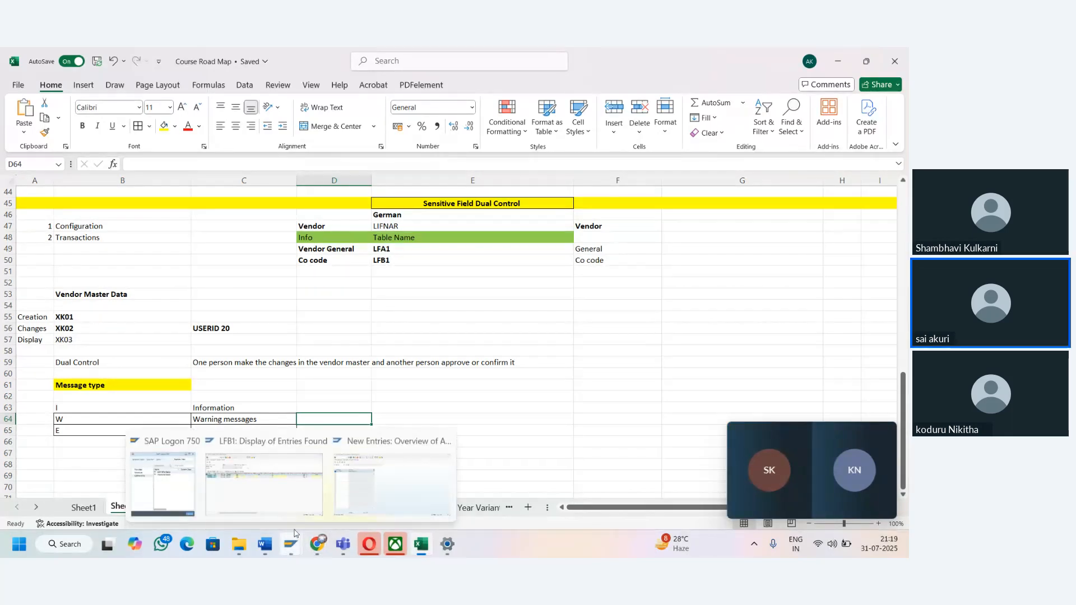
{"action": "left_click", "coordinate": [346, 487]}
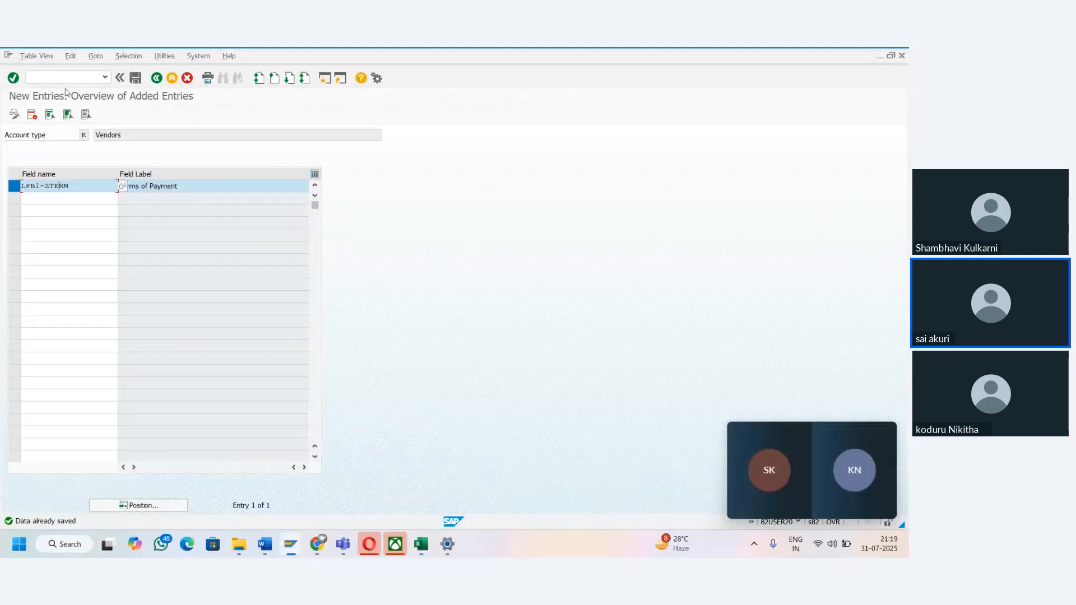
{"action": "key", "text": "Return"}
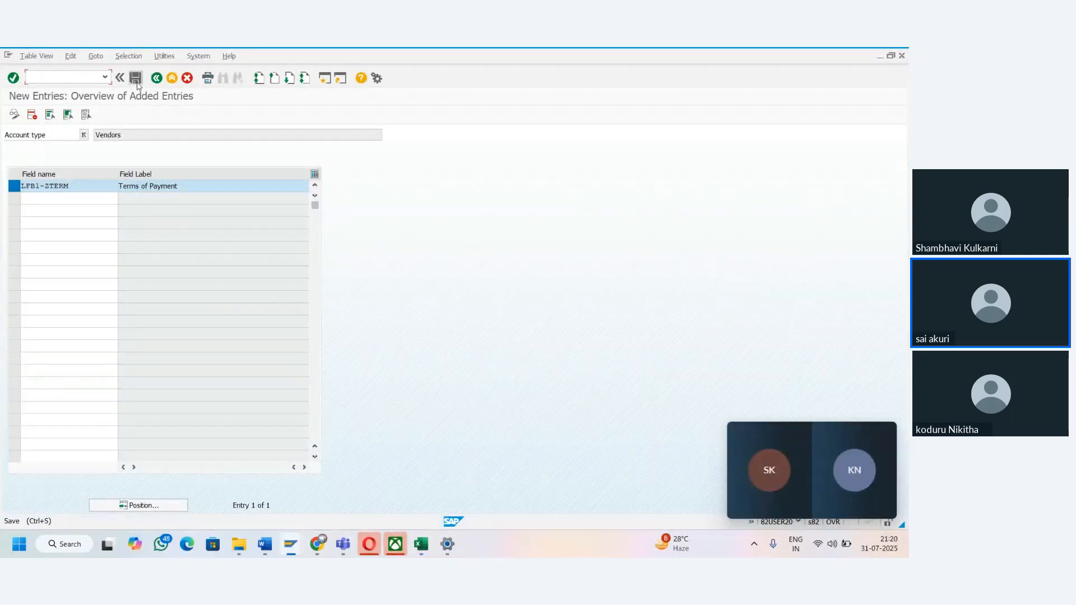
{"action": "key", "text": "ctrl+s"}
- Open the Change Vendor initial screen with transaction code /nXK02
{"action": "left_click", "coordinate": [73, 78]}
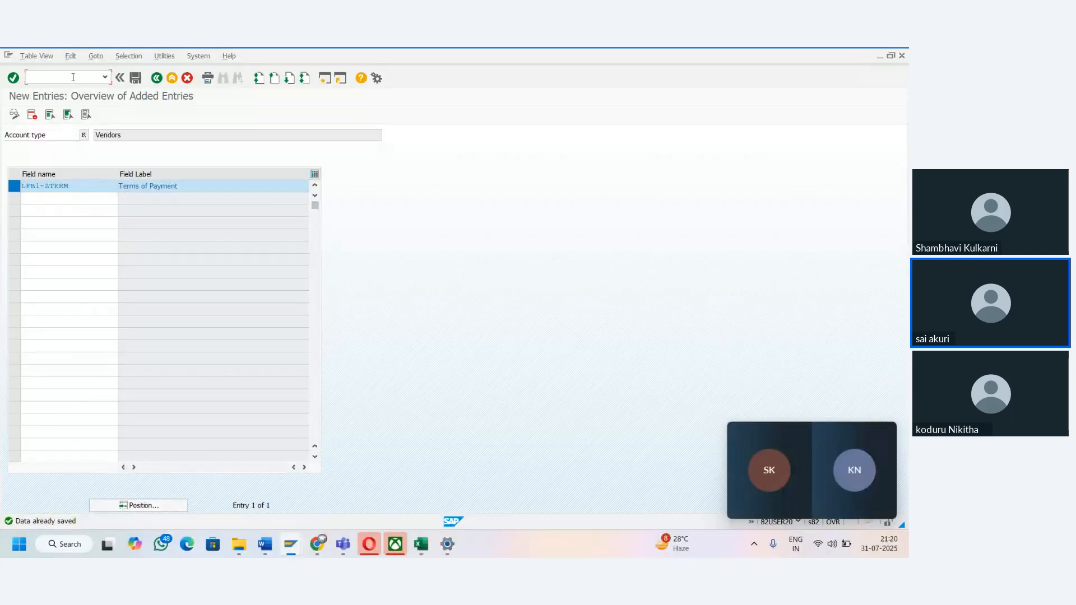
{"action": "type", "text": "/nXK02"}
{"action": "key", "text": "Return"}
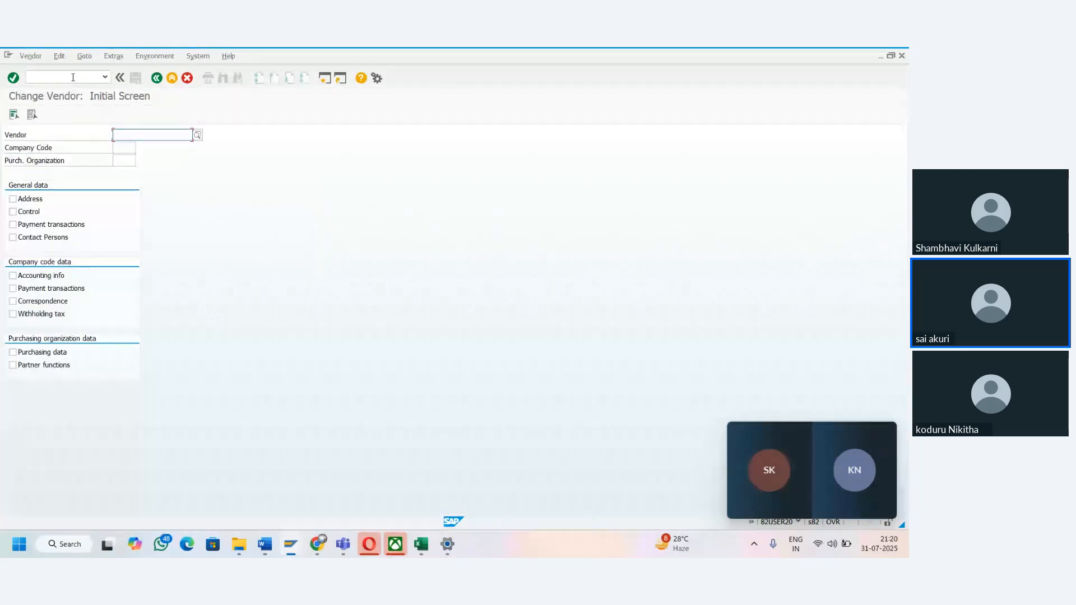
- Fill in the vendor's account number and company code TAMA for the vendor change
{"action": "left_click", "coordinate": [116, 135]}
{"action": "left_click", "coordinate": [116, 145]}
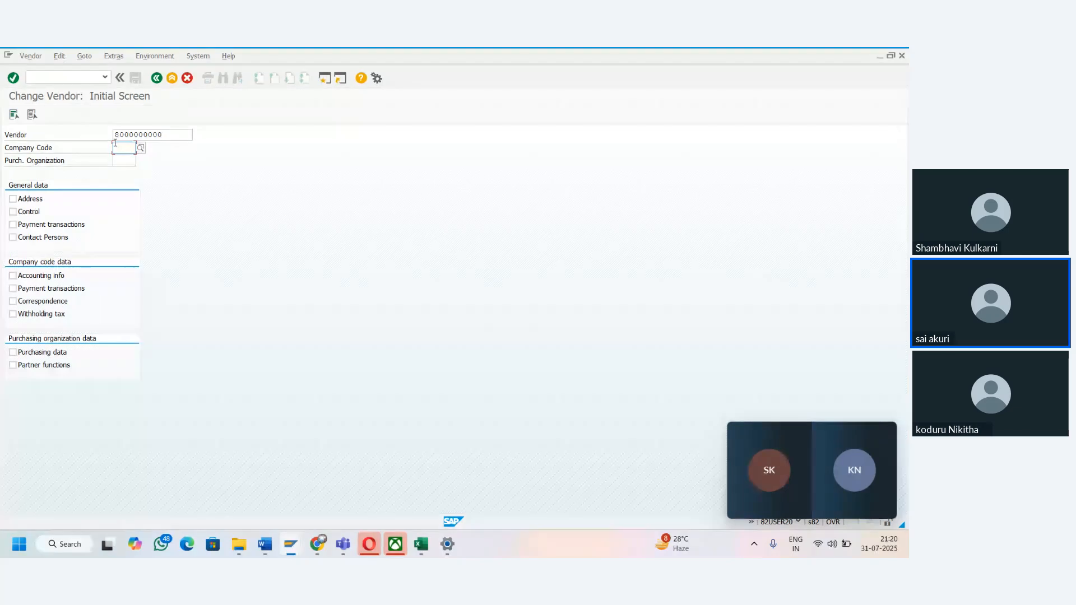
{"action": "type", "text": "TAMA"}
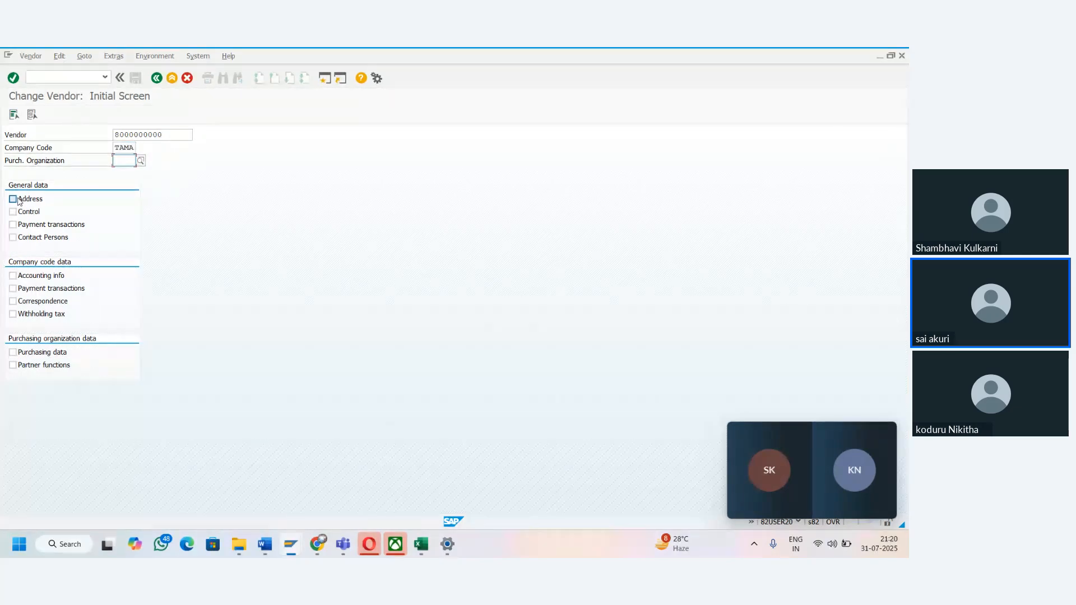
- Choose all four general data views plus the company code views Accounting info and Payment transactions
{"action": "left_click", "coordinate": [13, 200]}
{"action": "left_click", "coordinate": [13, 212]}
{"action": "left_click", "coordinate": [13, 224]}
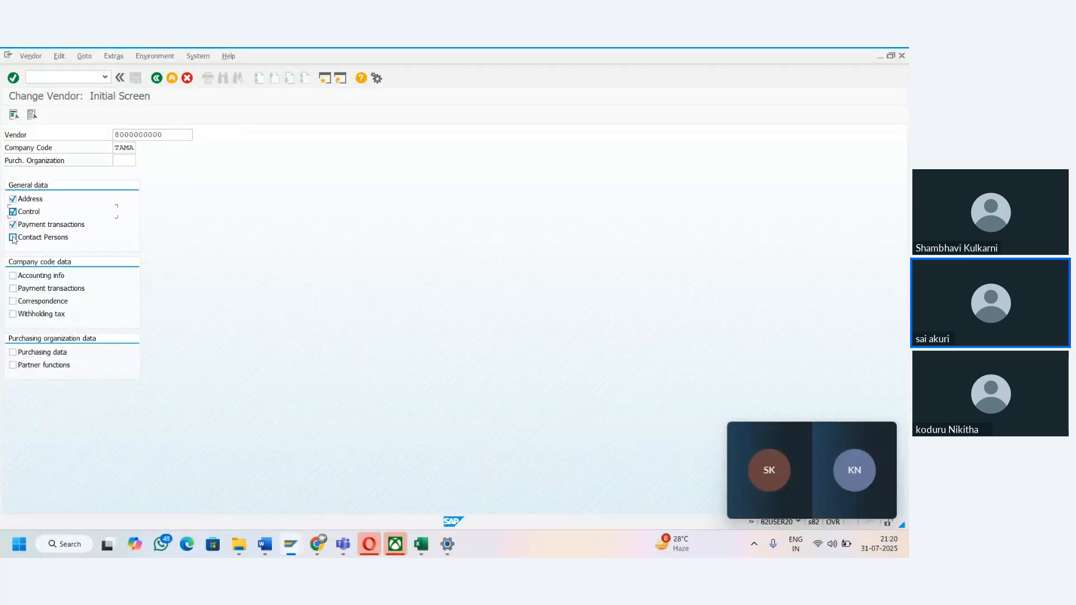
{"action": "left_click", "coordinate": [12, 237]}
{"action": "left_click", "coordinate": [13, 275]}
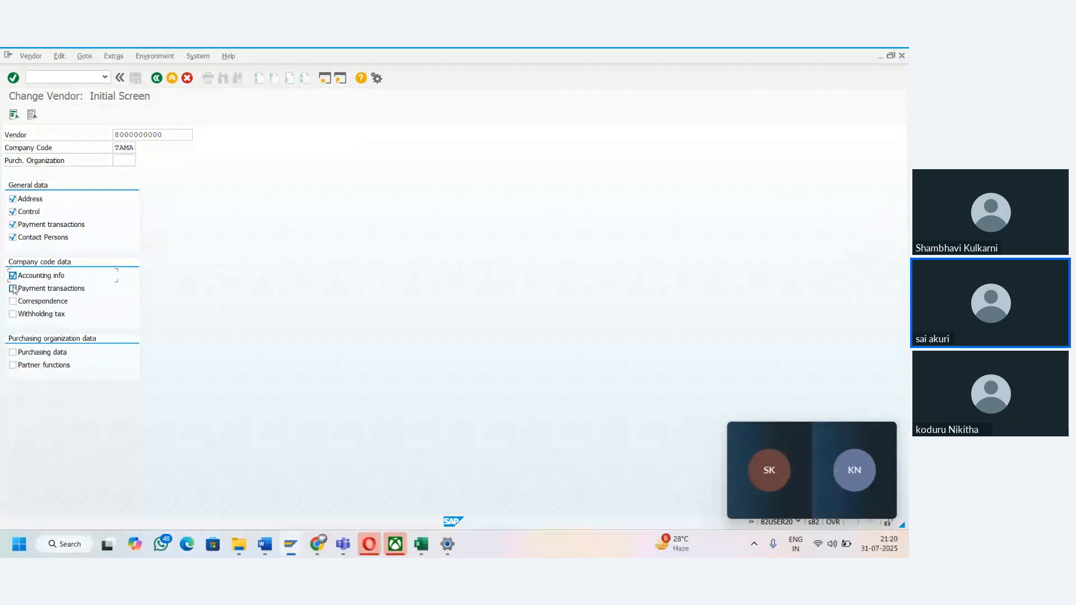
{"action": "left_click", "coordinate": [13, 289]}
- Switch to Excel, extend the company code table name in E50 to "LFB1- ZTERMS (Payment terms)", and return to the SAP Change Vendor screen
{"action": "key", "text": "alt+Tab"}
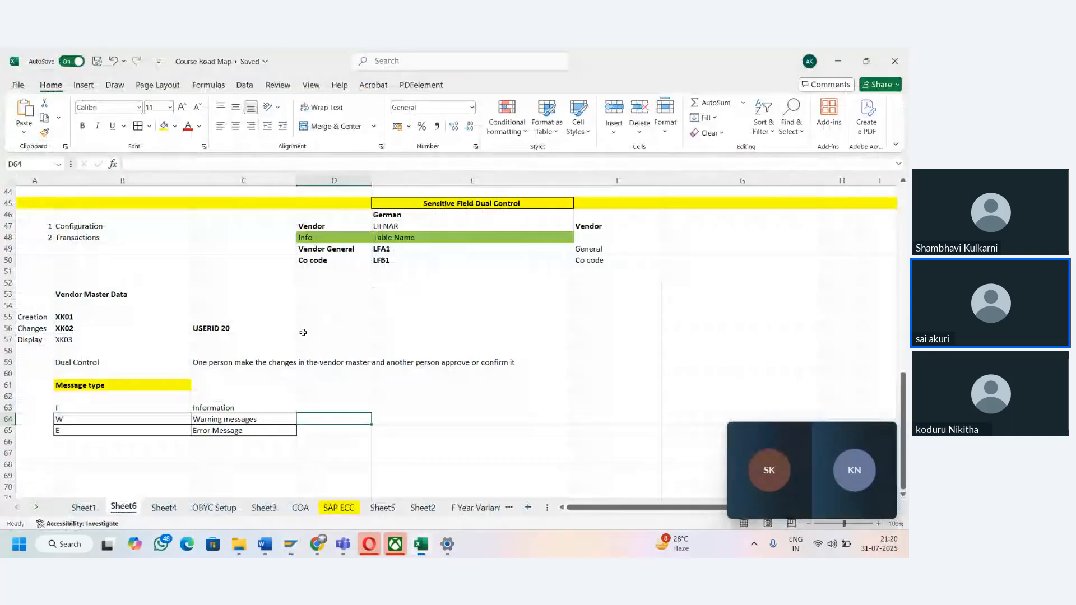
{"action": "left_click", "coordinate": [326, 257]}
{"action": "key", "text": "Right"}
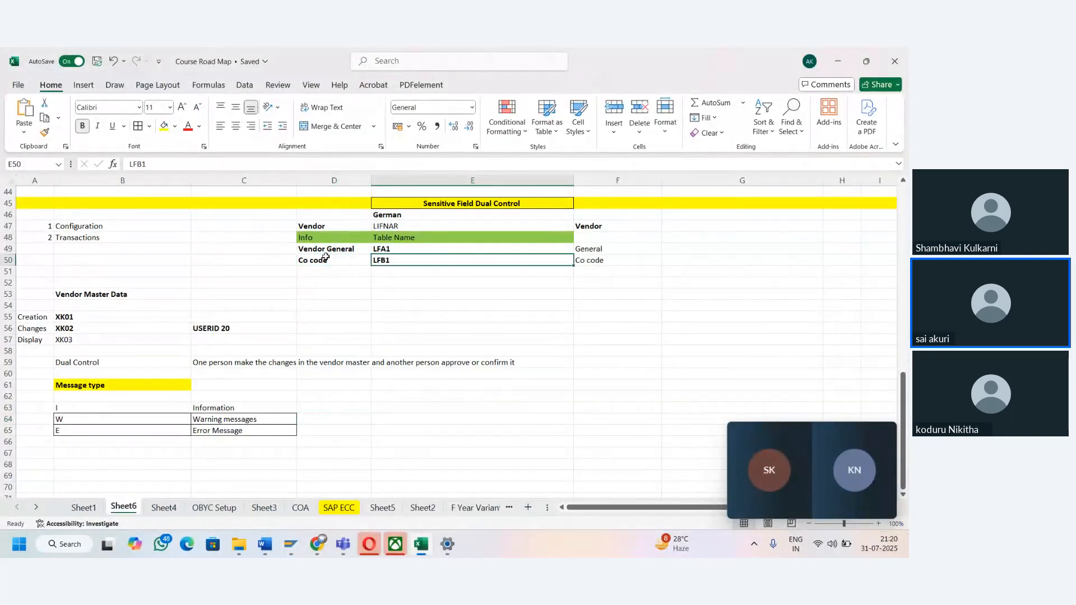
{"action": "left_click", "coordinate": [222, 163]}
{"action": "type", "text": "- "}
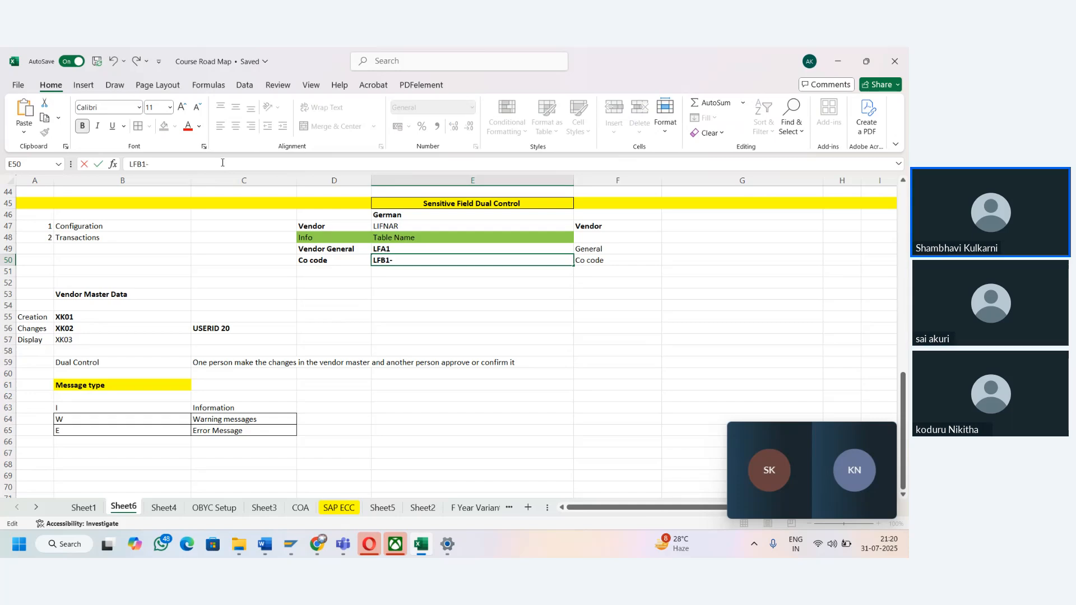
{"action": "type", "text": "ZTER"}
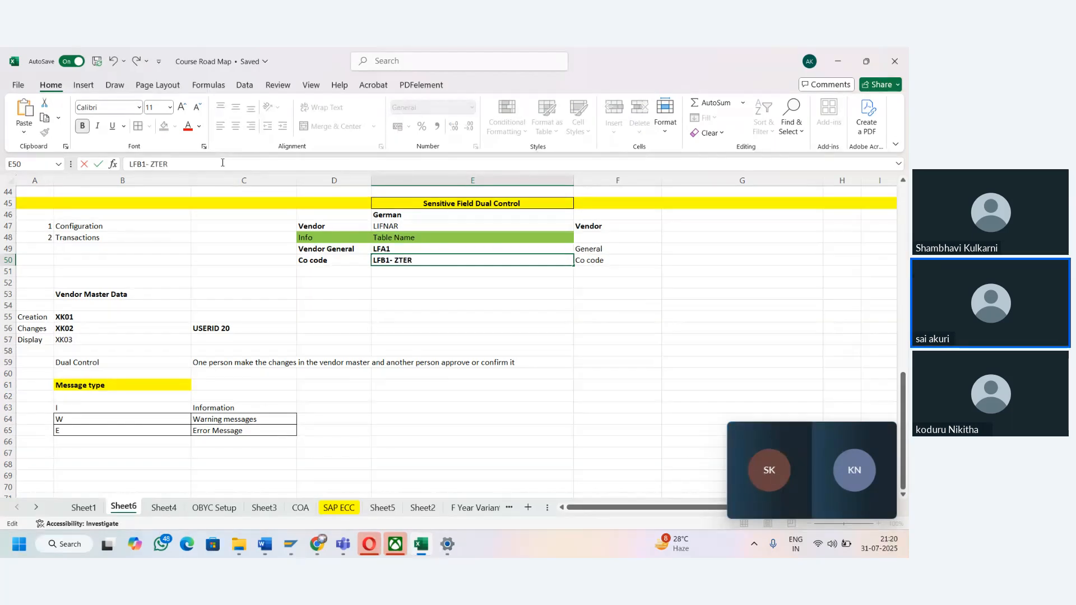
{"action": "type", "text": "MS (Payment terms)"}
{"action": "key", "text": "Tab"}
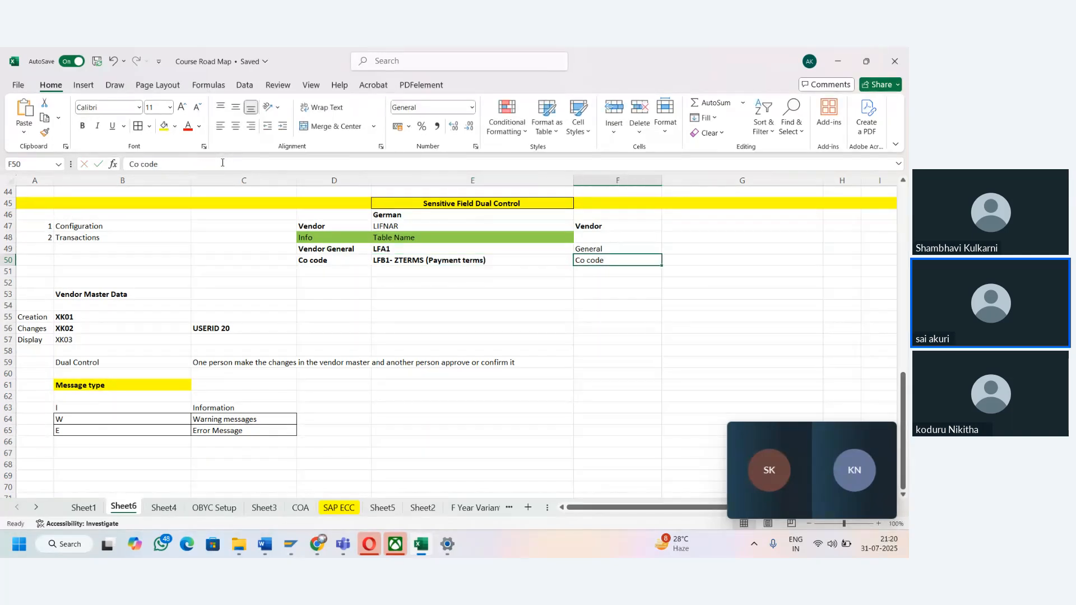
{"action": "key", "text": "alt+Tab"}
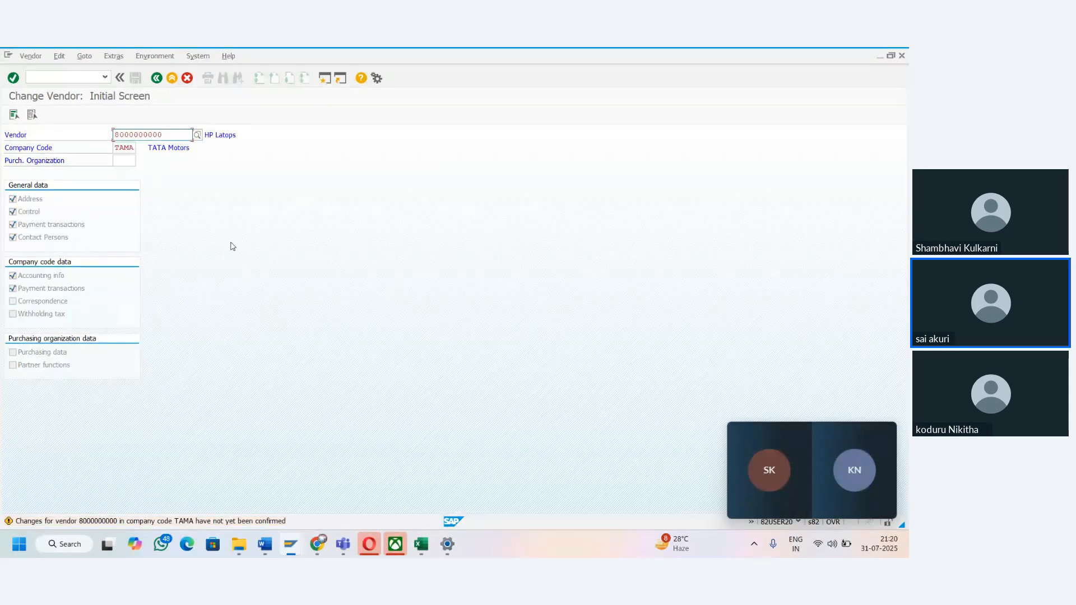
- Open the vendor master and advance through its data views to the company code Payment transactions Accounting view
{"action": "key", "text": "Return"}
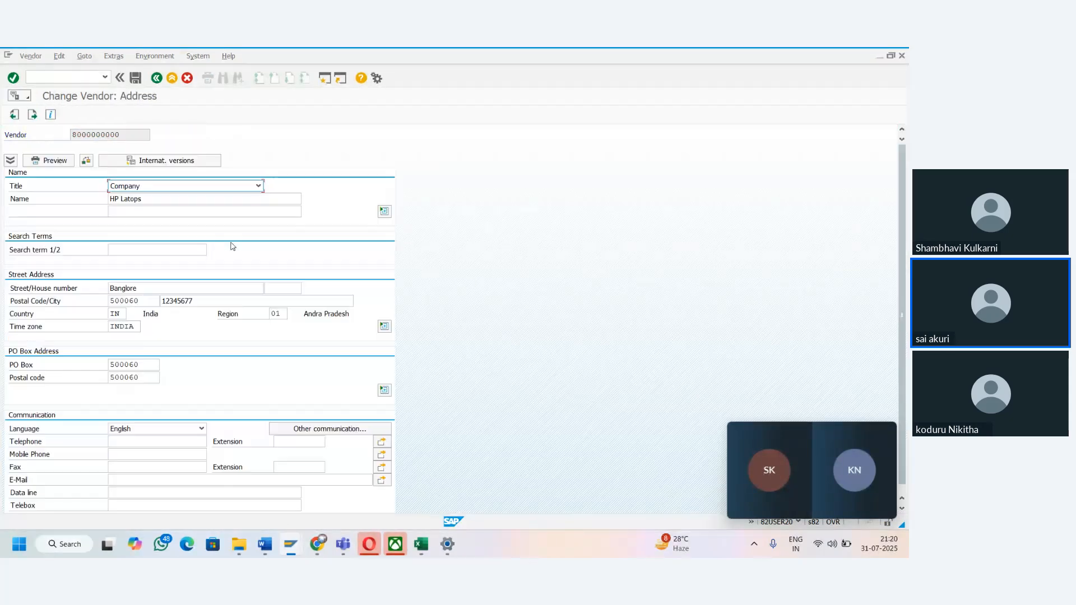
{"action": "left_click", "coordinate": [32, 116]}
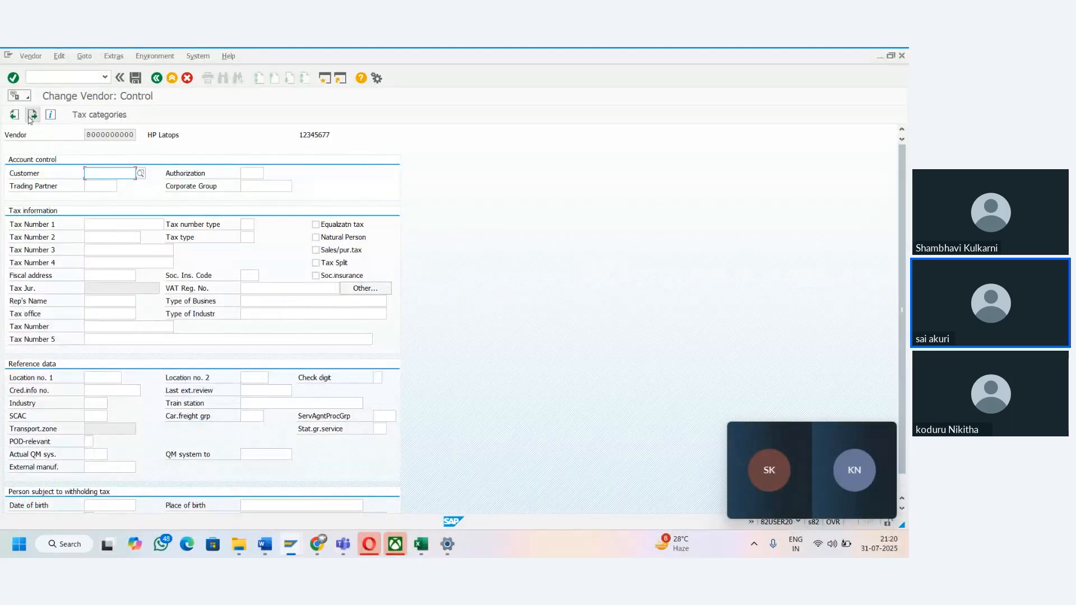
{"action": "left_click", "coordinate": [30, 117]}
{"action": "left_click", "coordinate": [33, 117]}
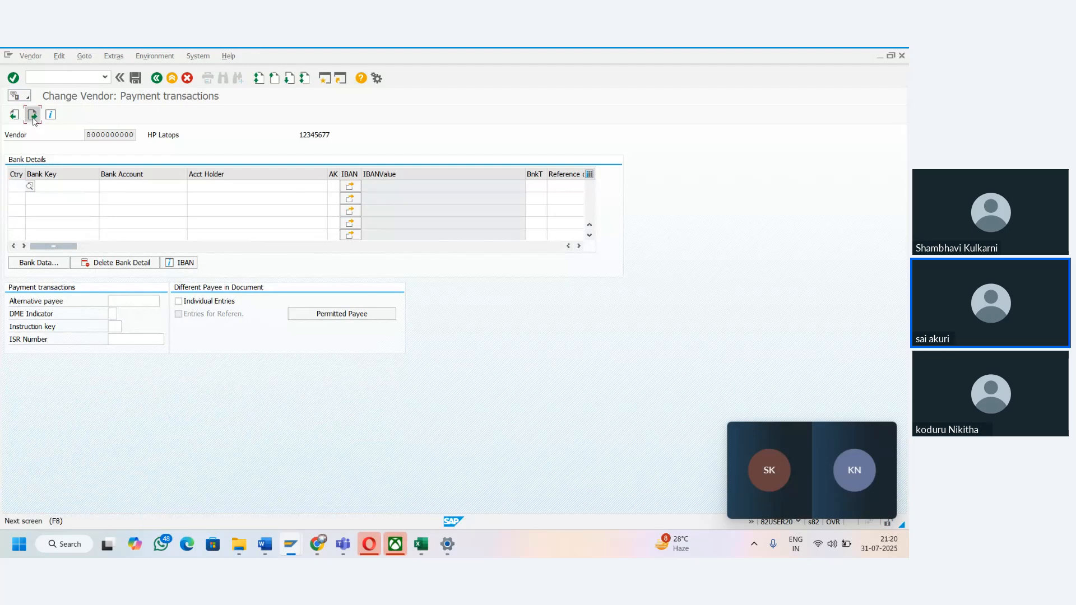
{"action": "left_click", "coordinate": [33, 118]}
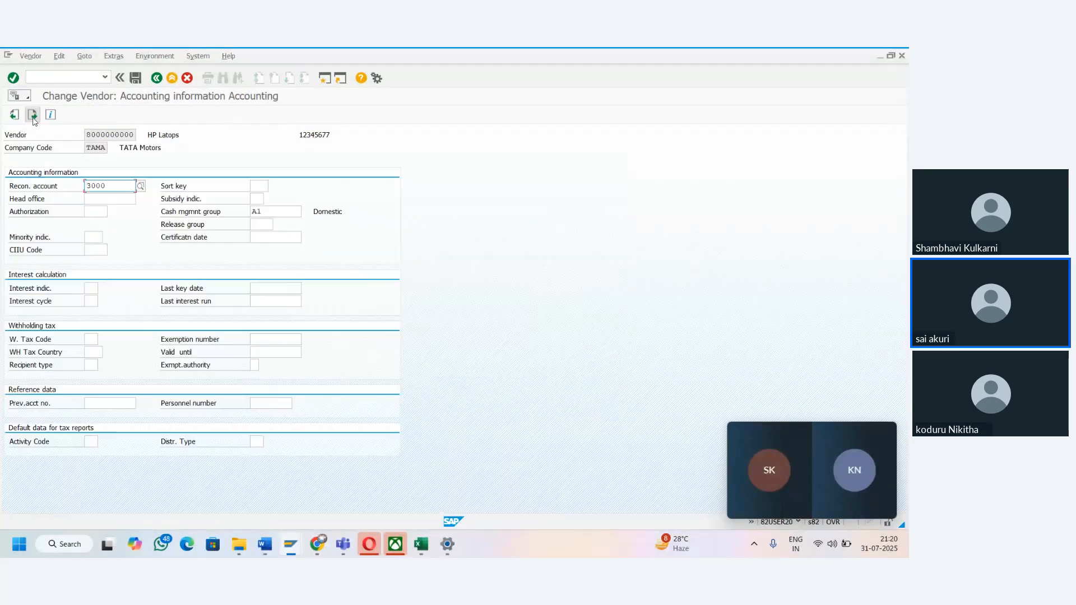
{"action": "left_click", "coordinate": [33, 118]}
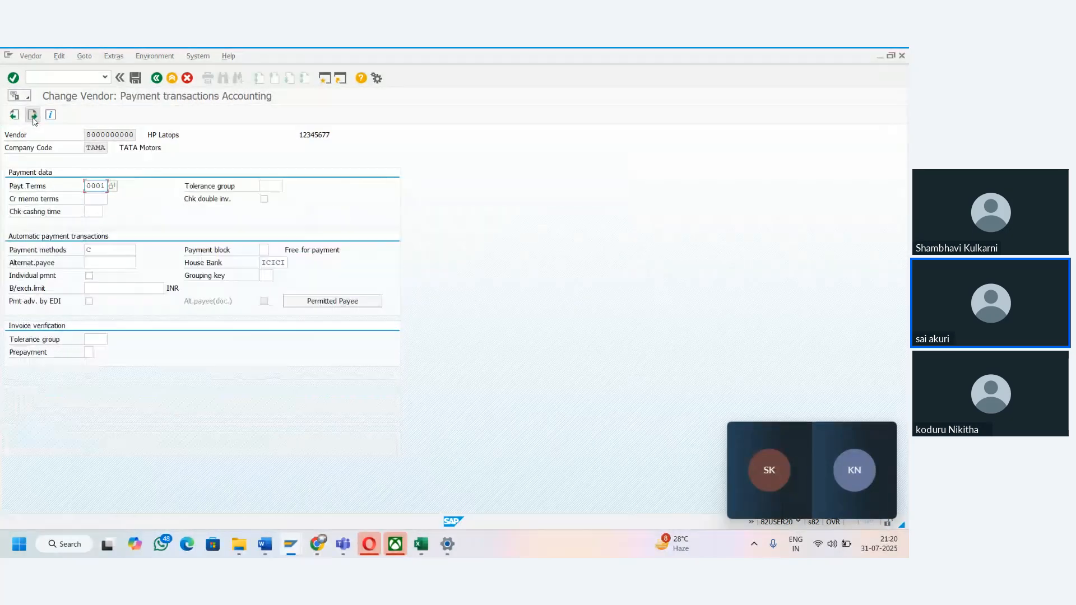
- Clear the vendor's Payt Terms field and save the vendor change
{"action": "double_click", "coordinate": [82, 187]}
{"action": "key", "text": "Delete"}
{"action": "left_click", "coordinate": [136, 78]}
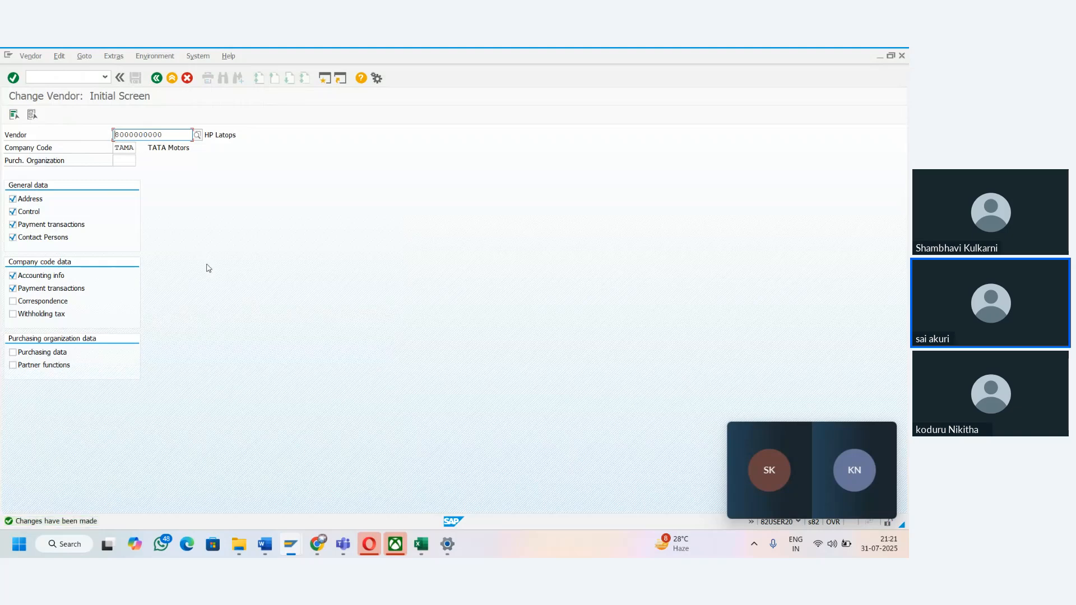
- Call up the same vendor for change again, open the status message's detailed help, and reposition the help window for reading
{"action": "key", "text": "Return"}
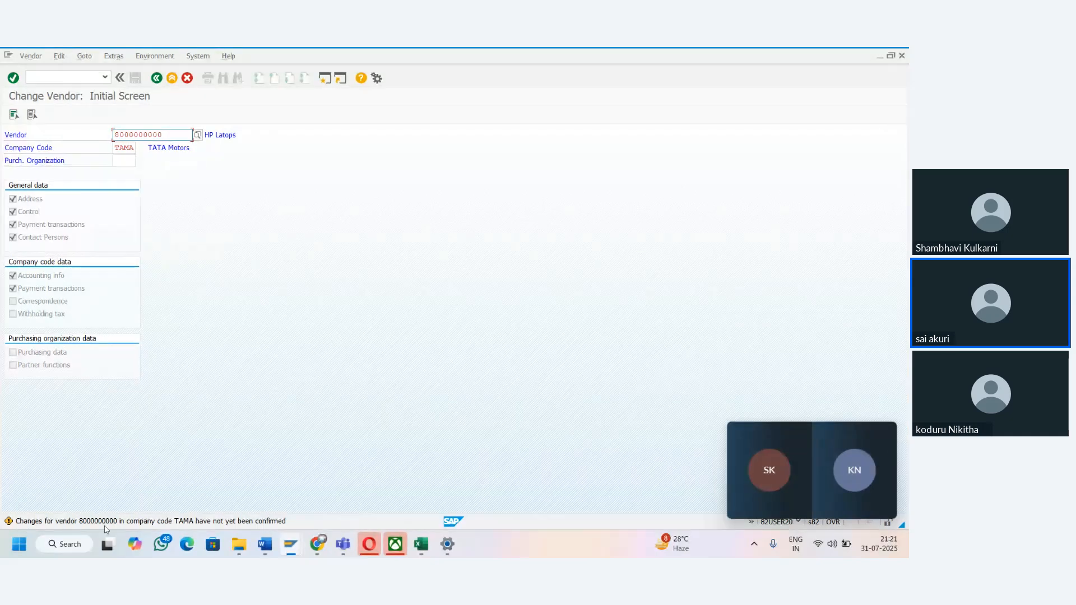
{"action": "double_click", "coordinate": [272, 521]}
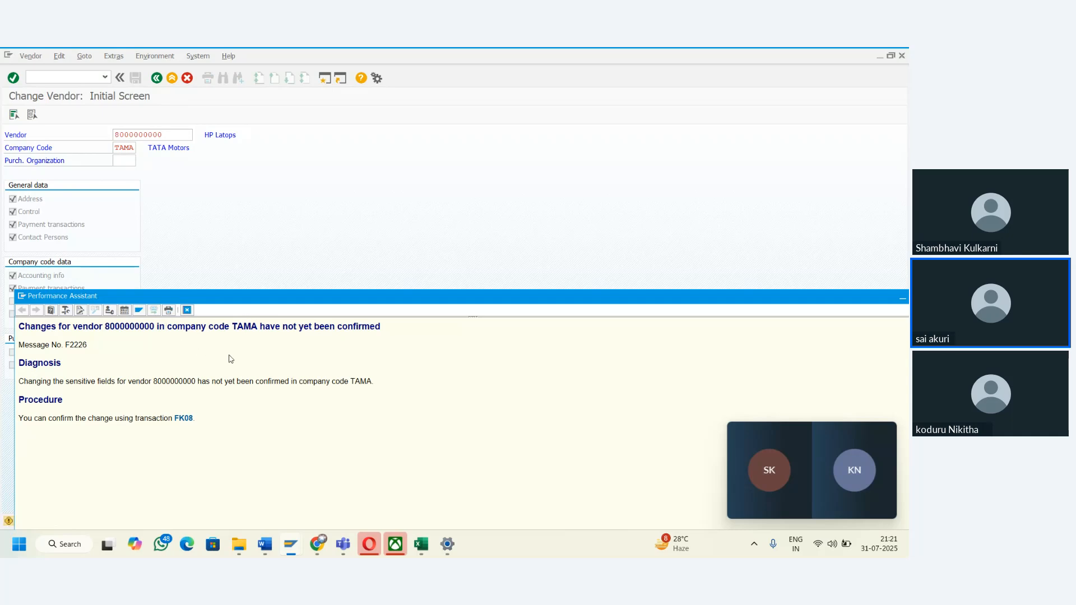
{"action": "left_click_drag", "start_coordinate": [309, 302], "coordinate": [423, 187]}
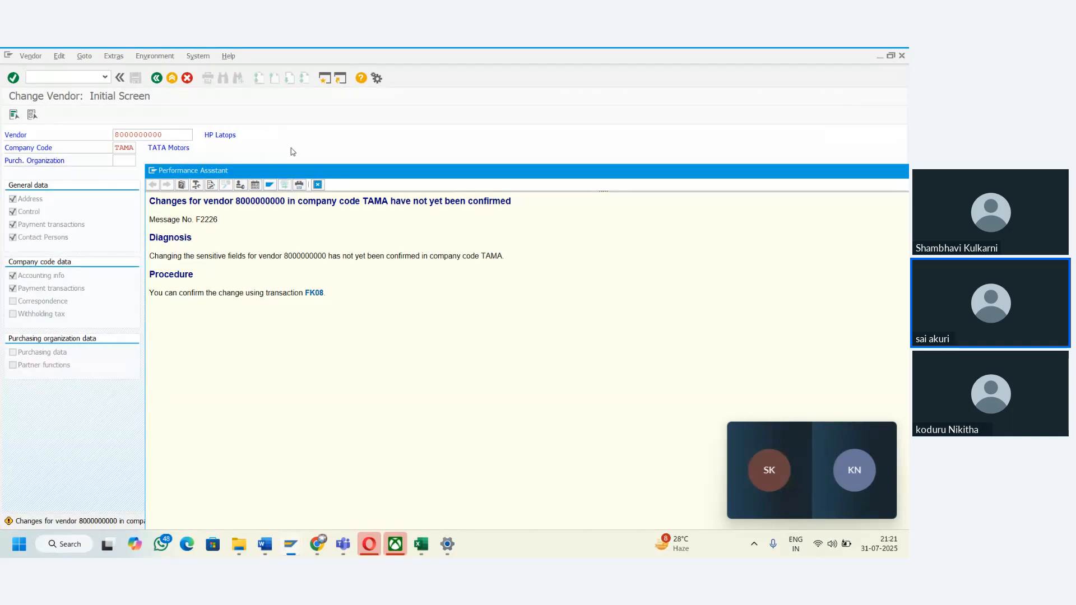
- Move the message help window aside, close it, and copy the vendor number from the Change Vendor initial screen
{"action": "left_click_drag", "start_coordinate": [430, 168], "coordinate": [281, 182]}
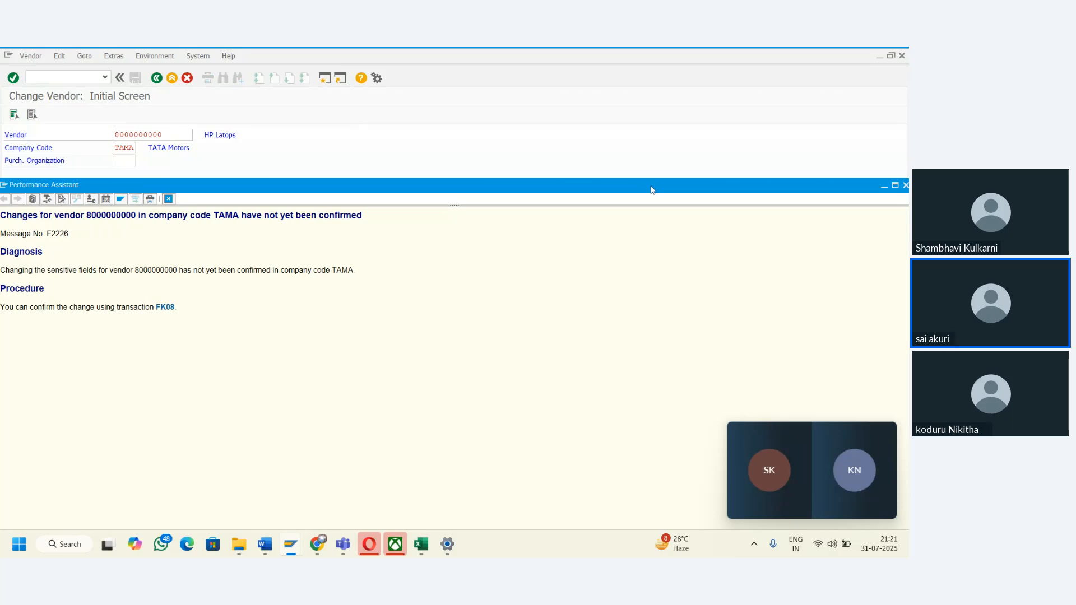
{"action": "left_click_drag", "start_coordinate": [652, 190], "coordinate": [530, 213]}
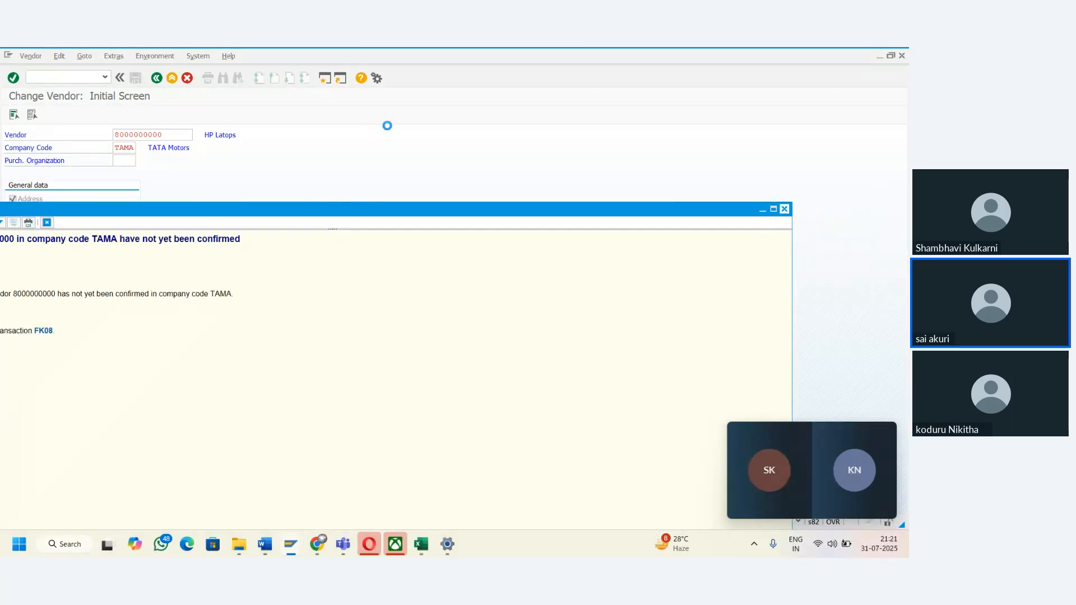
{"action": "double_click", "coordinate": [170, 131]}
{"action": "key", "text": "ctrl+c"}
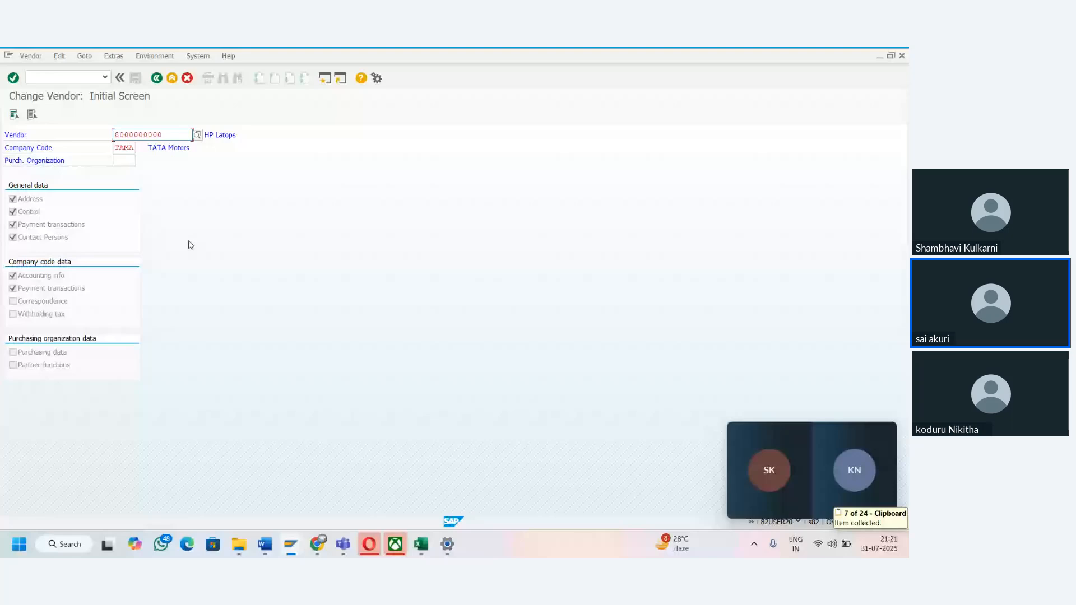
- Try to open the same vendor for change again, and exit the Change Vendor transaction, minimising its window
{"action": "key", "text": "Return"}
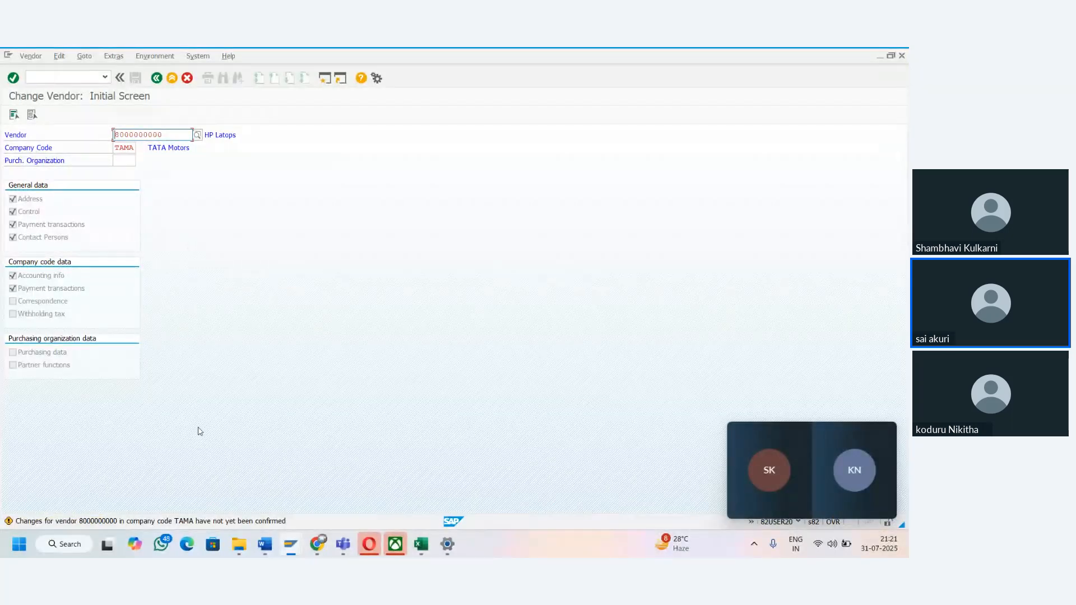
{"action": "left_click", "coordinate": [157, 78]}
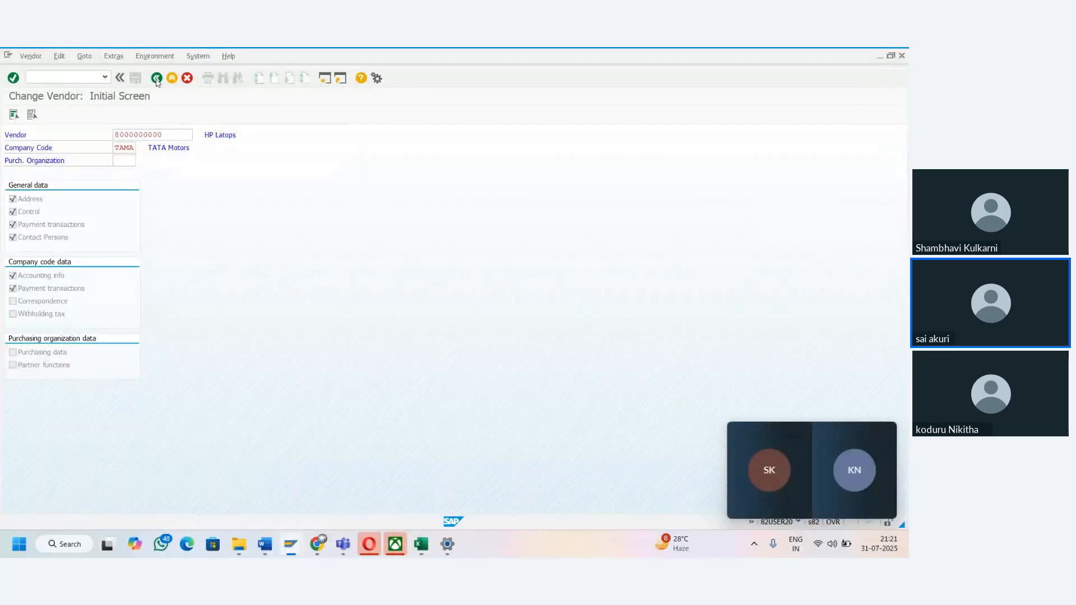
{"action": "left_click", "coordinate": [880, 56]}
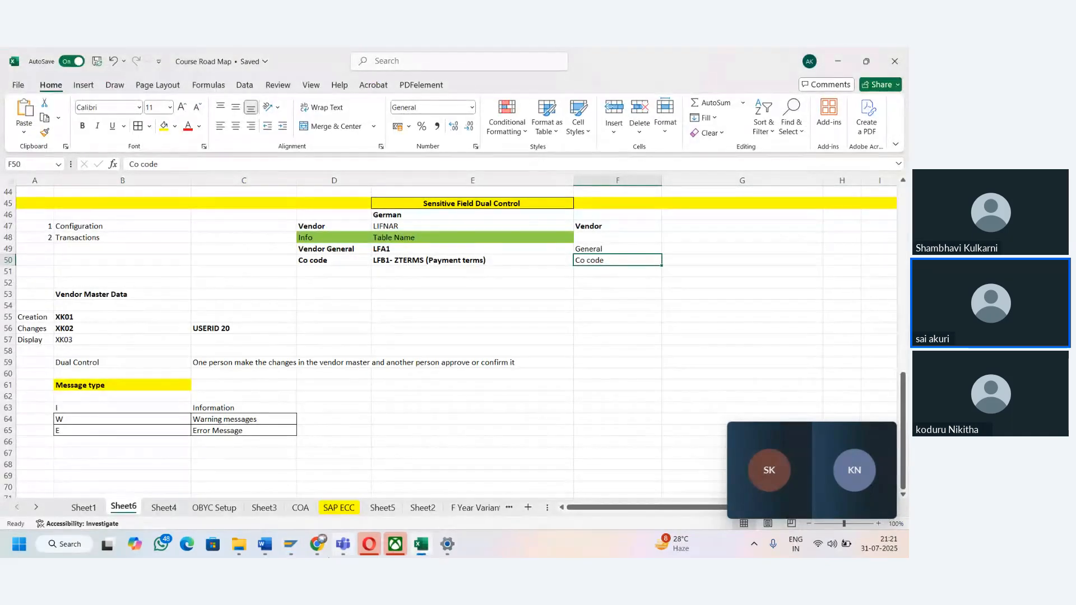
- Log on to the SAP 9PM Batch connection as the second user 82USER29, entering the account password
{"action": "mouse_move", "coordinate": [296, 554]}
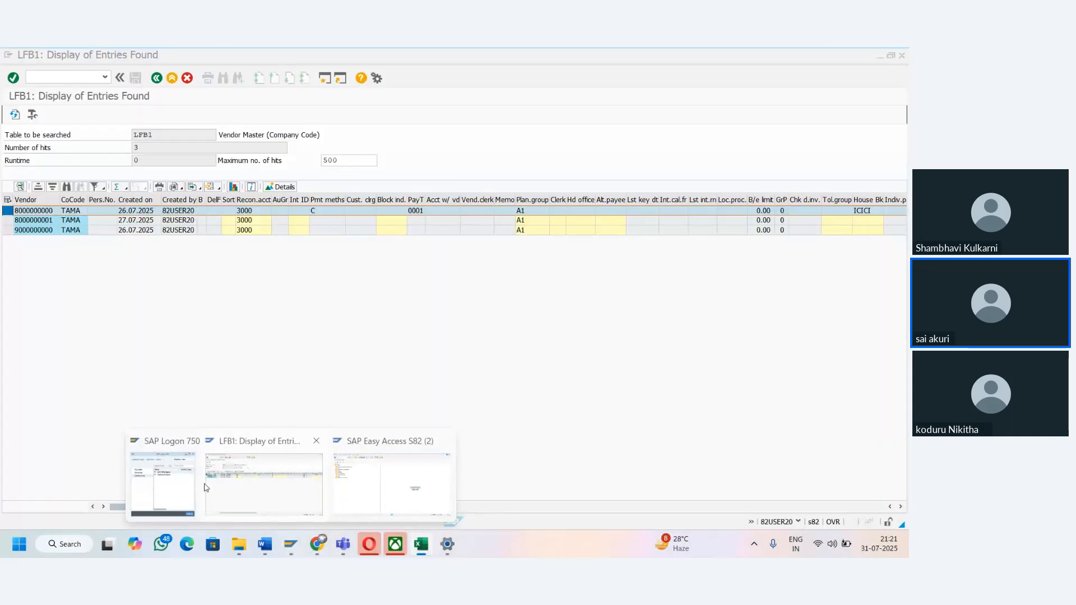
{"action": "left_click", "coordinate": [169, 485]}
{"action": "double_click", "coordinate": [180, 164]}
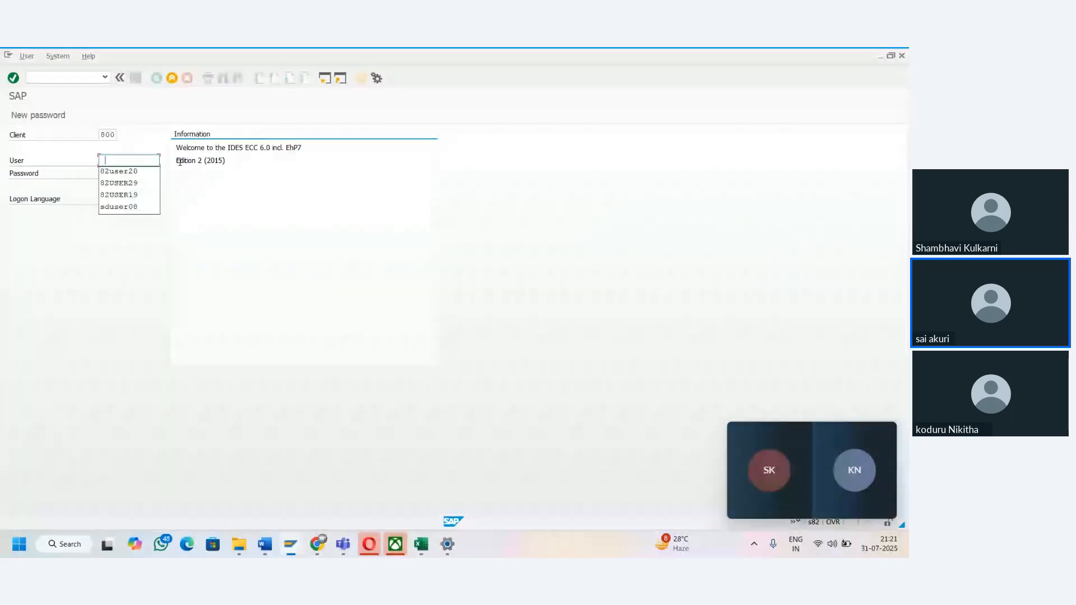
{"action": "key", "text": "Down"}
{"action": "key", "text": "Down"}
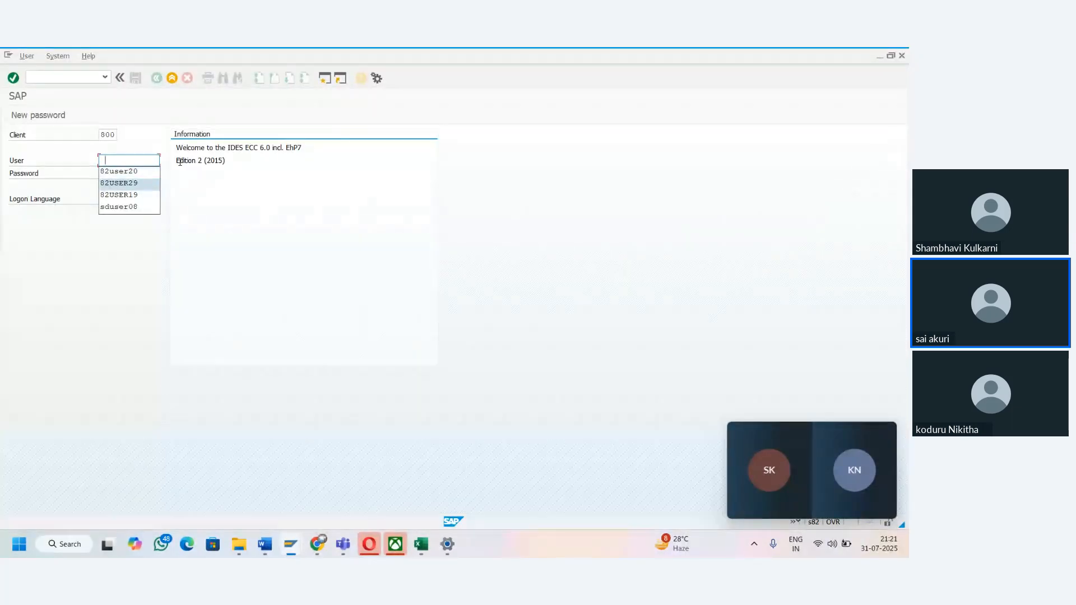
{"action": "key", "text": "Right"}
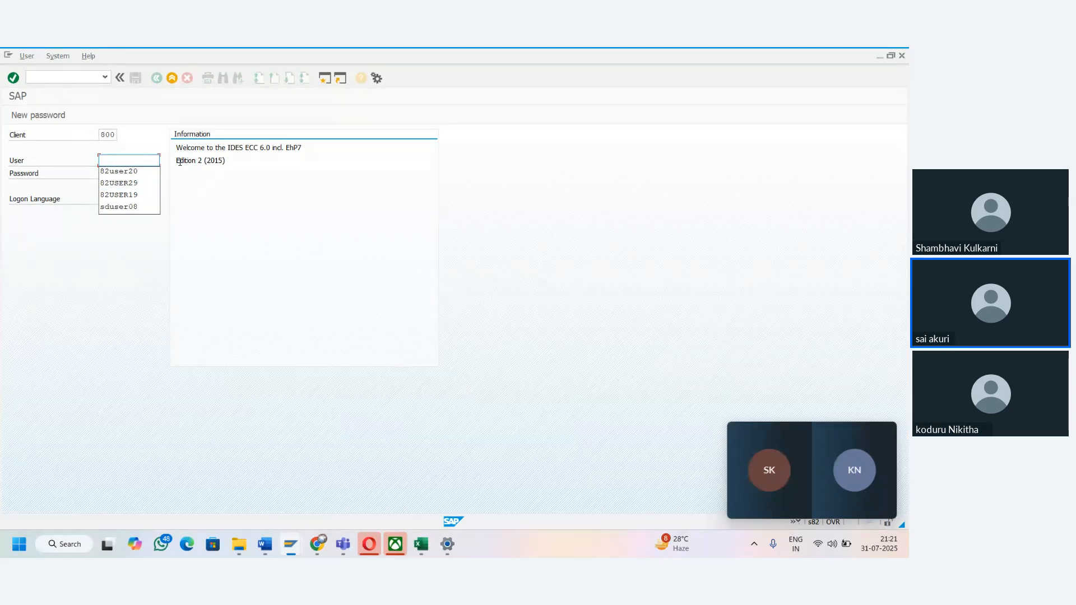
{"action": "key", "text": "Down"}
{"action": "key", "text": "Down"}
{"action": "key", "text": "Tab"}
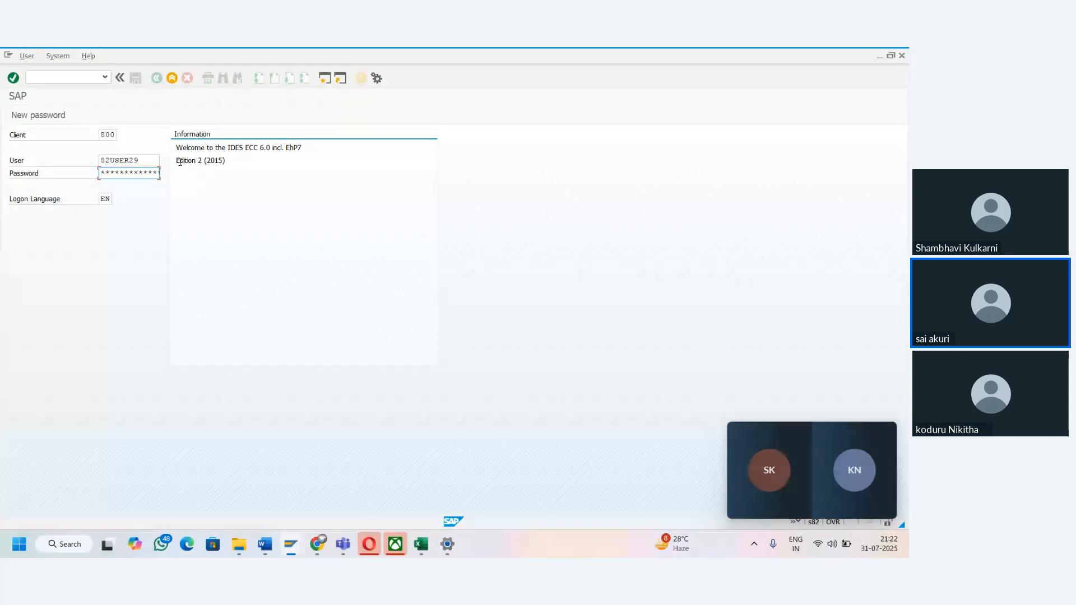
{"action": "key", "text": "Return"}
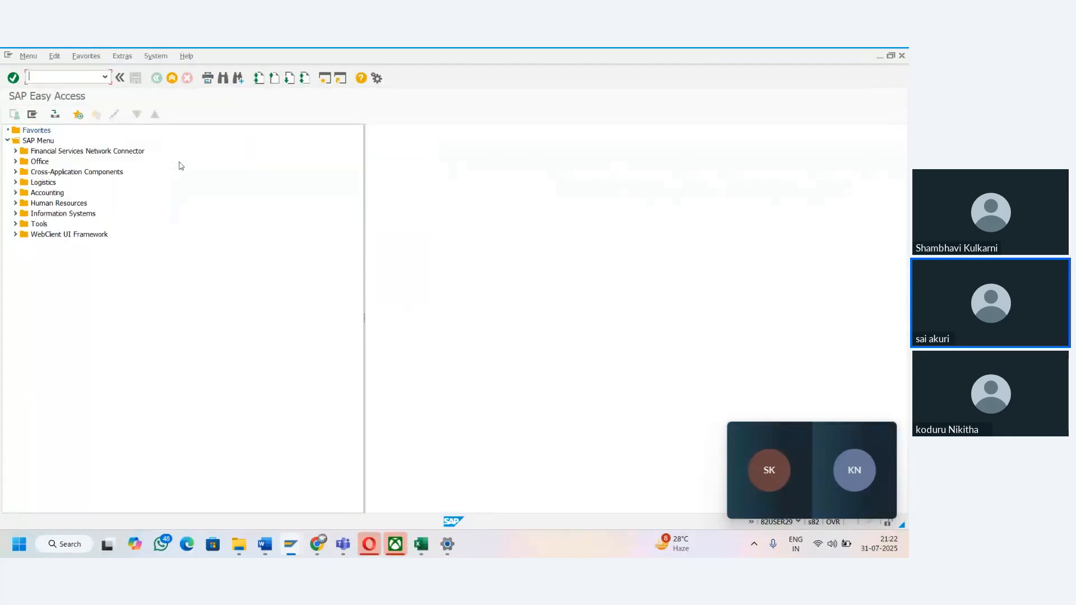
- Run transaction FK08 and open the HP Latops vendor in company code TAMA for change confirmation
{"action": "type", "text": "FK08"}
{"action": "key", "text": "Return"}
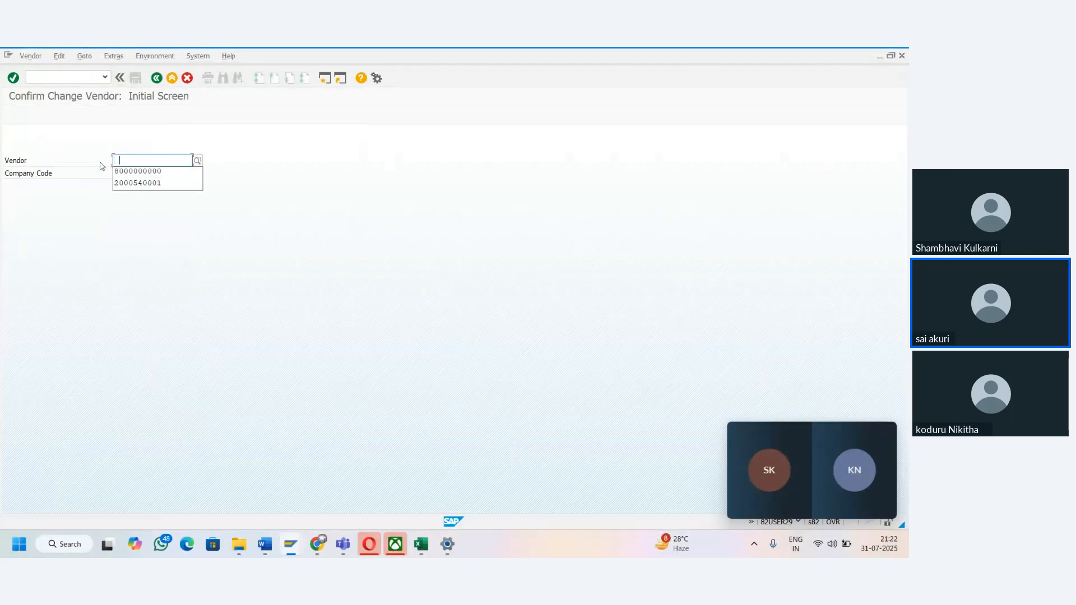
{"action": "key", "text": "Down"}
{"action": "key", "text": "Tab"}
{"action": "key", "text": "Down"}
{"action": "key", "text": "Down"}
{"action": "key", "text": "Tab"}
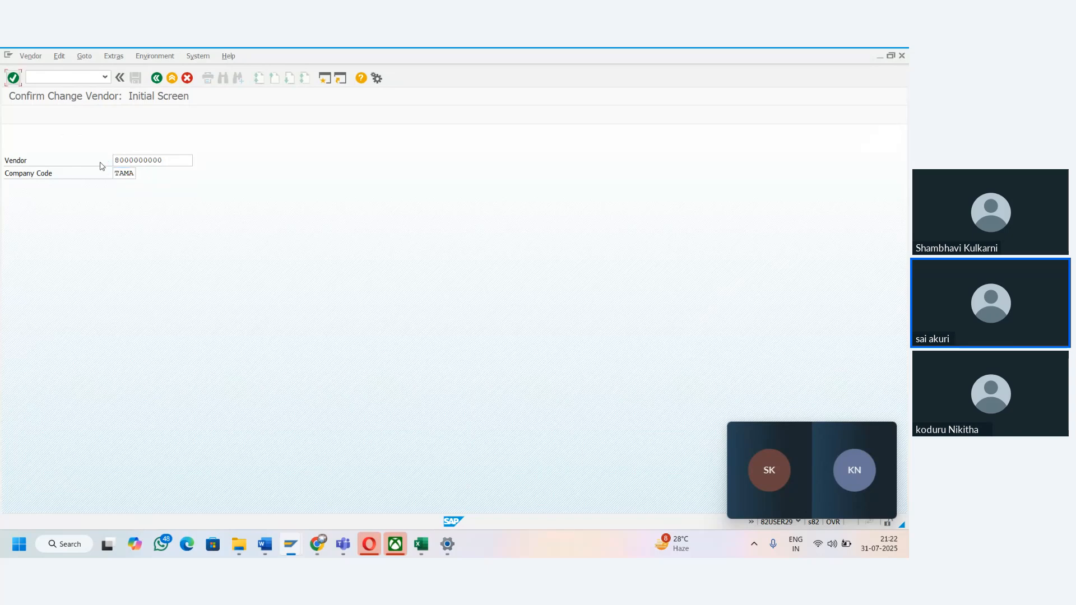
{"action": "left_click", "coordinate": [13, 78]}
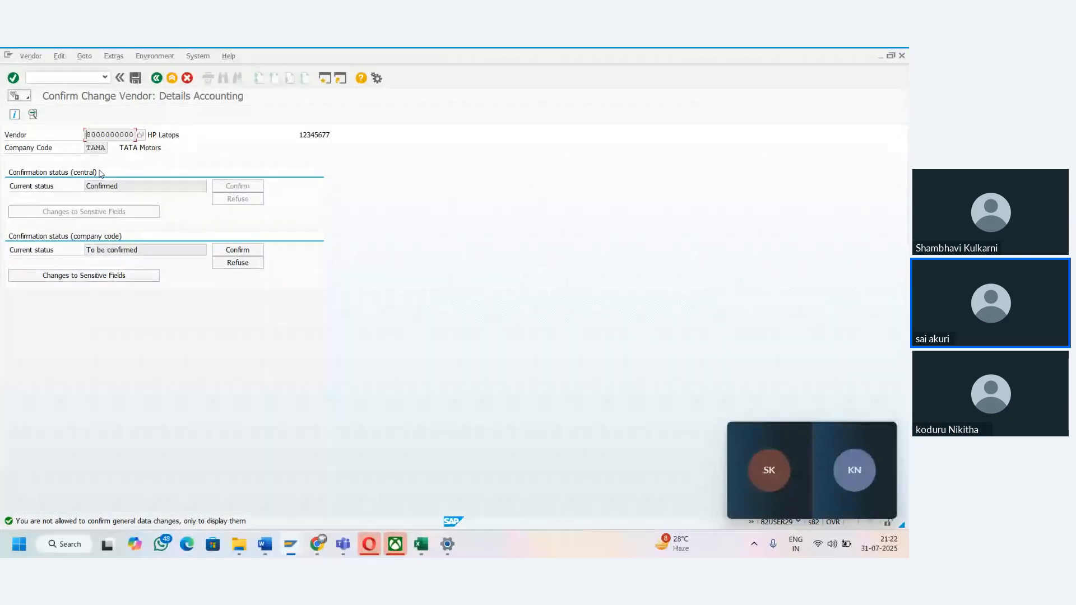
- Confirm and save the vendor's company code changes, and log off the second user
{"action": "left_click", "coordinate": [228, 253]}
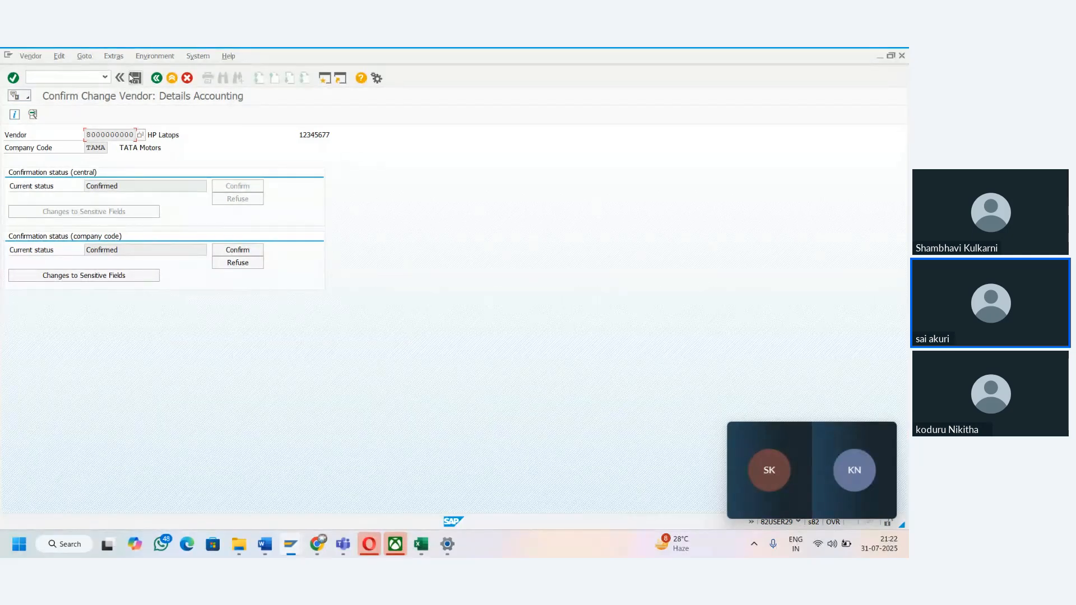
{"action": "left_click", "coordinate": [135, 78]}
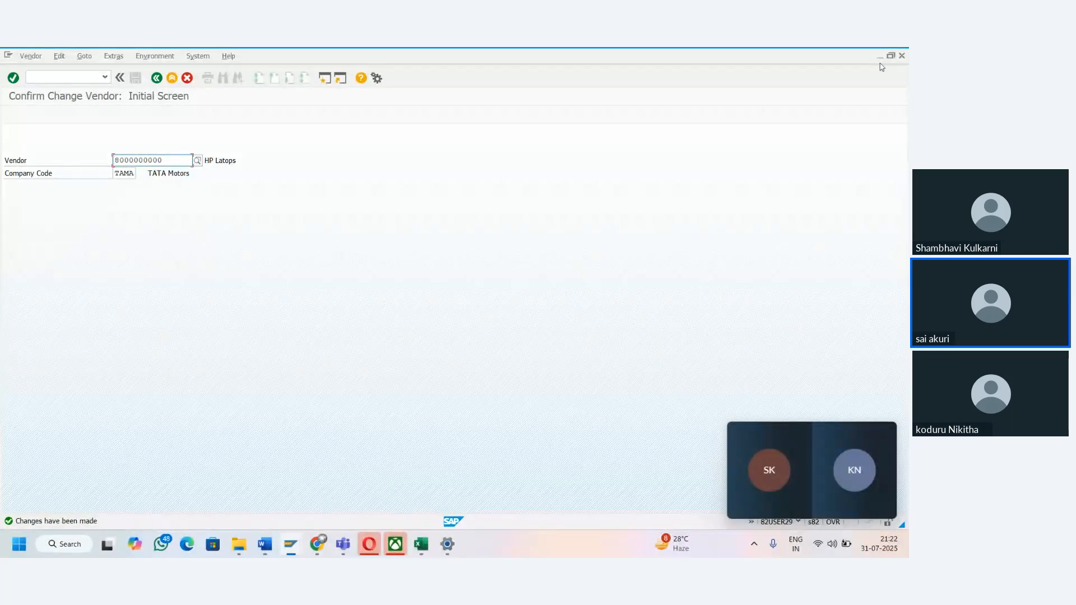
{"action": "left_click", "coordinate": [901, 56]}
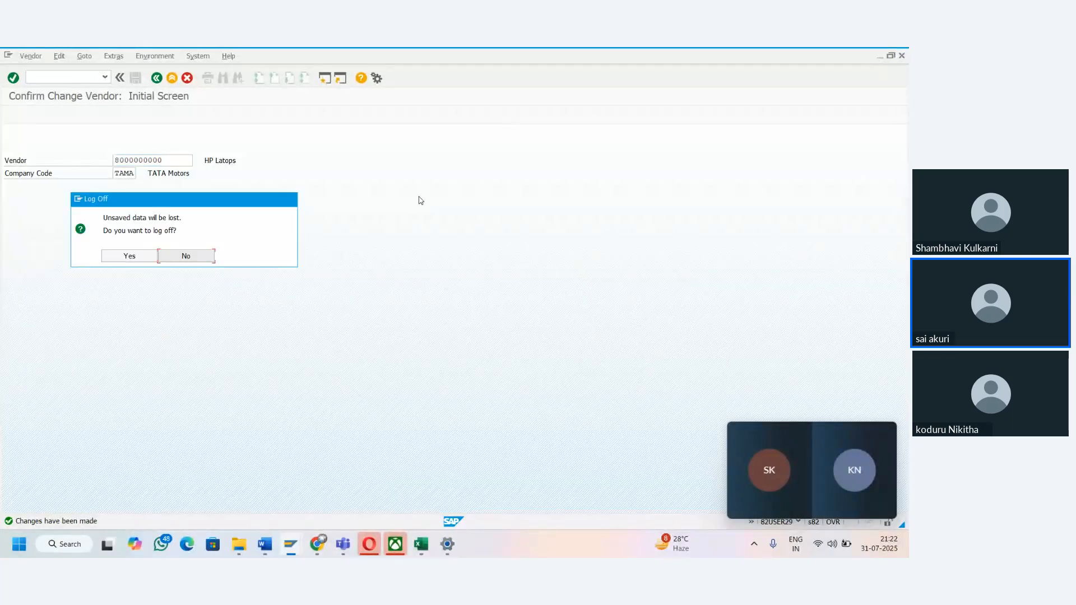
{"action": "left_click", "coordinate": [124, 257]}
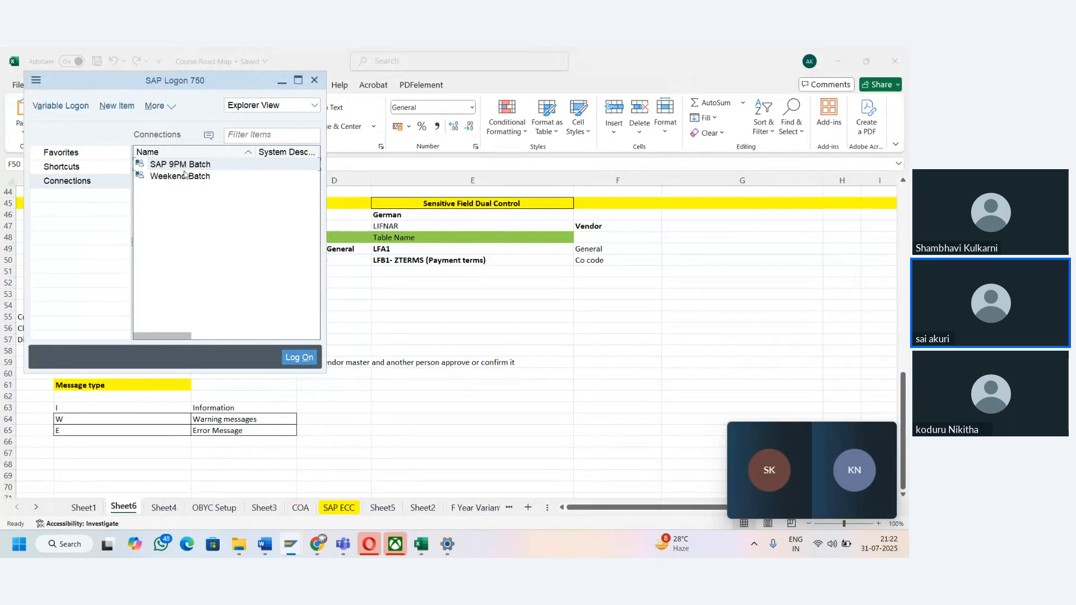
- Log on to SAP 9PM Batch as 82USER20 with the account password, continuing this logon and ending any others
{"action": "double_click", "coordinate": [181, 164]}
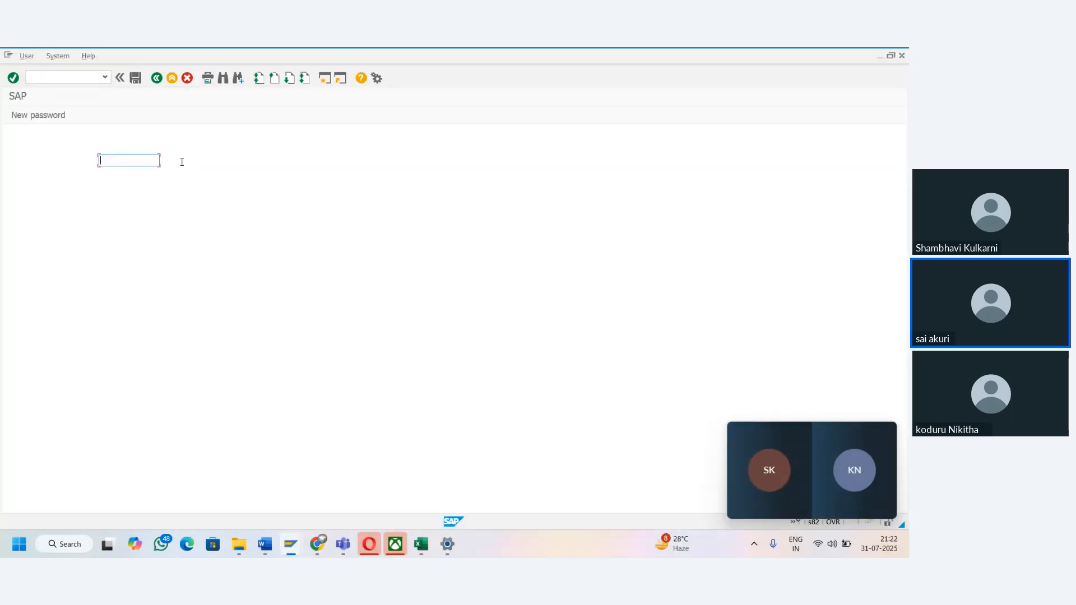
{"action": "key", "text": "Down"}
{"action": "key", "text": "Down"}
{"action": "key", "text": "Tab"}
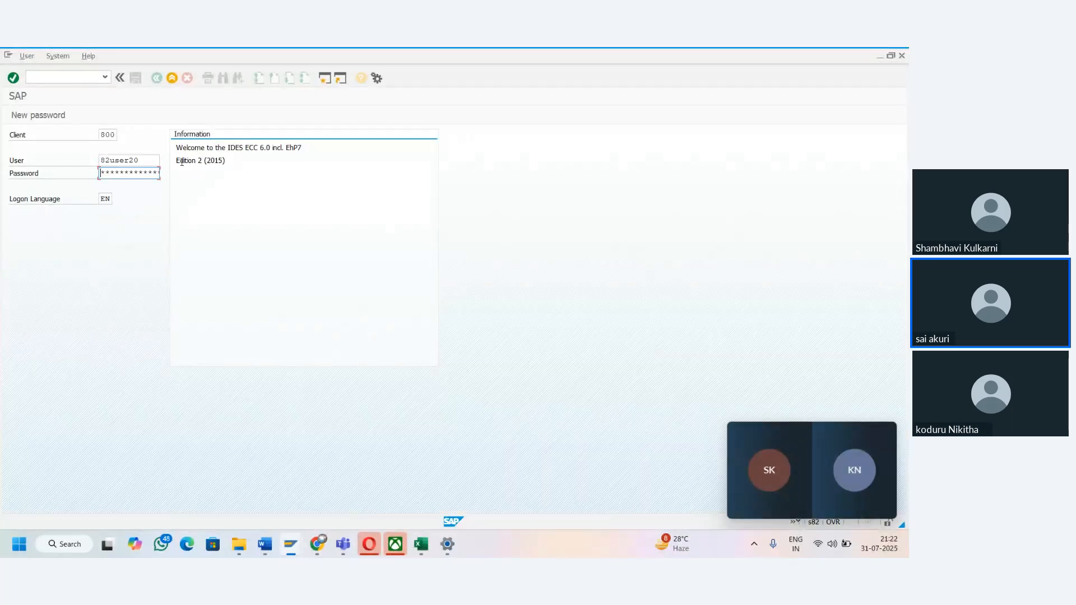
{"action": "type", "text": "****"}
{"action": "key", "text": "Return"}
{"action": "left_click", "coordinate": [54, 371]}
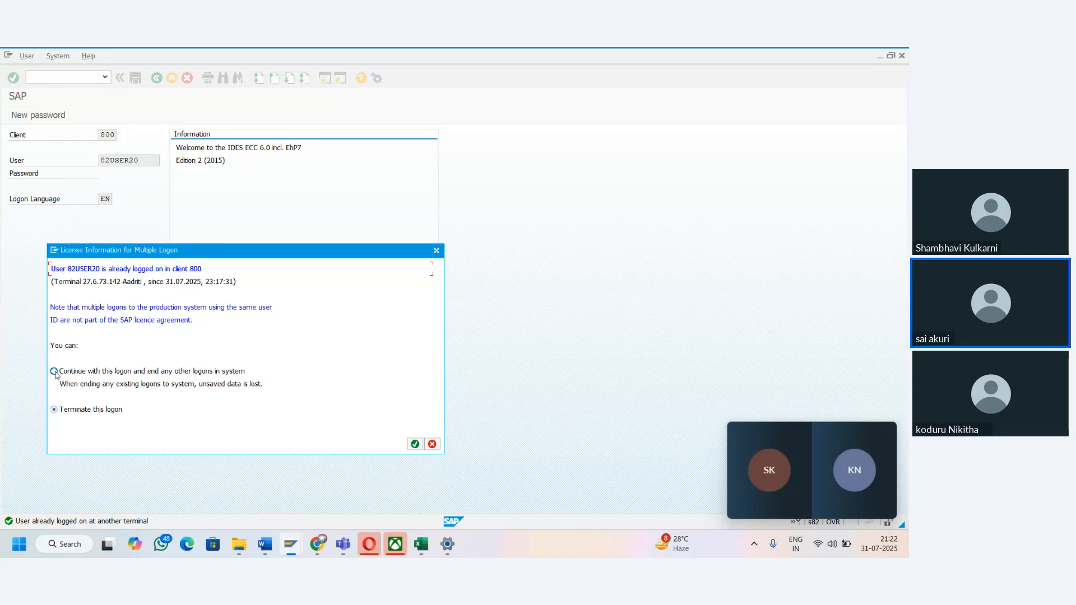
{"action": "key", "text": "Return"}
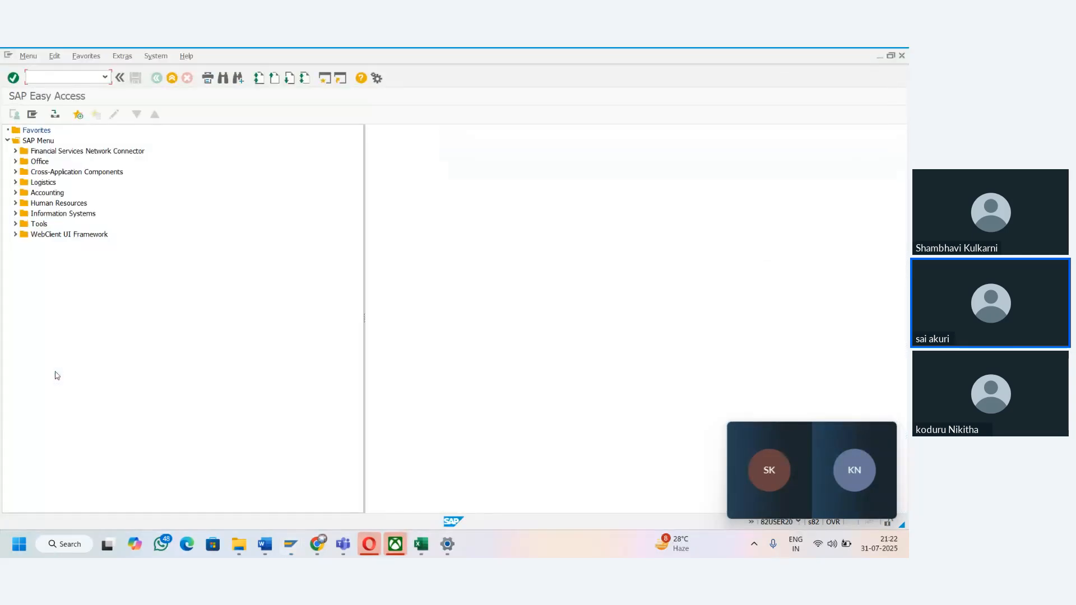
- Run transaction XK02 and enter the HP Latops vendor number with company code TAMA
{"action": "type", "text": "XK)2"}
{"action": "key", "text": "Return"}
{"action": "type", "text": "X"}
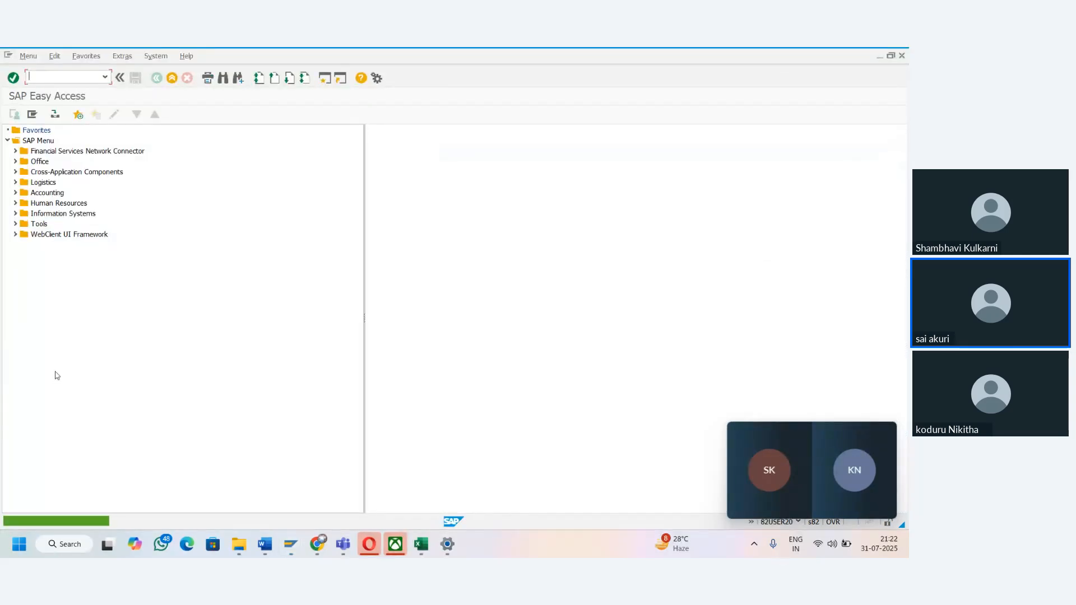
{"action": "type", "text": "k02"}
{"action": "key", "text": "Return"}
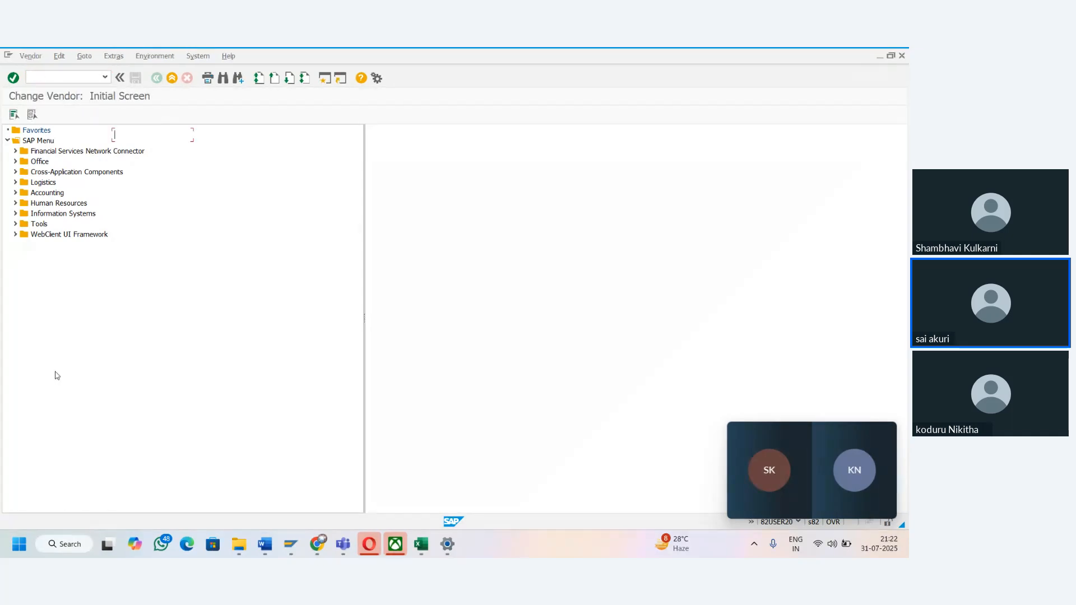
{"action": "key", "text": "space"}
{"action": "key", "text": "Down"}
{"action": "key", "text": "Tab"}
{"action": "key", "text": "space"}
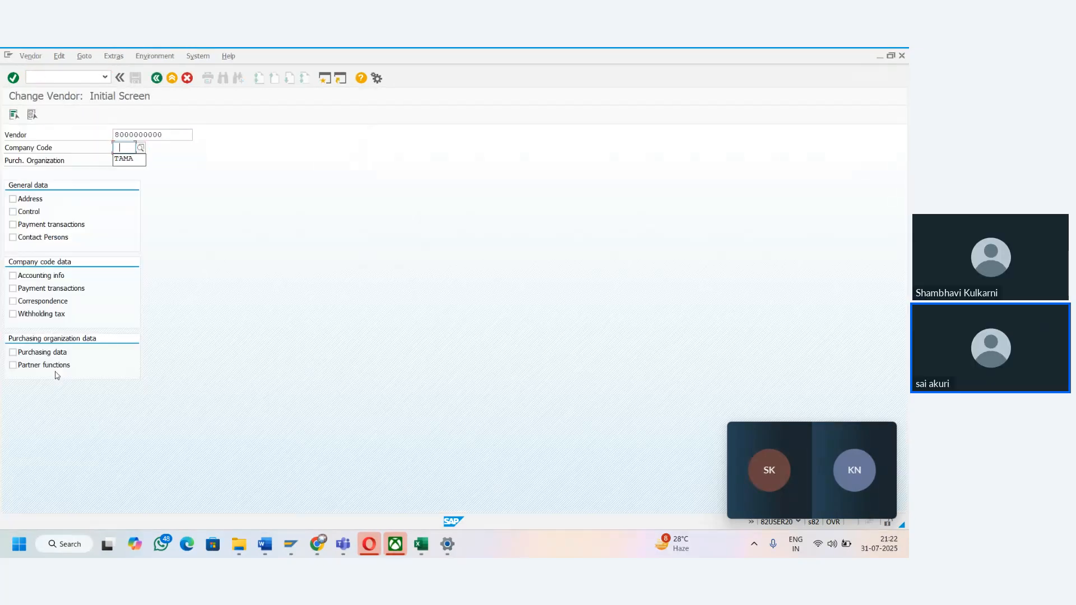
{"action": "key", "text": "Down"}
{"action": "key", "text": "Tab"}
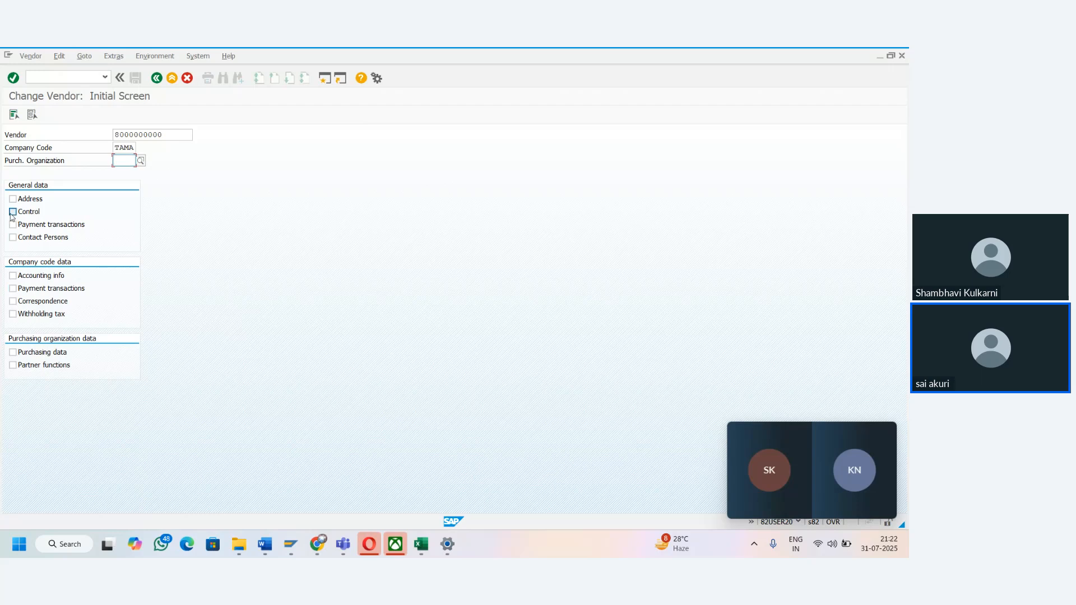
- Select the company code Accounting info and Payment transactions views, and advance to the vendor's Payment transactions Accounting view
{"action": "left_click", "coordinate": [13, 275]}
{"action": "left_click", "coordinate": [12, 288]}
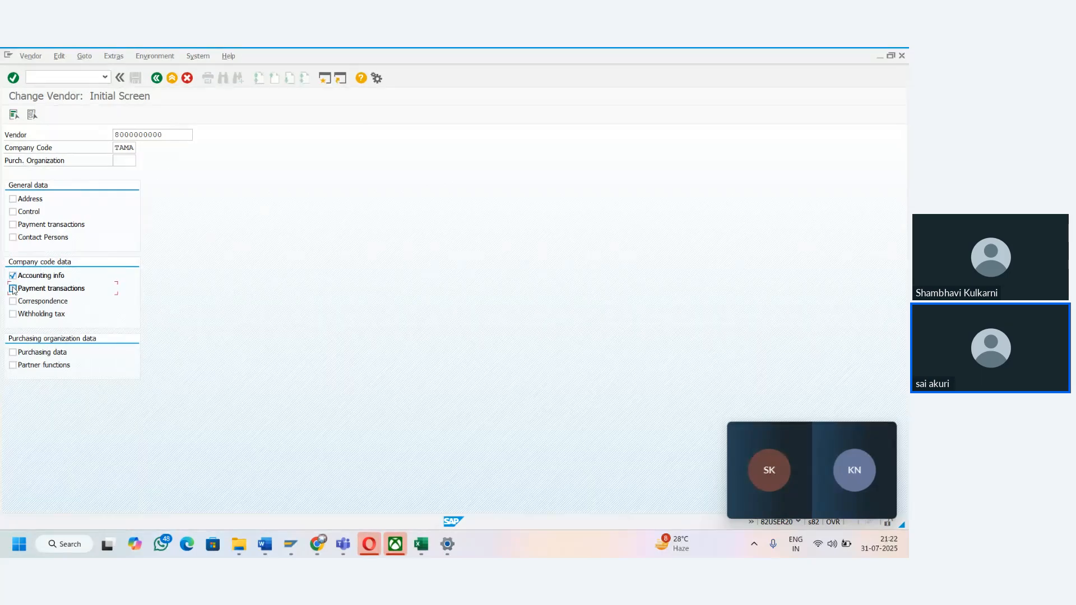
{"action": "left_click", "coordinate": [13, 78]}
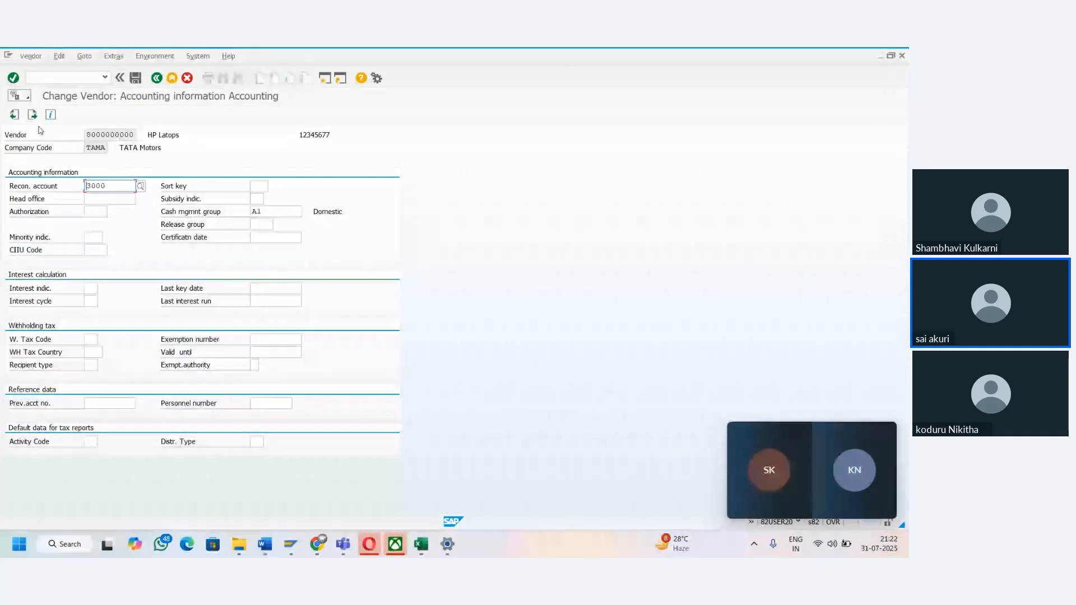
{"action": "left_click", "coordinate": [32, 114]}
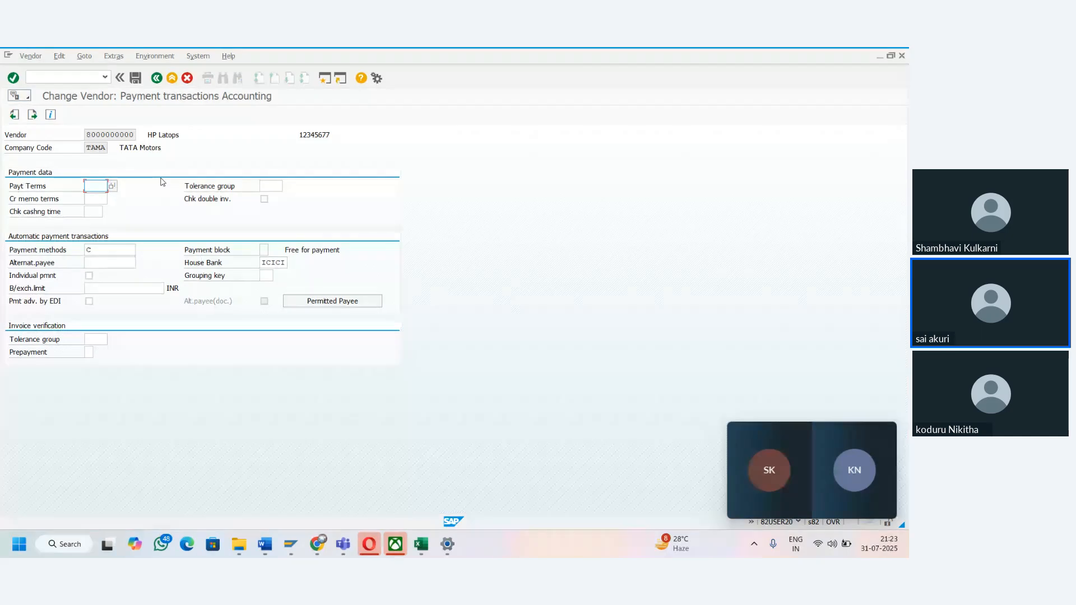
- Switch to the Course Road Map workbook in Excel and enter "One user we made the chages from XK02" in cell B67
{"action": "key", "text": "alt+Tab"}
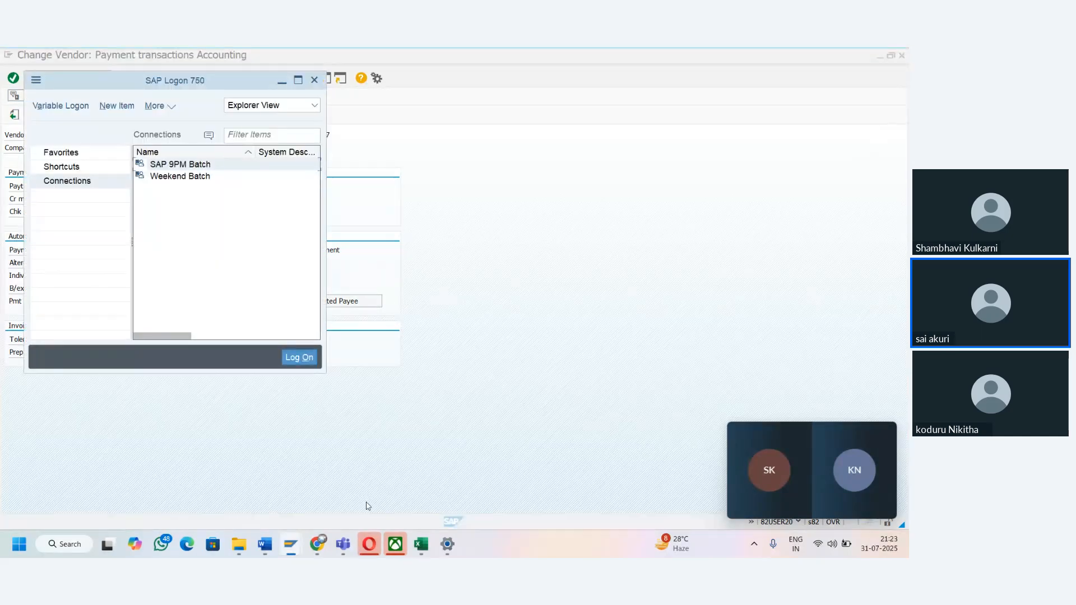
{"action": "mouse_move", "coordinate": [422, 542]}
{"action": "left_click", "coordinate": [442, 469]}
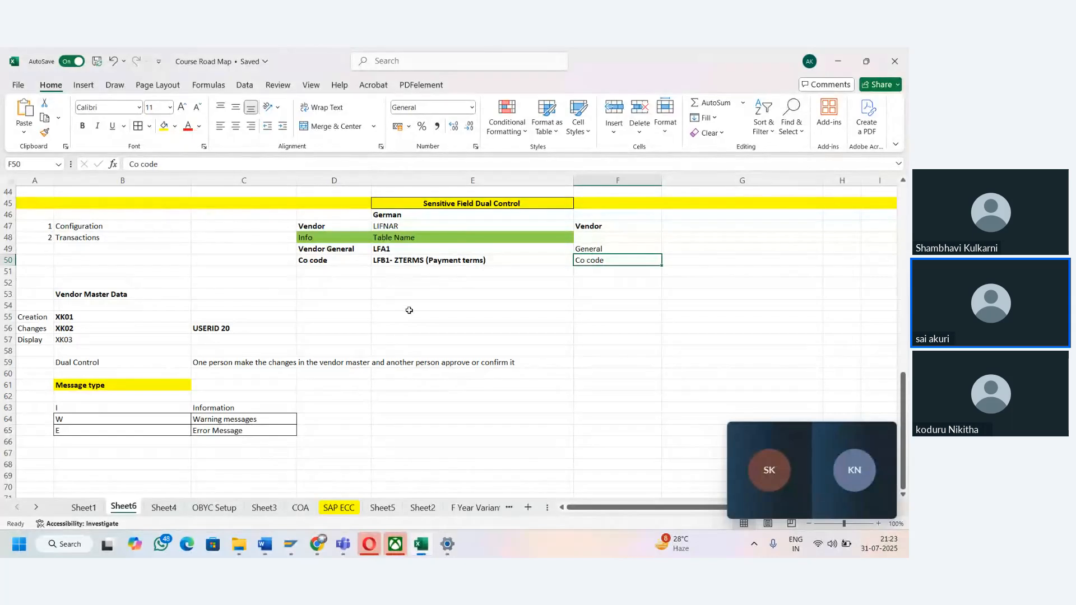
{"action": "left_click", "coordinate": [418, 264]}
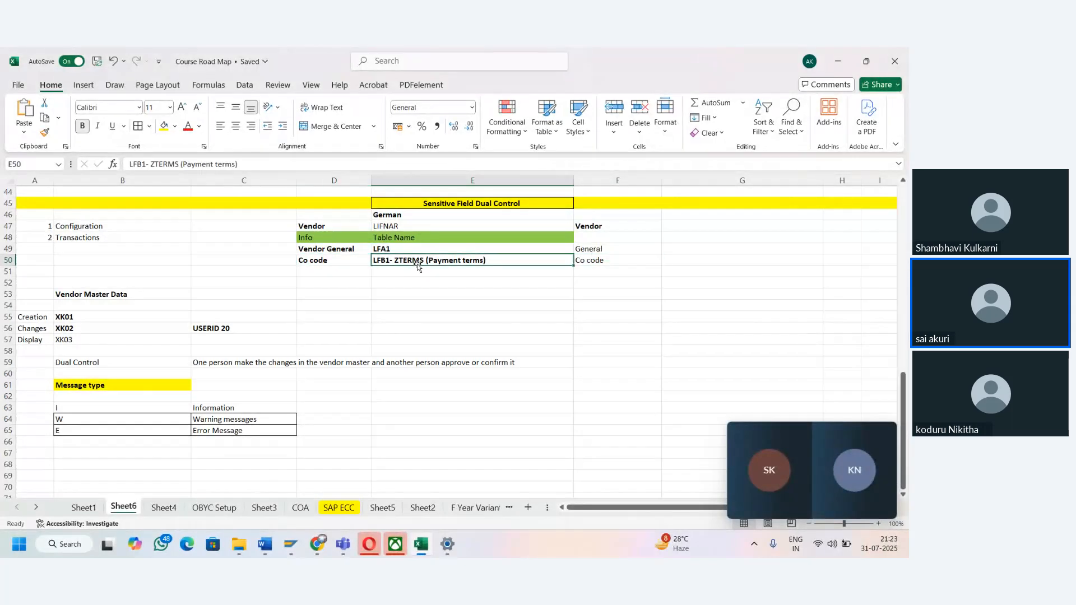
{"action": "key", "text": "Down"}
{"action": "key", "text": "Down"}
{"action": "key", "text": "Down"}
{"action": "key", "text": "Down"}
{"action": "key", "text": "Down"}
{"action": "key", "text": "Down"}
{"action": "key", "text": "Down"}
{"action": "key", "text": "Down"}
{"action": "key", "text": "Down"}
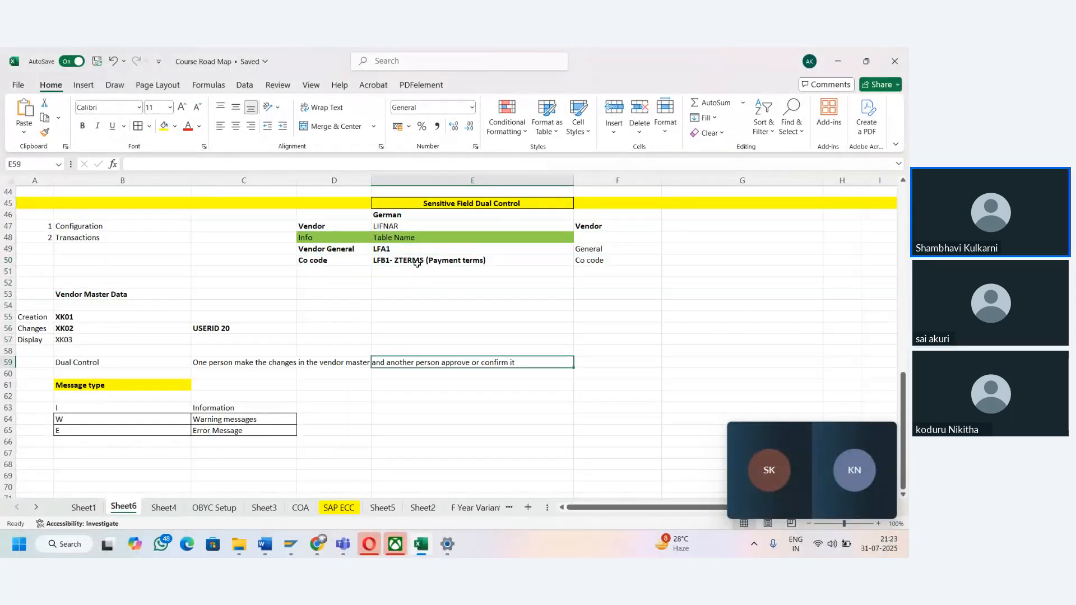
{"action": "key", "text": "Down"}
{"action": "key", "text": "Down"}
{"action": "key", "text": "Down"}
{"action": "key", "text": "Down"}
{"action": "key", "text": "Down"}
{"action": "key", "text": "Down"}
{"action": "key", "text": "Down"}
{"action": "key", "text": "Down"}
{"action": "key", "text": "Left"}
{"action": "key", "text": "Left"}
{"action": "key", "text": "Left"}
{"action": "type", "text": "On"}
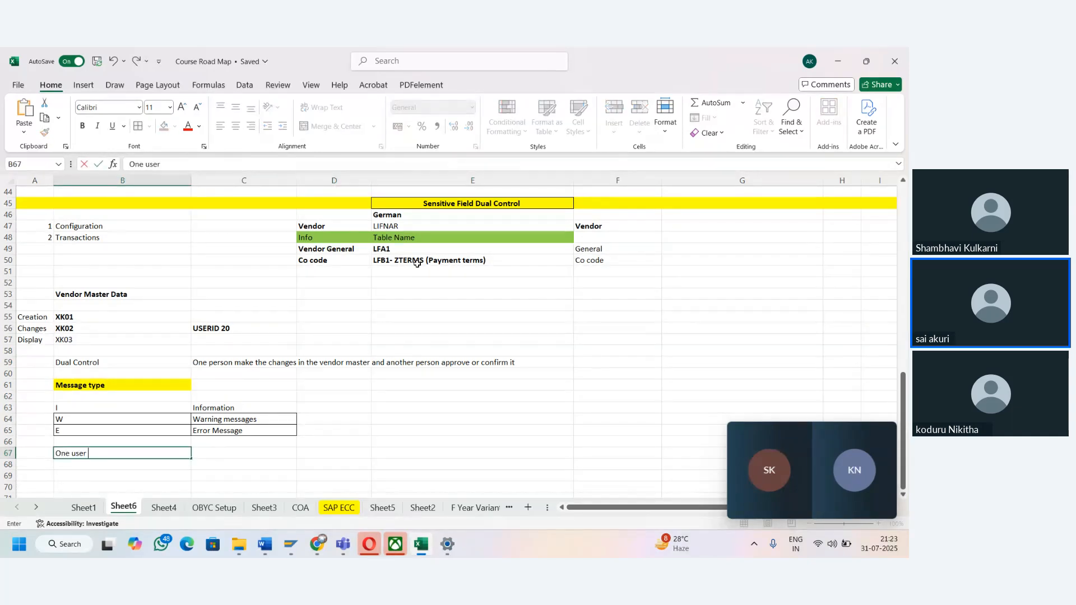
{"action": "type", "text": "e user we made"}
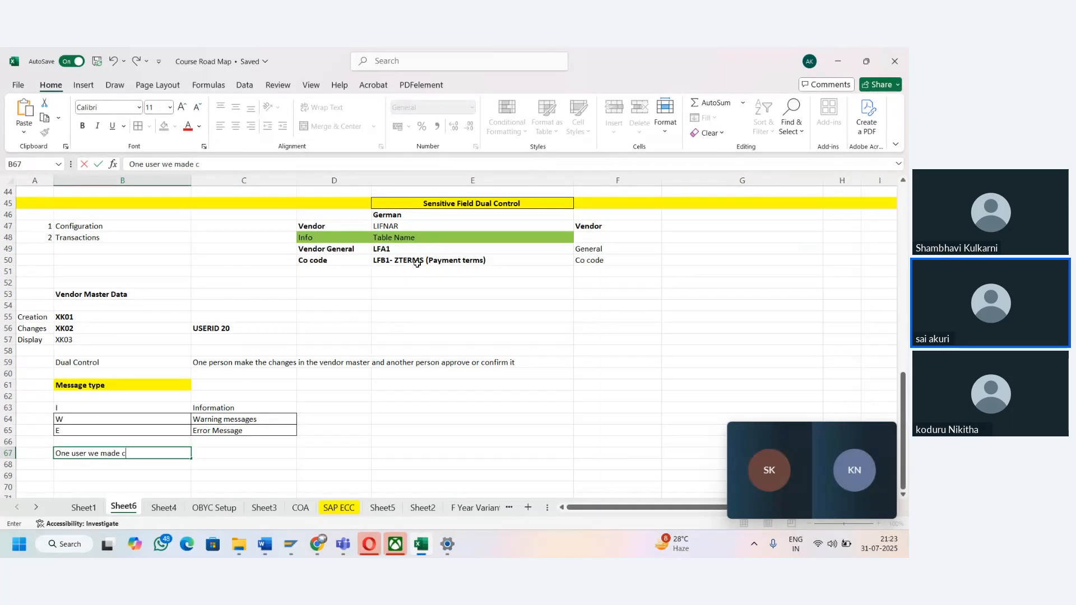
{"action": "type", "text": " the ch"}
{"action": "key", "text": "BackSpace"}
{"action": "key", "text": "BackSpace"}
{"action": "type", "text": "the che"}
{"action": "key", "text": "BackSpace"}
{"action": "type", "text": "ages from XK02"}
{"action": "key", "text": "Tab"}
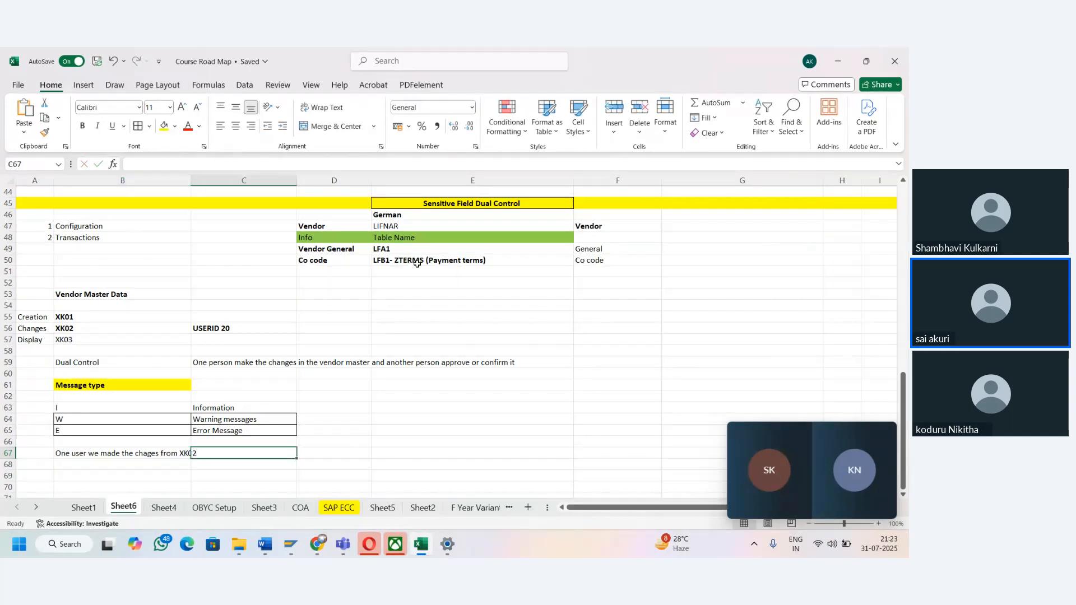
- Widen column B to fit the new note and enter "T code FK08" in cell C67
{"action": "left_click_drag", "start_coordinate": [190, 180], "coordinate": [216, 181]}
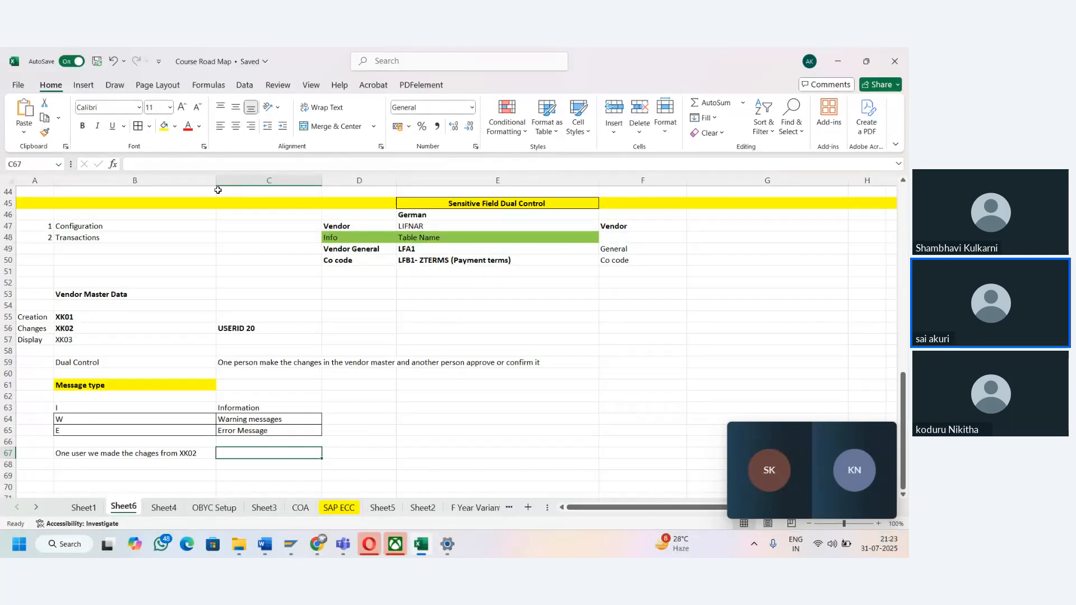
{"action": "type", "text": "code"}
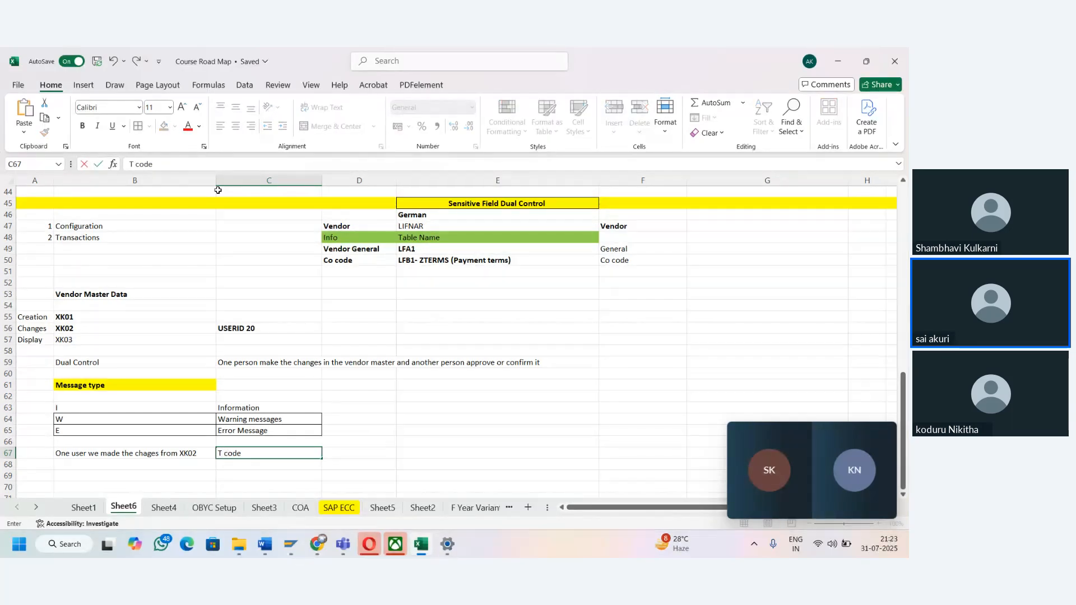
{"action": "type", "text": " FK08"}
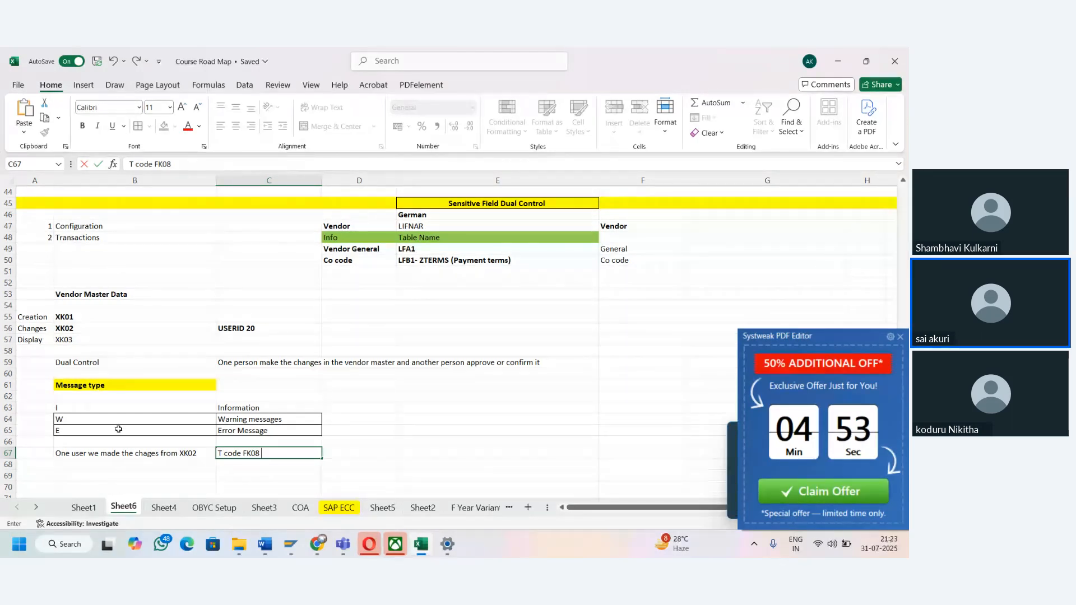
{"action": "left_click", "coordinate": [131, 460]}
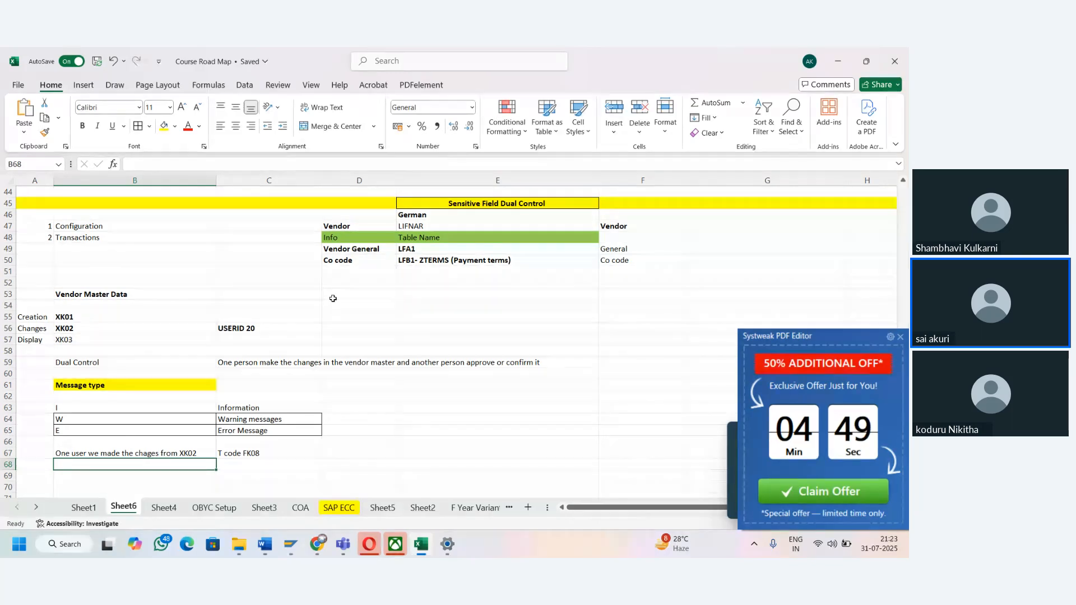
- Switch to the SAP vendor change session, run transaction SPRO with /nspro, and display the SAP Reference IMG
{"action": "mouse_move", "coordinate": [292, 544]}
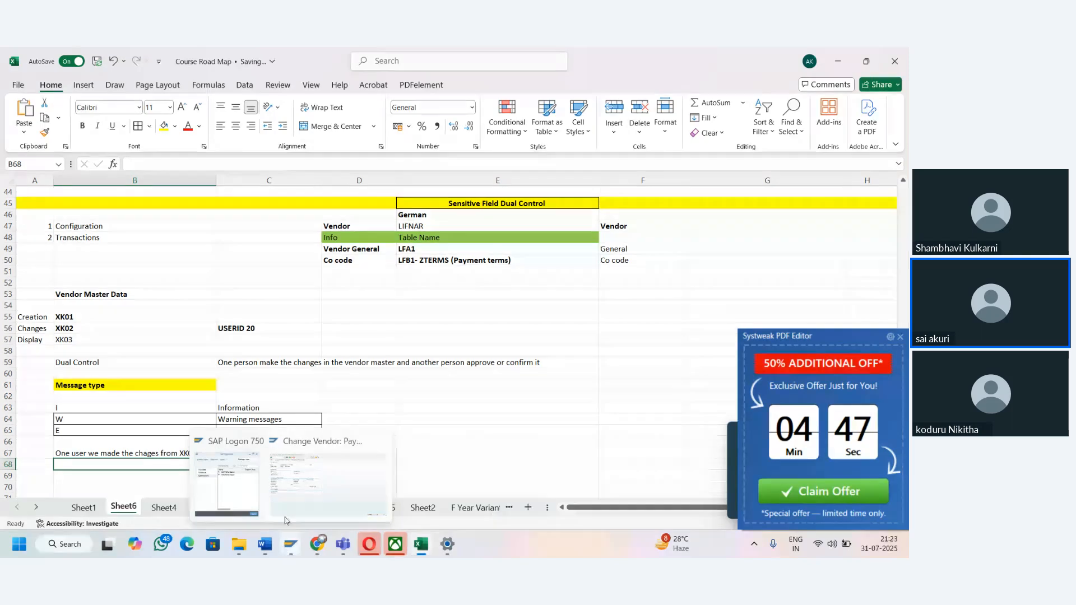
{"action": "left_click", "coordinate": [315, 486]}
{"action": "left_click", "coordinate": [64, 80]}
{"action": "type", "text": "/"}
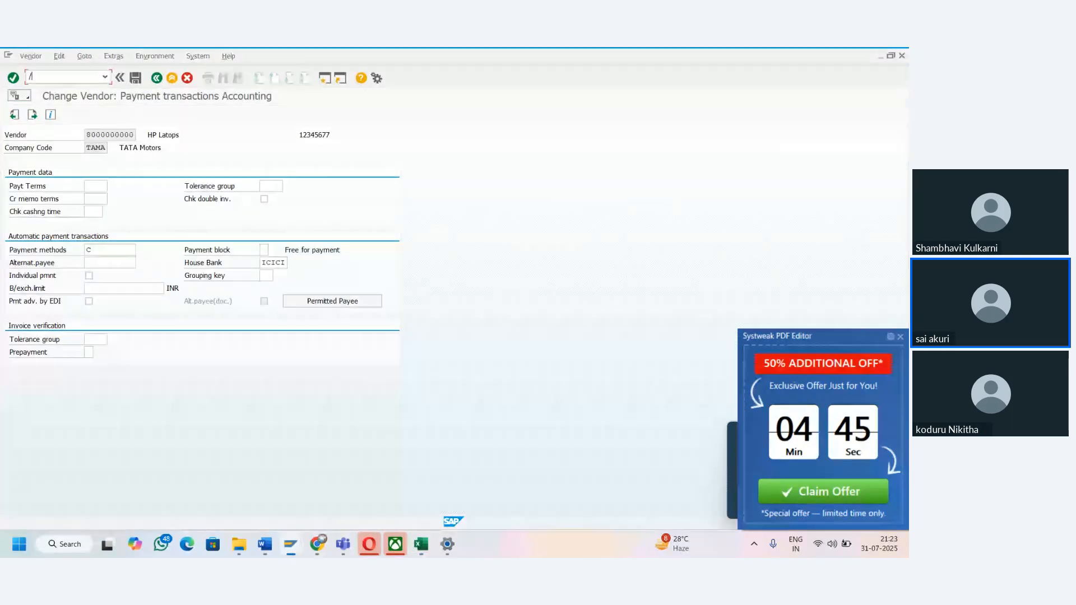
{"action": "type", "text": "nspro"}
{"action": "key", "text": "Return"}
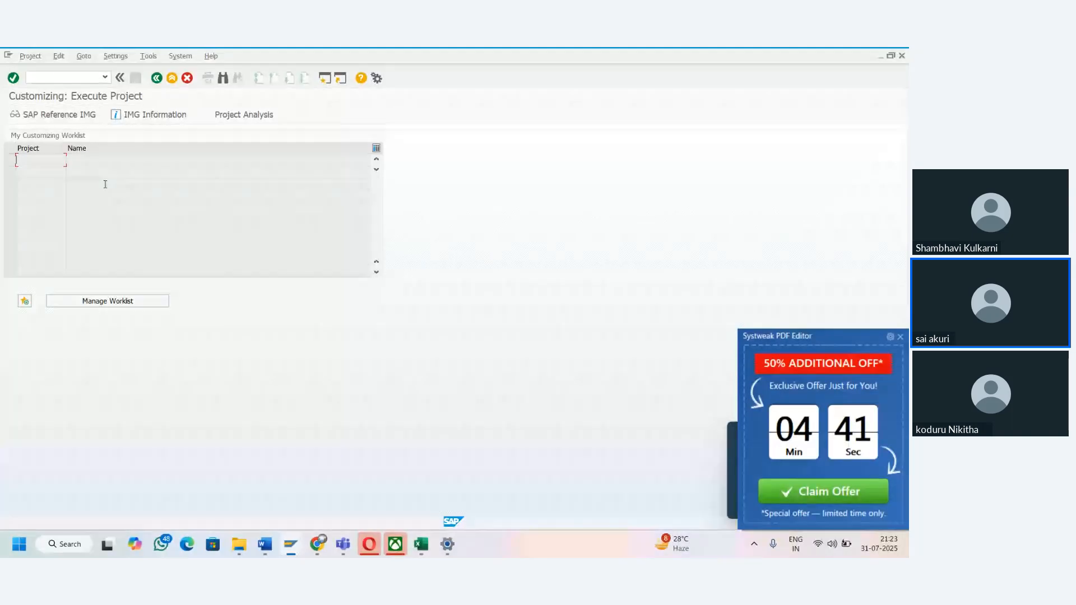
{"action": "left_click", "coordinate": [60, 112]}
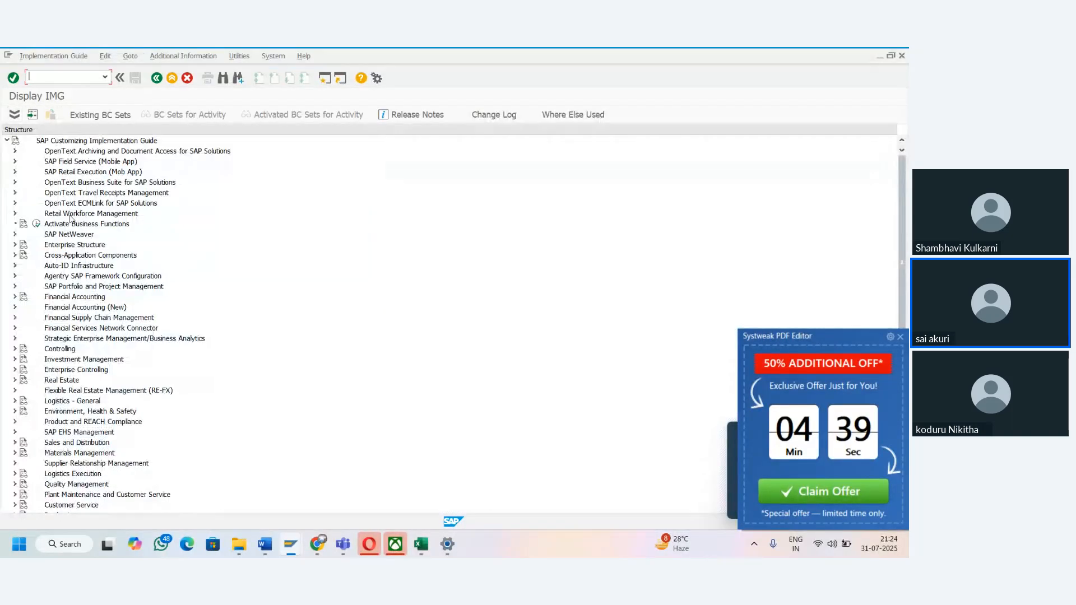
- Open Define Sensitive Fields for Dual Control (Vendors) under Financial Accounting (New), Accounts Receivable and Accounts Payable, Vendor Accounts, Master Data, Preparations for Creating Vendor Master Data
{"action": "left_click", "coordinate": [15, 308]}
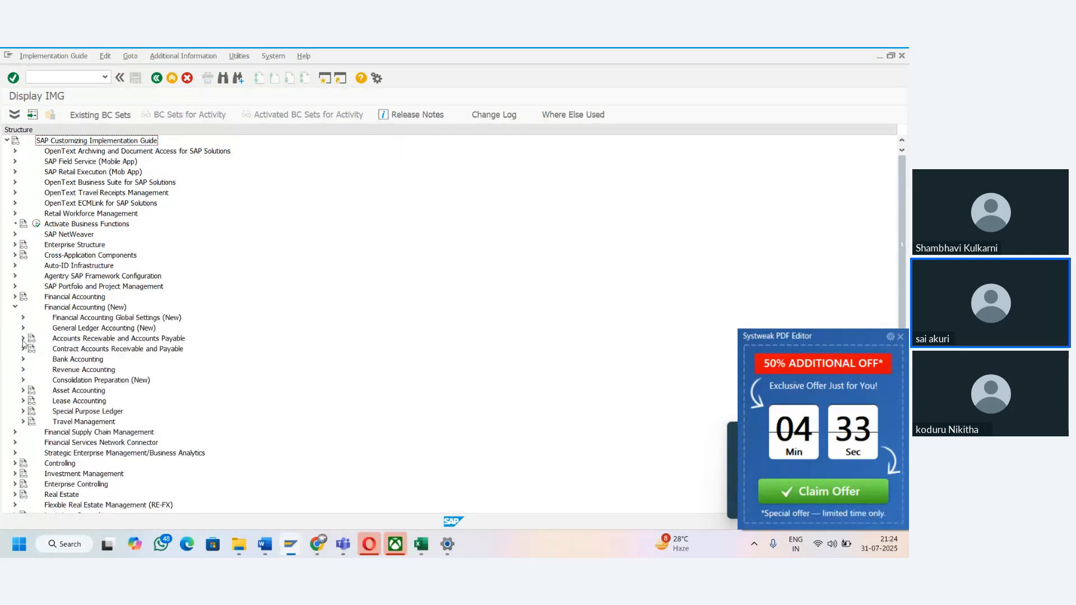
{"action": "left_click", "coordinate": [23, 339]}
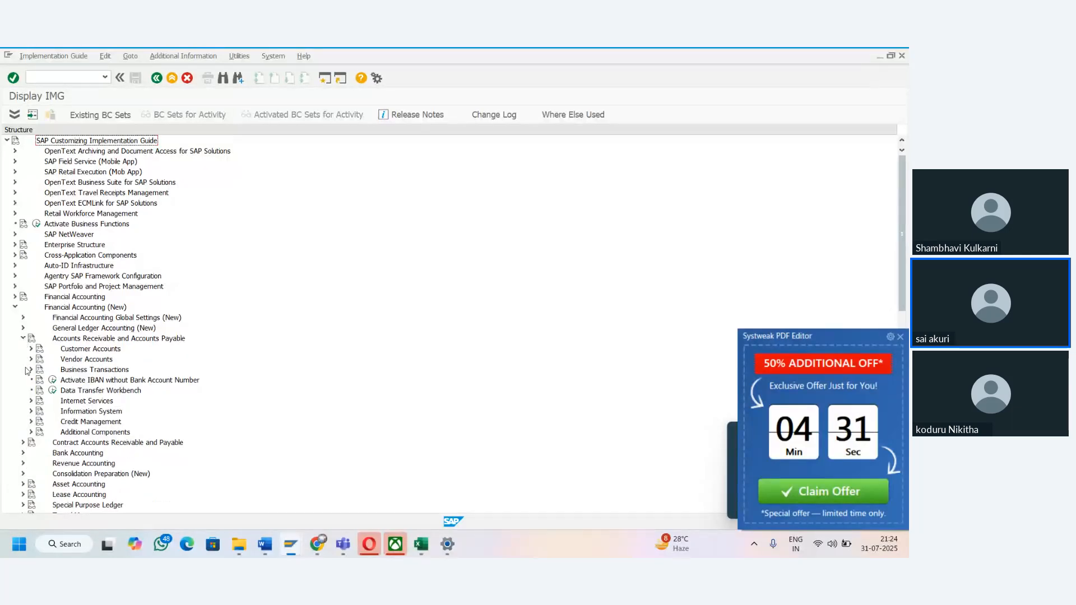
{"action": "left_click", "coordinate": [30, 359]}
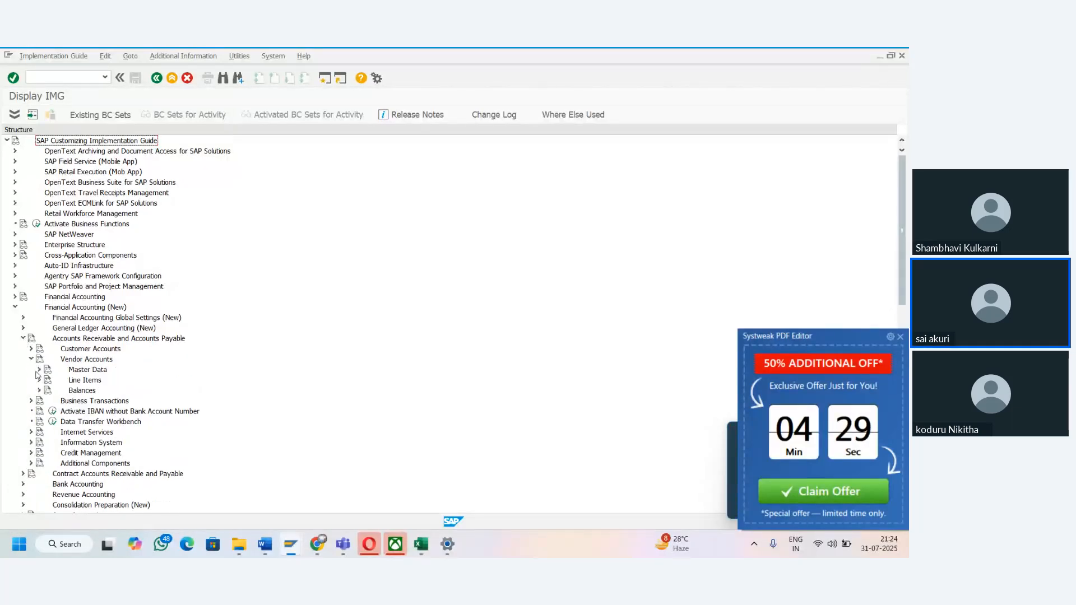
{"action": "left_click", "coordinate": [39, 370]}
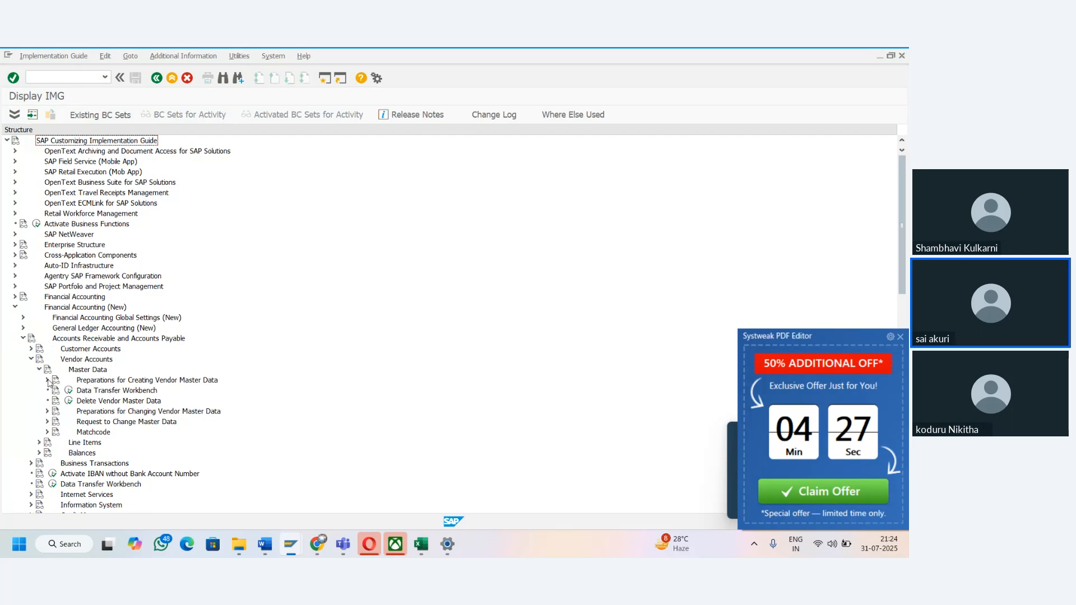
{"action": "left_click", "coordinate": [48, 380]}
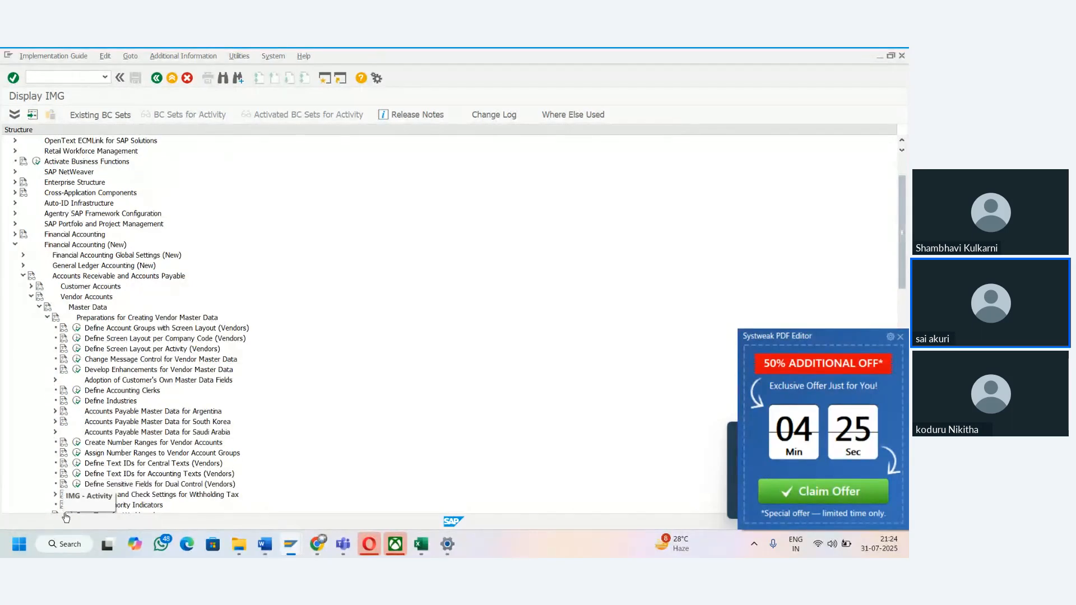
{"action": "double_click", "coordinate": [97, 485]}
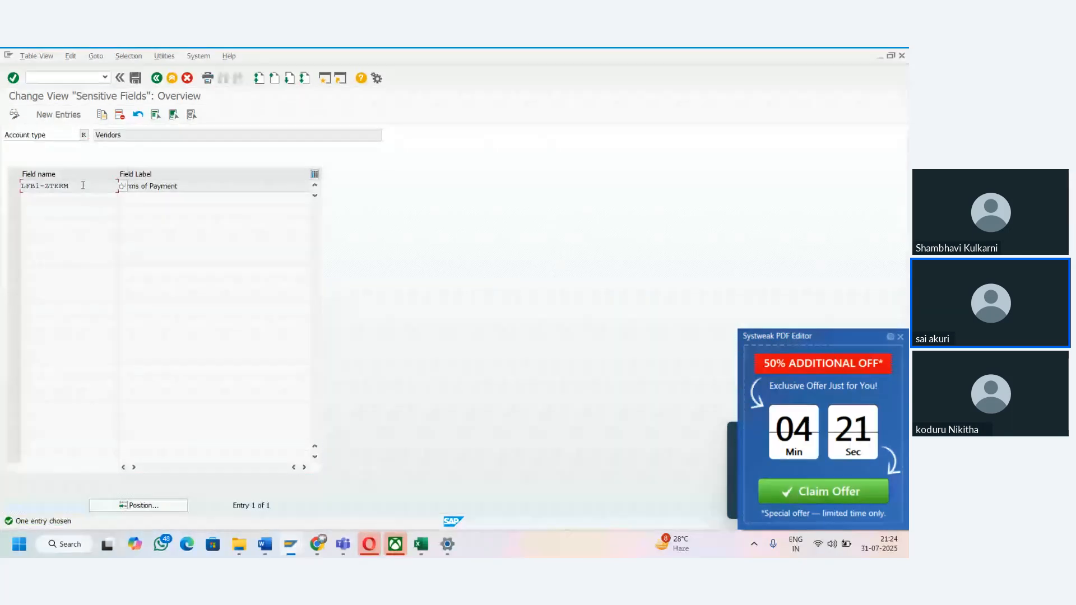
- Examine the LFB1 fields available for a new sensitive field entry, and return to the overview without adding one
{"action": "left_click", "coordinate": [58, 114]}
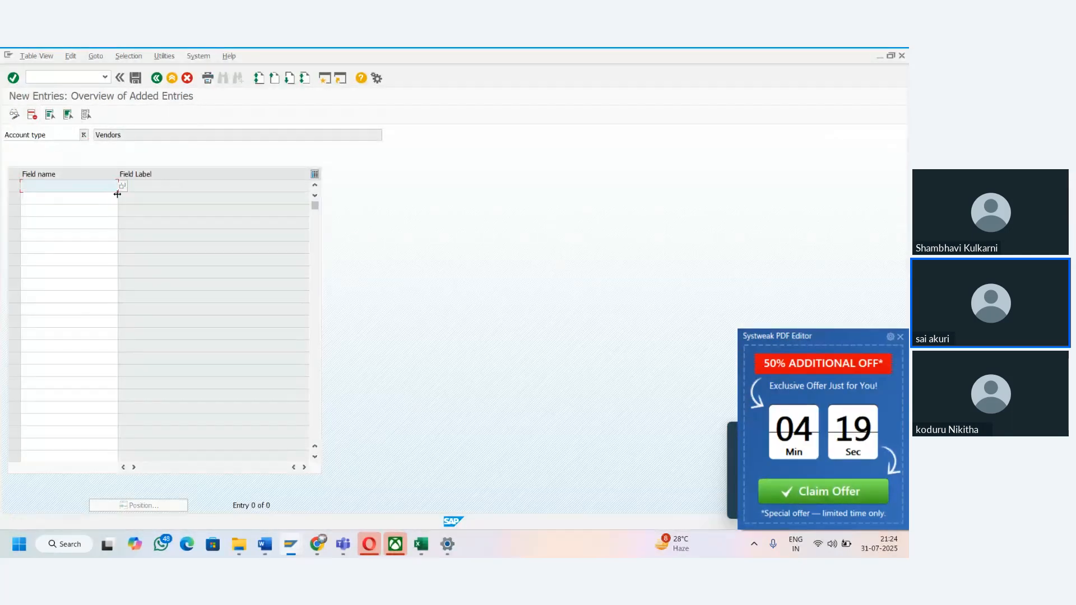
{"action": "key", "text": "F4"}
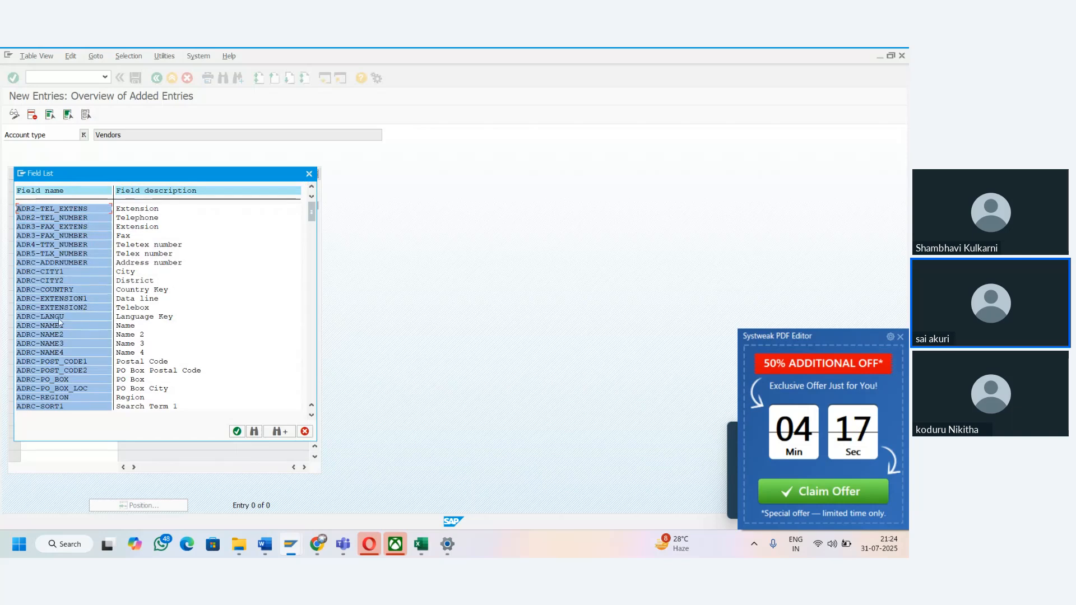
{"action": "left_click_drag", "start_coordinate": [312, 214], "coordinate": [312, 355]}
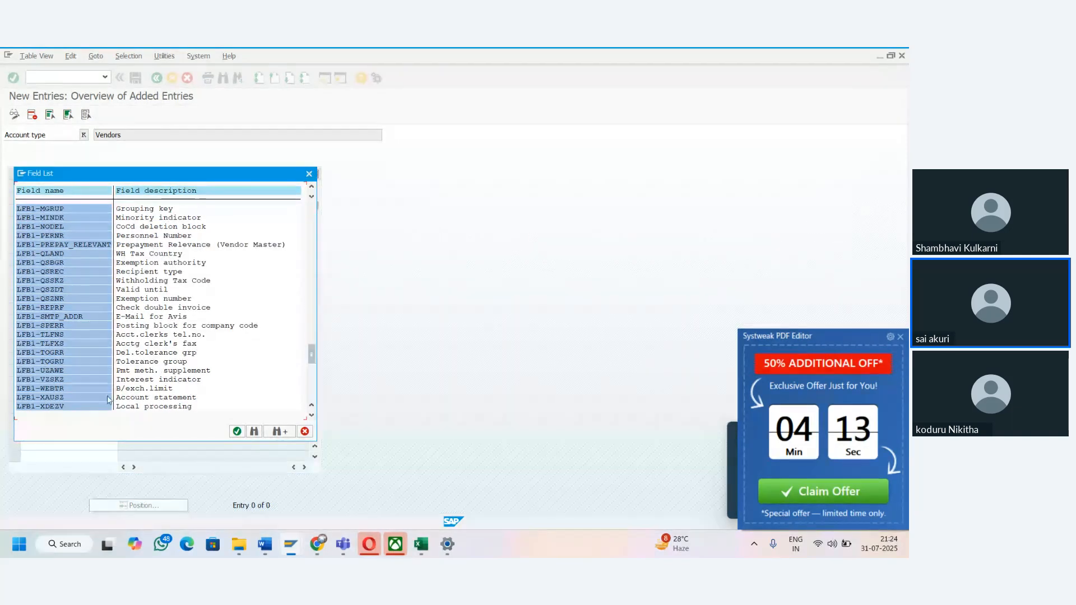
{"action": "left_click", "coordinate": [308, 432]}
{"action": "left_click", "coordinate": [188, 81]}
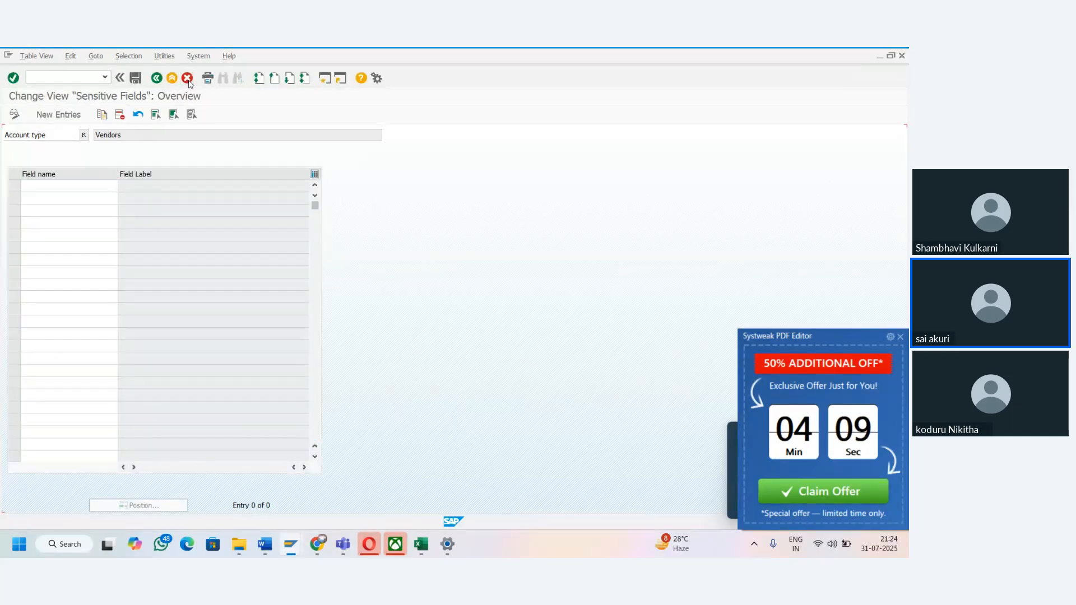
{"action": "left_click", "coordinate": [93, 77]}
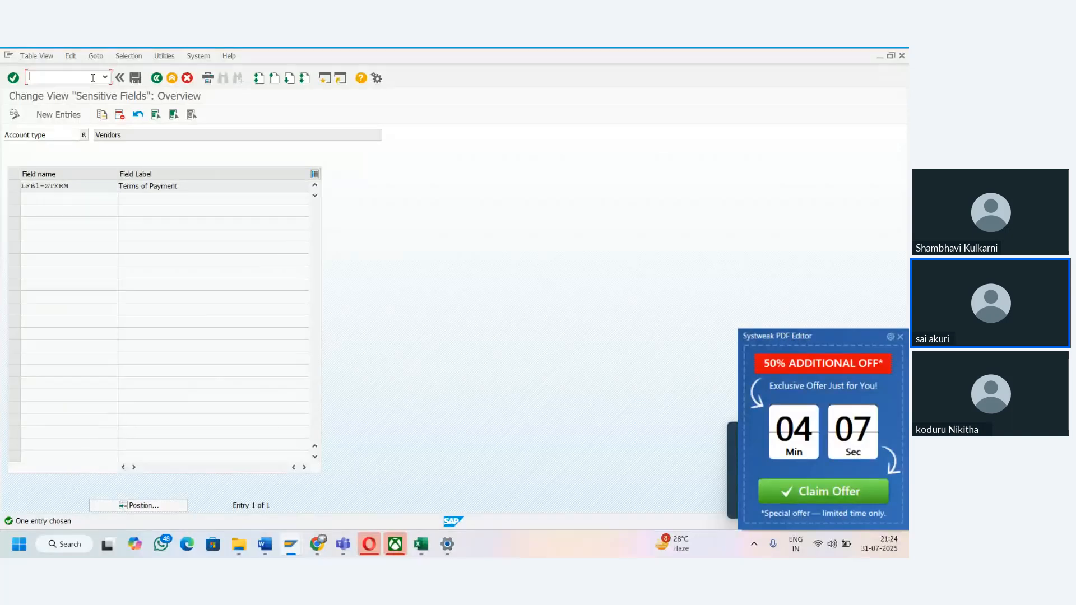
- Switch to the Excel notes and make the W and Warning messages cells, B64:C64, bold
{"action": "key", "text": "alt+Tab"}
{"action": "left_click", "coordinate": [138, 379]}
{"action": "key", "text": "Down"}
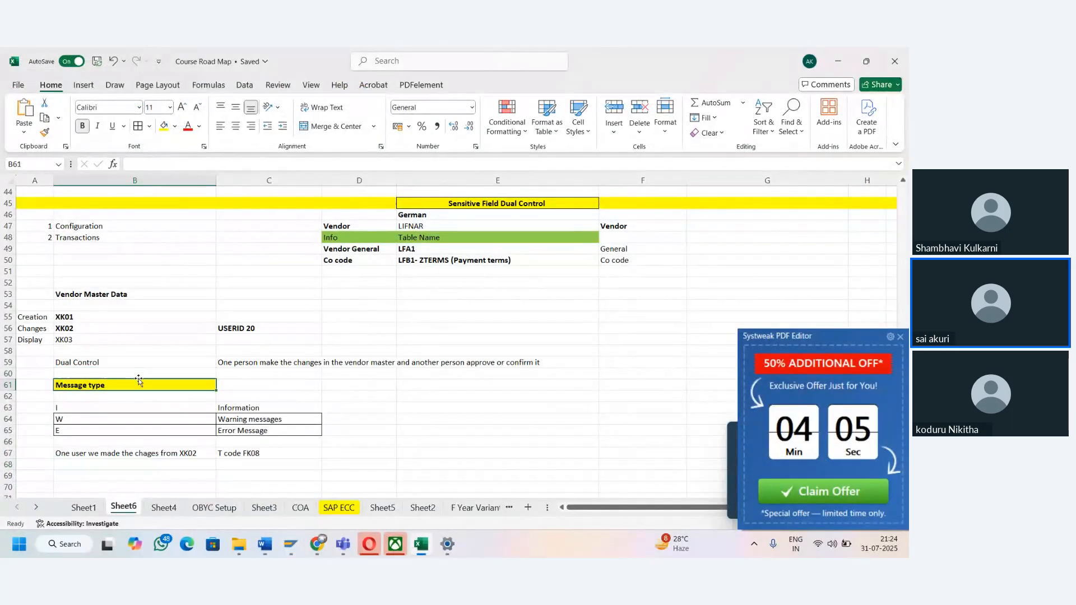
{"action": "key", "text": "Down"}
{"action": "key", "text": "Down"}
{"action": "key", "text": "Down"}
{"action": "key", "text": "shift+Right"}
{"action": "key", "text": "ctrl+b"}
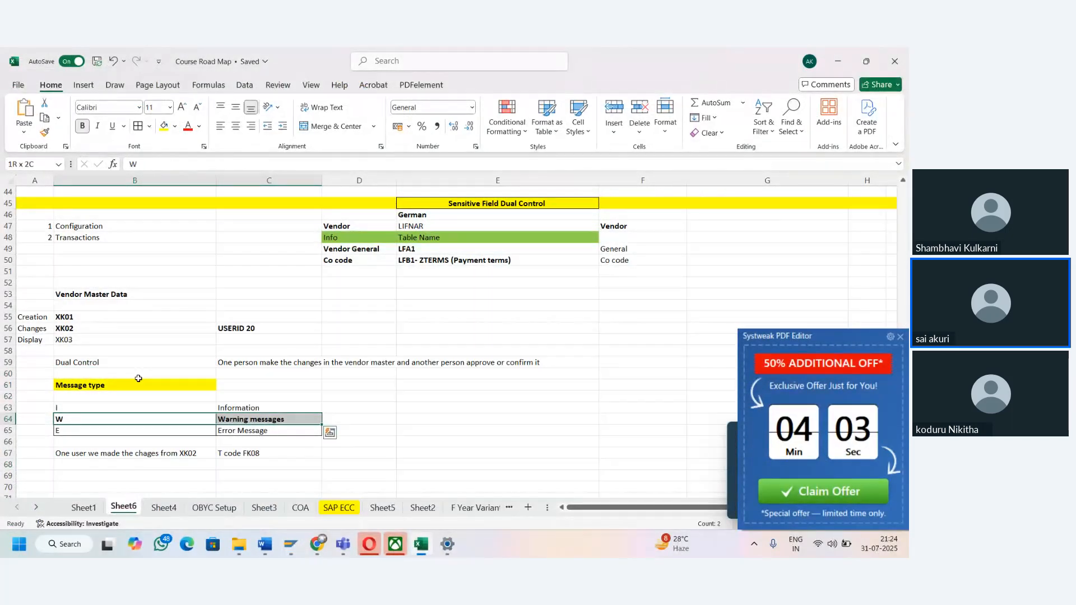
{"action": "key", "text": "Down"}
{"action": "key", "text": "Down"}
{"action": "key", "text": "Down"}
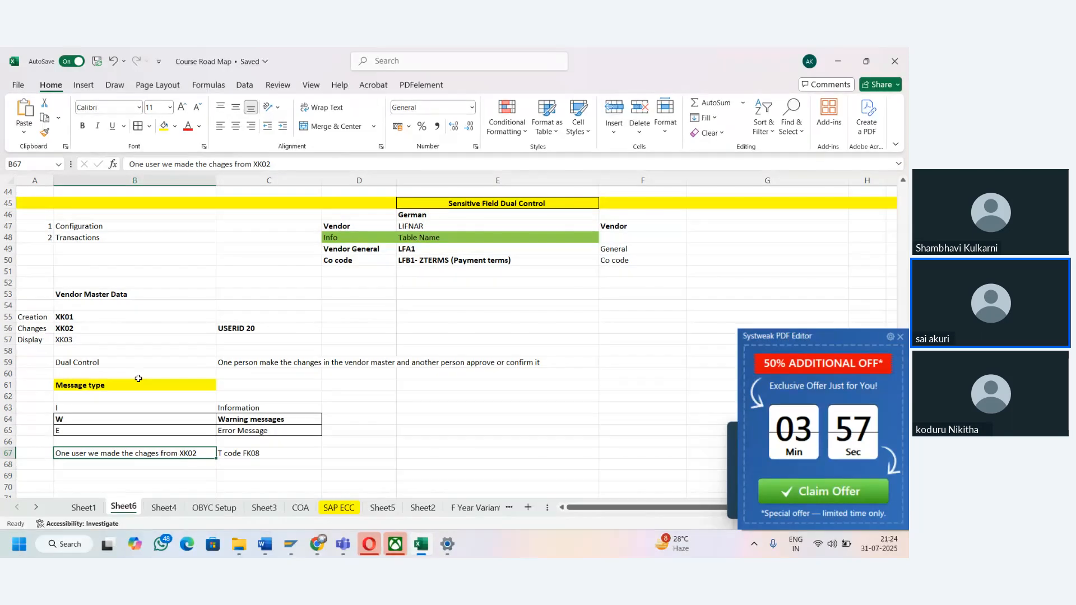
{"action": "key", "text": "Down"}
{"action": "key", "text": "Down"}
{"action": "key", "text": "Down"}
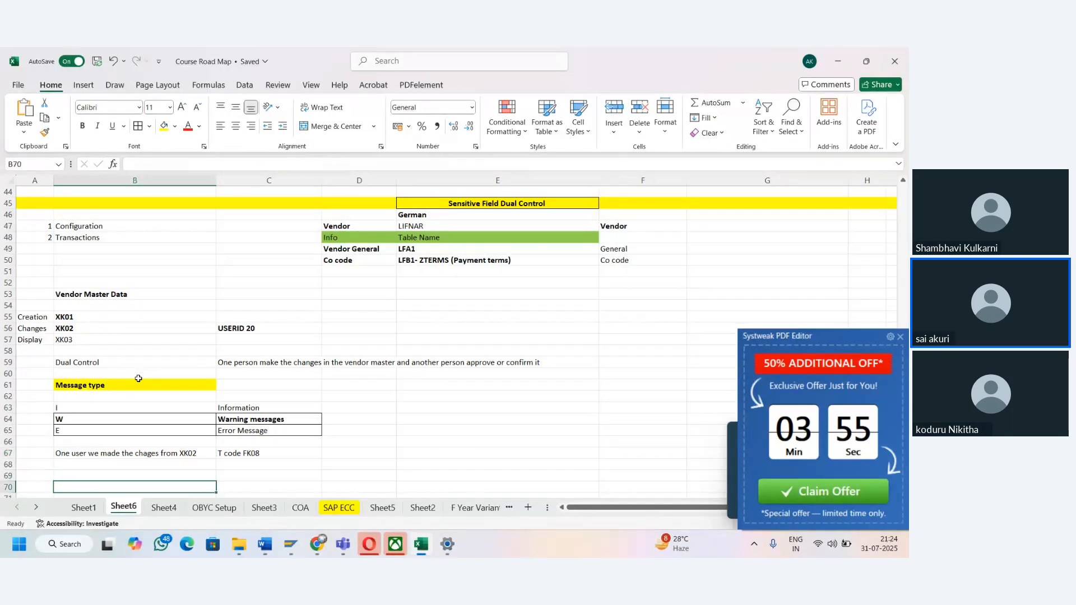
{"action": "key", "text": "Up"}
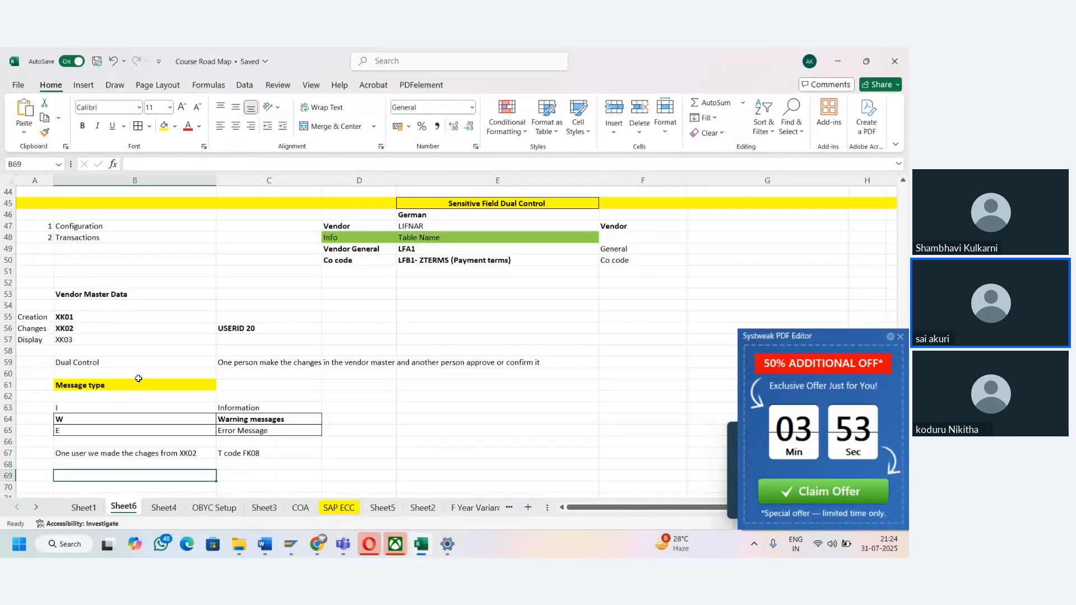
{"action": "key", "text": "alt+Tab"}
{"action": "key", "text": "alt+Tab"}
{"action": "left_click", "coordinate": [182, 416]}
{"action": "key", "text": "Right"}
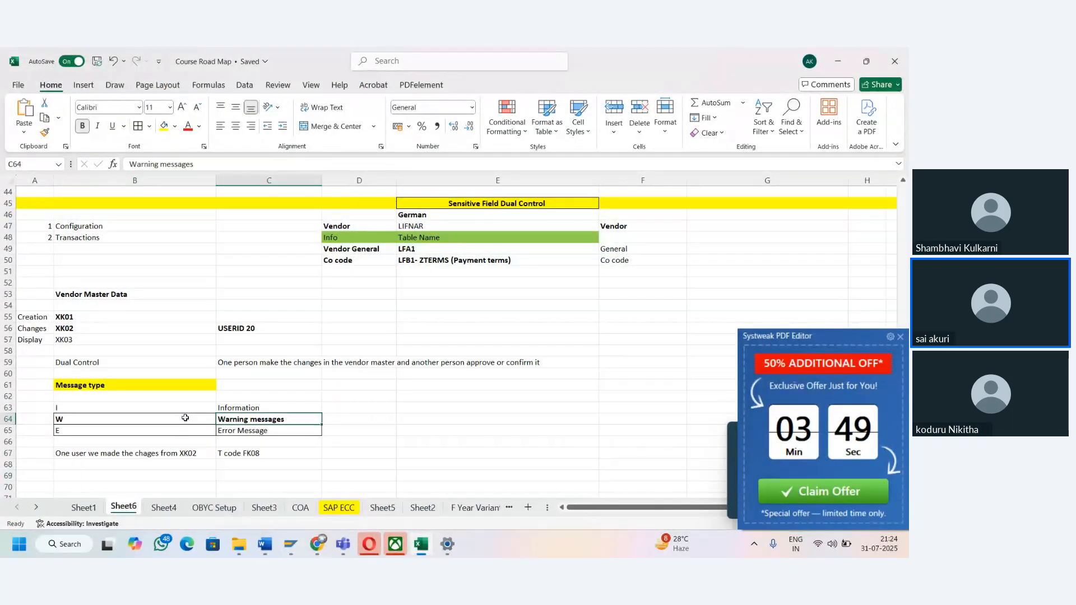
{"action": "left_click", "coordinate": [186, 419]}
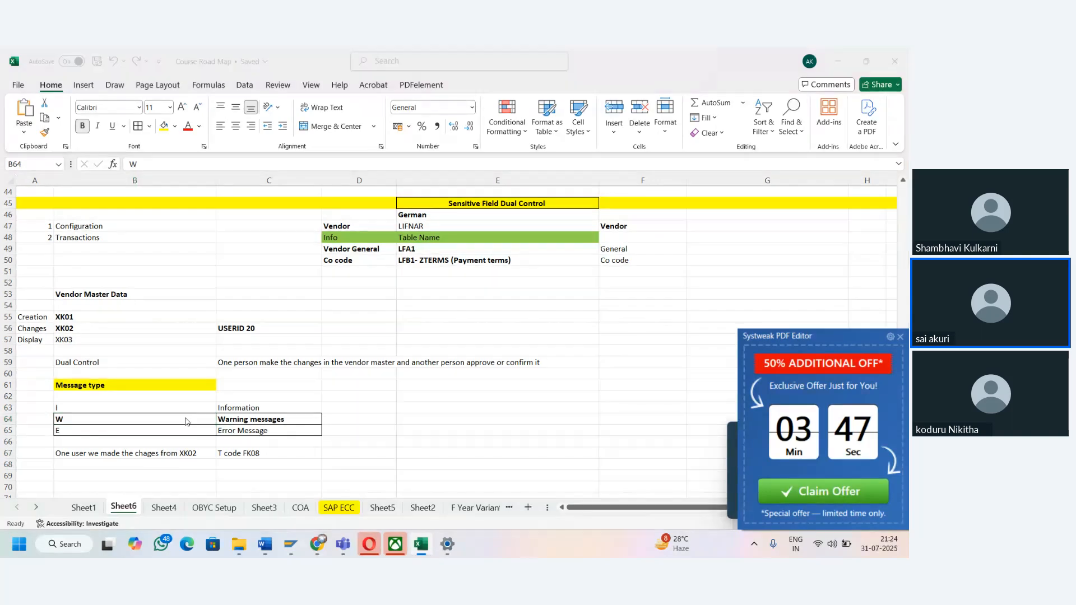
{"action": "key", "text": "alt+Tab"}
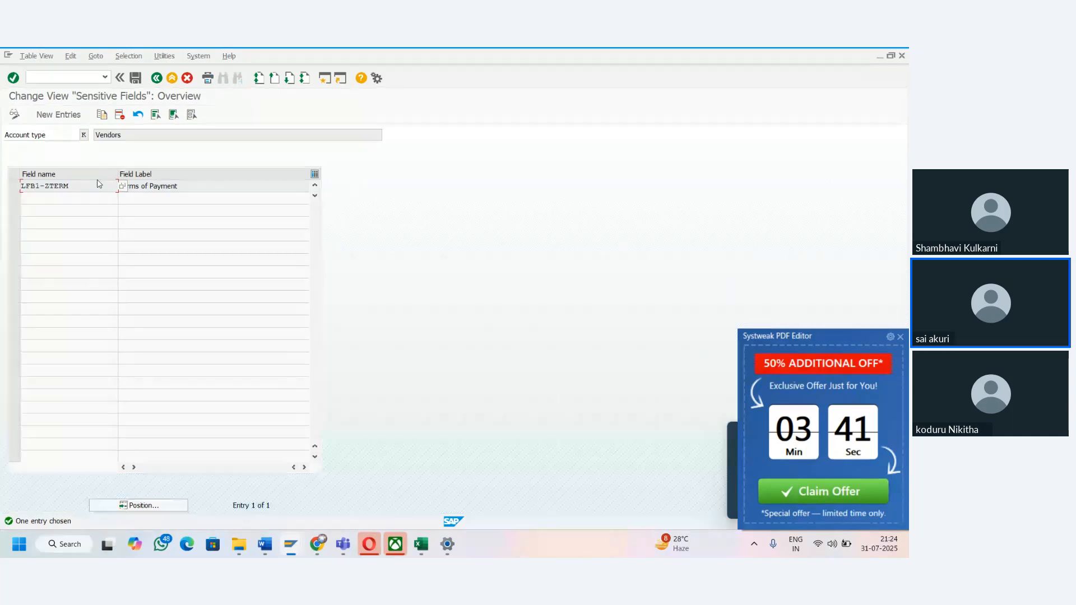
{"action": "left_click", "coordinate": [421, 544]}
{"action": "left_click", "coordinate": [136, 451]}
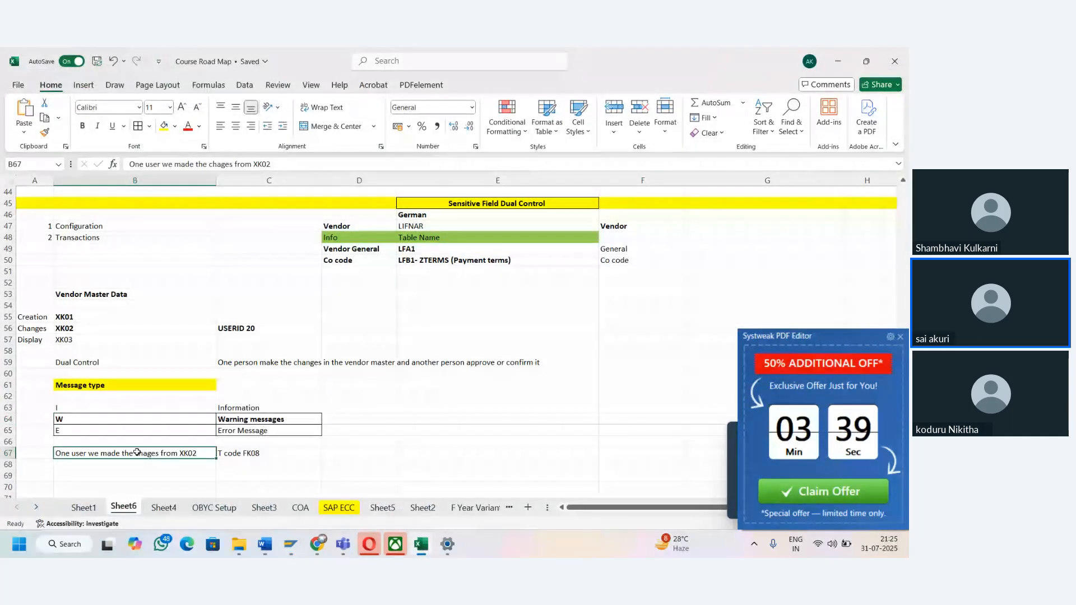
{"action": "key", "text": "Up"}
{"action": "key", "text": "Up"}
{"action": "key", "text": "Up"}
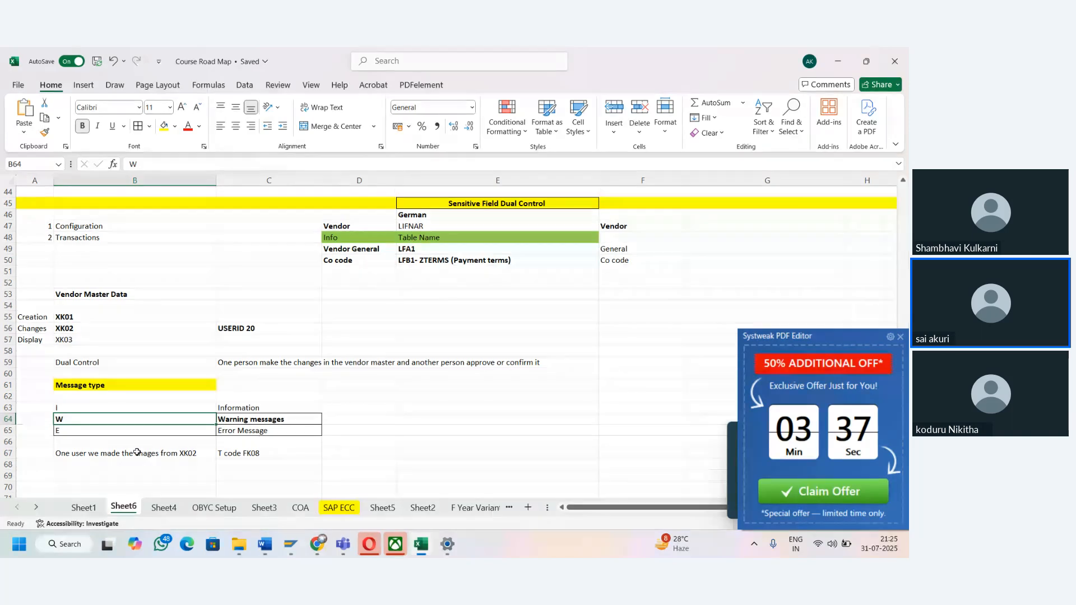
{"action": "key", "text": "Down"}
{"action": "key", "text": "Down"}
{"action": "key", "text": "Down"}
{"action": "key", "text": "Up"}
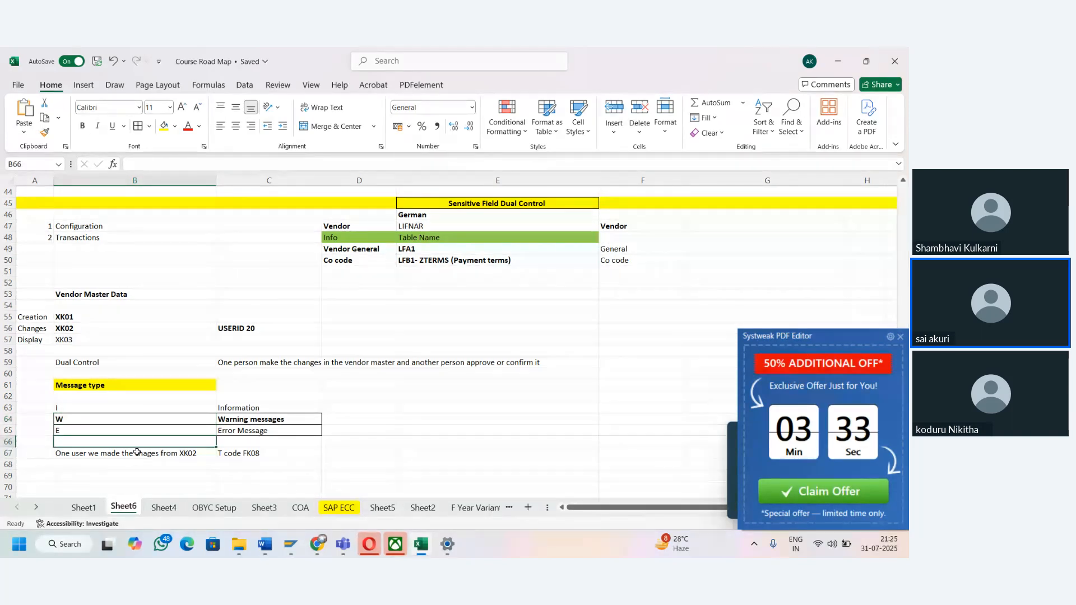
{"action": "key", "text": "Up"}
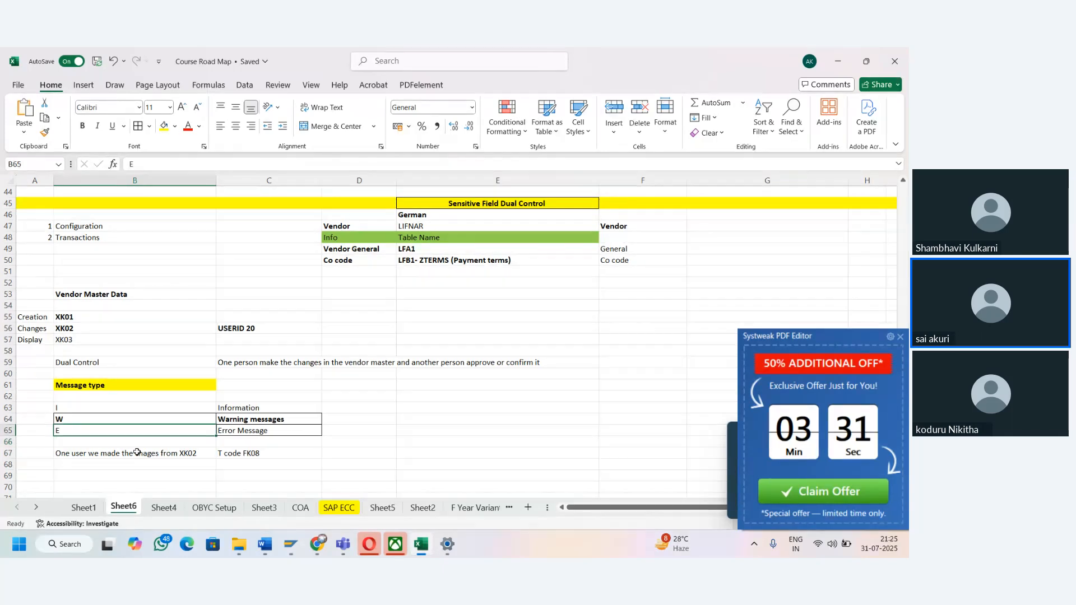
{"action": "key", "text": "Up"}
{"action": "key", "text": "Down"}
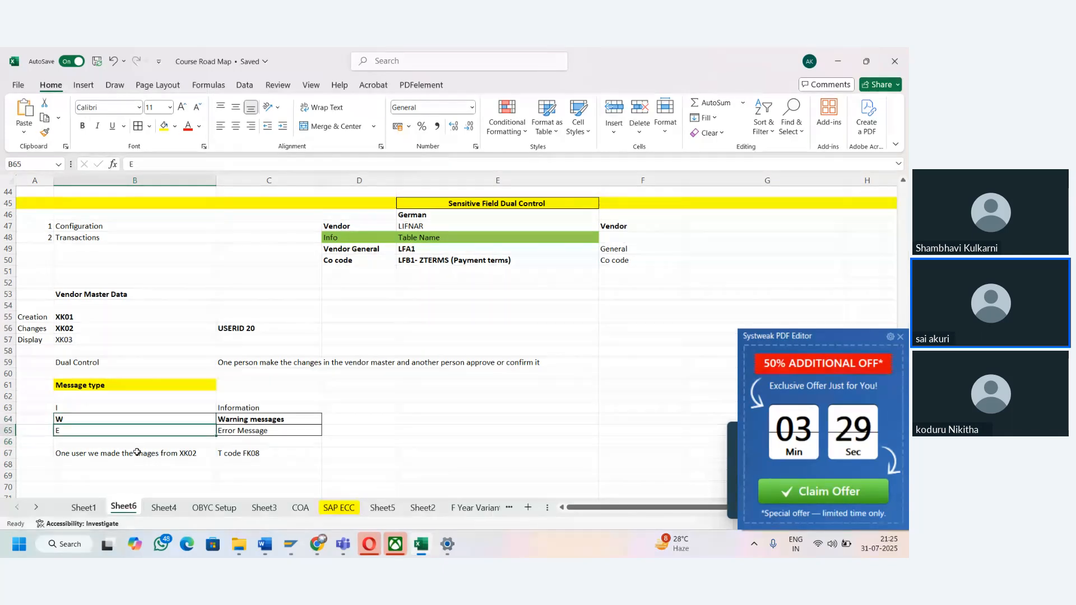
- Switch to the SAP sensitive fields session, run transaction OBA5 with /nOBA5, and list the possible application areas for the work area
{"action": "key", "text": "alt+Tab"}
{"action": "left_click", "coordinate": [46, 77]}
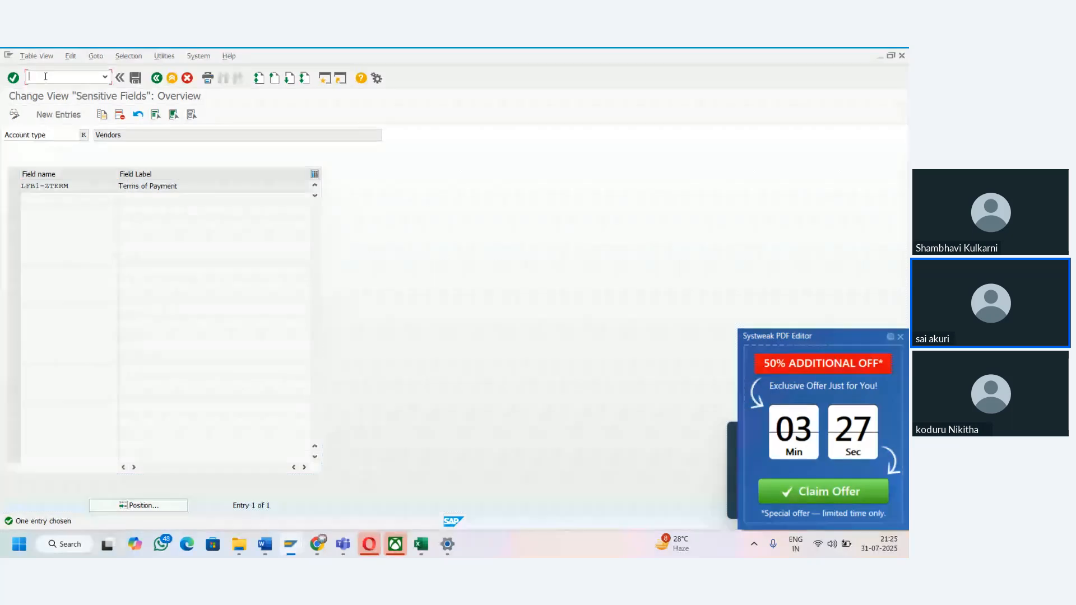
{"action": "type", "text": "/nOBA5"}
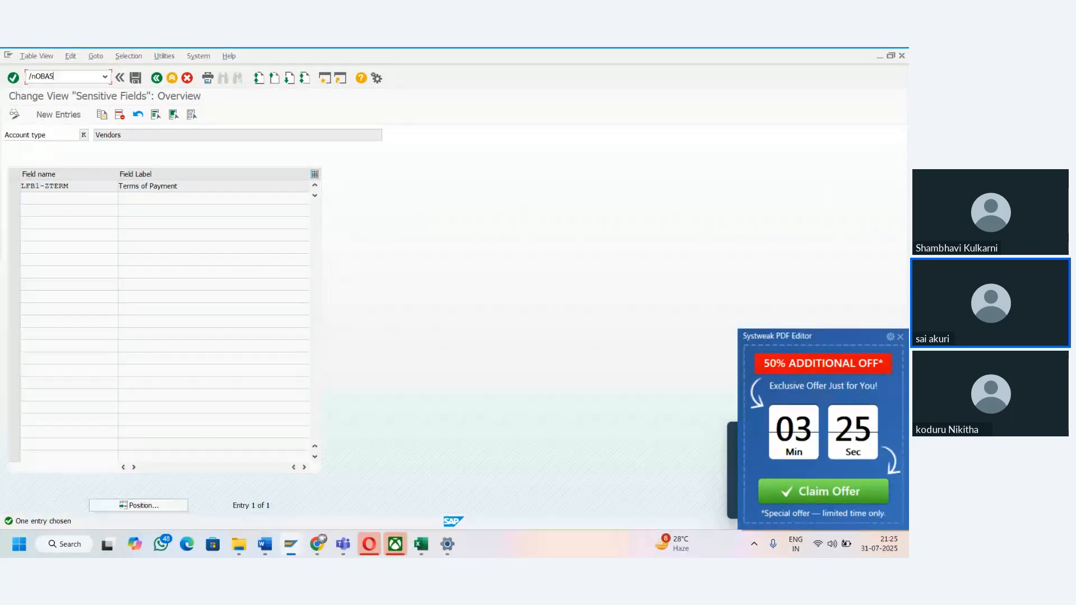
{"action": "key", "text": "Return"}
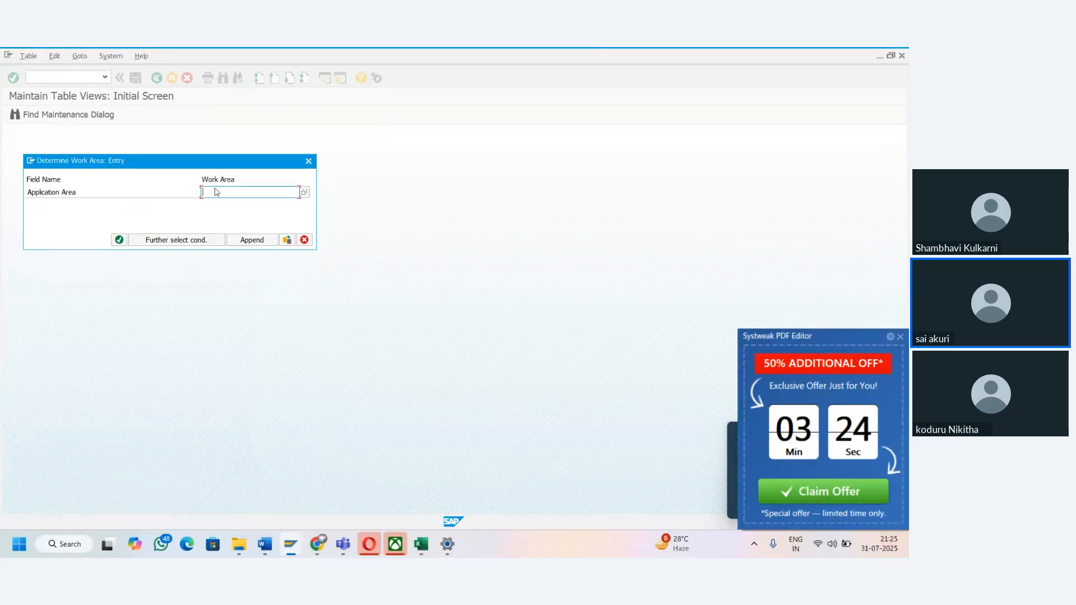
{"action": "left_click", "coordinate": [304, 194]}
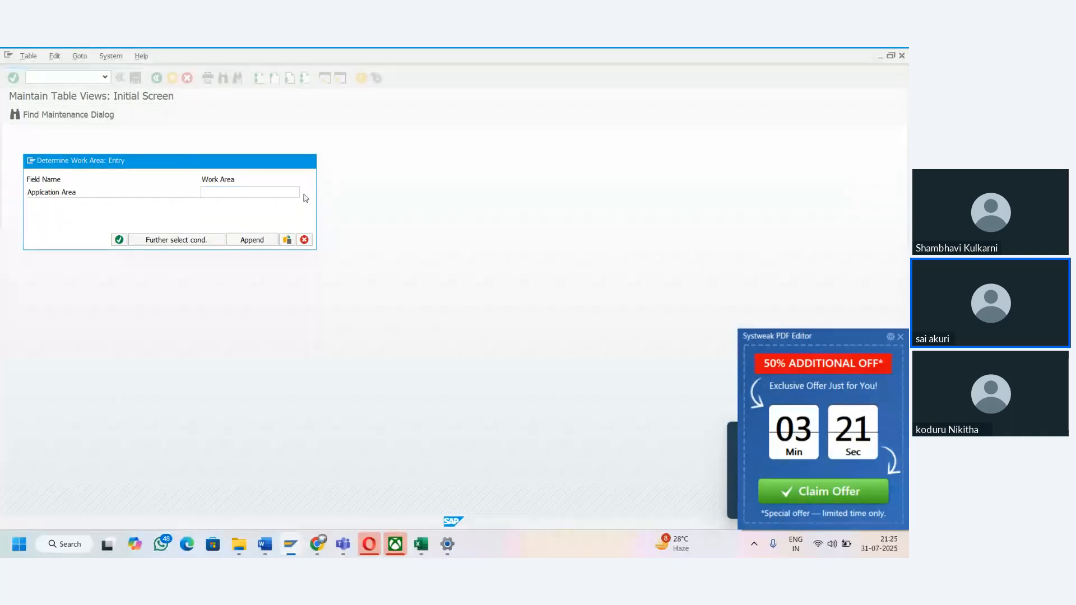
{"action": "left_click", "coordinate": [294, 257]}
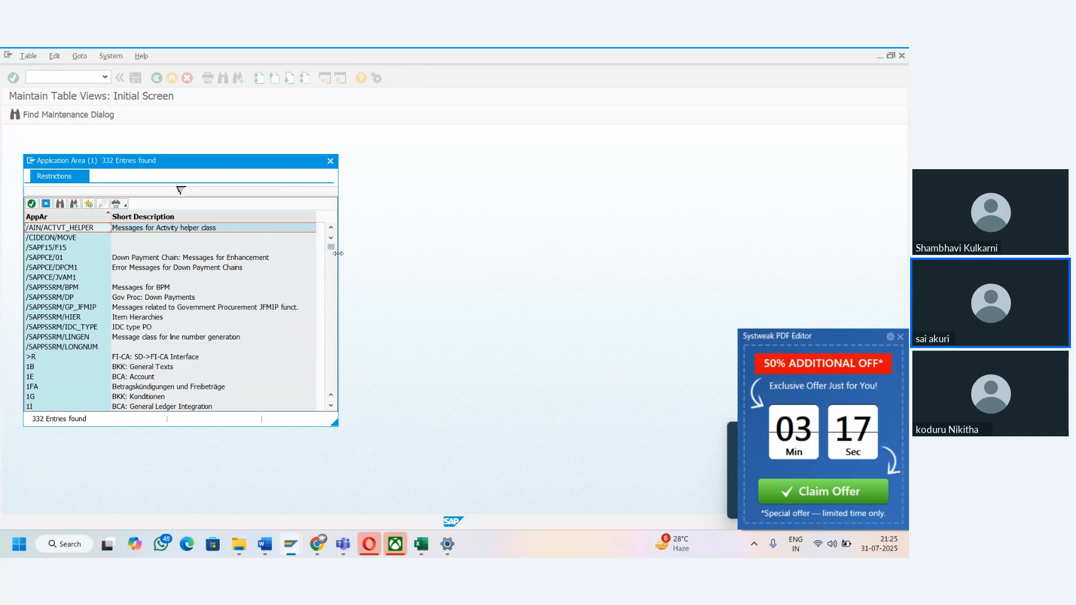
- Find application area F2 in the list of possible entries
{"action": "left_click_drag", "start_coordinate": [330, 253], "coordinate": [331, 377]}
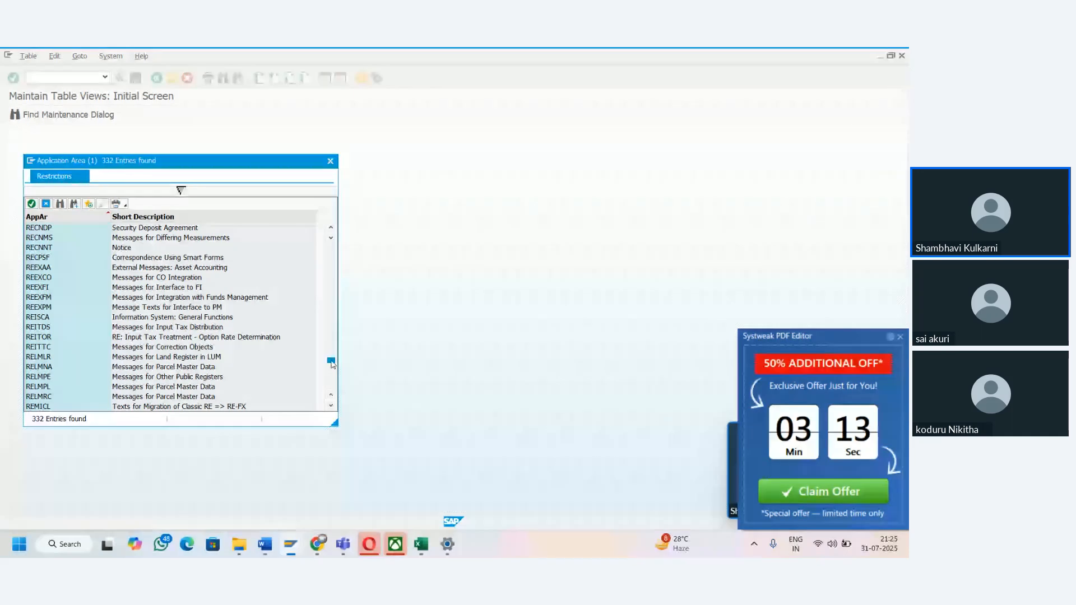
{"action": "left_click", "coordinate": [60, 204]}
{"action": "key", "text": "BackSpace"}
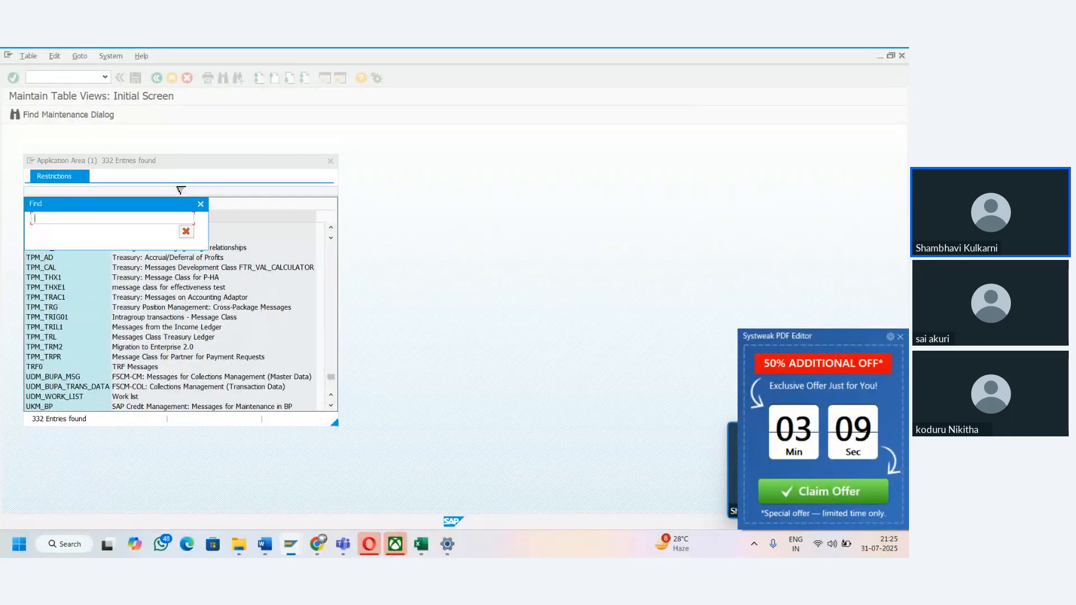
{"action": "type", "text": "F2"}
{"action": "key", "text": "Return"}
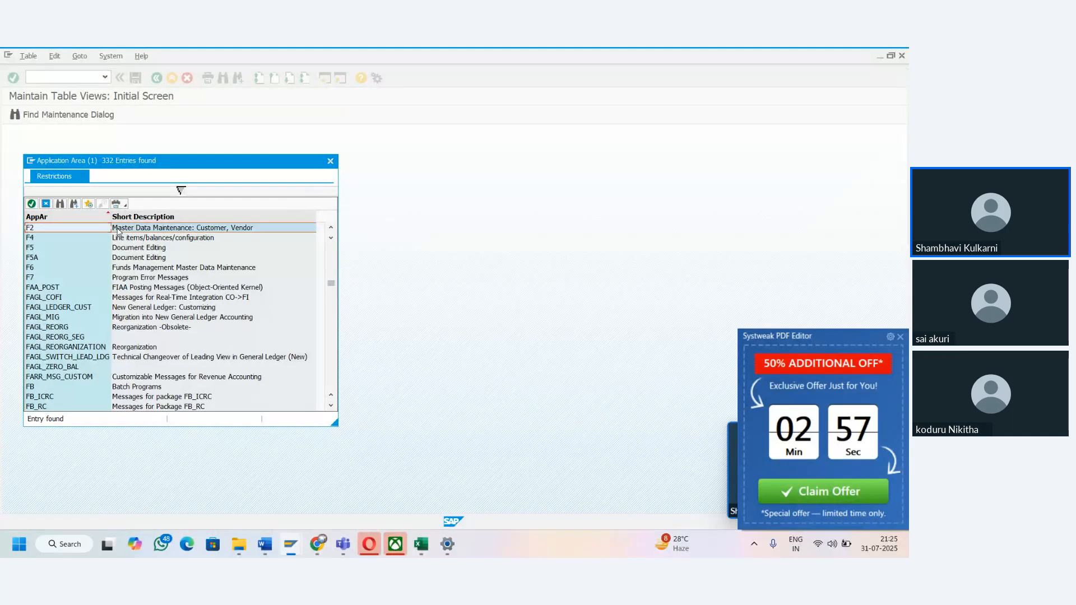
- Switch to the Excel notes and change the Vendor General table name in E49 to LFB1
{"action": "key", "text": "alt+Tab"}
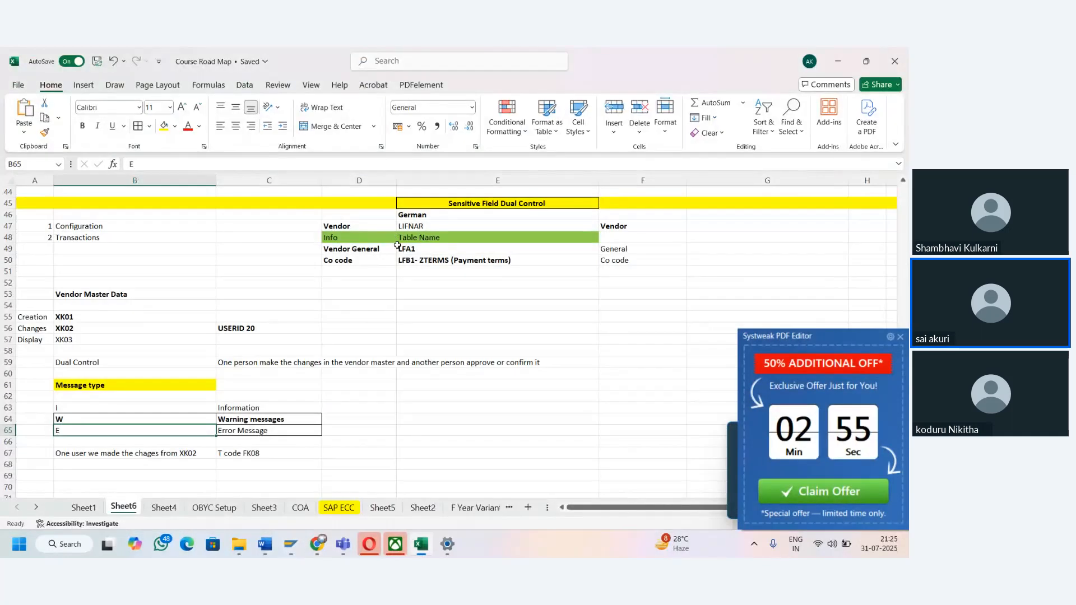
{"action": "left_click", "coordinate": [397, 248]}
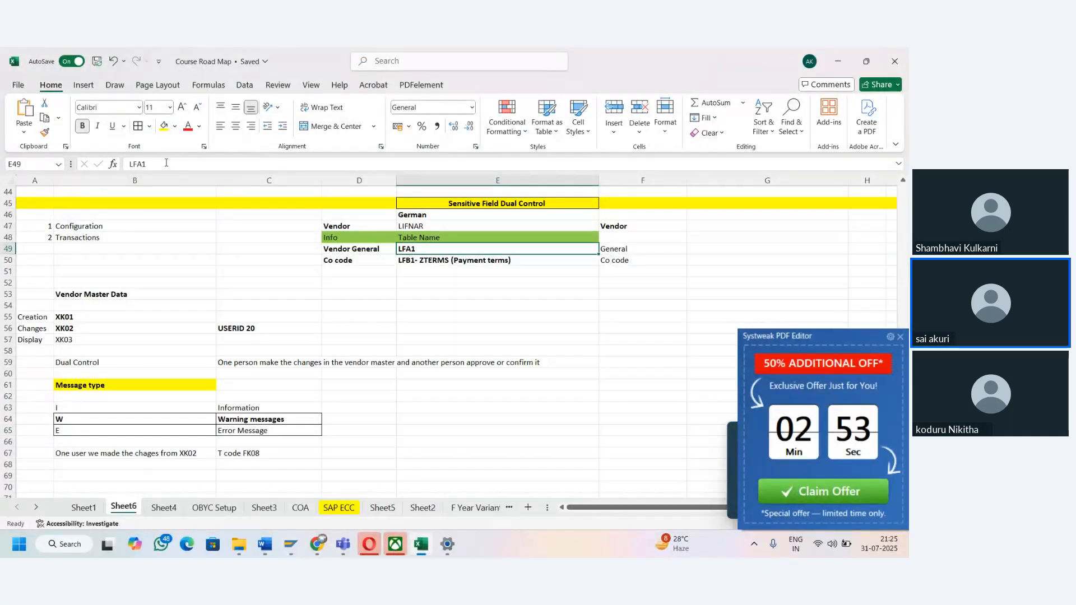
{"action": "type", "text": "LFB1- ZTERMS (Payment terms"}
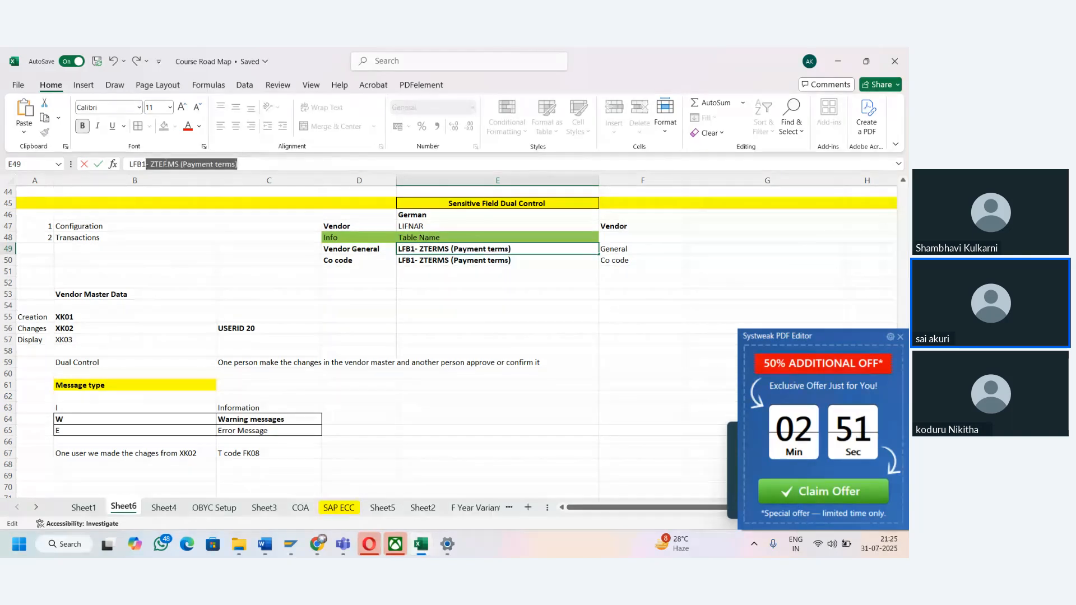
{"action": "key", "text": "Tab"}
{"action": "left_click", "coordinate": [414, 249]}
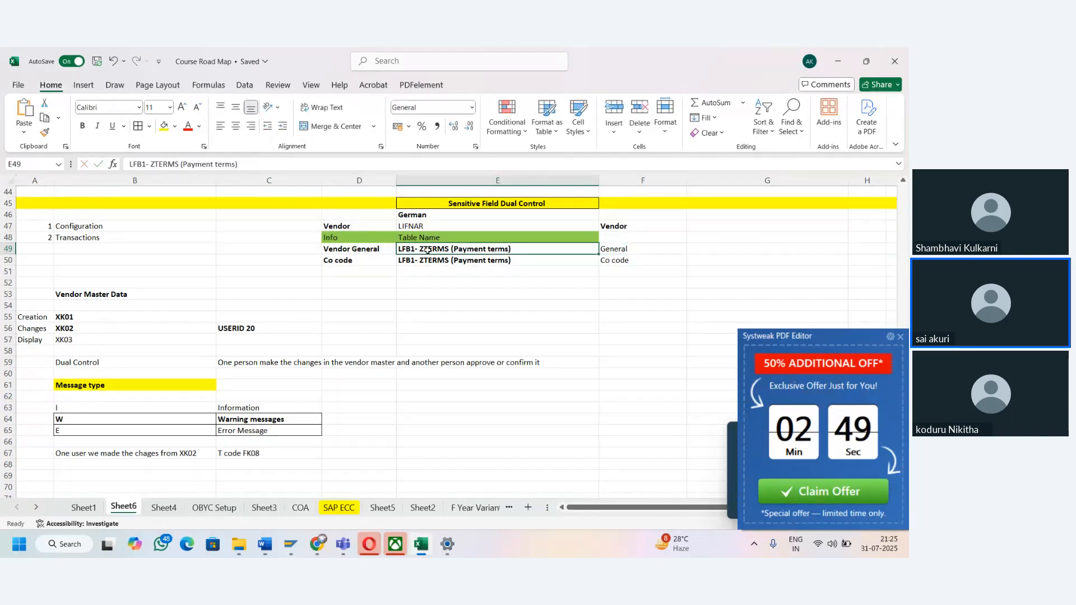
{"action": "left_click_drag", "start_coordinate": [237, 164], "coordinate": [154, 166]}
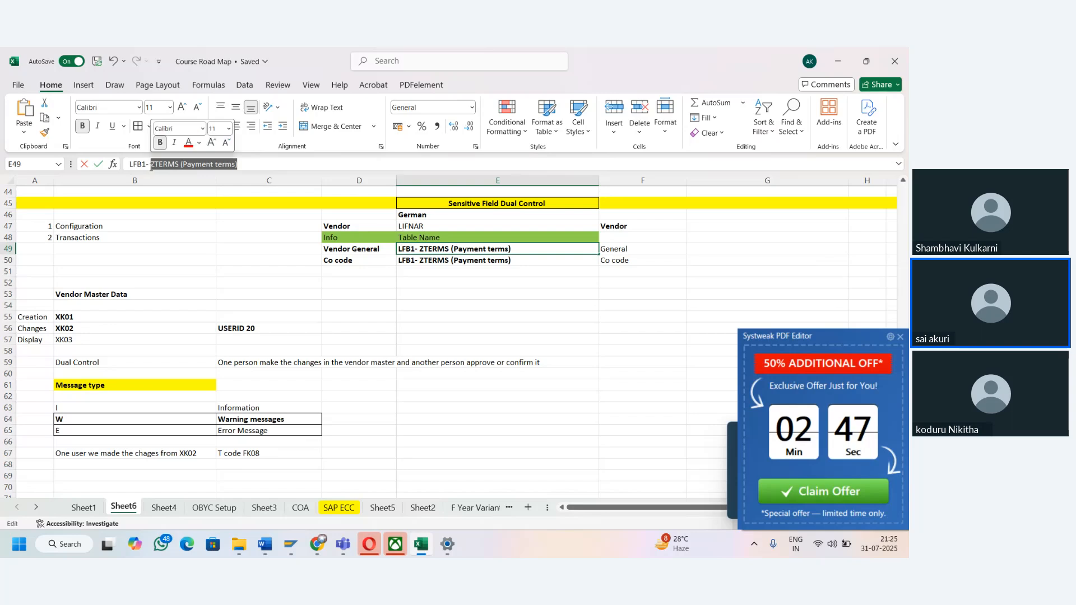
{"action": "key", "text": "BackSpace"}
{"action": "key", "text": "Tab"}
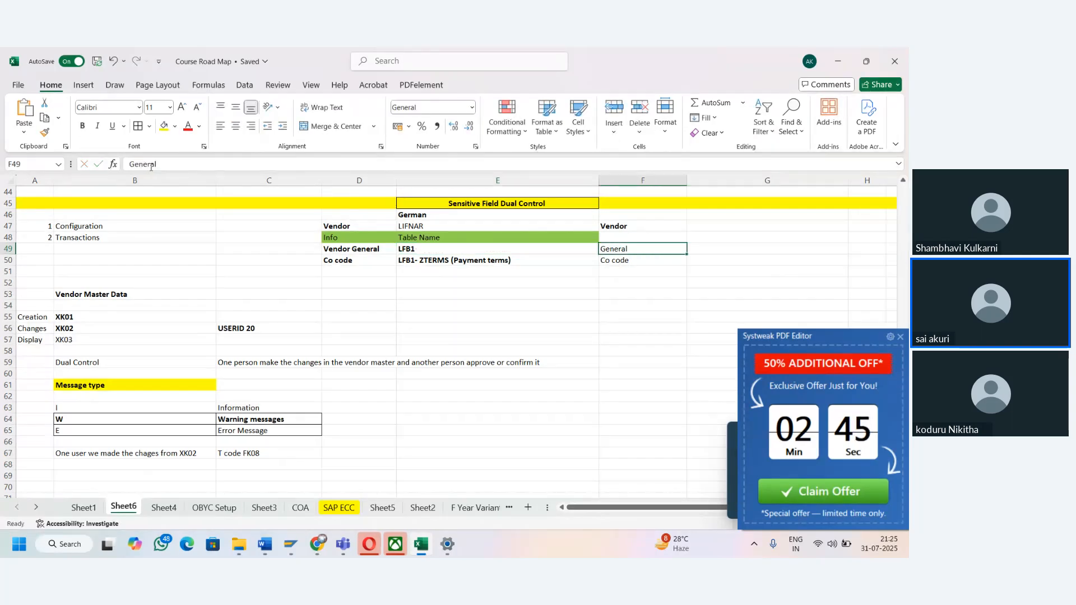
- Return to SAP and open the message control overview for application area F2, Master Data Maintenance: Customer, Vendor
{"action": "key", "text": "alt+Tab"}
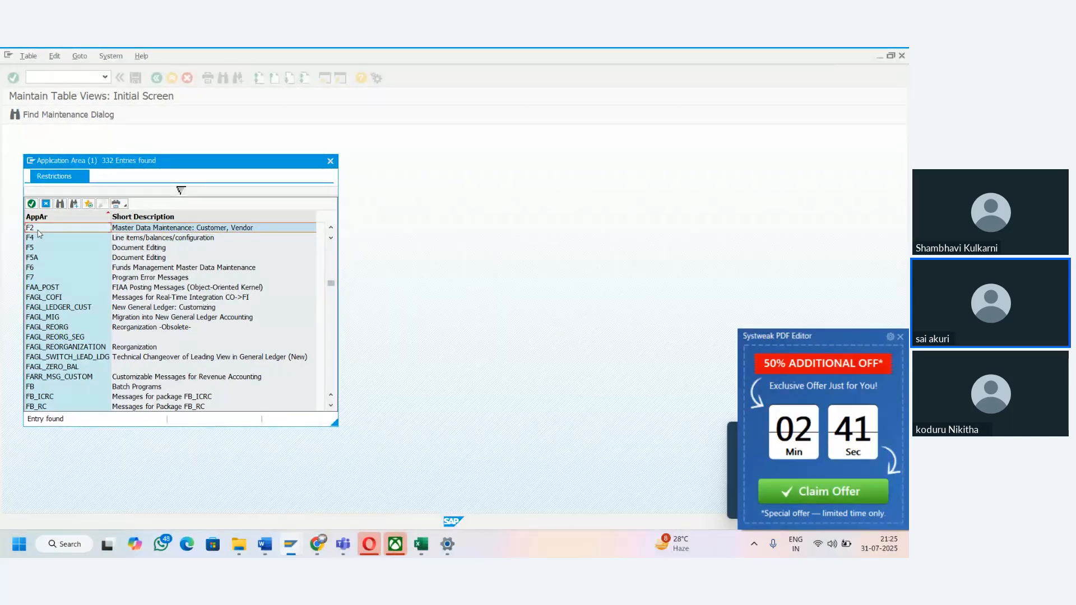
{"action": "left_click", "coordinate": [38, 230]}
{"action": "left_click", "coordinate": [118, 240]}
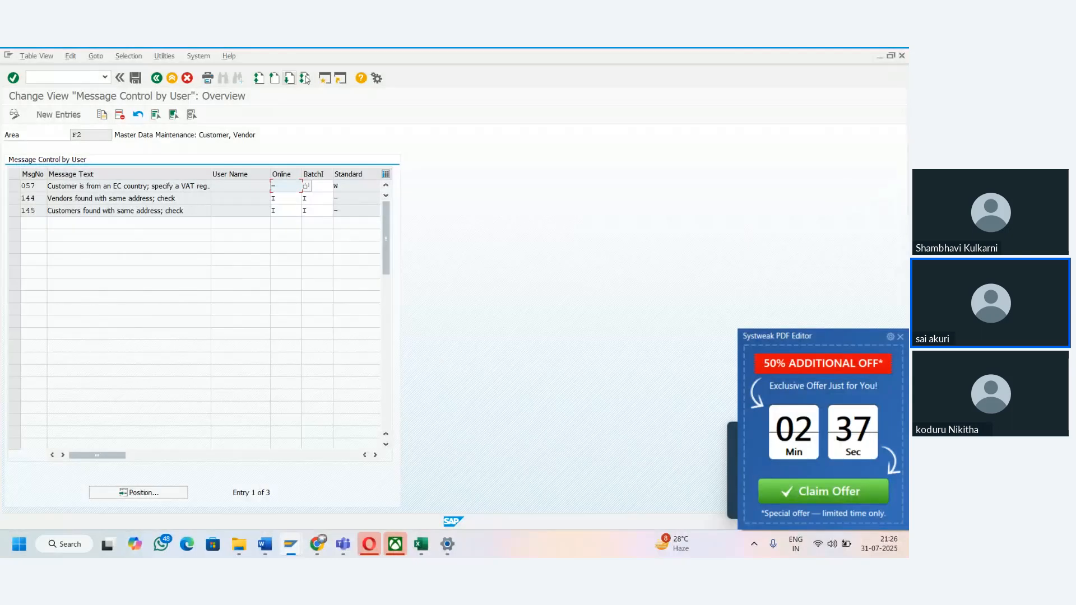
- Open a new SAP session, run transaction XK02, and open the HP Latops vendor for company code TAMA
{"action": "left_click", "coordinate": [323, 81]}
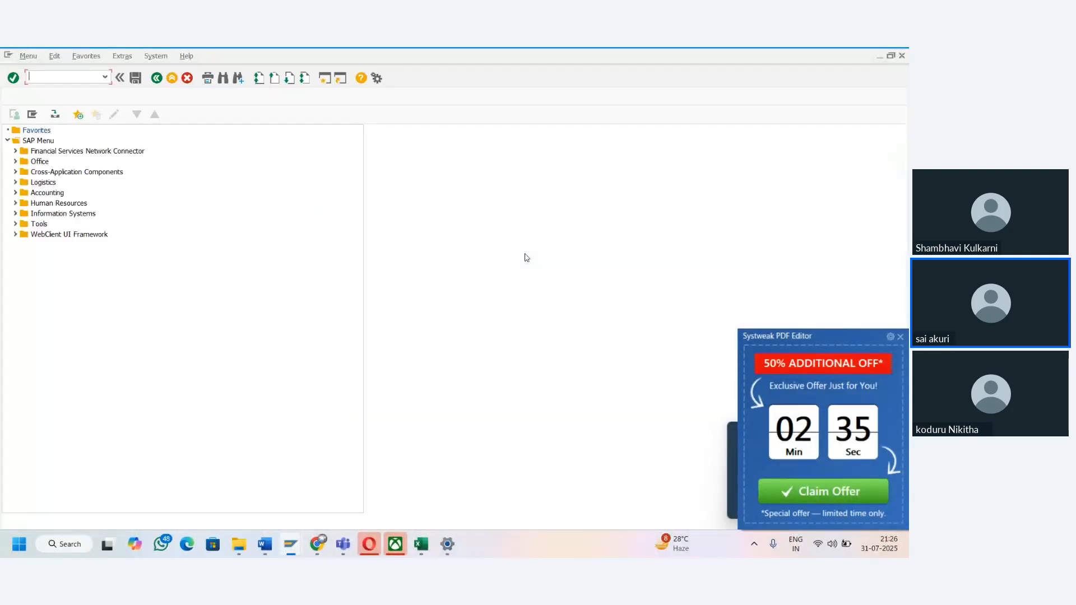
{"action": "type", "text": "XHK02"}
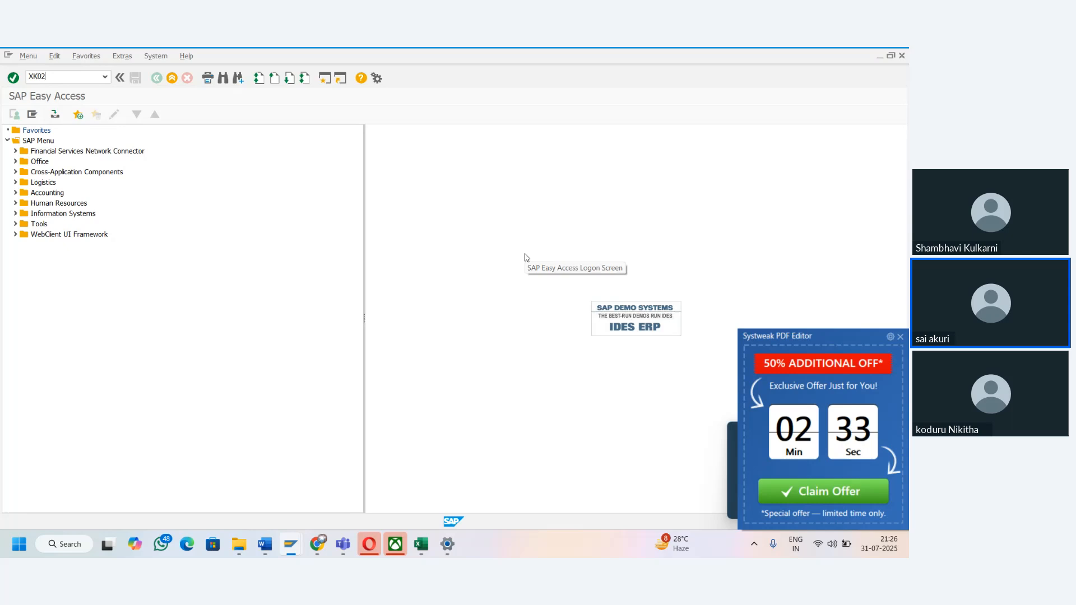
{"action": "key", "text": "Return"}
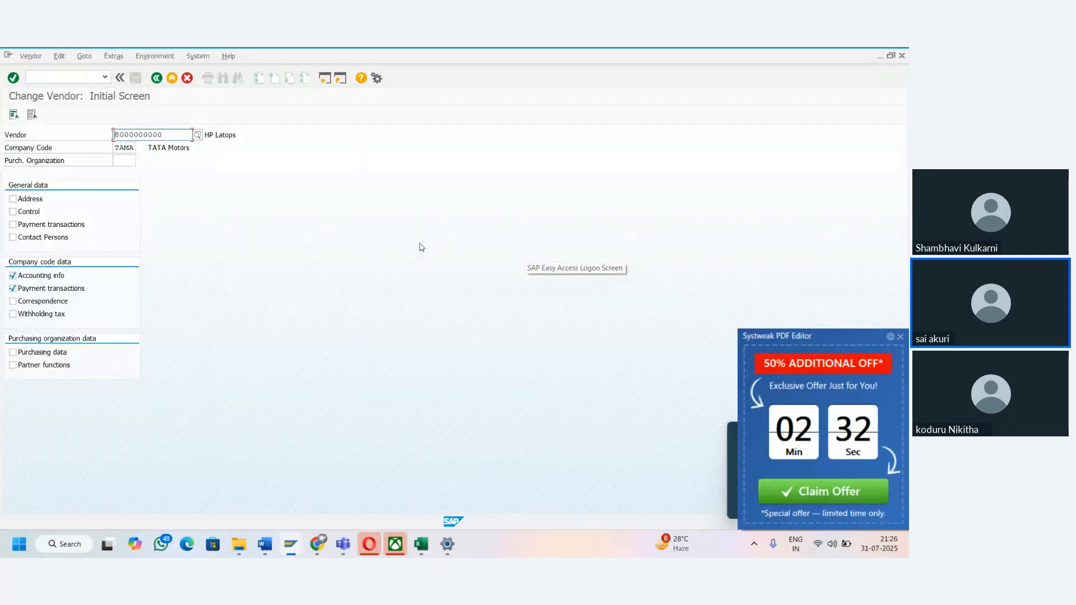
{"action": "key", "text": "Return"}
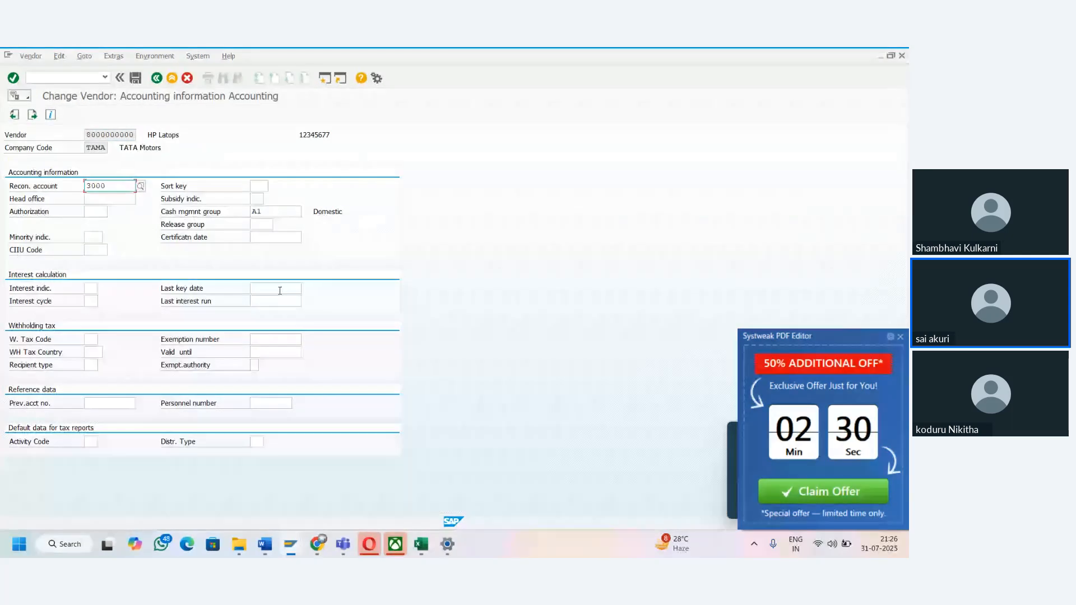
- Set the vendor's payment terms to 0001 in the company code payment transactions, save, and acknowledge the confirmation notice
{"action": "left_click", "coordinate": [32, 114]}
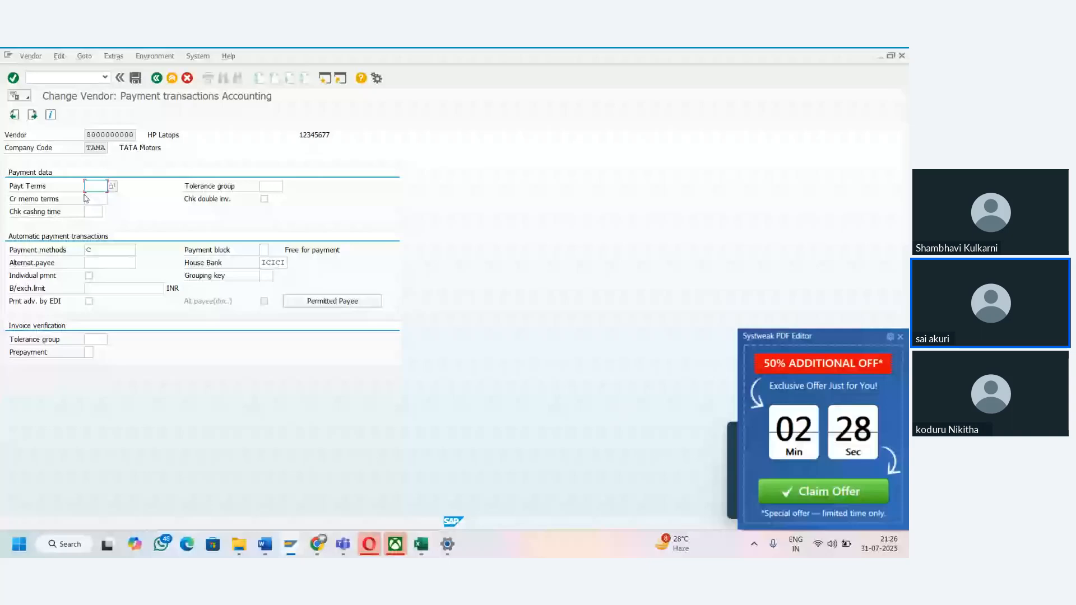
{"action": "left_click", "coordinate": [90, 197]}
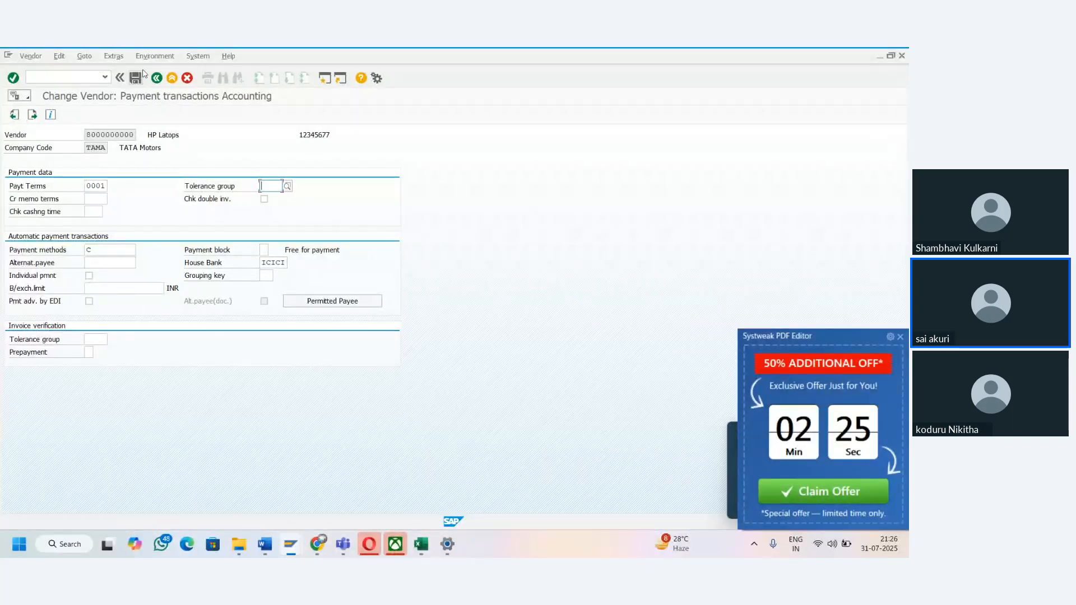
{"action": "left_click", "coordinate": [138, 78]}
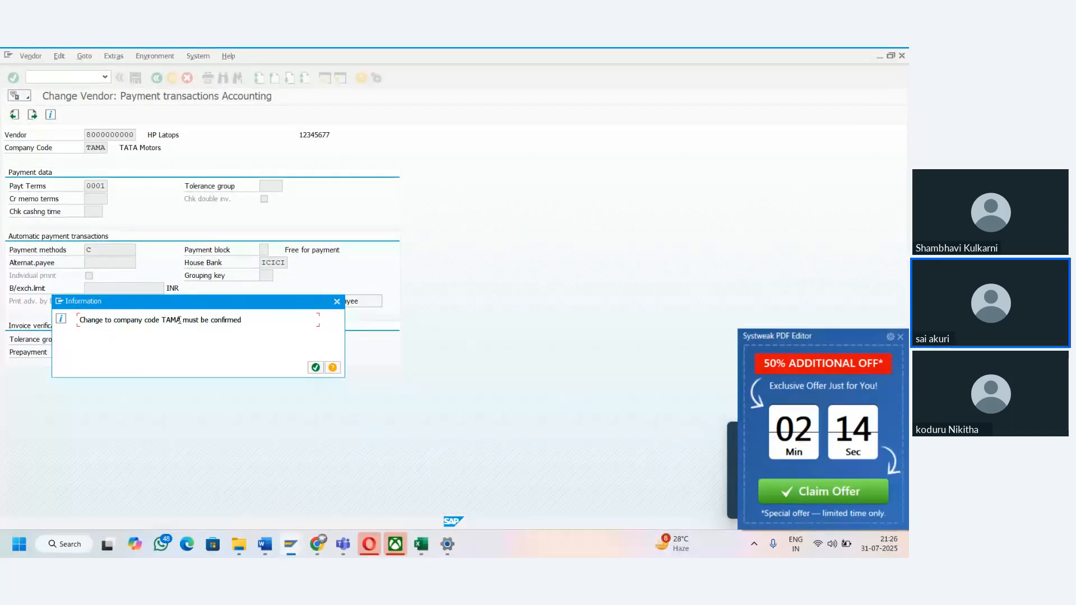
{"action": "left_click", "coordinate": [315, 367]}
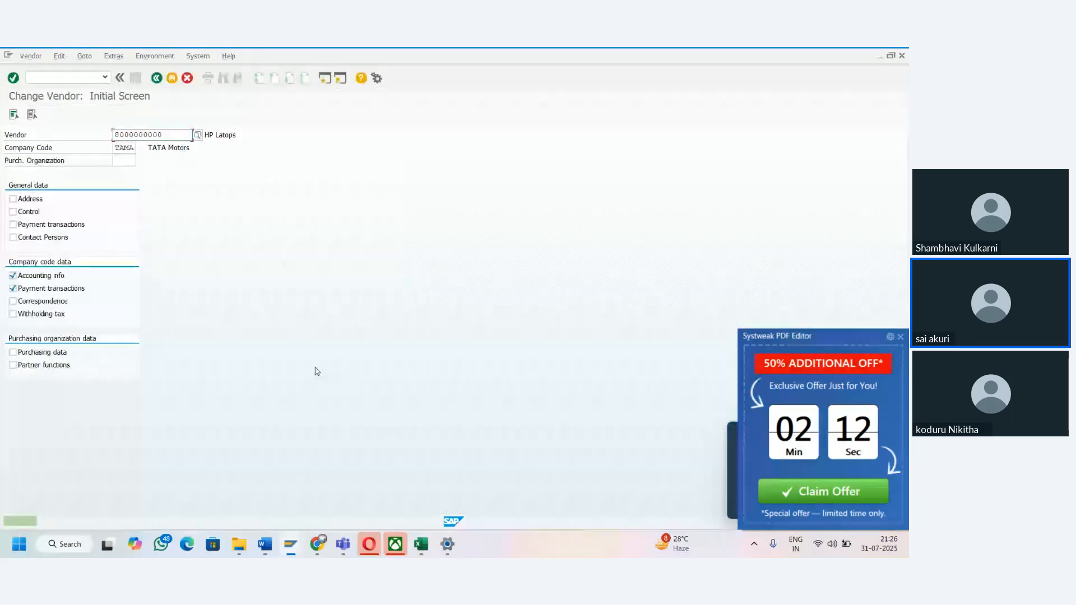
- Try to reopen the vendor for change and display the detailed explanation of the resulting status message, moving its window aside
{"action": "left_click", "coordinate": [13, 78]}
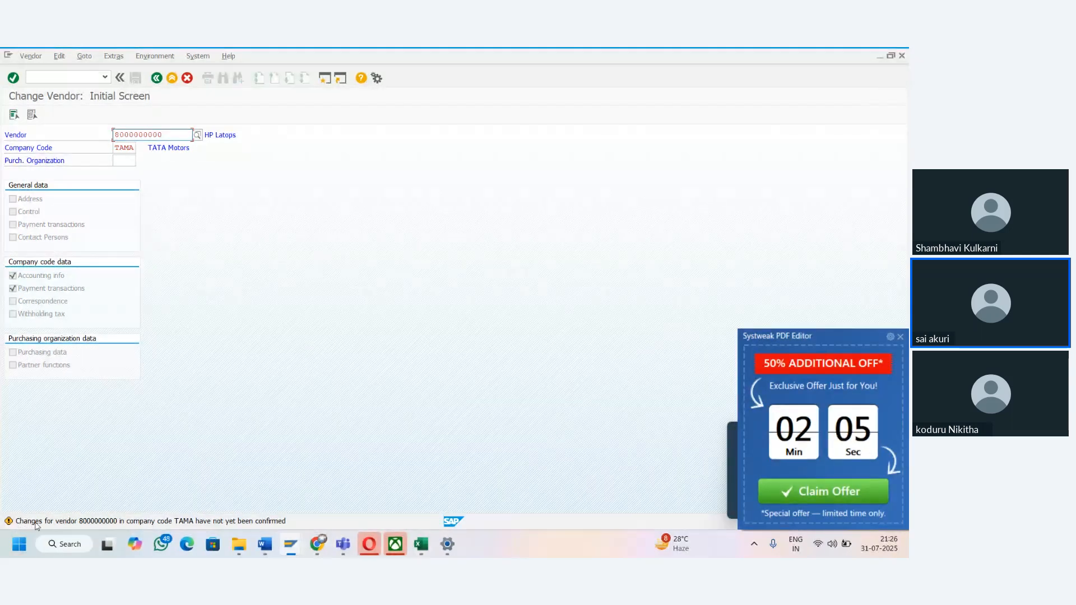
{"action": "double_click", "coordinate": [145, 522]}
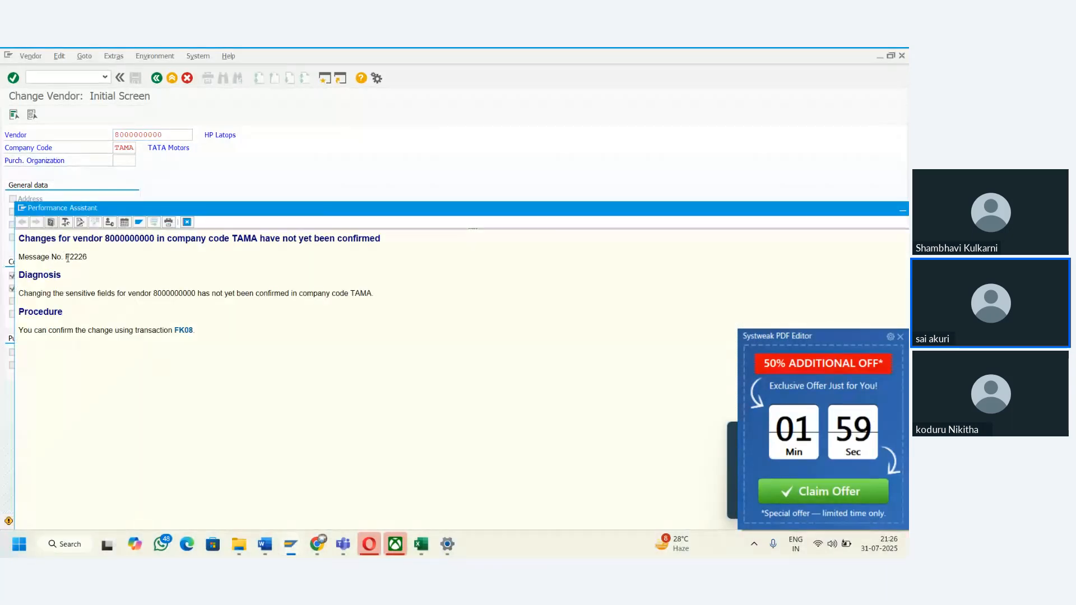
{"action": "left_click_drag", "start_coordinate": [157, 204], "coordinate": [314, 182]}
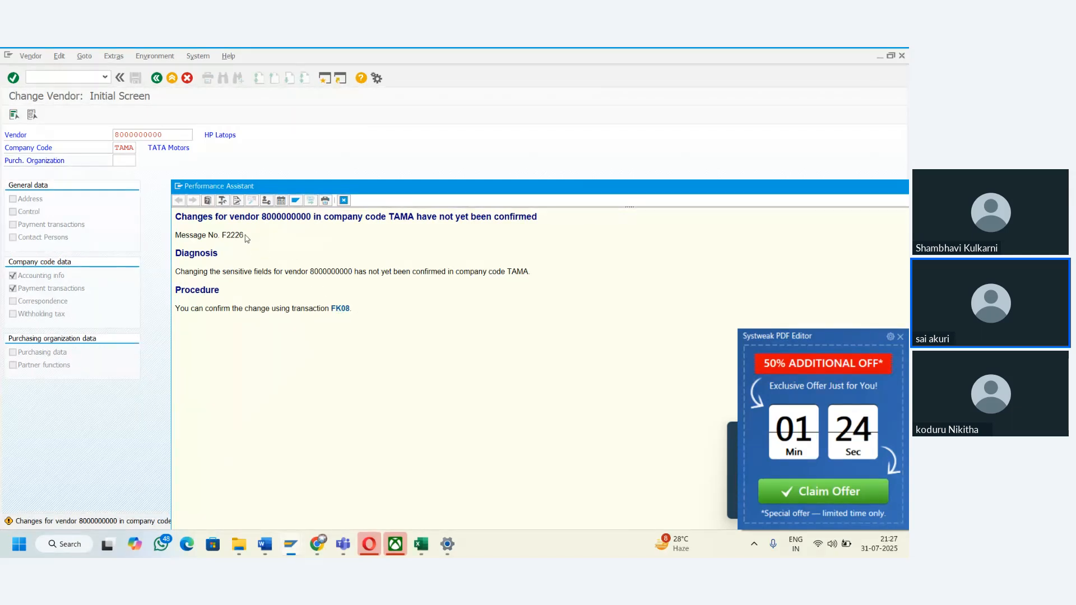
- Copy message number F2226 from the message explanation into cell D64 of the Excel sheet, beside Warning messages, and fill it yellow
{"action": "left_click_drag", "start_coordinate": [245, 235], "coordinate": [220, 236]}
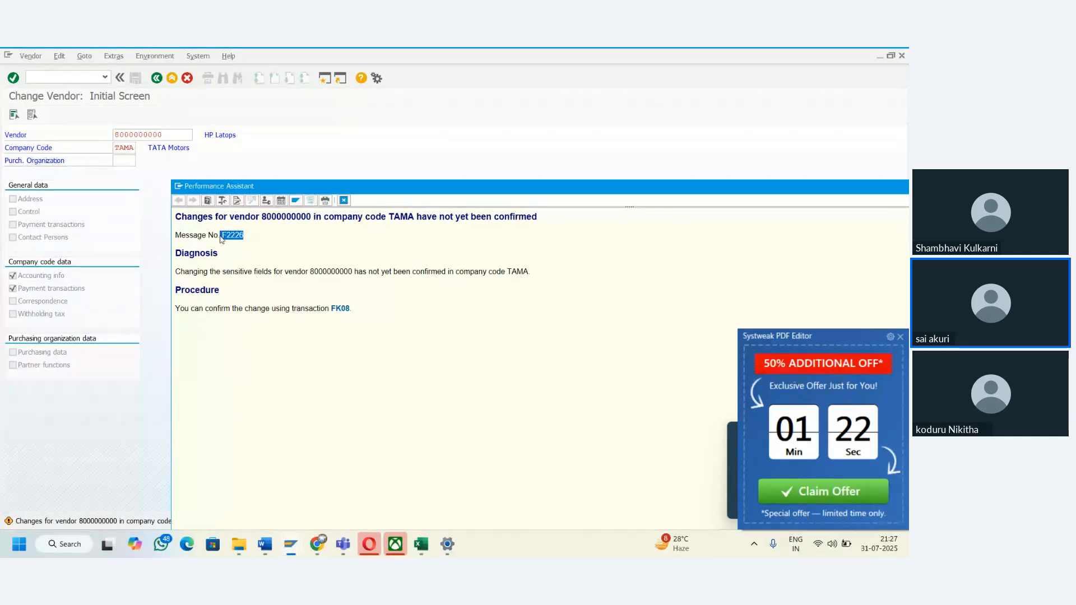
{"action": "key", "text": "ctrl+c"}
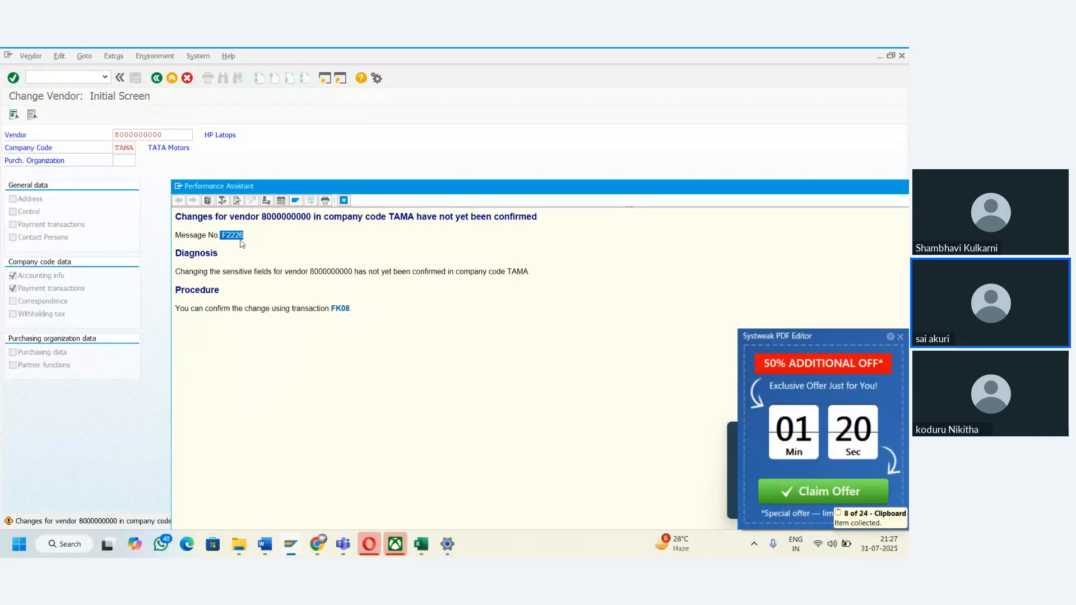
{"action": "key", "text": "Escape"}
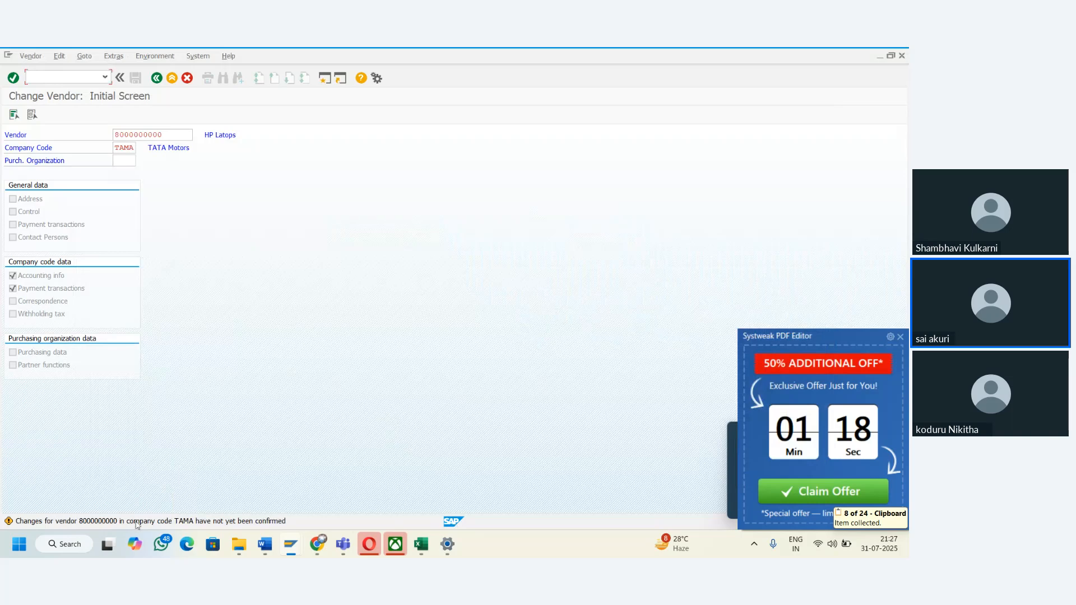
{"action": "left_click", "coordinate": [421, 544]}
{"action": "left_click", "coordinate": [346, 422]}
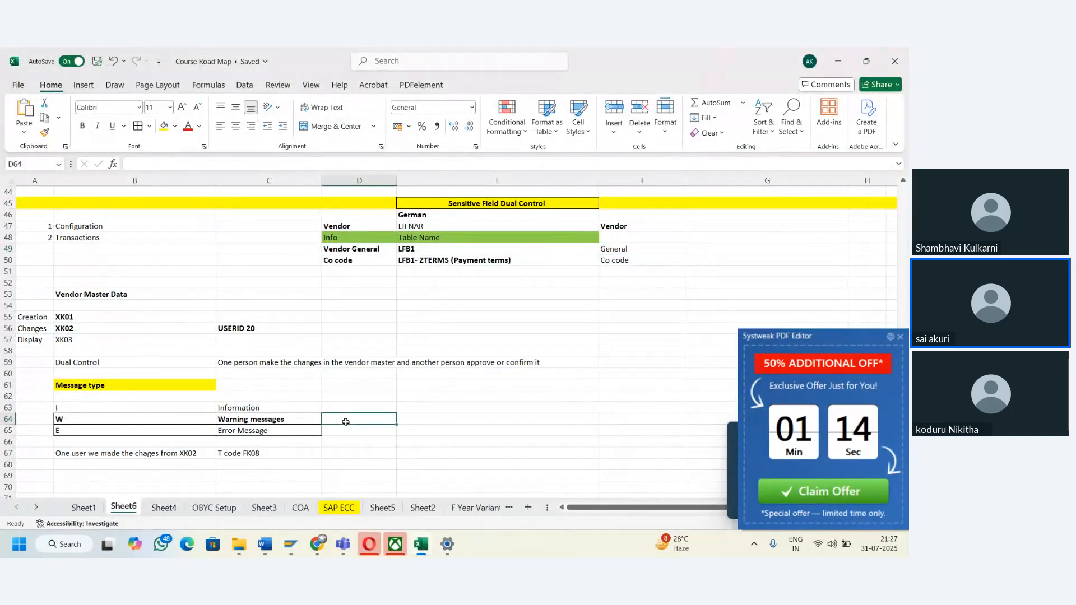
{"action": "key", "text": "ctrl+v"}
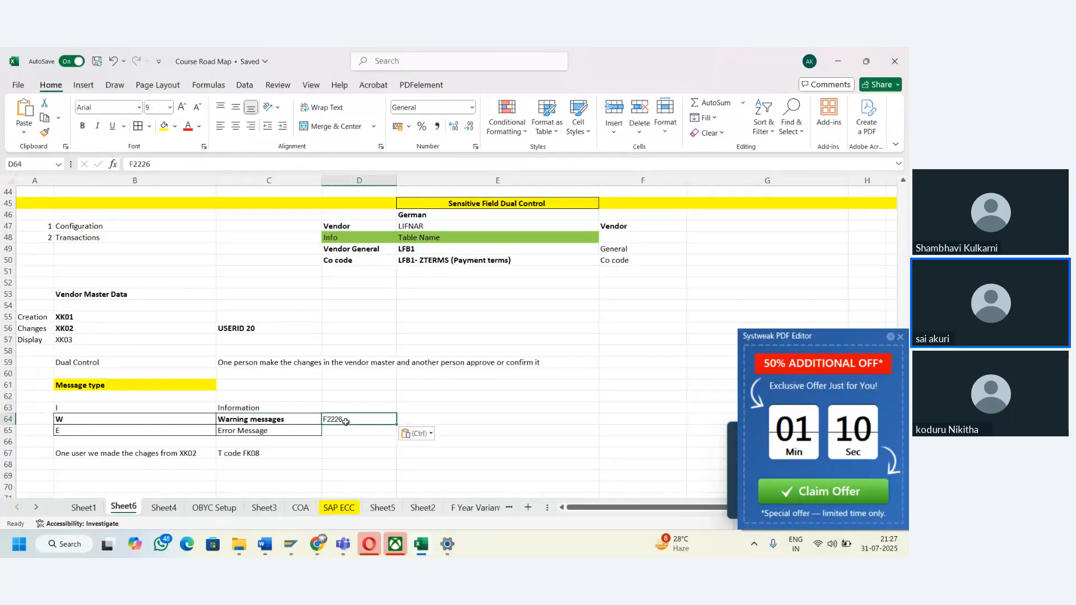
{"action": "left_click", "coordinate": [164, 126]}
- Bring the SAP message explanation window forward, close it, and return to the Excel worksheet
{"action": "mouse_move", "coordinate": [325, 556]}
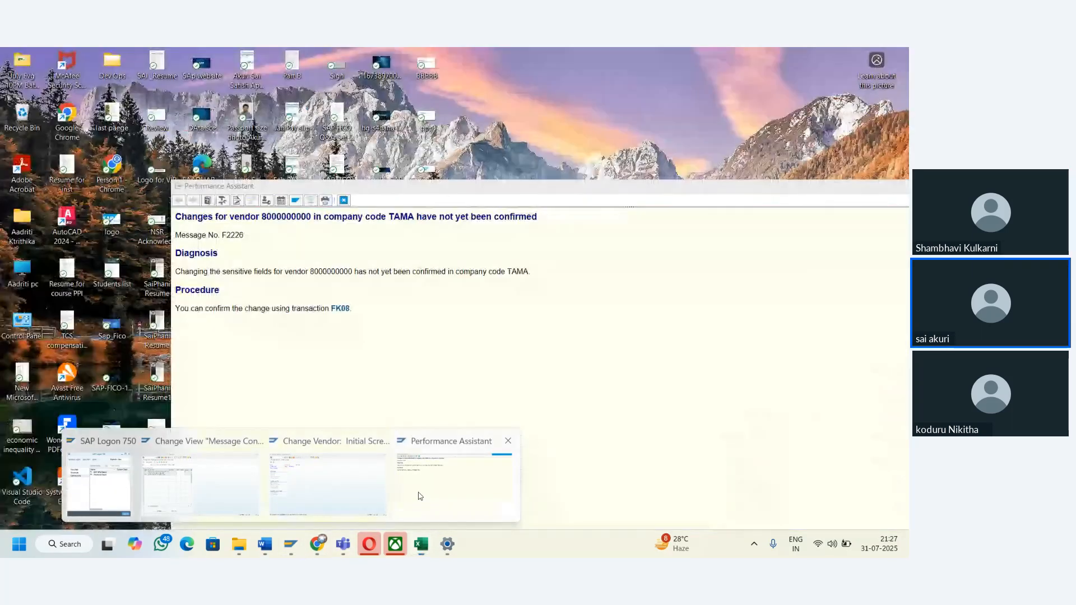
{"action": "left_click", "coordinate": [421, 497]}
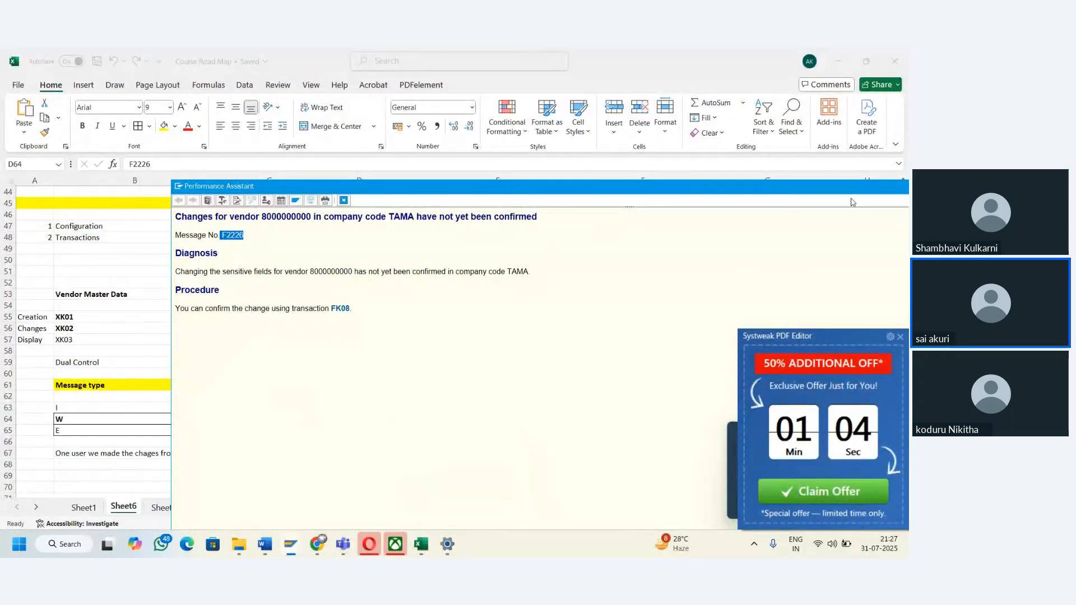
{"action": "left_click_drag", "start_coordinate": [852, 188], "coordinate": [632, 209]}
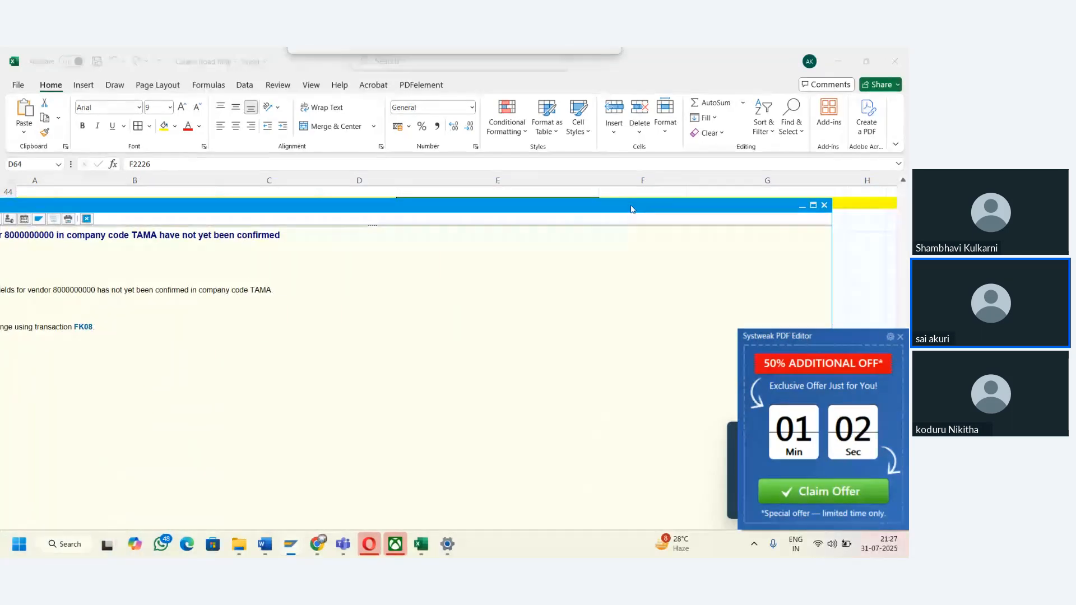
{"action": "left_click", "coordinate": [824, 205]}
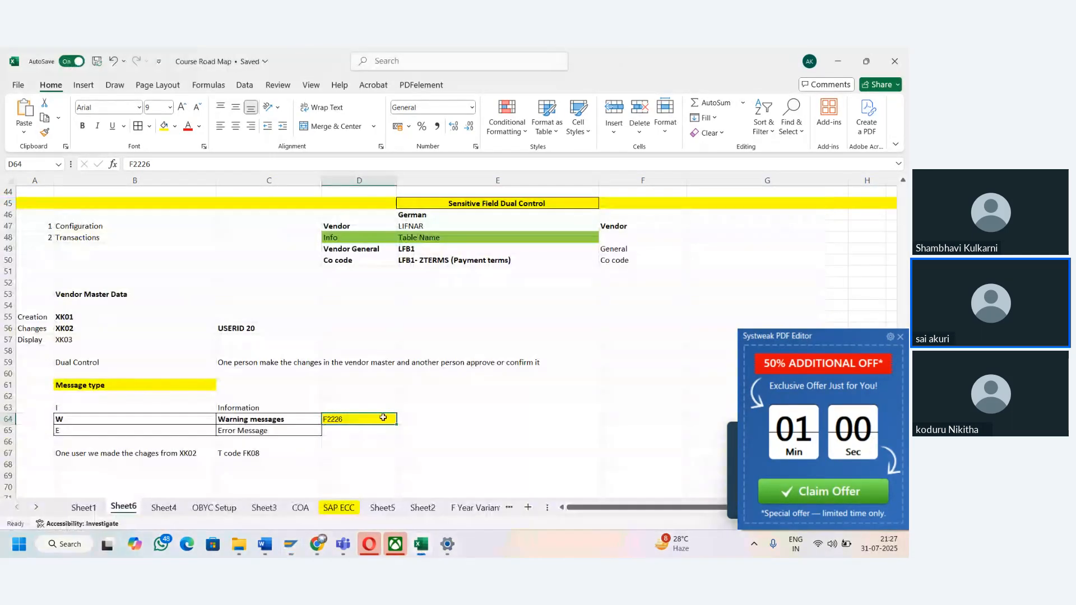
{"action": "key", "text": "alt+Tab"}
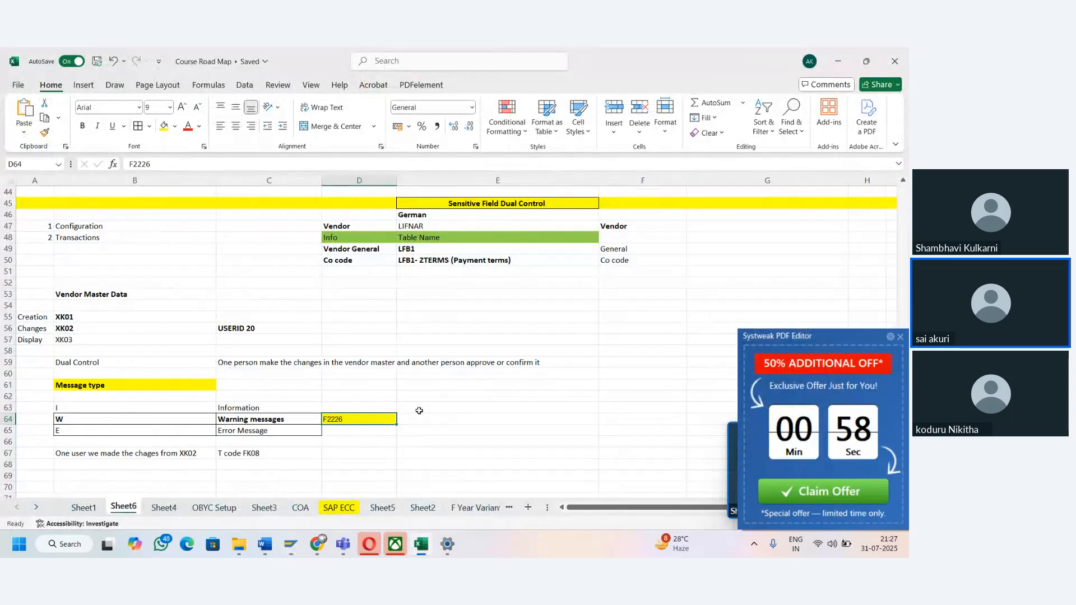
- Enter Green, Yellow and Red in cells E63 to E65 beside the information, warning and error message types
{"action": "left_click", "coordinate": [419, 411]}
{"action": "type", "text": "Green"}
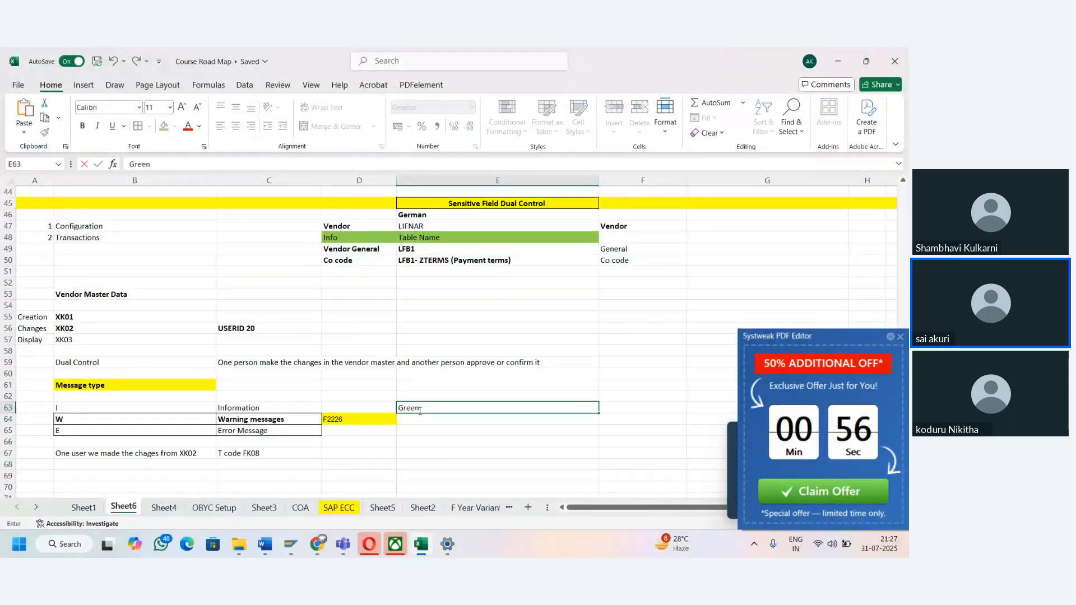
{"action": "key", "text": "Return"}
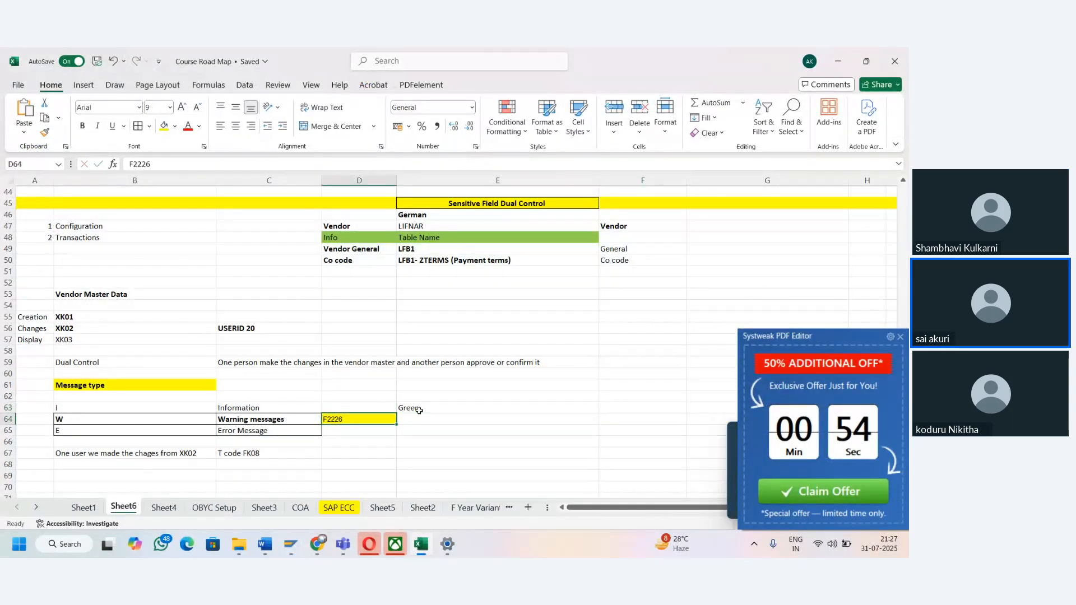
{"action": "type", "text": "Yell"}
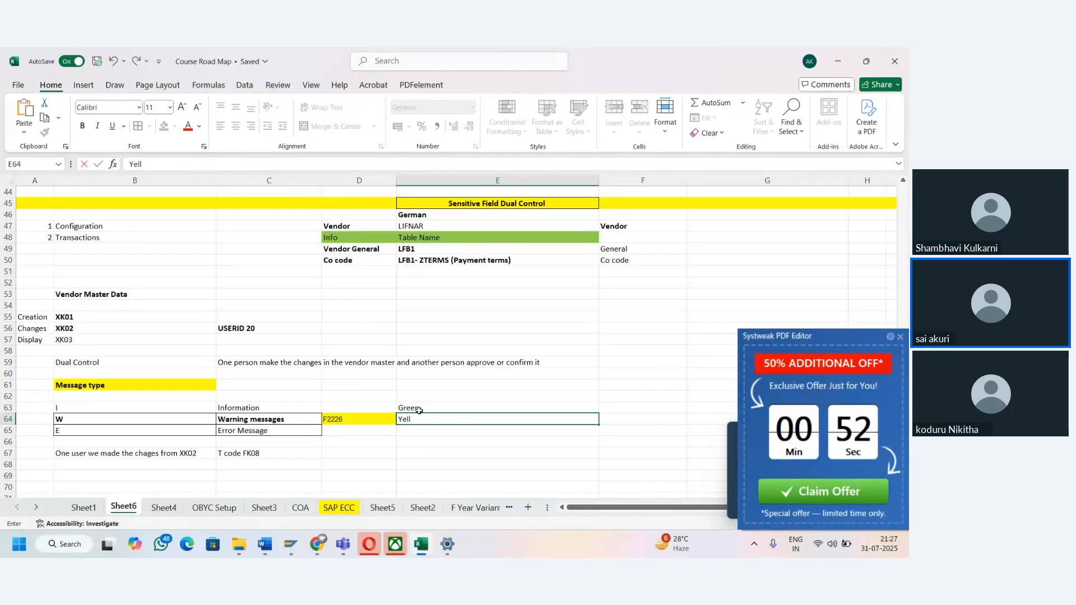
{"action": "type", "text": "ow"}
{"action": "key", "text": "Return"}
{"action": "key", "text": "Left"}
{"action": "key", "text": "Left"}
{"action": "key", "text": "Left"}
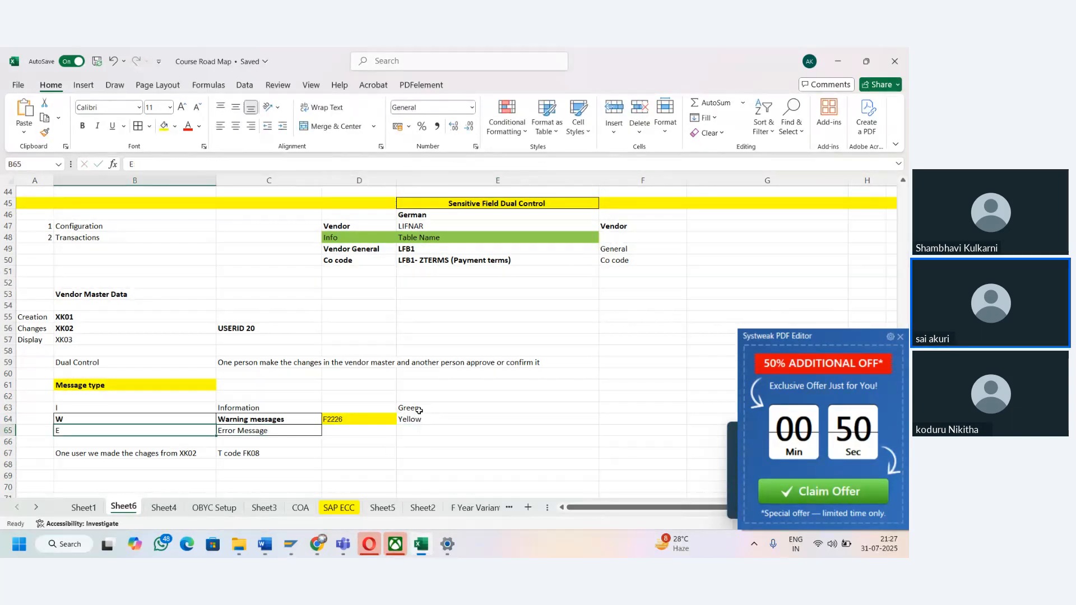
{"action": "key", "text": "Right"}
{"action": "key", "text": "Right"}
{"action": "key", "text": "Right"}
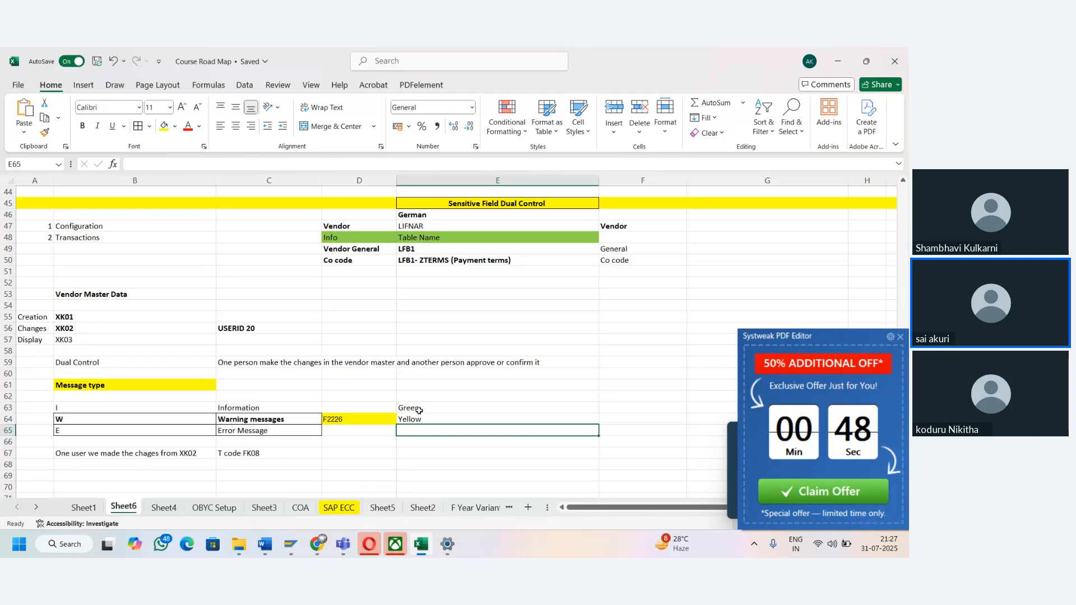
{"action": "type", "text": "Red"}
{"action": "key", "text": "Left"}
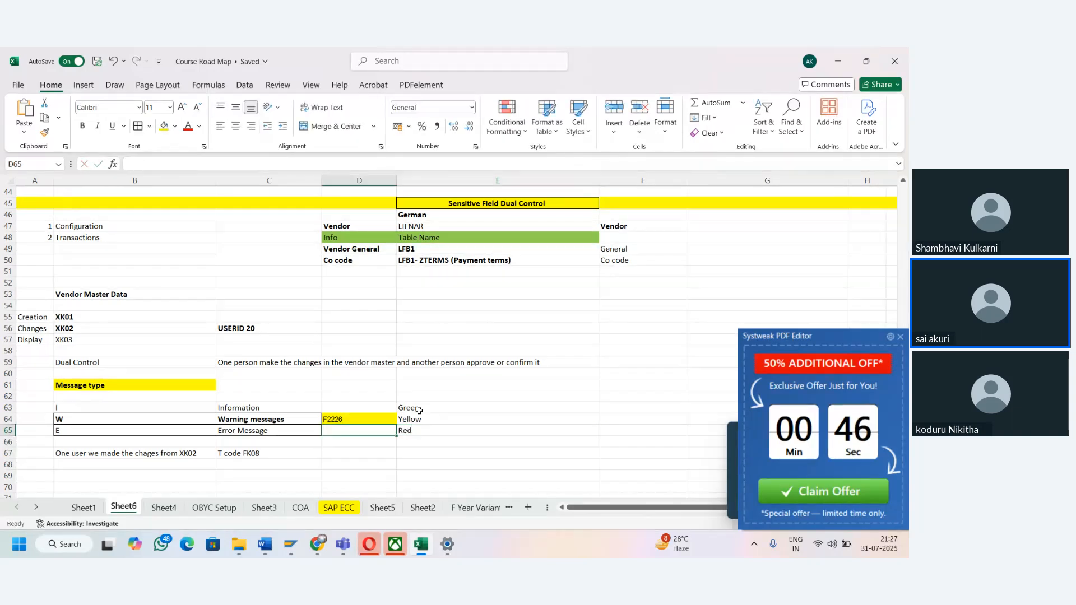
- Copy F2226 into cell D65 of the Error Message row and fill that cell red
{"action": "left_click", "coordinate": [175, 126]}
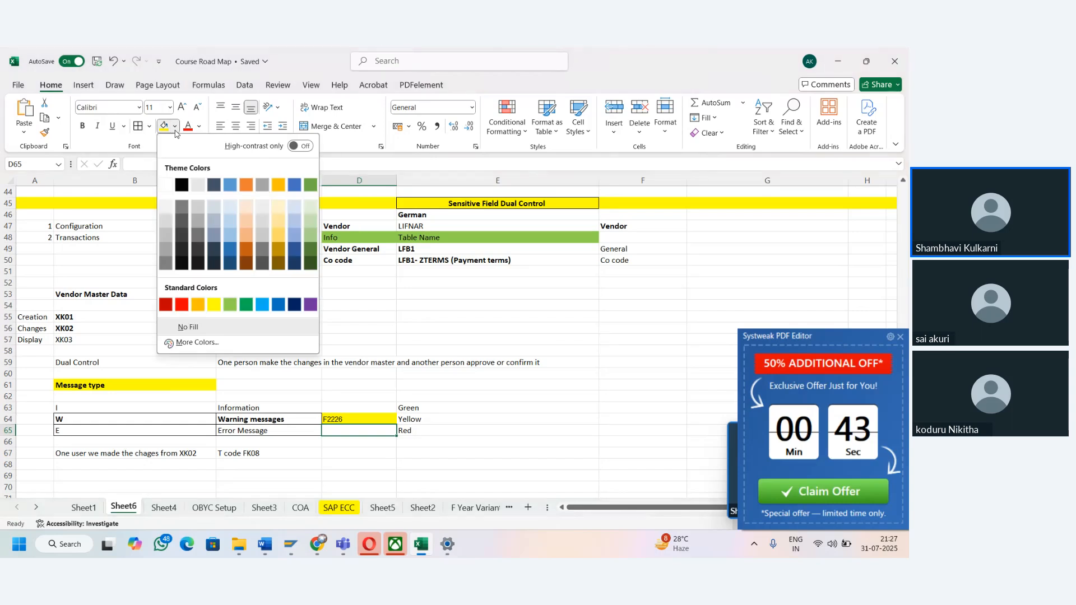
{"action": "left_click", "coordinate": [182, 305]}
{"action": "left_click", "coordinate": [341, 418]}
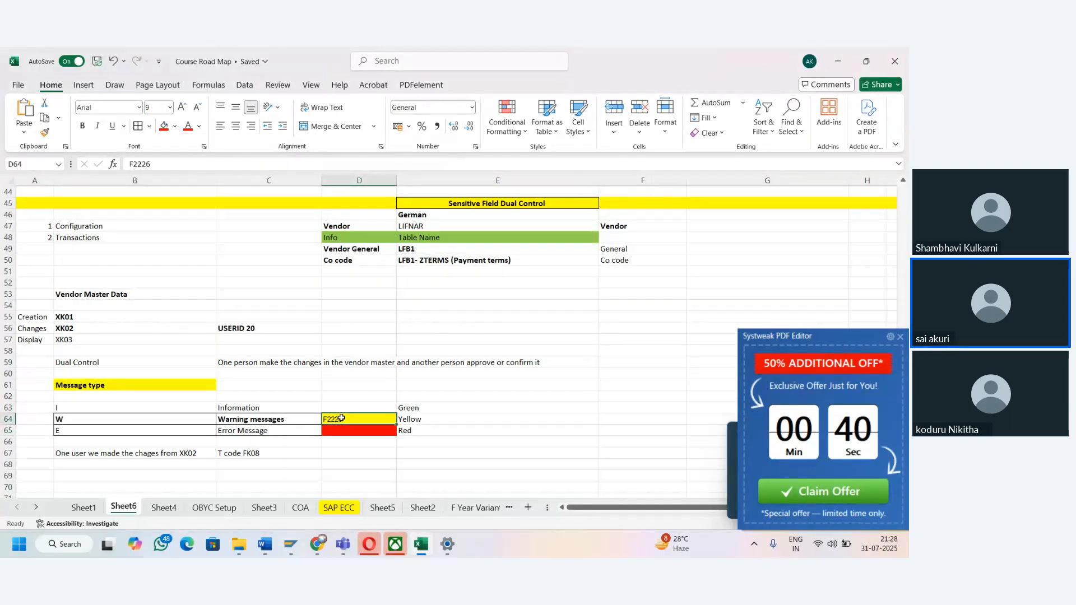
{"action": "key", "text": "ctrl+c"}
{"action": "key", "text": "shift+Down"}
{"action": "key", "text": "ctrl+v"}
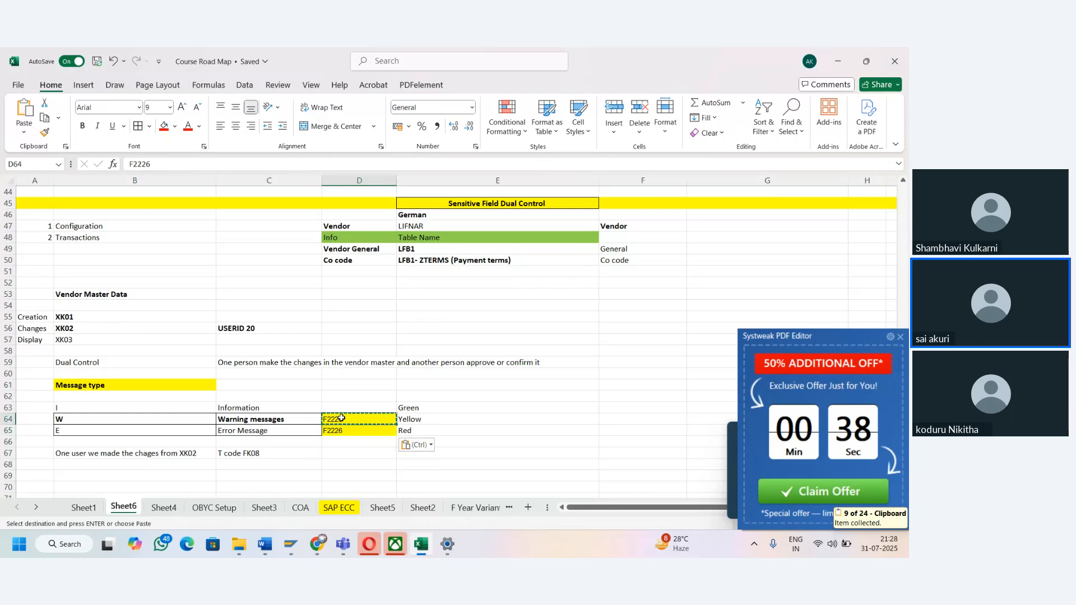
{"action": "left_click", "coordinate": [342, 430]}
{"action": "left_click", "coordinate": [175, 126]}
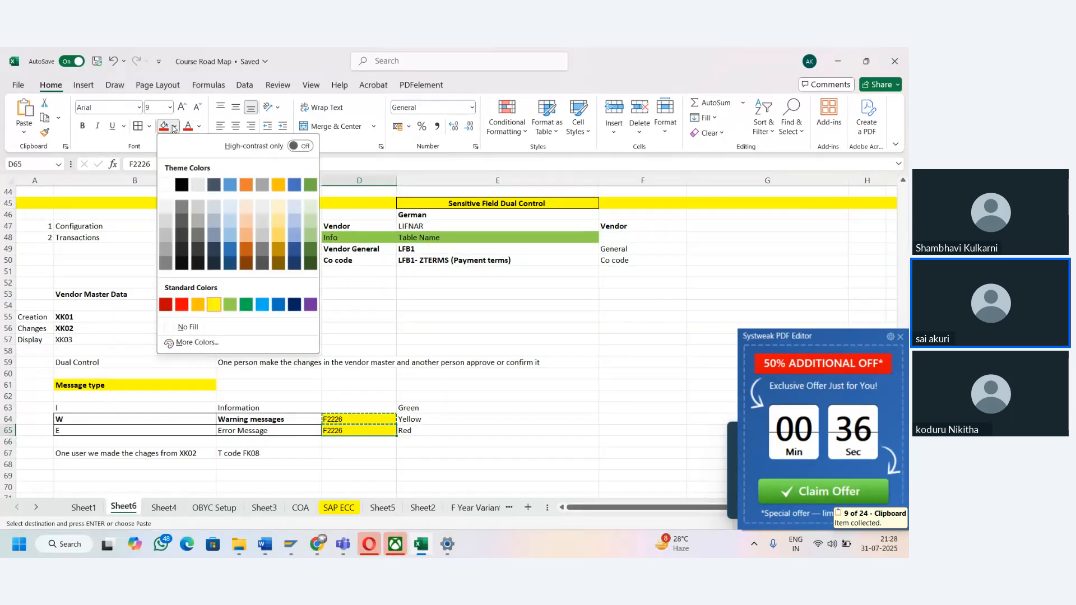
{"action": "left_click", "coordinate": [181, 304]}
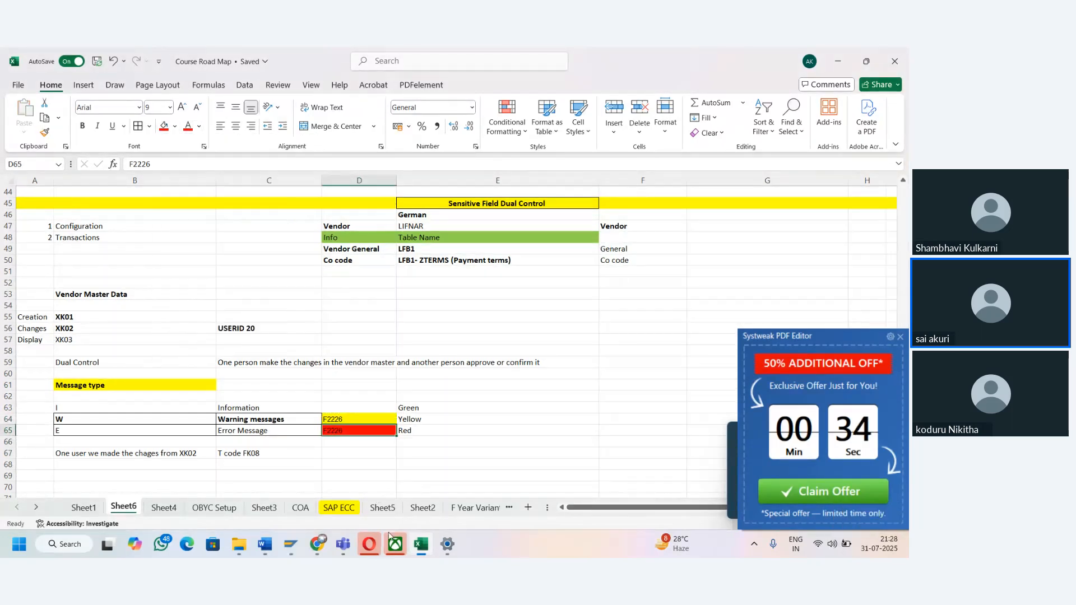
- Switch to the SAP message control session for area F2, start new entries, and list the available message numbers
{"action": "mouse_move", "coordinate": [290, 544]}
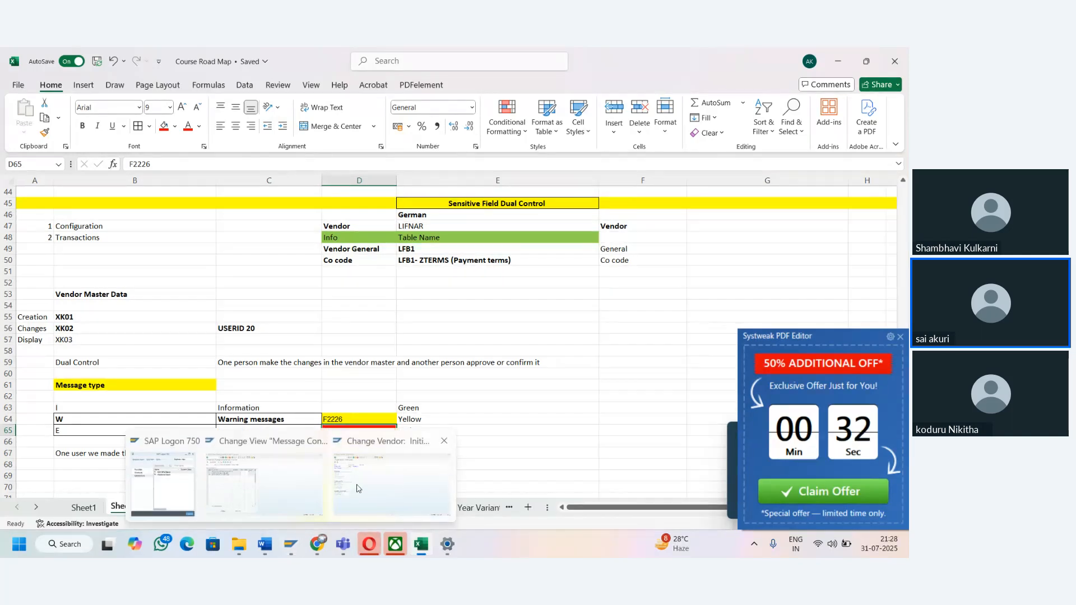
{"action": "left_click", "coordinate": [271, 480]}
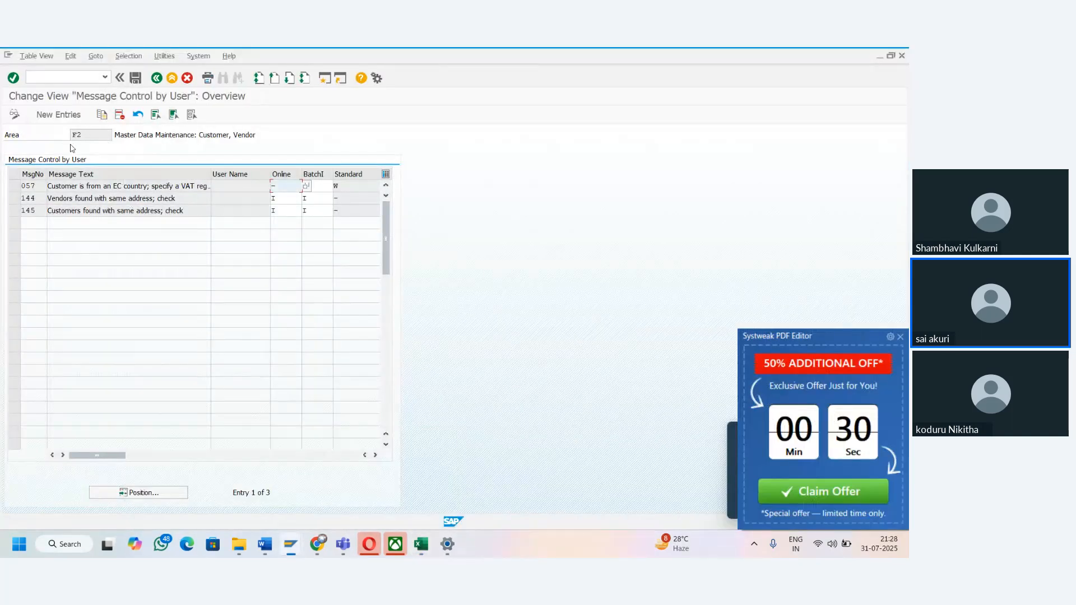
{"action": "left_click", "coordinate": [85, 135]}
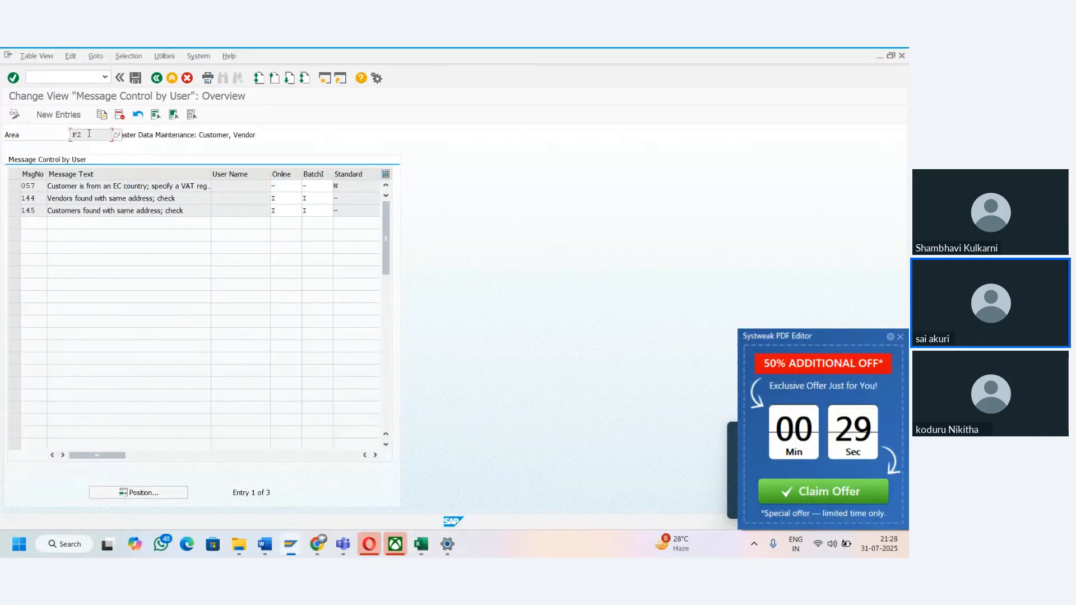
{"action": "left_click", "coordinate": [33, 137]}
{"action": "left_click", "coordinate": [90, 135]}
{"action": "left_click", "coordinate": [147, 136]}
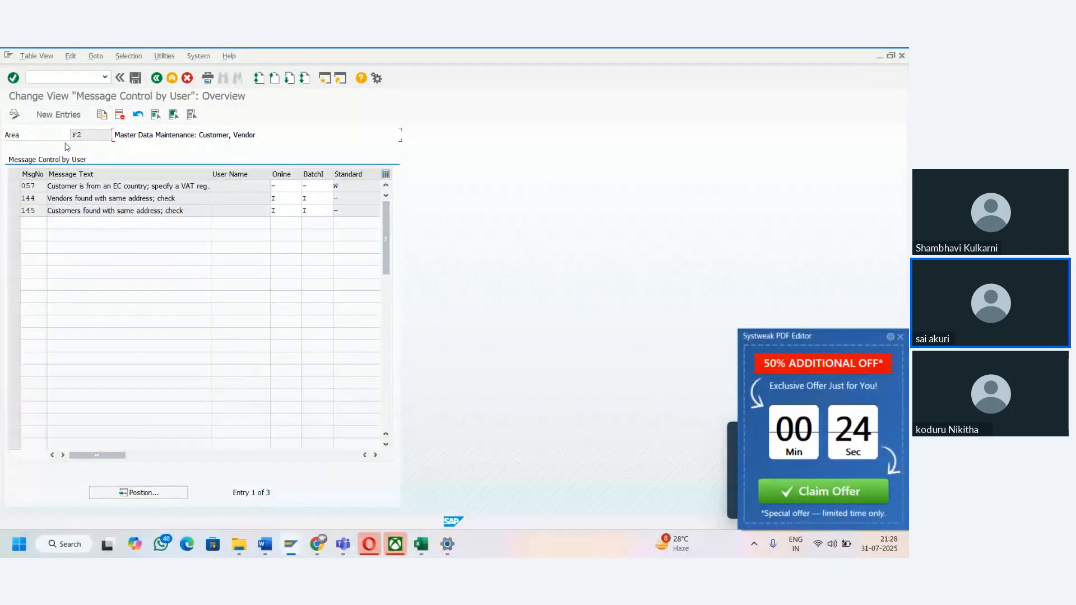
{"action": "left_click", "coordinate": [54, 115]}
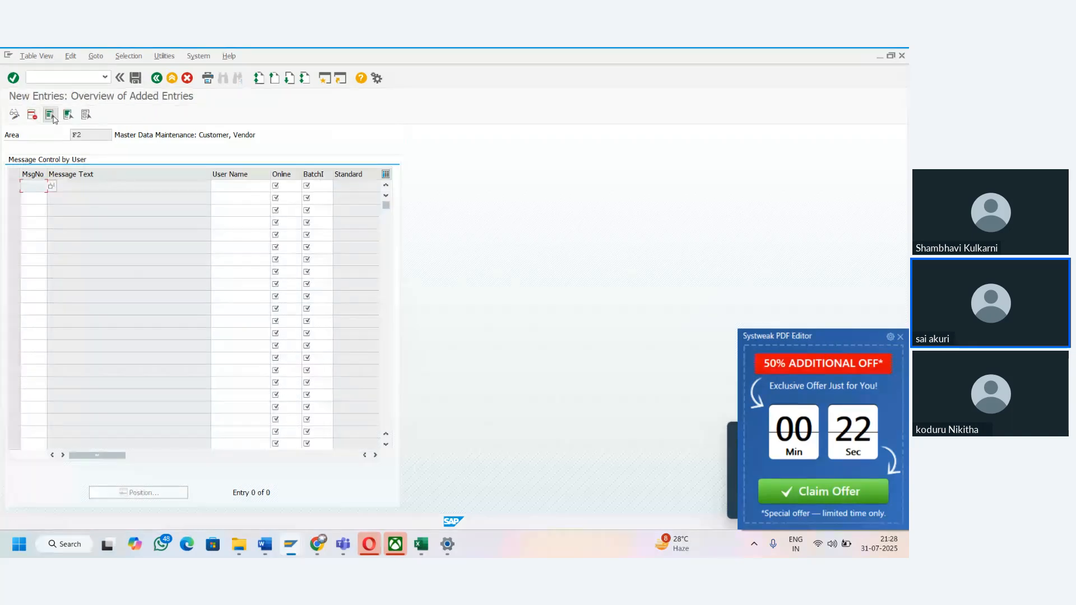
{"action": "left_click", "coordinate": [51, 186]}
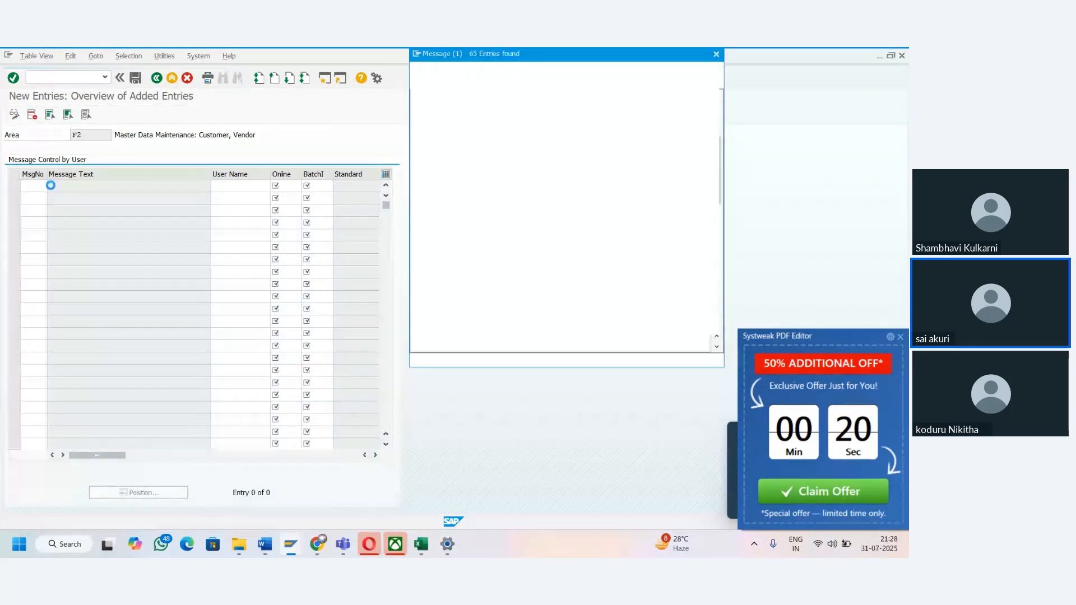
- Find message 226 about unconfirmed vendor changes in a company code and choose it as the new entry's message number
{"action": "key", "text": "alt+Tab"}
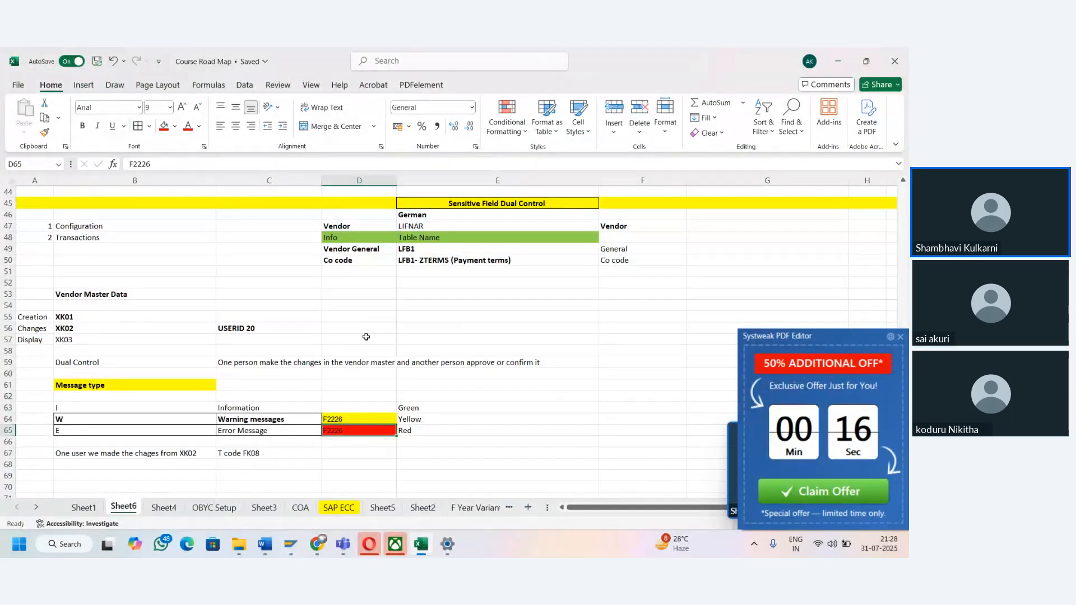
{"action": "key", "text": "alt+Tab"}
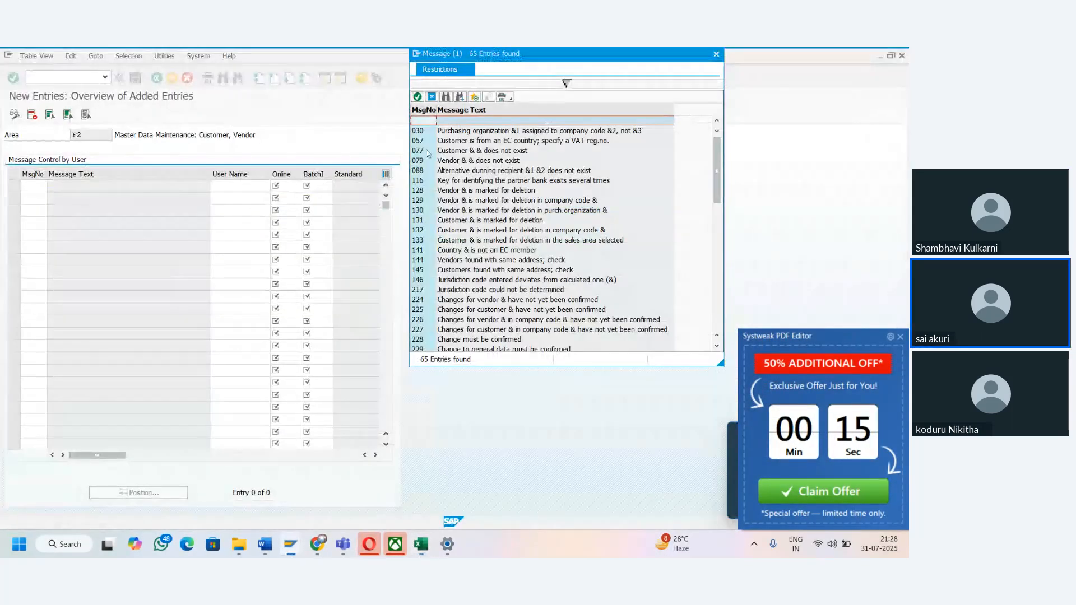
{"action": "left_click", "coordinate": [447, 97]}
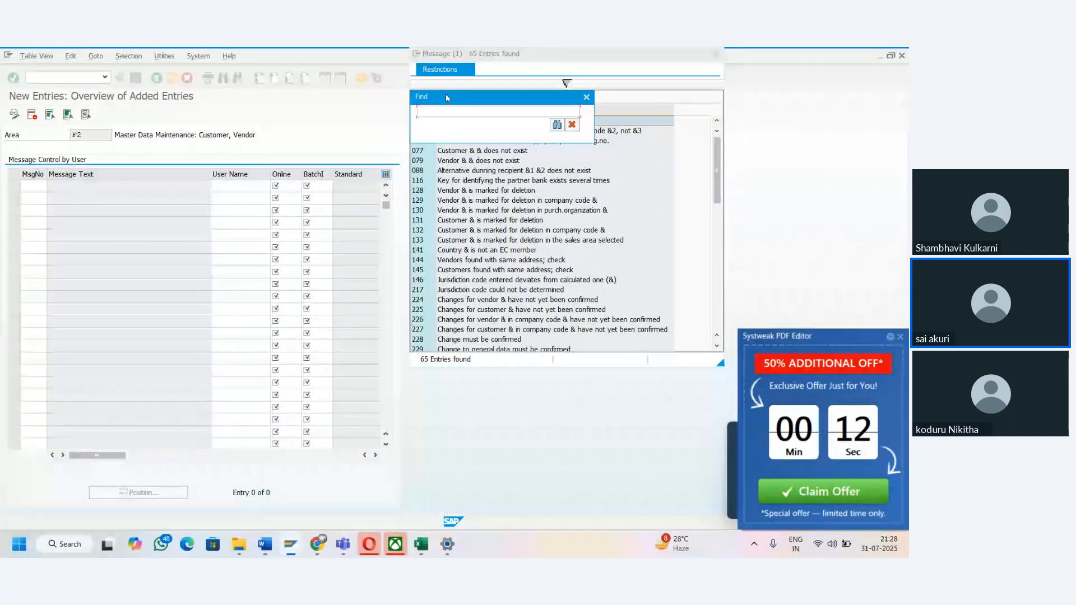
{"action": "type", "text": "226"}
{"action": "key", "text": "Return"}
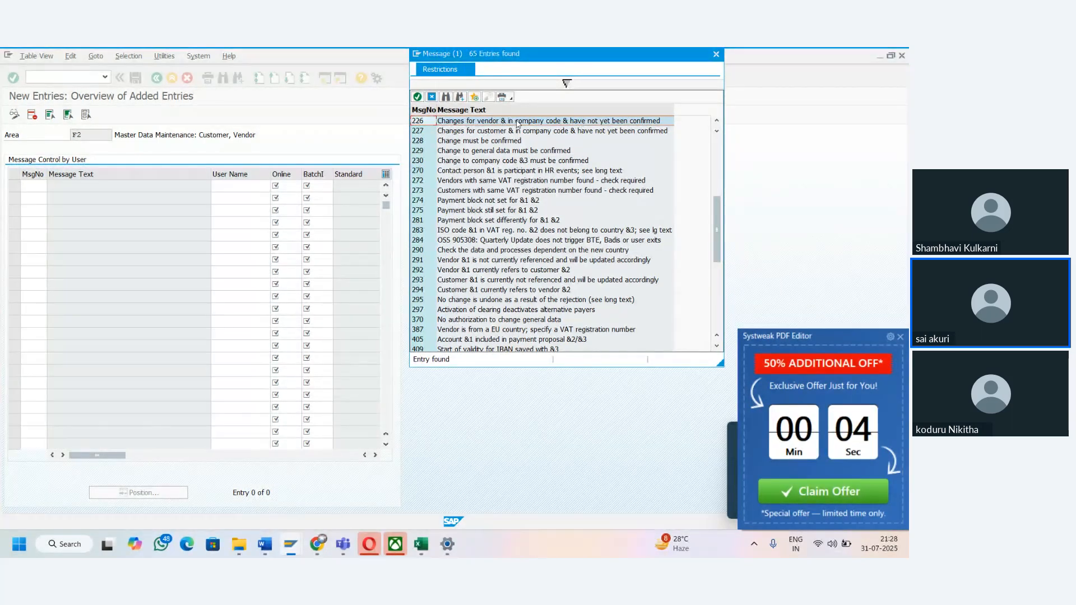
{"action": "mouse_move", "coordinate": [299, 553]}
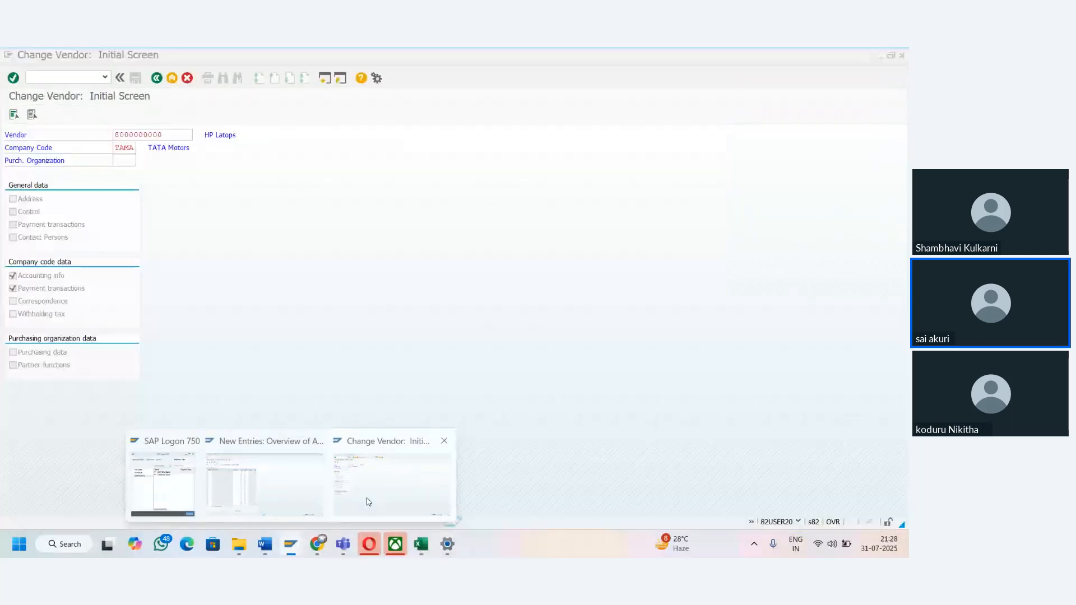
{"action": "left_click", "coordinate": [369, 501]}
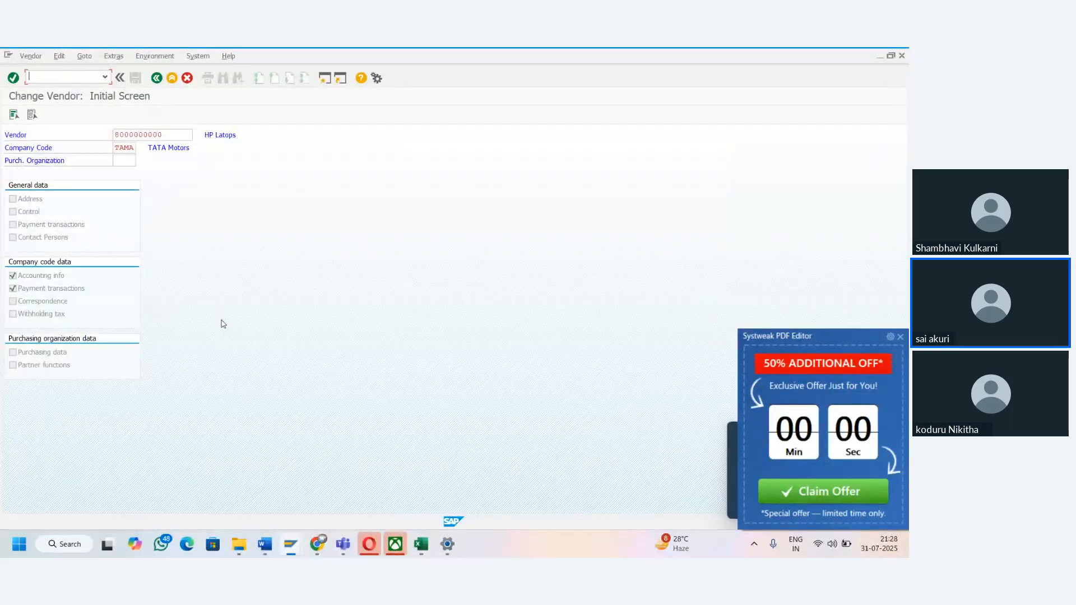
{"action": "key", "text": "alt+Tab"}
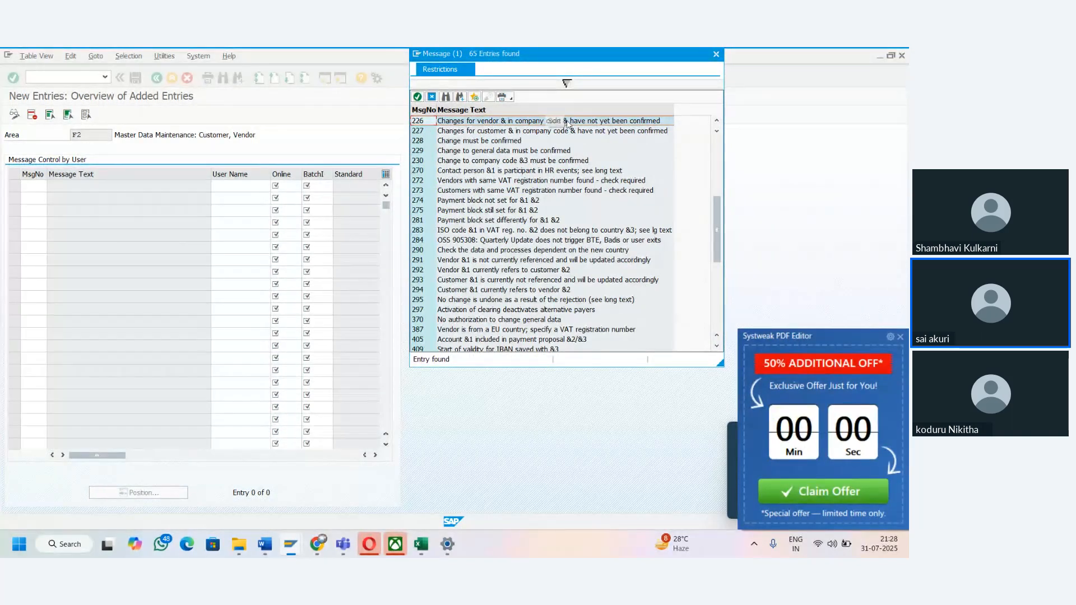
{"action": "double_click", "coordinate": [587, 123]}
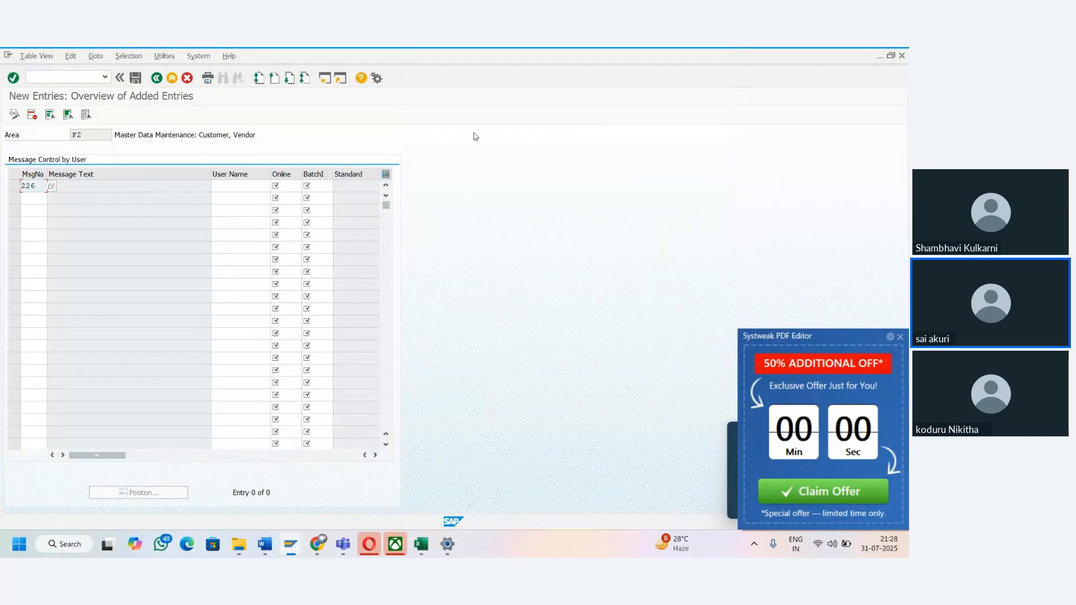
- Assign the message 226 entry to user 82USER20 with message type E for both online and batch input
{"action": "left_click", "coordinate": [232, 185]}
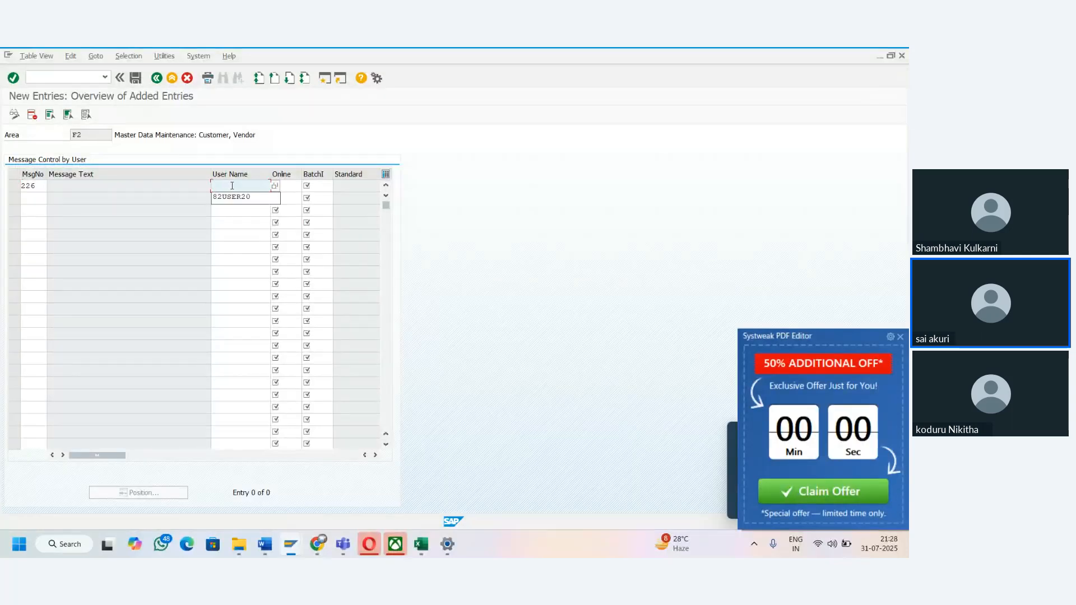
{"action": "key", "text": "Down"}
{"action": "key", "text": "Tab"}
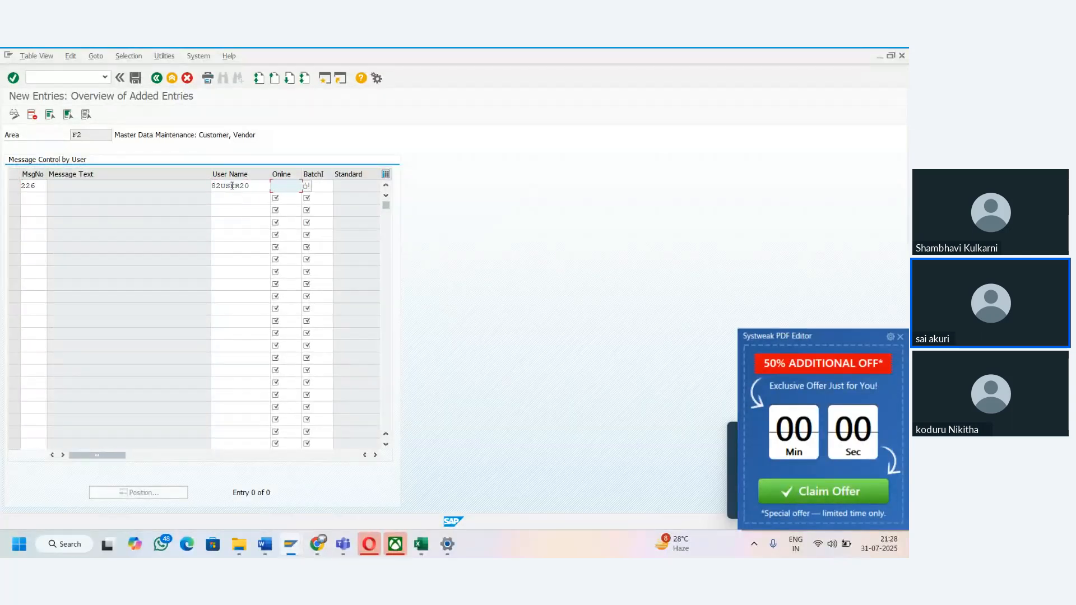
{"action": "type", "text": "E"}
{"action": "key", "text": "Tab"}
{"action": "type", "text": "E"}
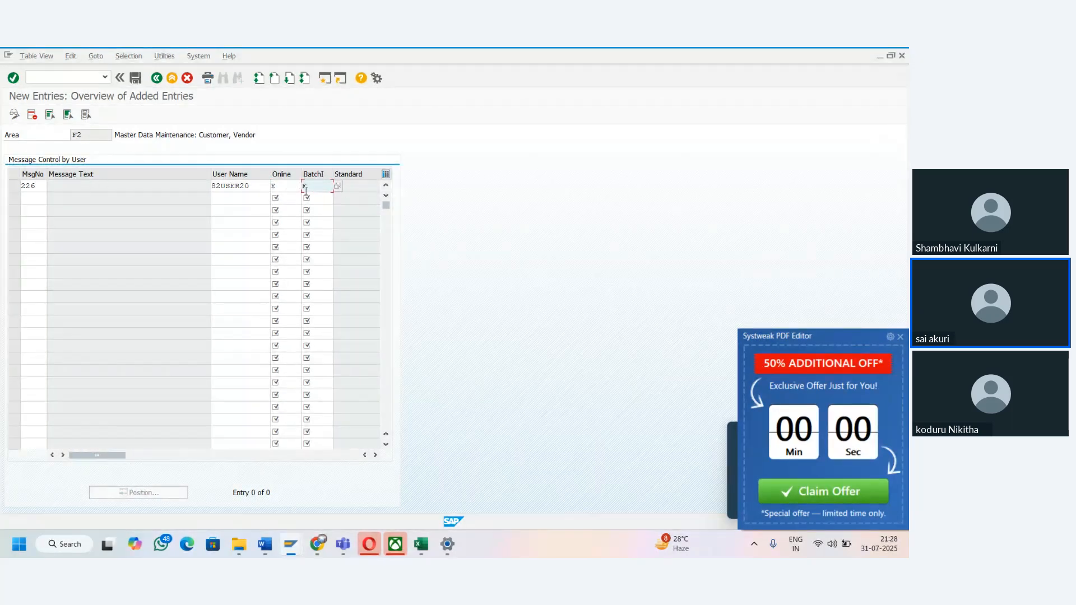
- Check the list of available message types, and save the entry under the TATA Group of Companies customizing request
{"action": "key", "text": "F4"}
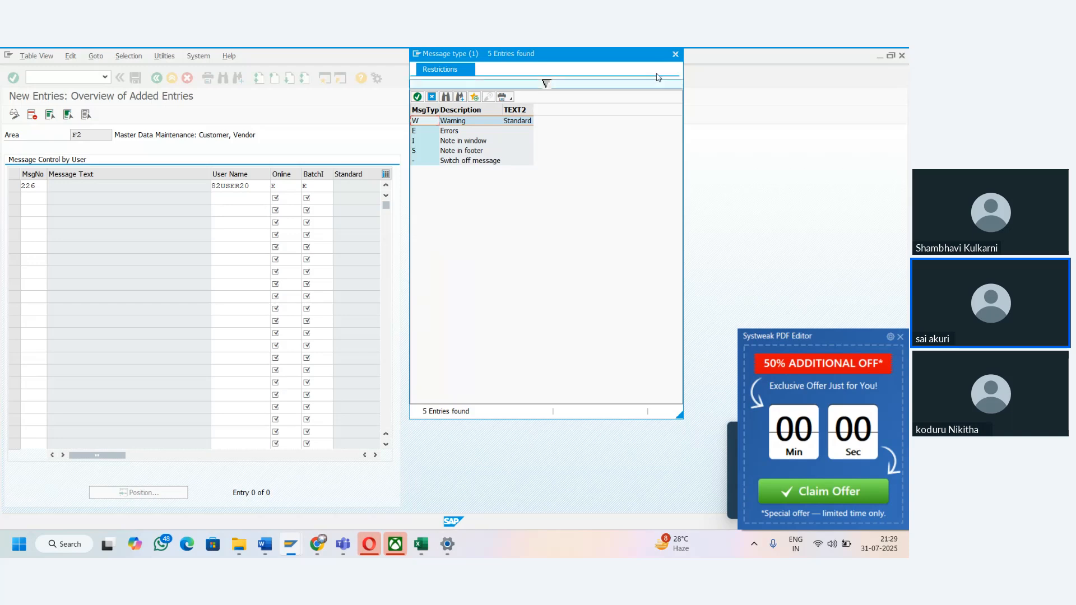
{"action": "left_click", "coordinate": [675, 54]}
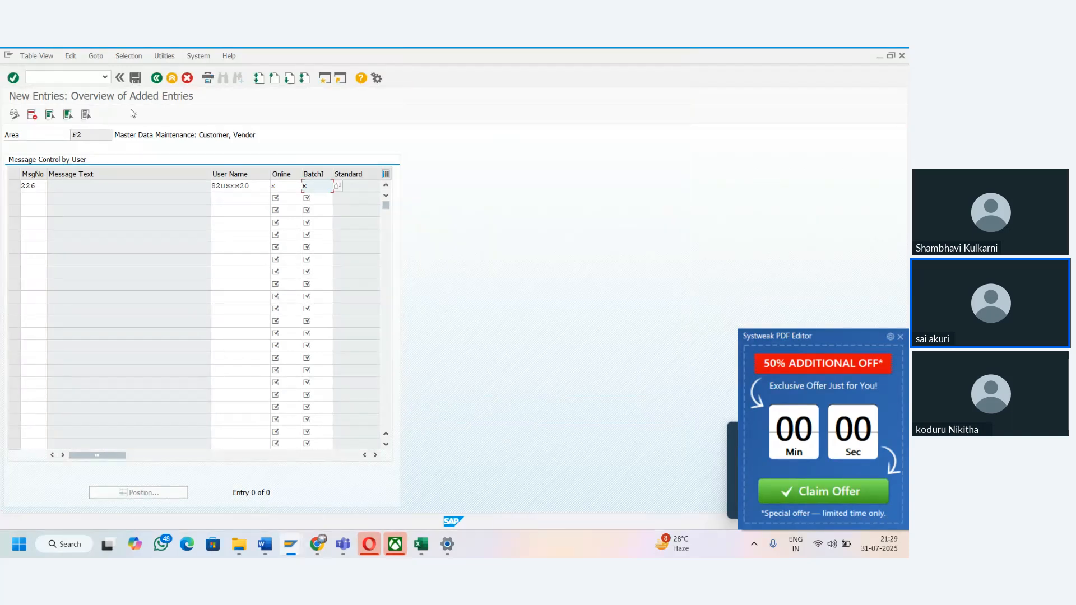
{"action": "left_click", "coordinate": [134, 79]}
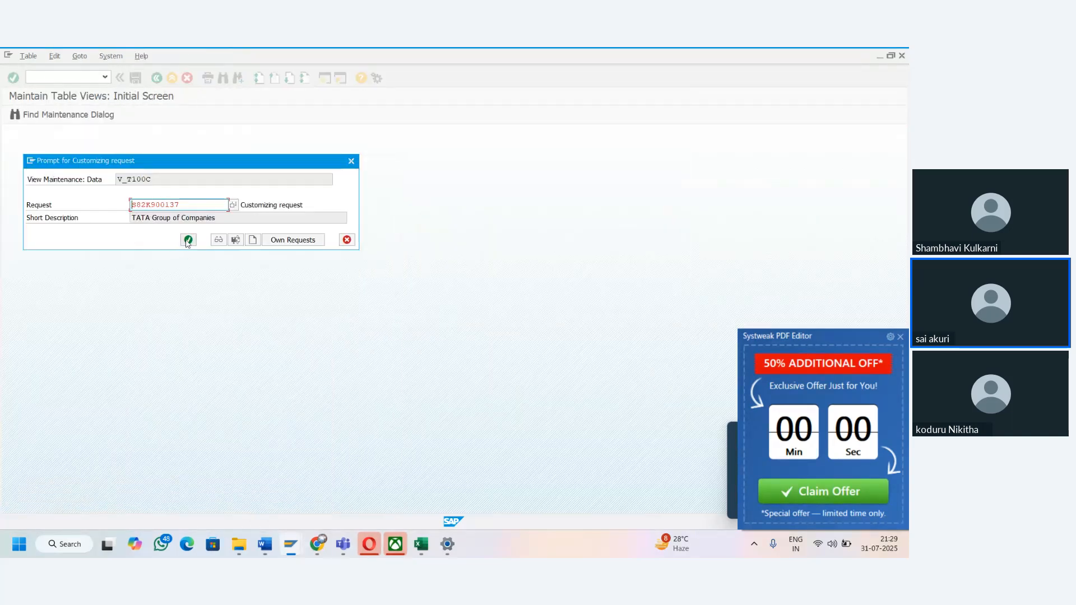
{"action": "left_click", "coordinate": [188, 240]}
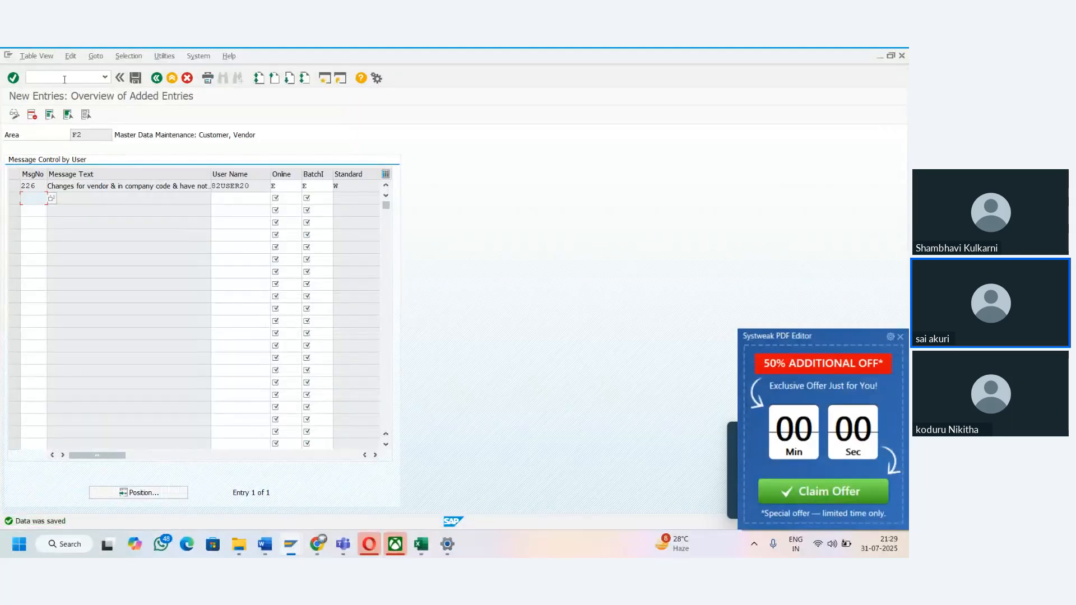
- Start transaction XK02 and try to open the HP Latops vendor in company code TAMA for changes
{"action": "left_click", "coordinate": [65, 80]}
{"action": "type", "text": "/nXK02"}
{"action": "key", "text": "Return"}
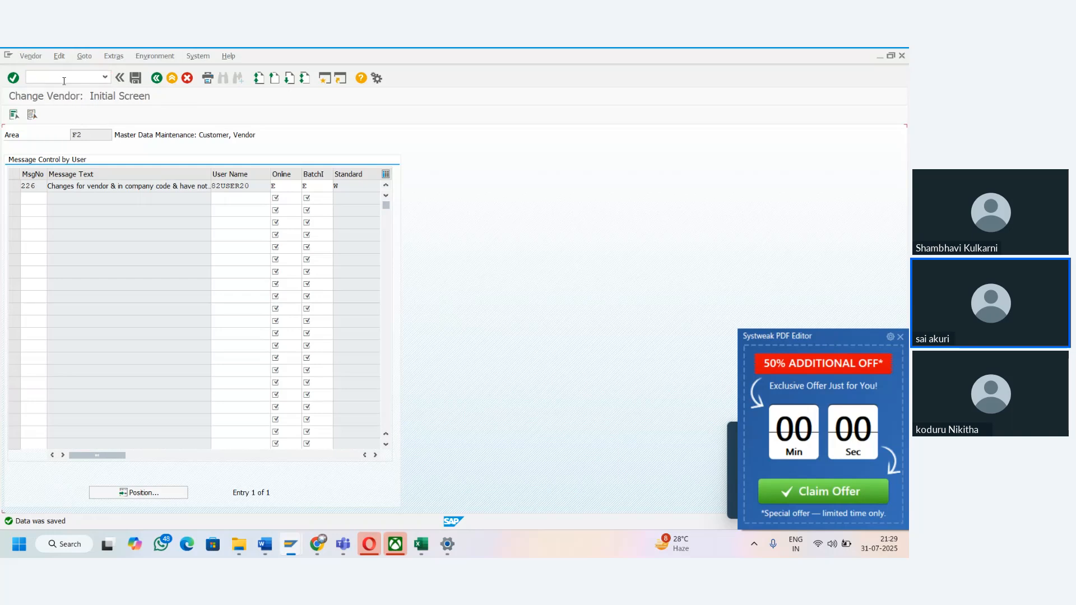
{"action": "key", "text": "Return"}
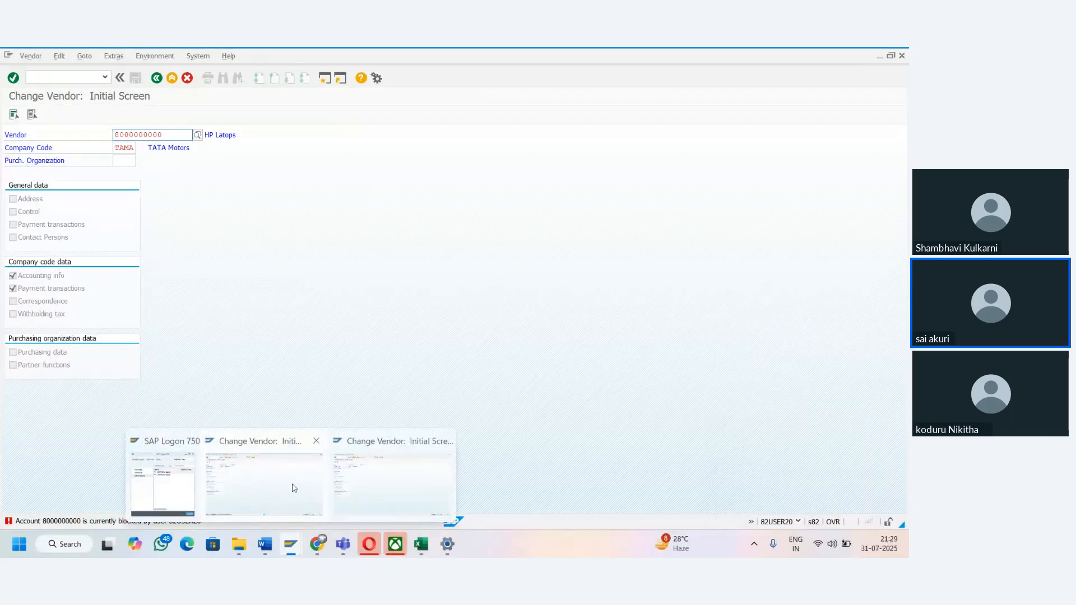
- Close the other Change Vendor session and try again to open the HP Latops vendor for changes
{"action": "left_click", "coordinate": [391, 501]}
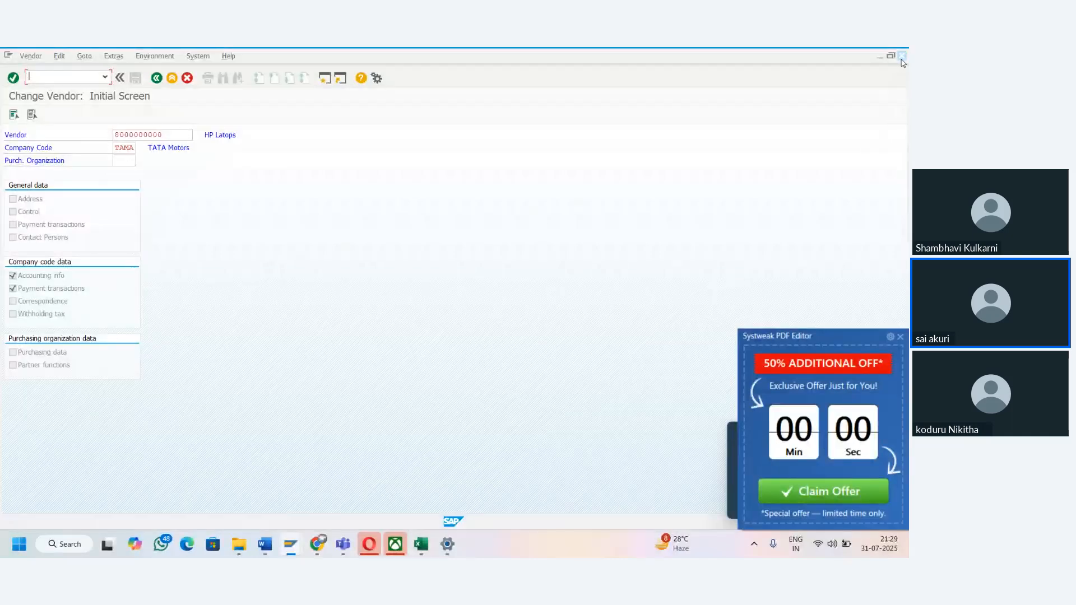
{"action": "key", "text": "Return"}
{"action": "key", "text": "Return"}
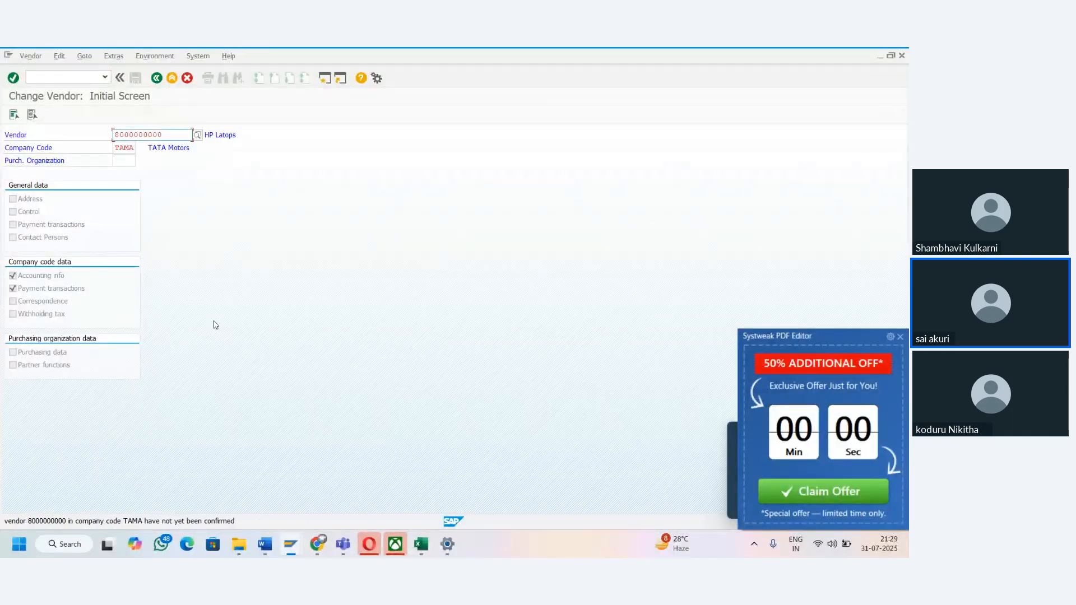
- Read the detailed explanation of the vendor confirmation message beside its status line, and close the help window
{"action": "left_click", "coordinate": [68, 521]}
{"action": "double_click", "coordinate": [68, 523]}
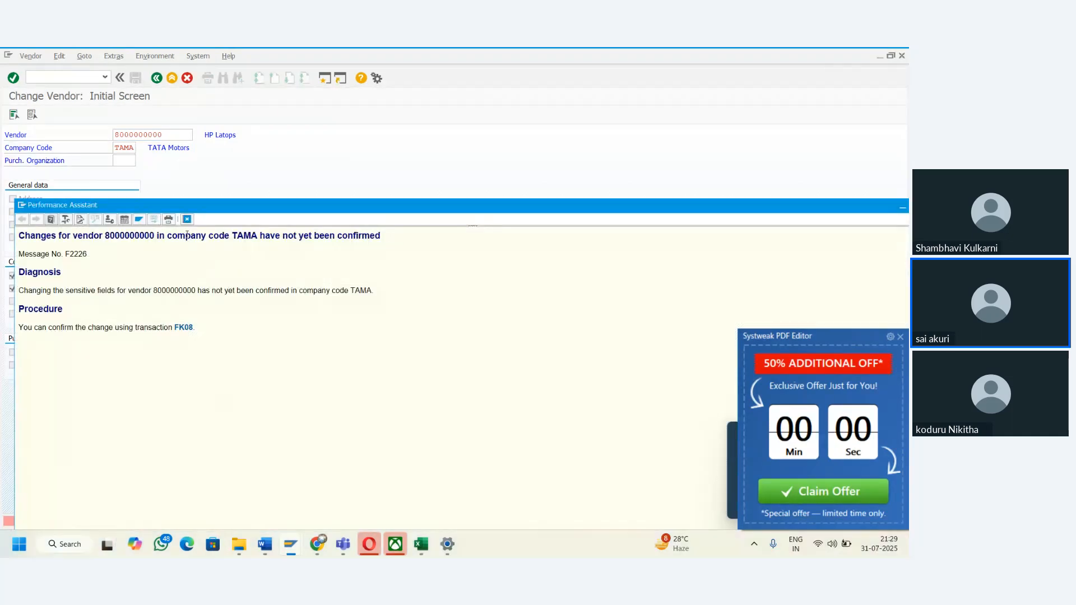
{"action": "left_click_drag", "start_coordinate": [207, 202], "coordinate": [388, 196]}
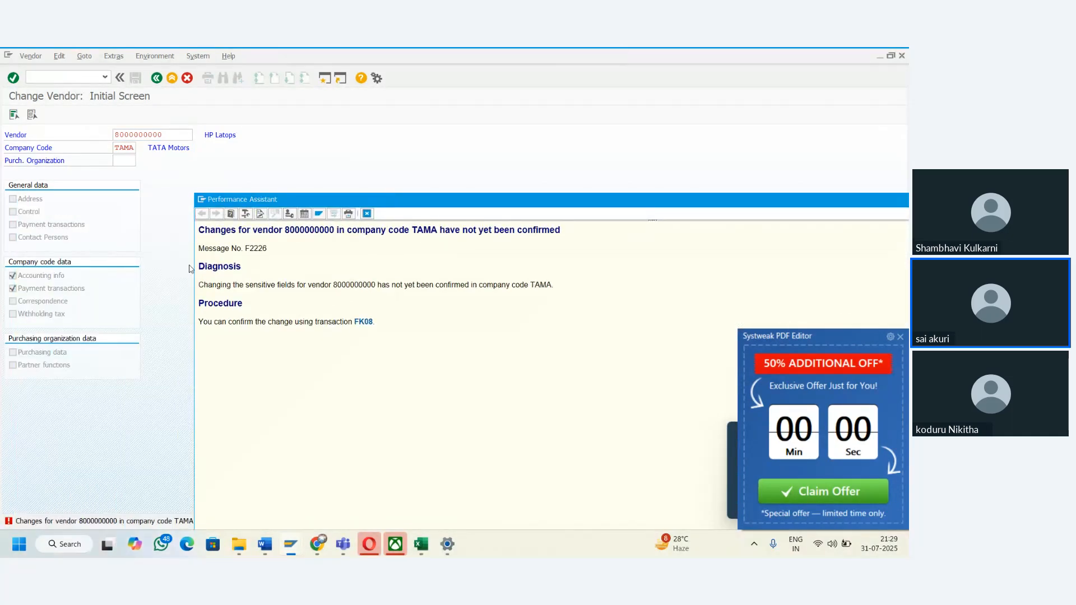
{"action": "left_click_drag", "start_coordinate": [315, 203], "coordinate": [415, 101]}
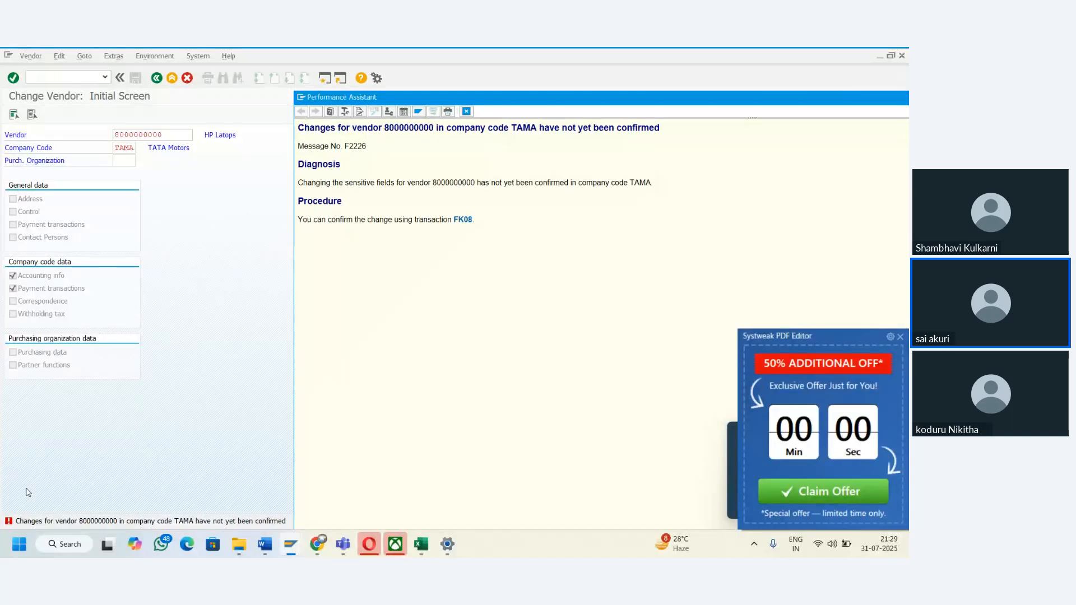
{"action": "double_click", "coordinate": [580, 101]}
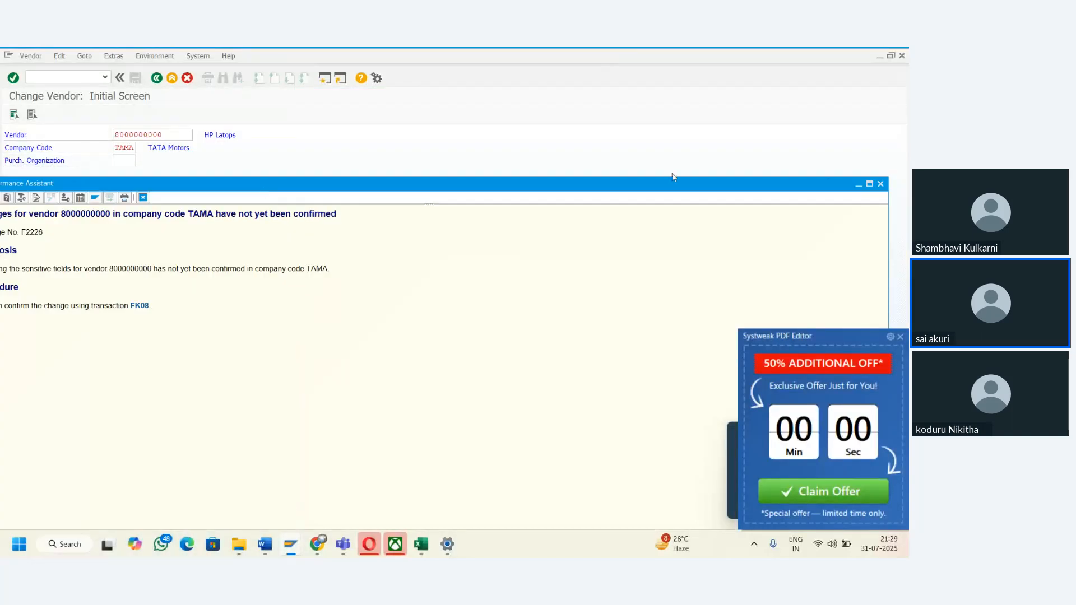
{"action": "left_click", "coordinate": [880, 184]}
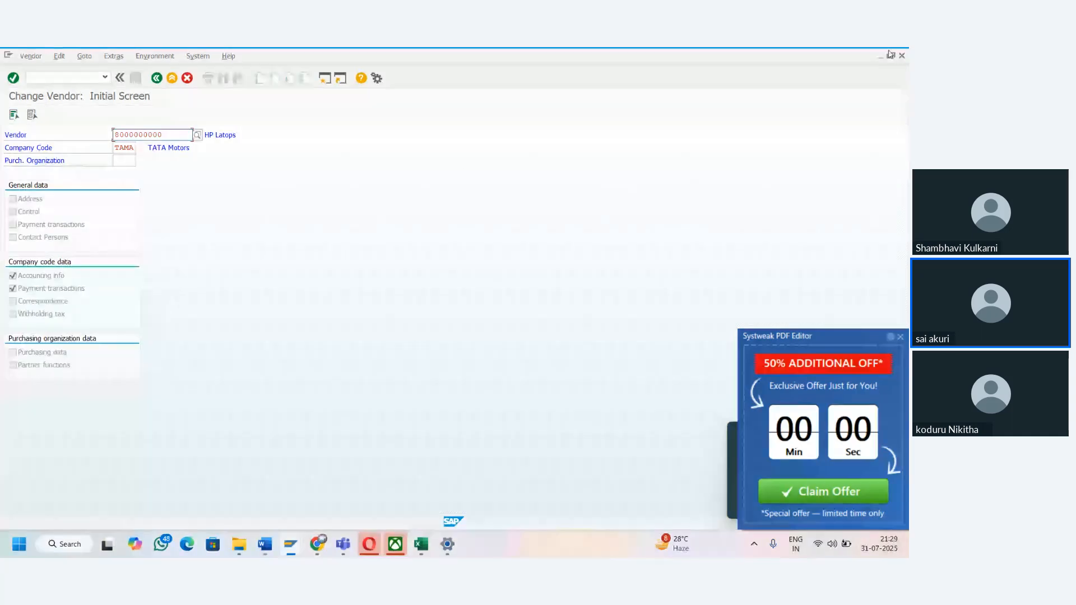
- Minimize the Change Vendor session and log on to a new SAP session as 82USER29 with the account password
{"action": "left_click", "coordinate": [880, 56]}
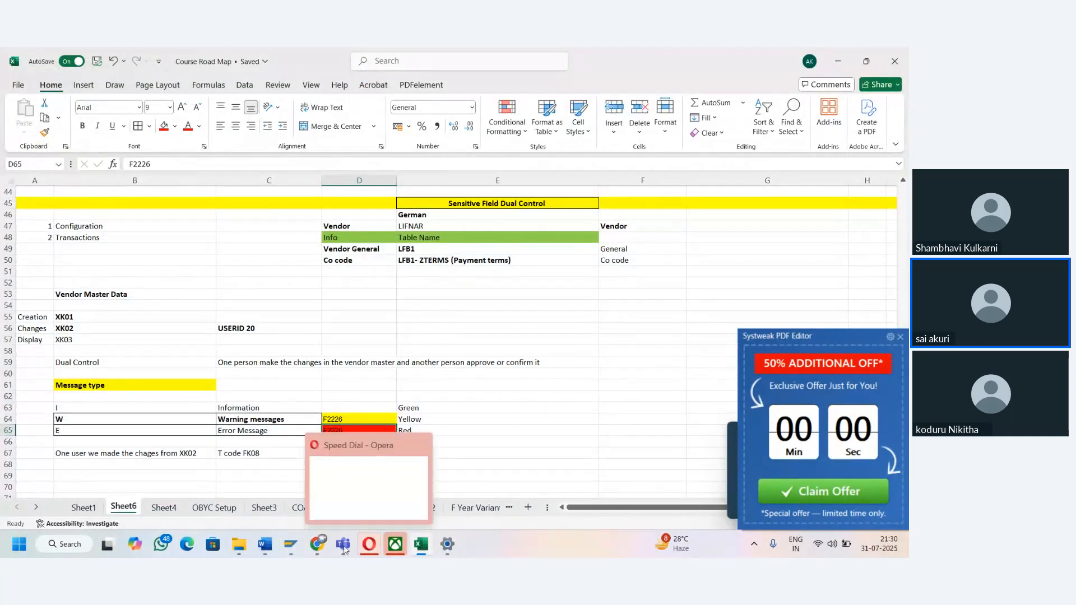
{"action": "mouse_move", "coordinate": [290, 543]}
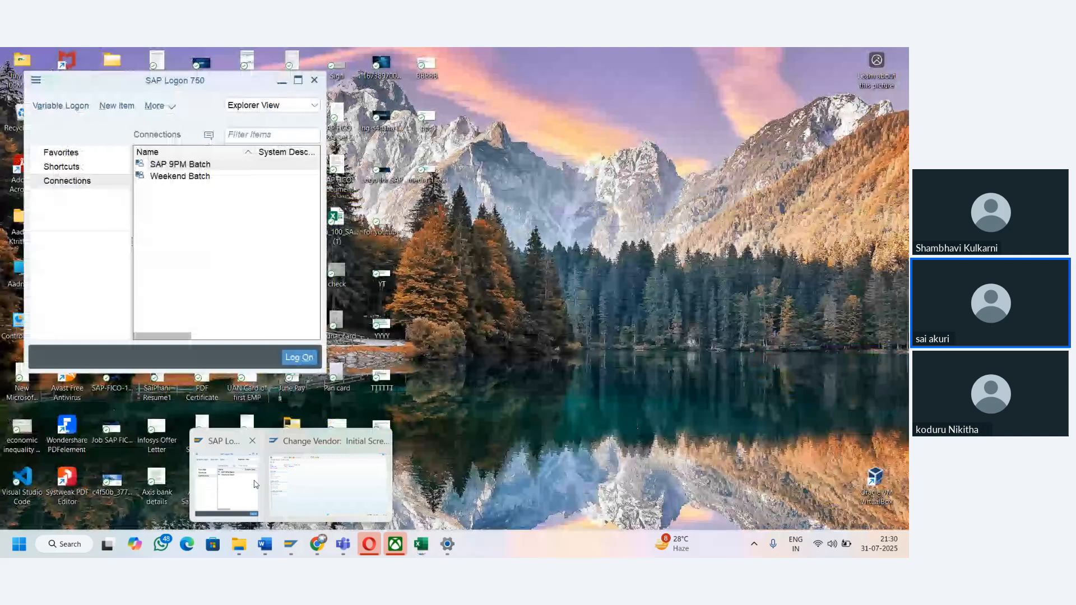
{"action": "left_click", "coordinate": [222, 481]}
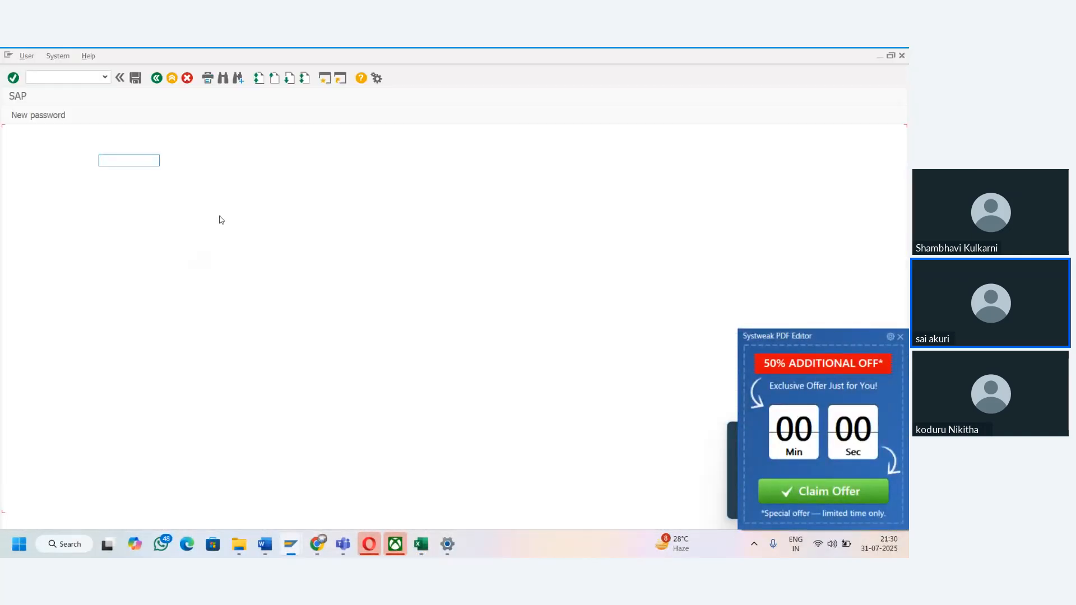
{"action": "key", "text": "Down"}
{"action": "key", "text": "Down"}
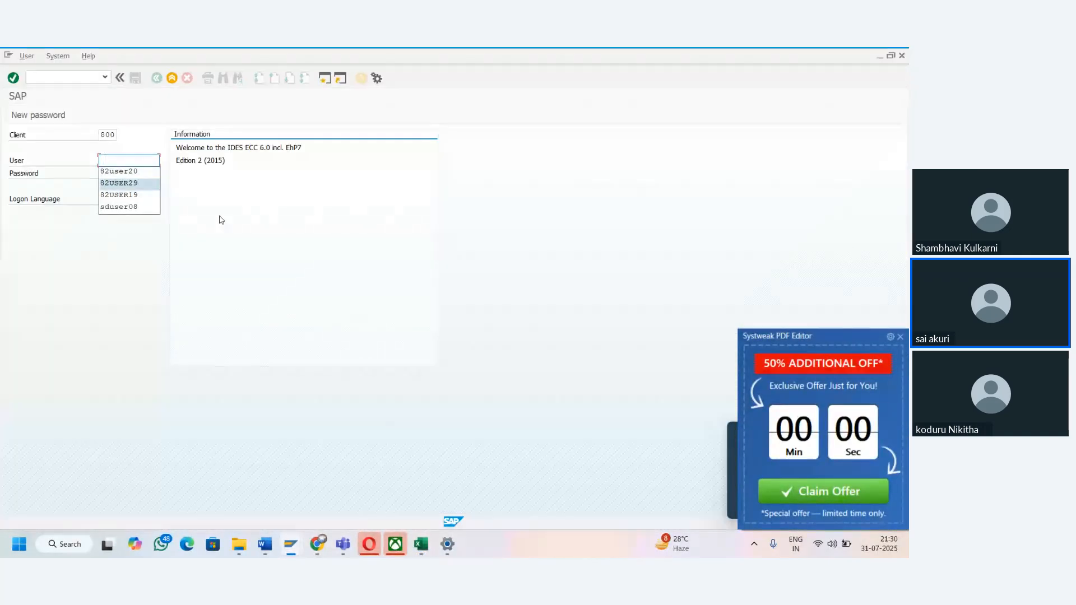
{"action": "key", "text": "Return"}
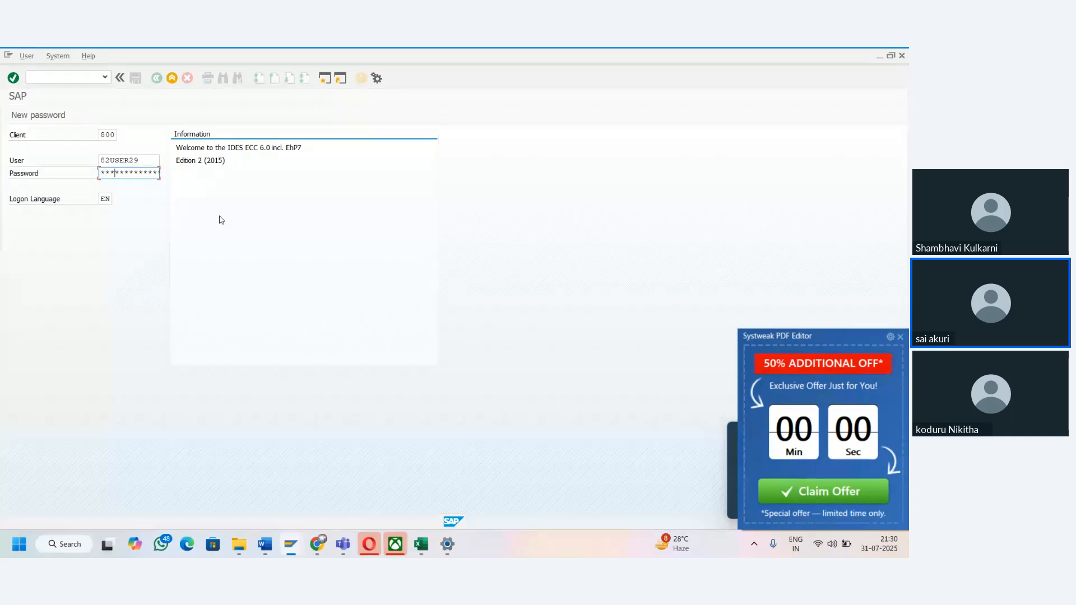
{"action": "key", "text": "Return"}
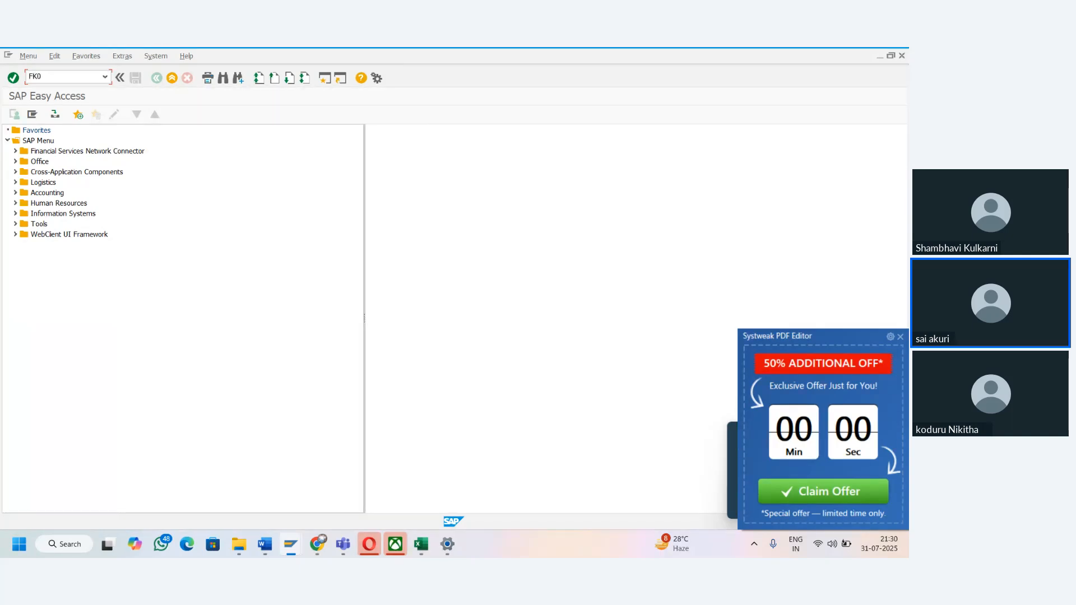
- Start transaction FK08 and try to open the HP Latops vendor in company code TAMA for confirmation
{"action": "type", "text": "FK08"}
{"action": "key", "text": "Return"}
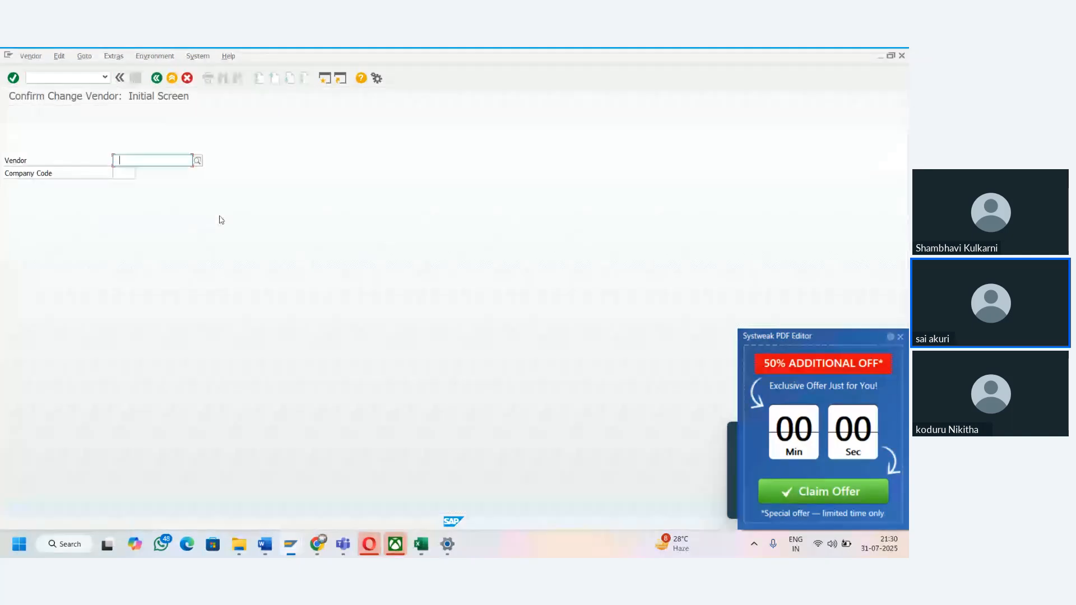
{"action": "key", "text": "Down"}
{"action": "key", "text": "Tab"}
{"action": "key", "text": "Down"}
{"action": "key", "text": "Return"}
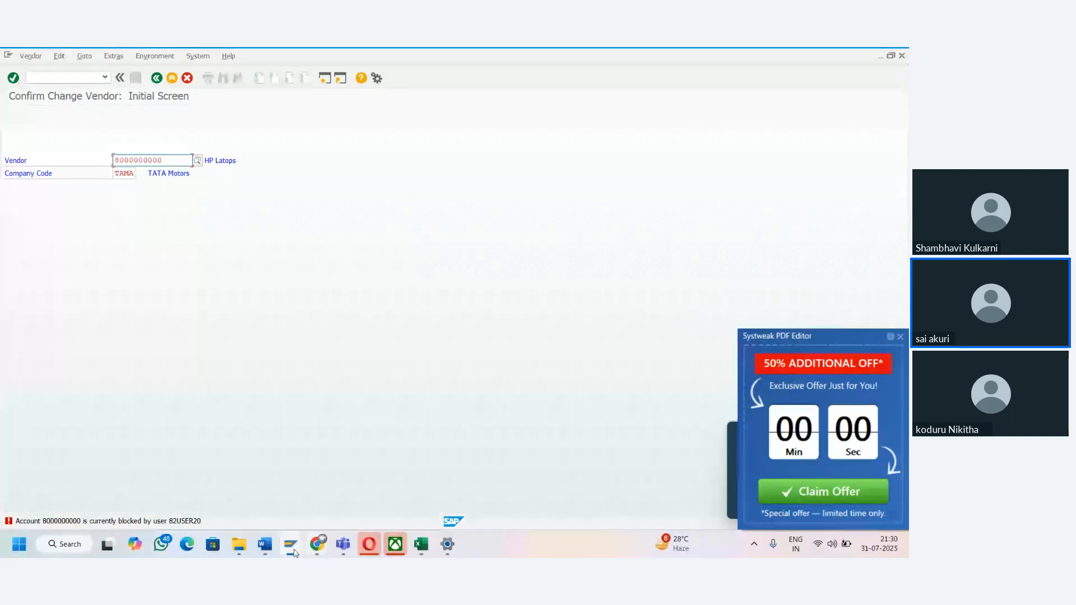
- Switch to the Change Vendor session of 82USER20 and log it off
{"action": "mouse_move", "coordinate": [292, 553]}
{"action": "left_click", "coordinate": [291, 496]}
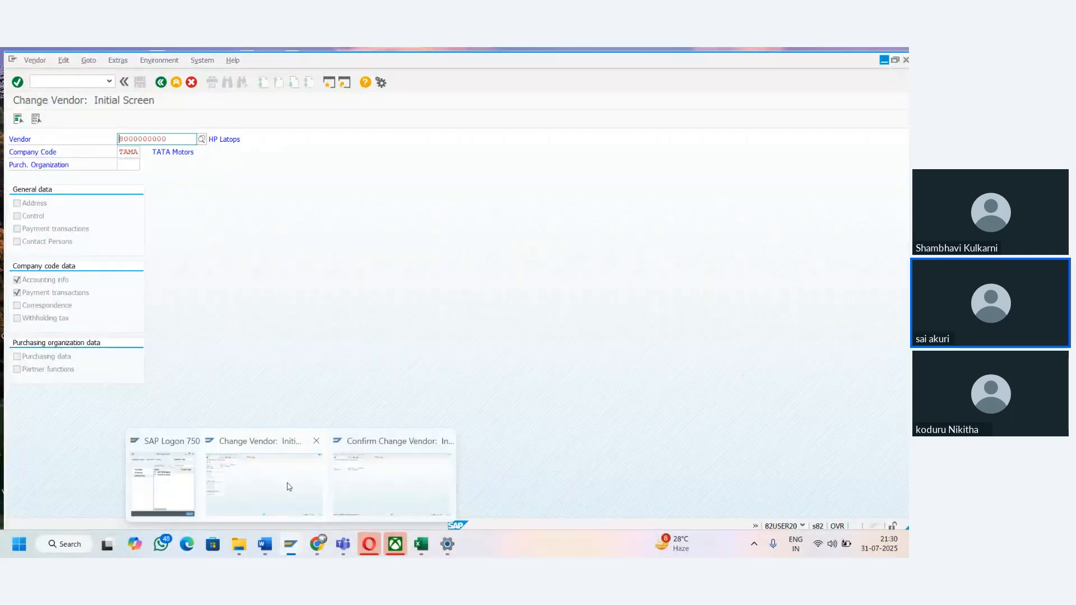
{"action": "left_click", "coordinate": [901, 57]}
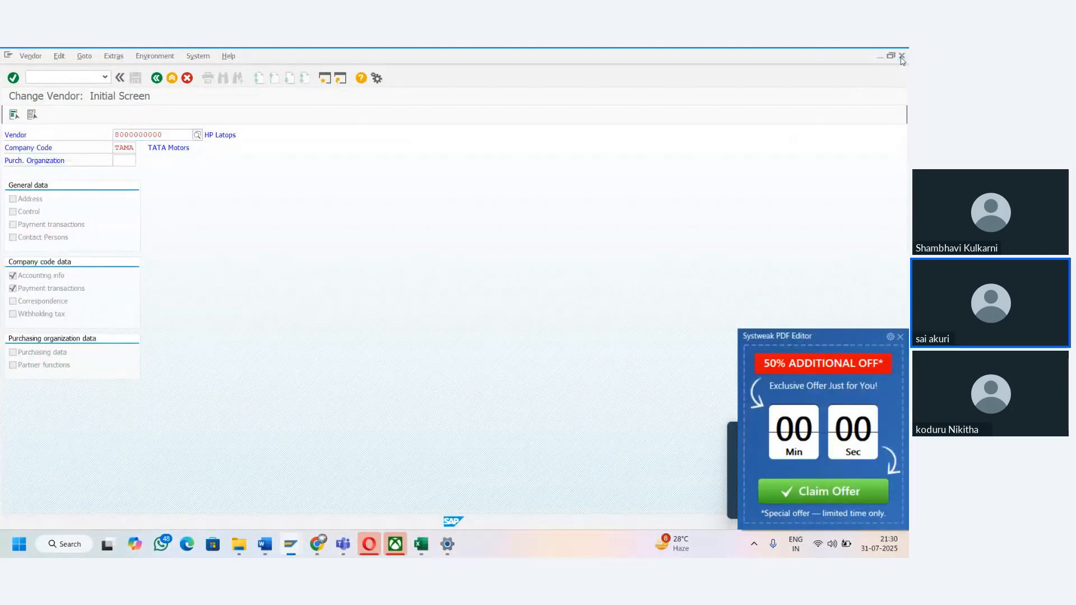
{"action": "left_click", "coordinate": [135, 256]}
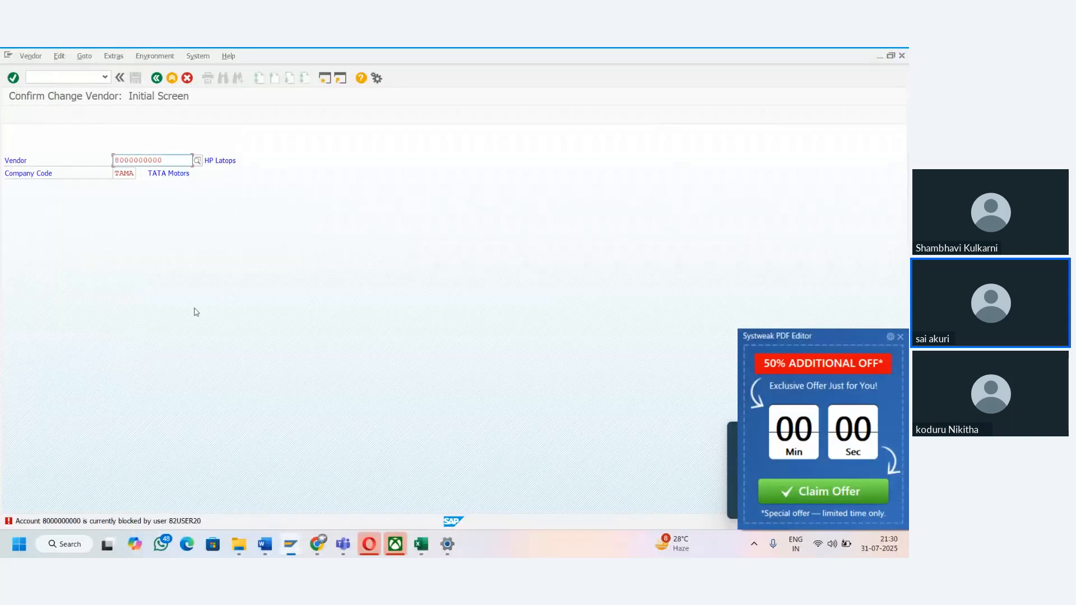
- Open the HP Latops vendor's confirmation details, confirm its company code change, and save
{"action": "left_click", "coordinate": [441, 356]}
{"action": "left_click", "coordinate": [13, 78]}
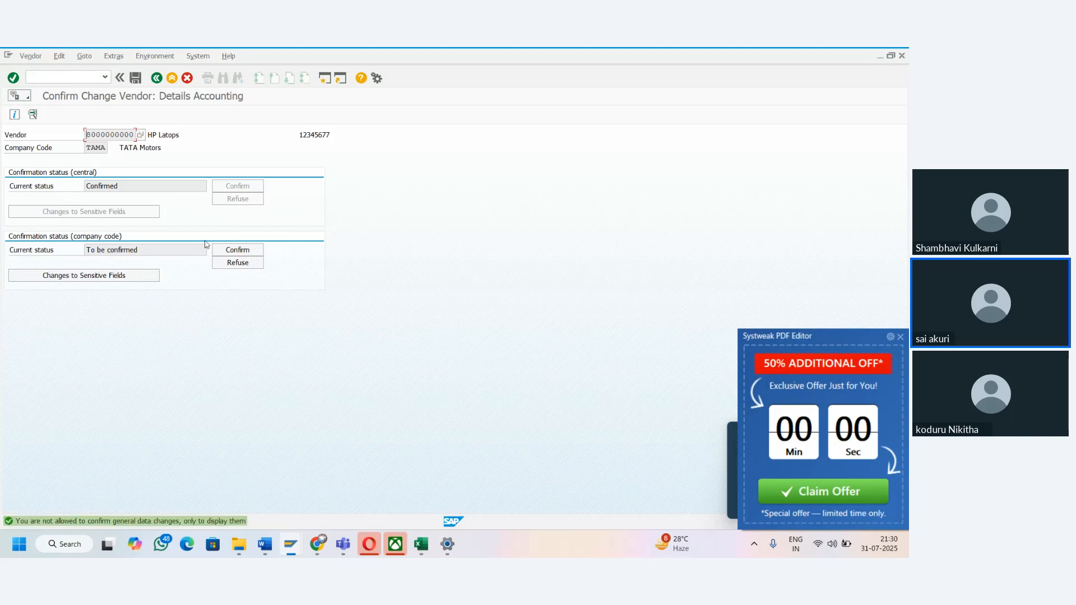
{"action": "left_click", "coordinate": [250, 256]}
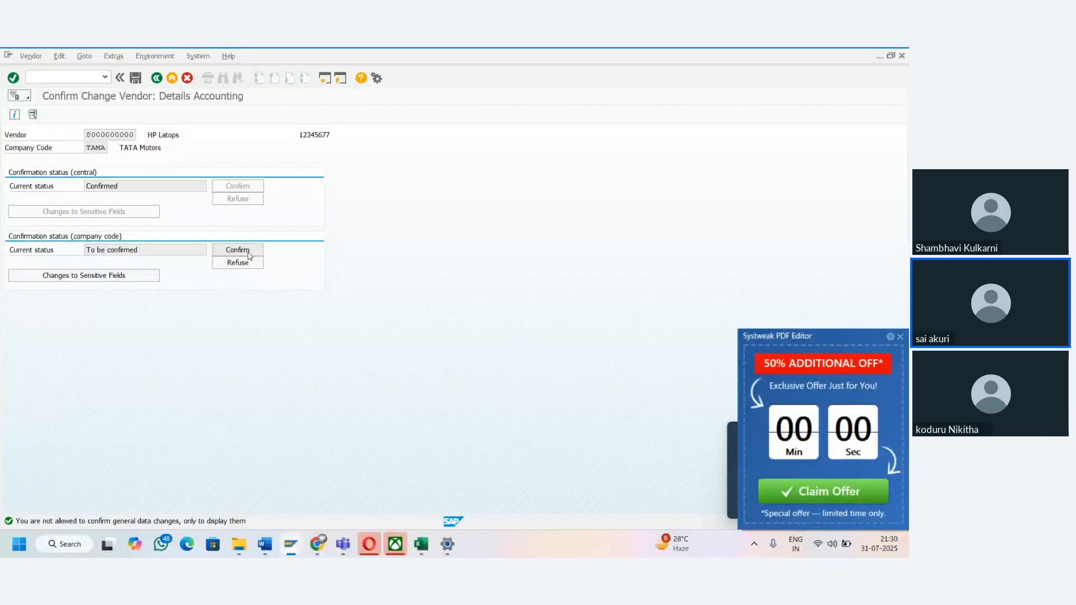
{"action": "left_click", "coordinate": [135, 79]}
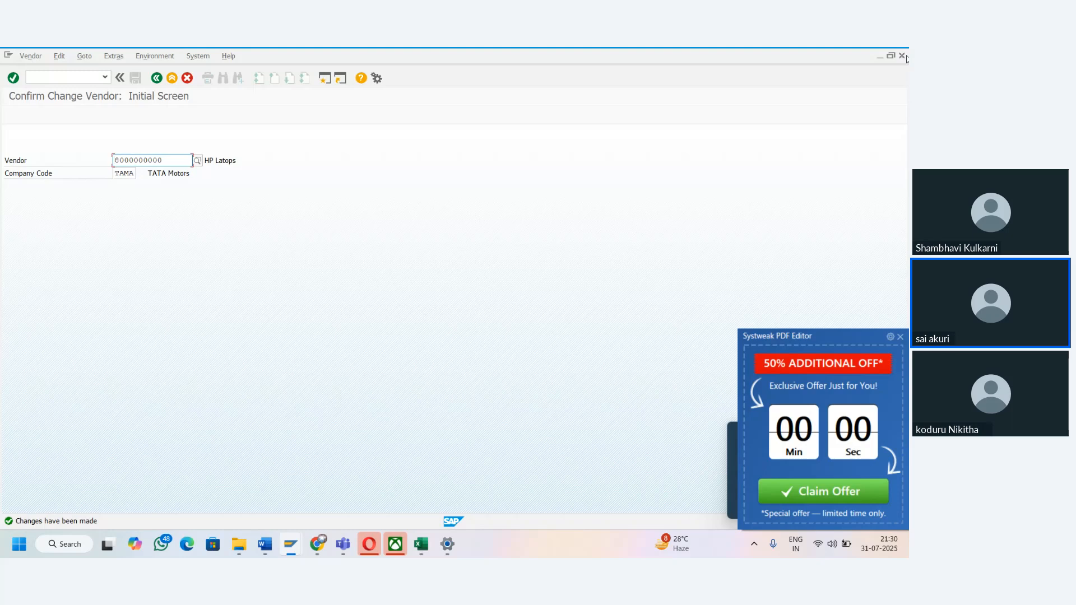
- Dismiss the advertisement pop-up, leave the vendor confirmation transaction, and log off the 82USER29 session
{"action": "left_click", "coordinate": [900, 336]}
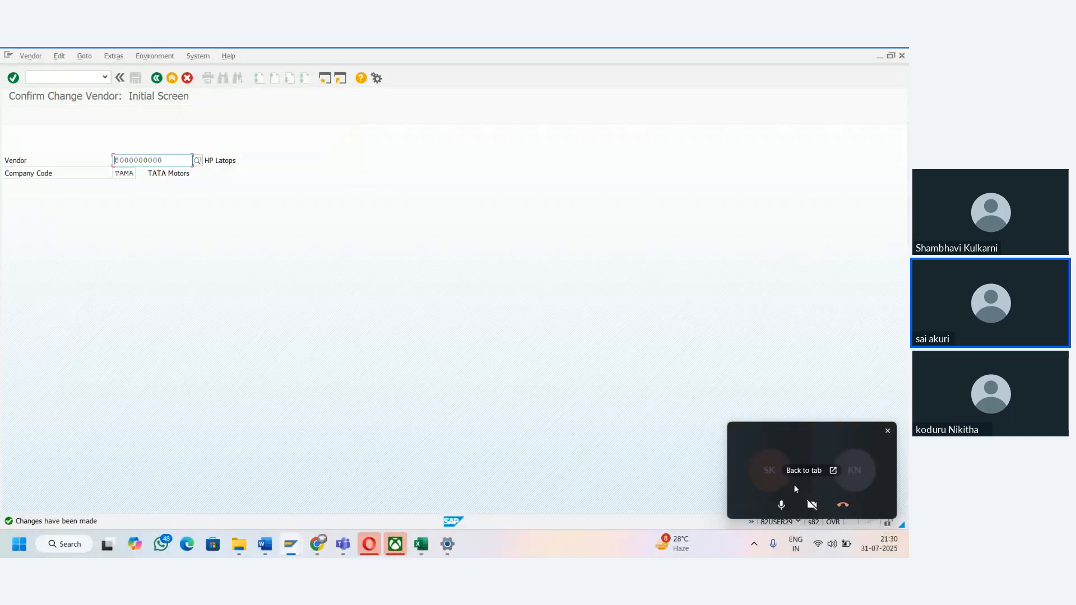
{"action": "left_click", "coordinate": [156, 78]}
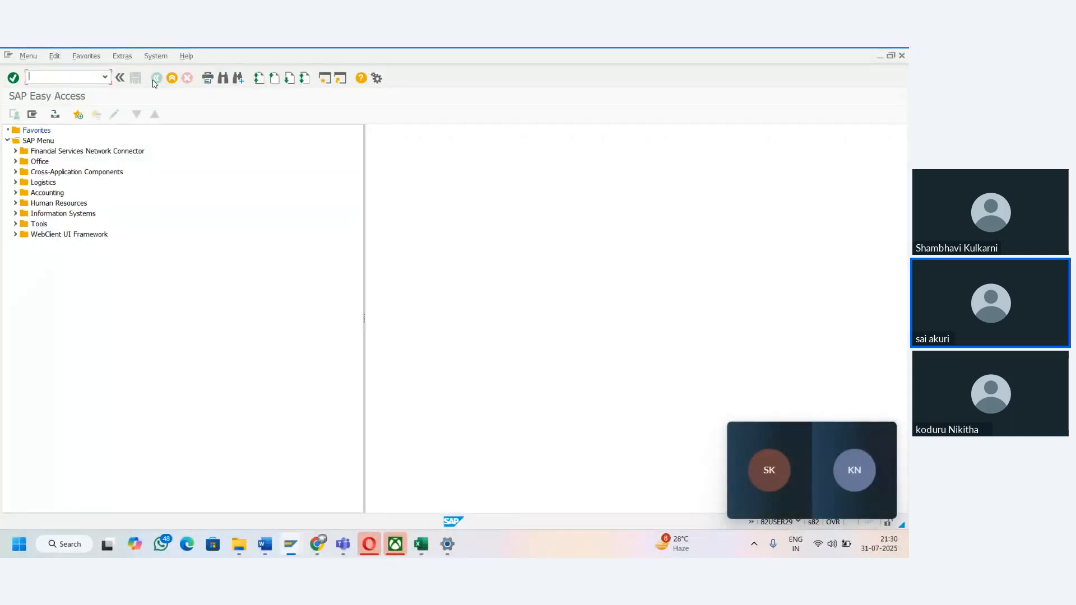
{"action": "left_click", "coordinate": [903, 56]}
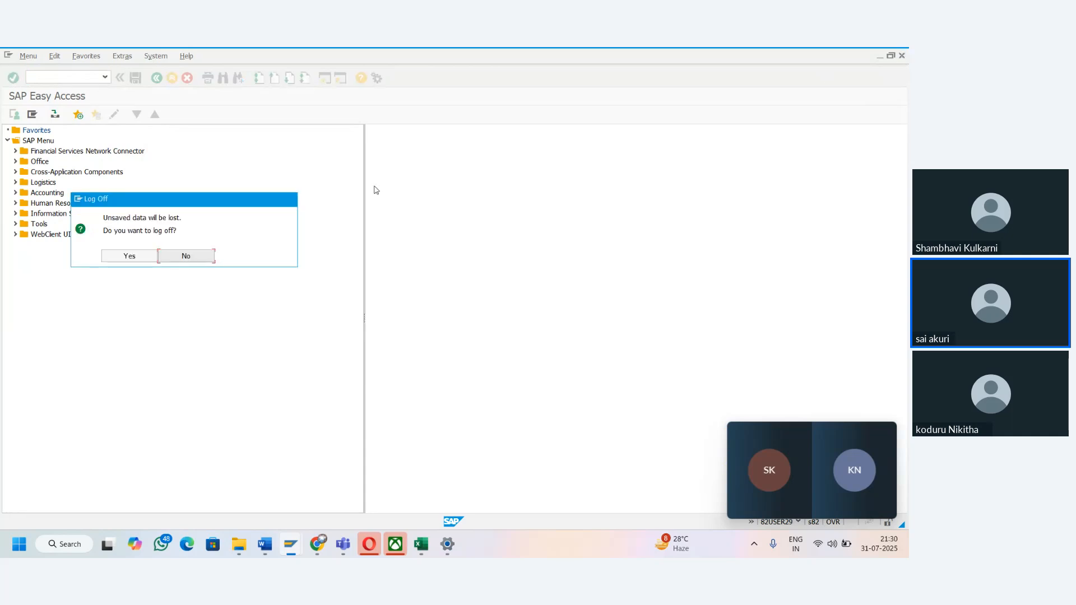
{"action": "left_click", "coordinate": [121, 259]}
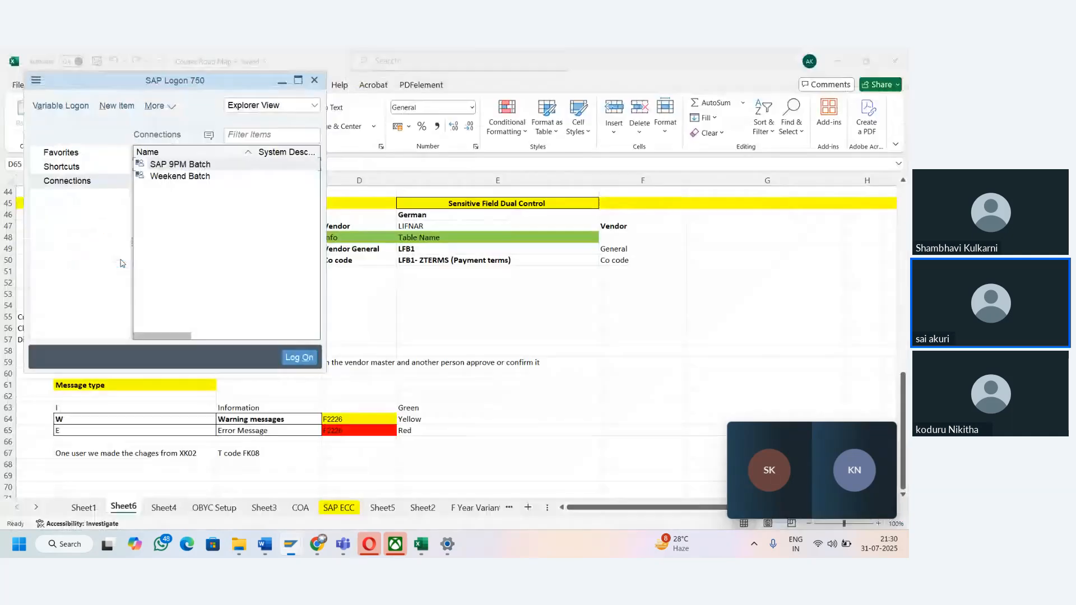
- Log on to the SAP 9PM Batch system as 82user20, entering the account password
{"action": "double_click", "coordinate": [180, 164]}
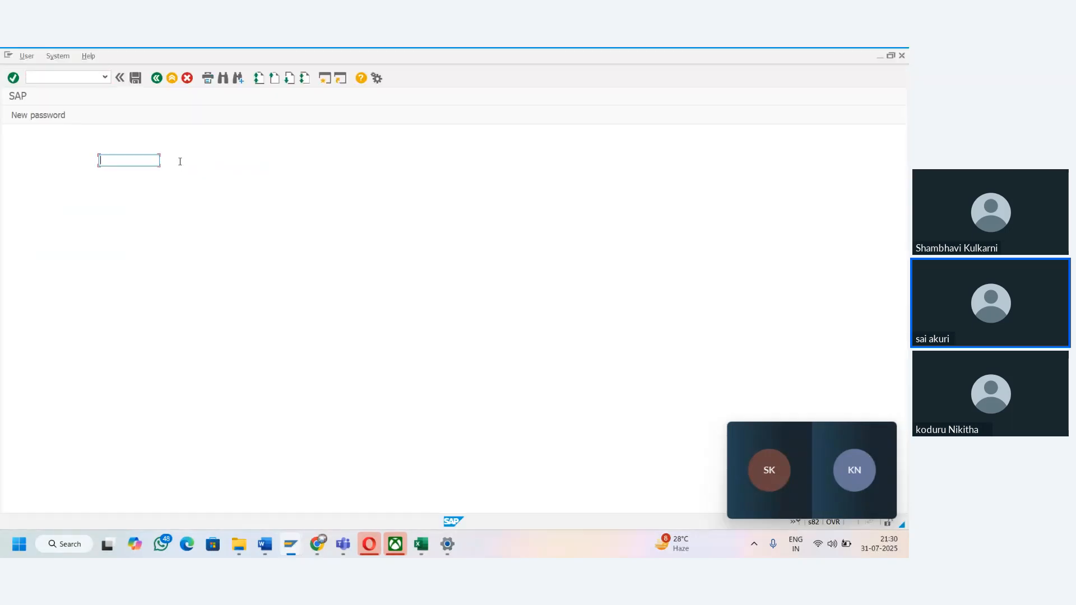
{"action": "key", "text": "Down"}
{"action": "key", "text": "Tab"}
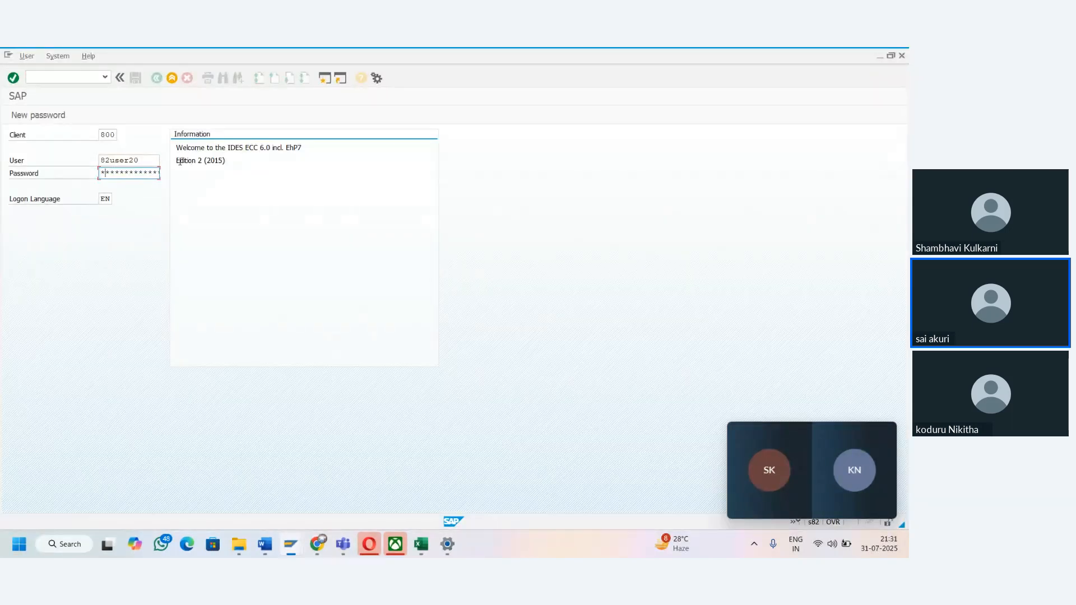
{"action": "type", "text": "**********"}
{"action": "key", "text": "Return"}
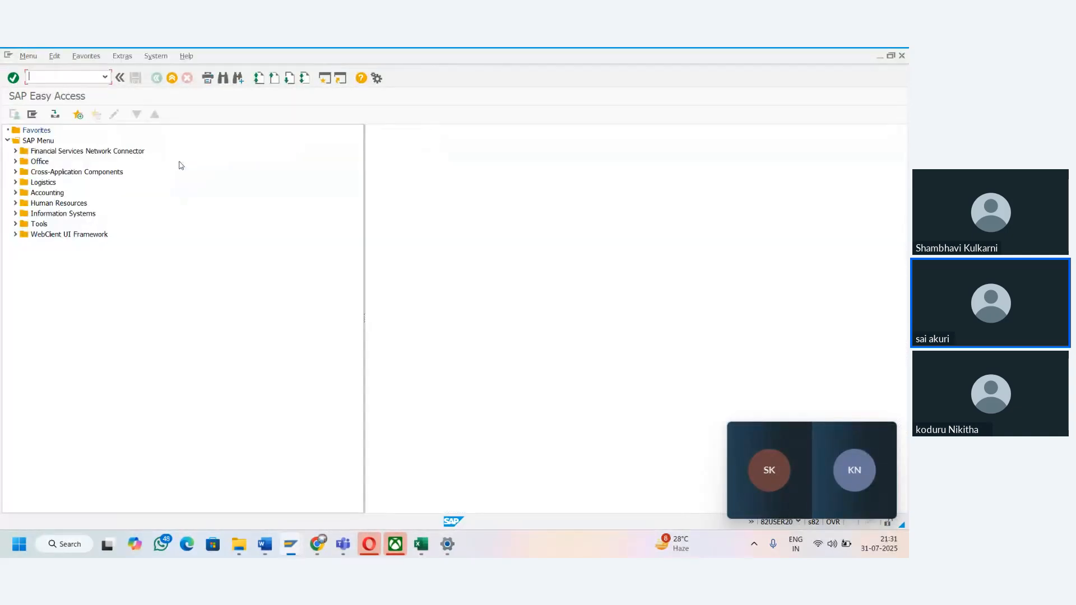
- Display the HP Latops vendor's company code payment transactions for TAMA in XK03 and check the payment terms
{"action": "type", "text": "xk03"}
{"action": "key", "text": "Return"}
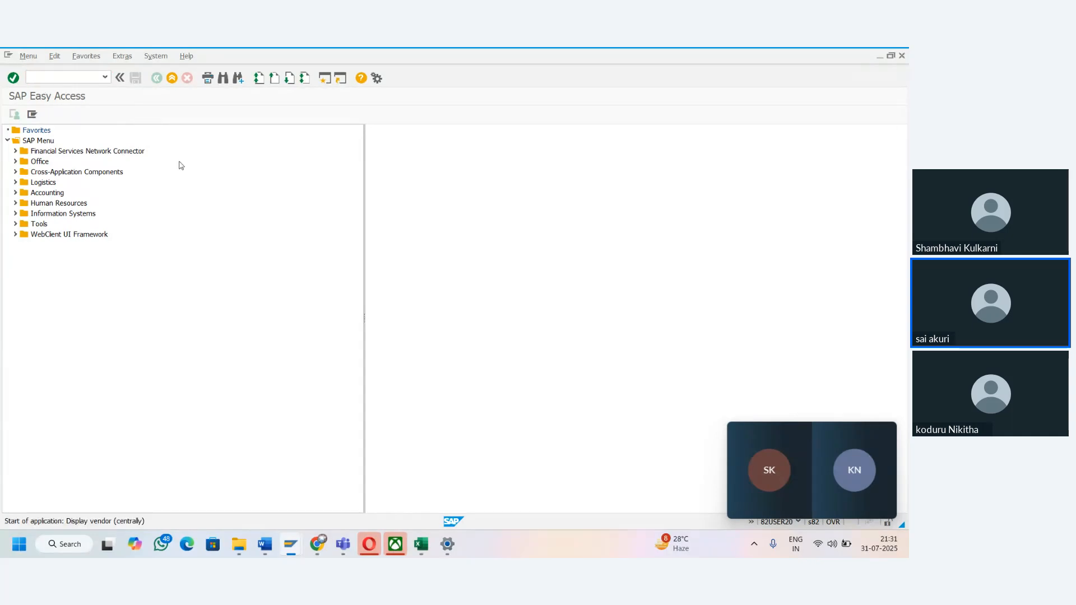
{"action": "type", "text": "8000000000"}
{"action": "key", "text": "Tab"}
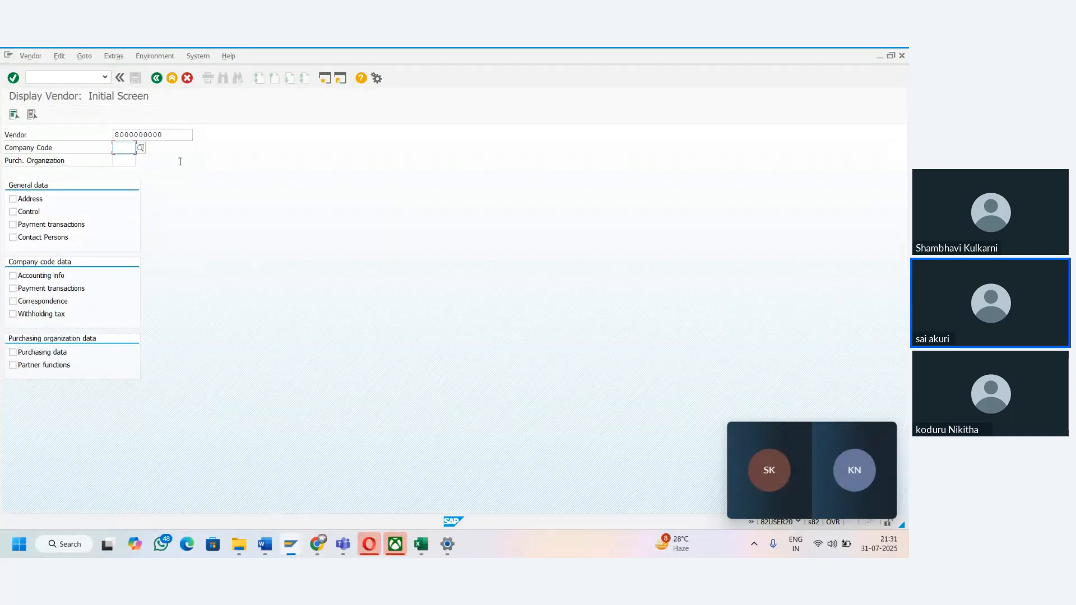
{"action": "type", "text": "TAMA"}
{"action": "key", "text": "Tab"}
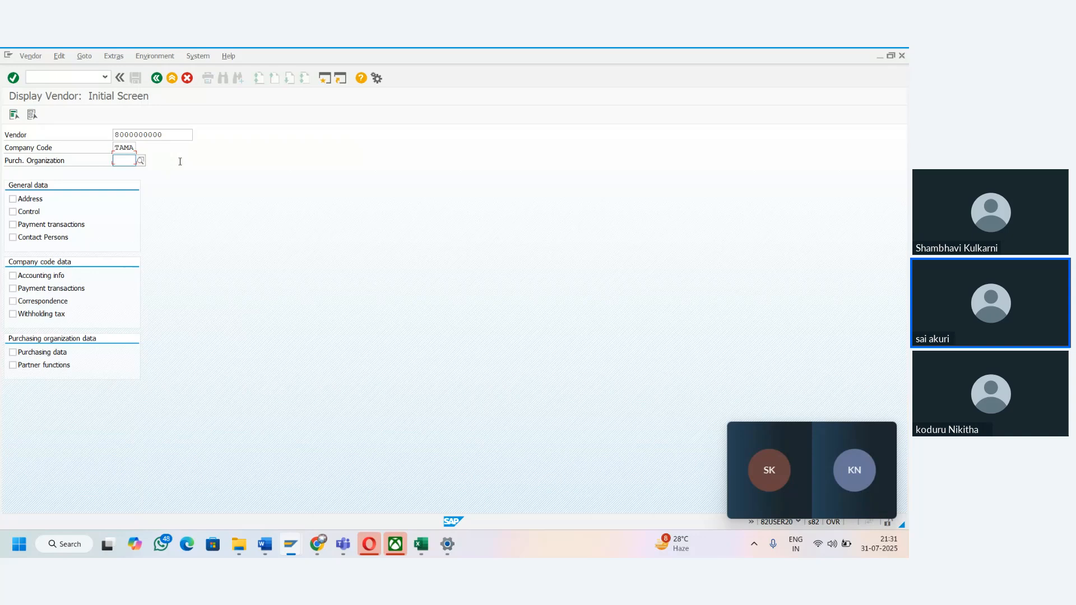
{"action": "left_click", "coordinate": [13, 290]}
{"action": "left_click", "coordinate": [13, 78]}
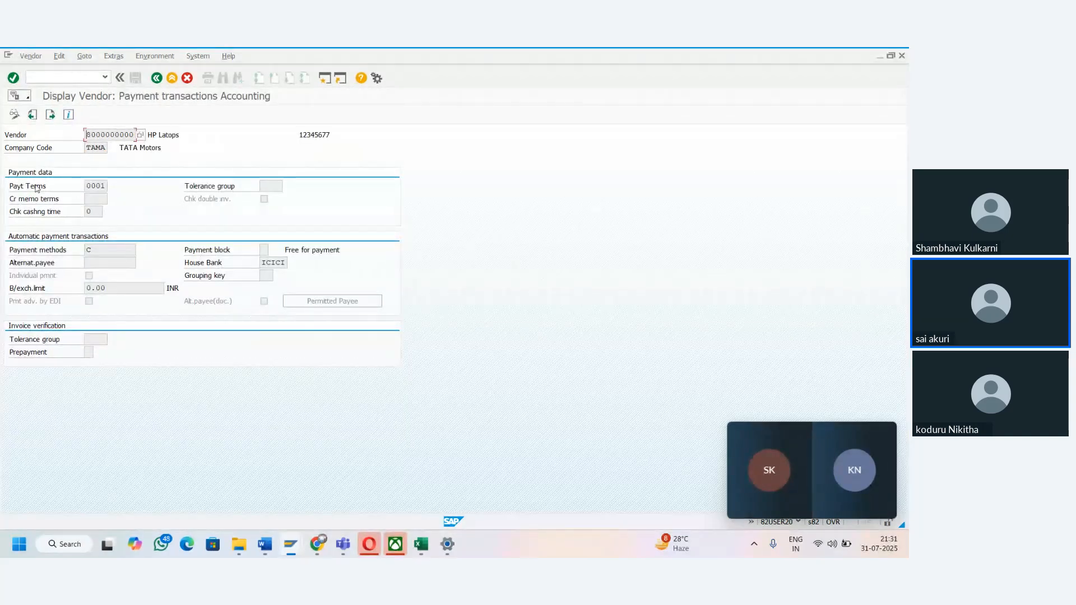
{"action": "left_click", "coordinate": [98, 186]}
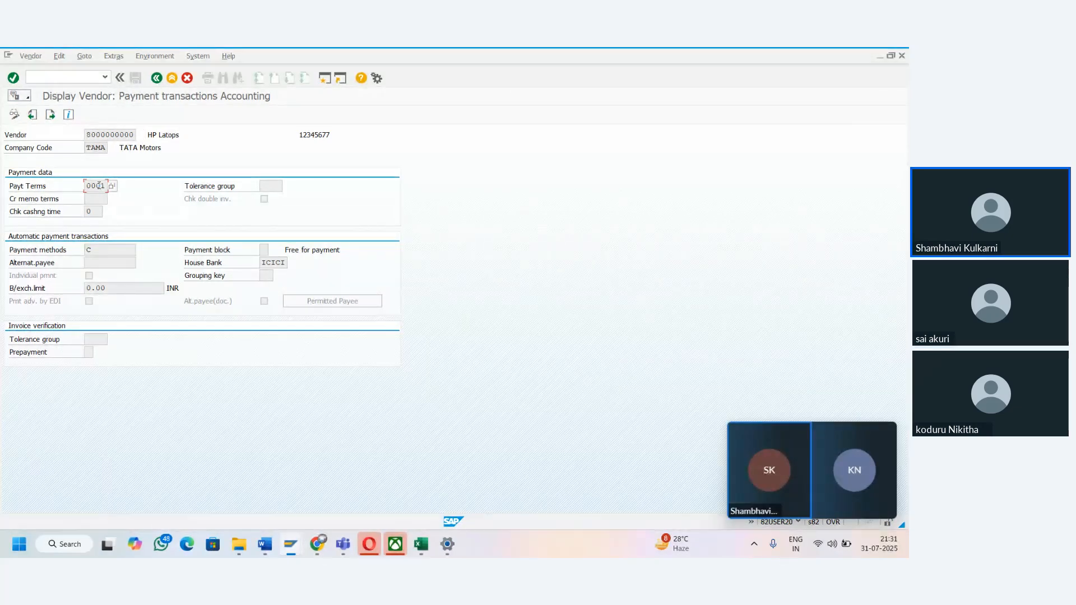
- Switch to the Course Road Map workbook in Excel and review the Sensitive Field Dual Control notes on Sheet6
{"action": "key", "text": "alt+Tab"}
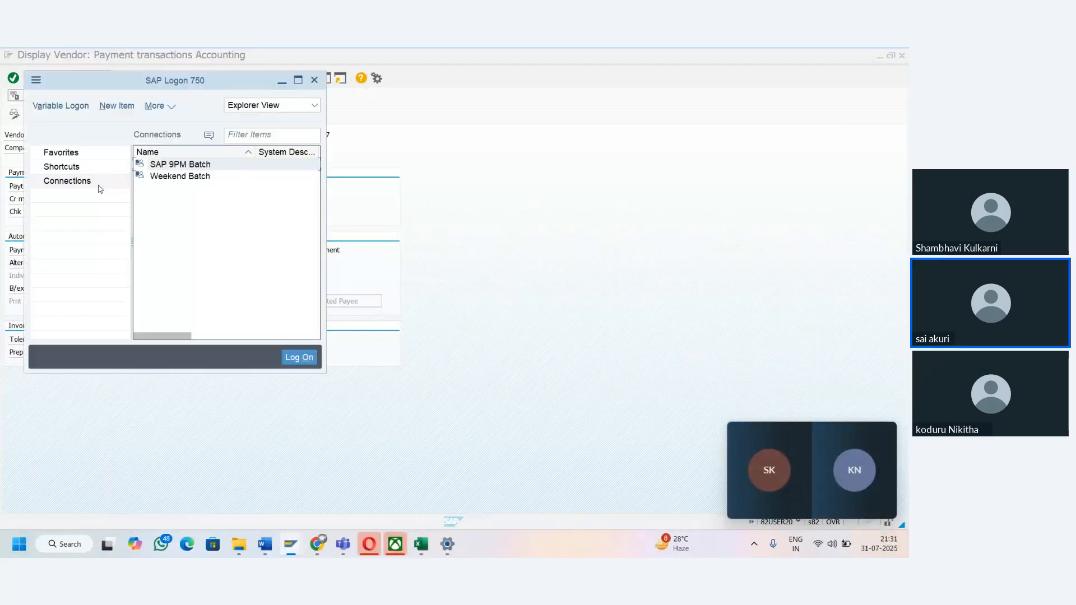
{"action": "left_click", "coordinate": [428, 553]}
{"action": "left_click", "coordinate": [372, 313]}
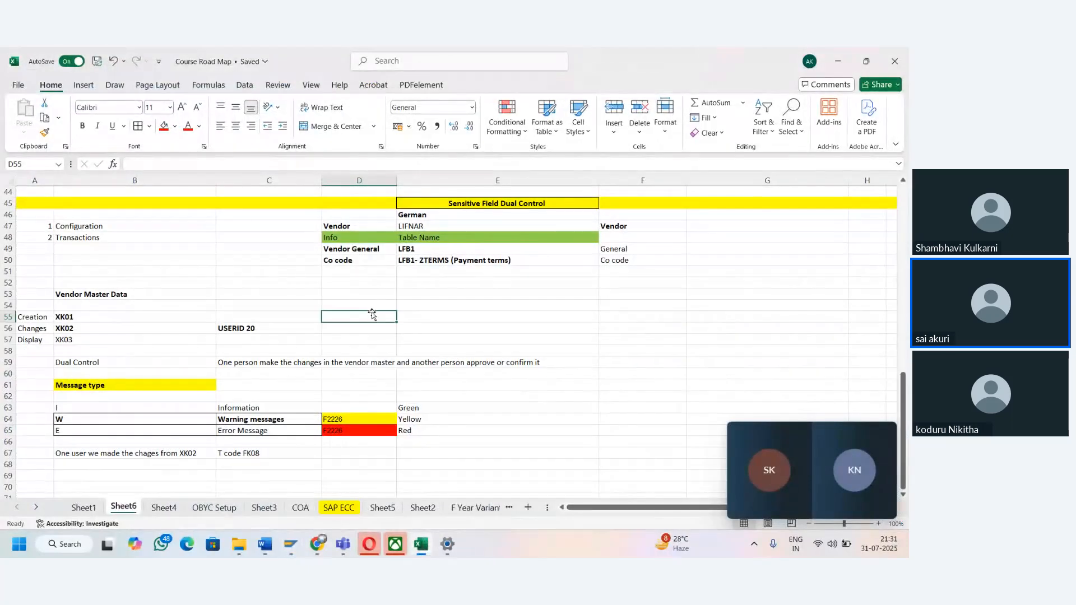
{"action": "key", "text": "Down"}
{"action": "key", "text": "Down"}
{"action": "key", "text": "Down"}
{"action": "key", "text": "Down"}
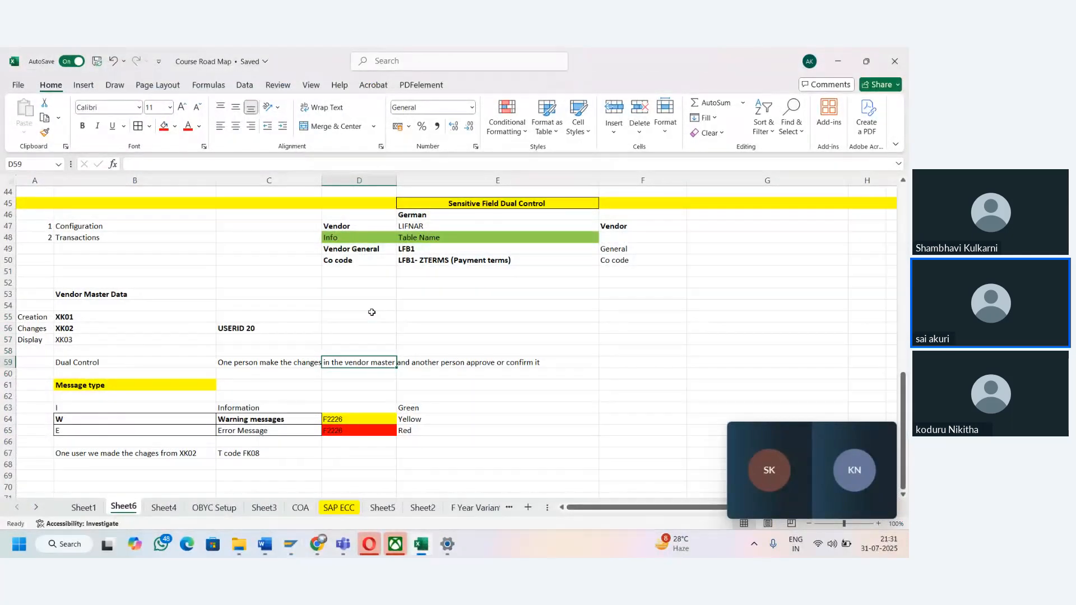
{"action": "key", "text": "Up"}
{"action": "key", "text": "Up"}
{"action": "key", "text": "Up"}
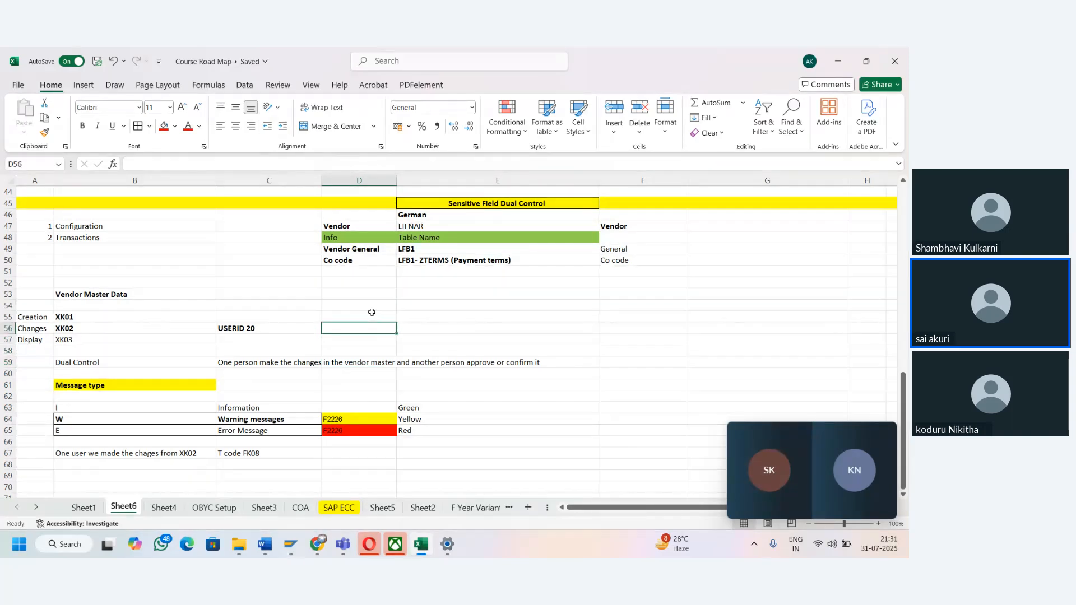
{"action": "key", "text": "Up"}
{"action": "key", "text": "Up"}
{"action": "key", "text": "Up"}
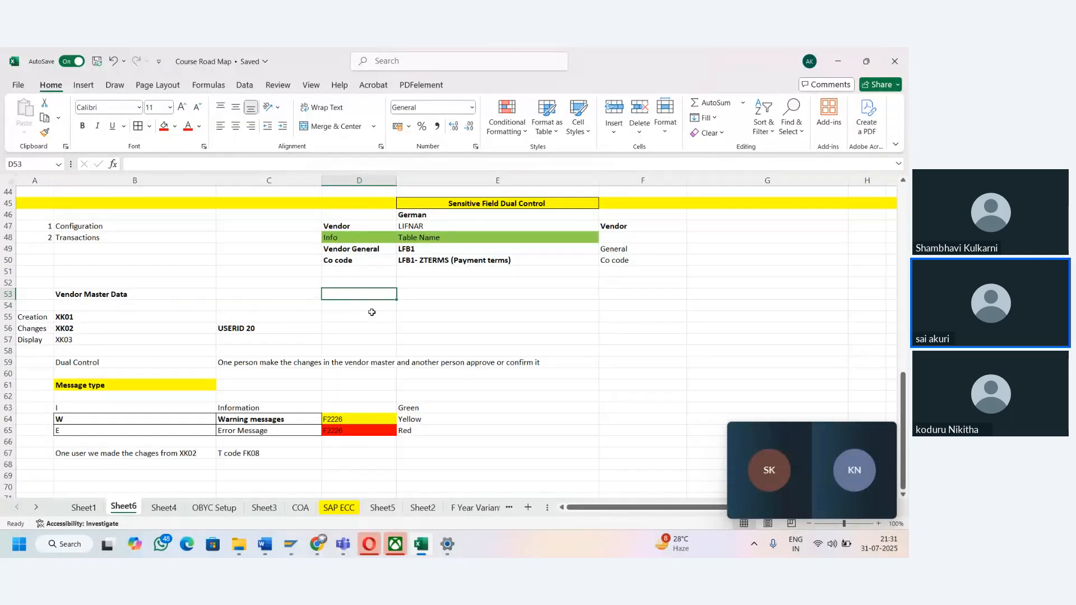
{"action": "key", "text": "Up"}
{"action": "key", "text": "Up"}
{"action": "key", "text": "Right"}
{"action": "key", "text": "Up"}
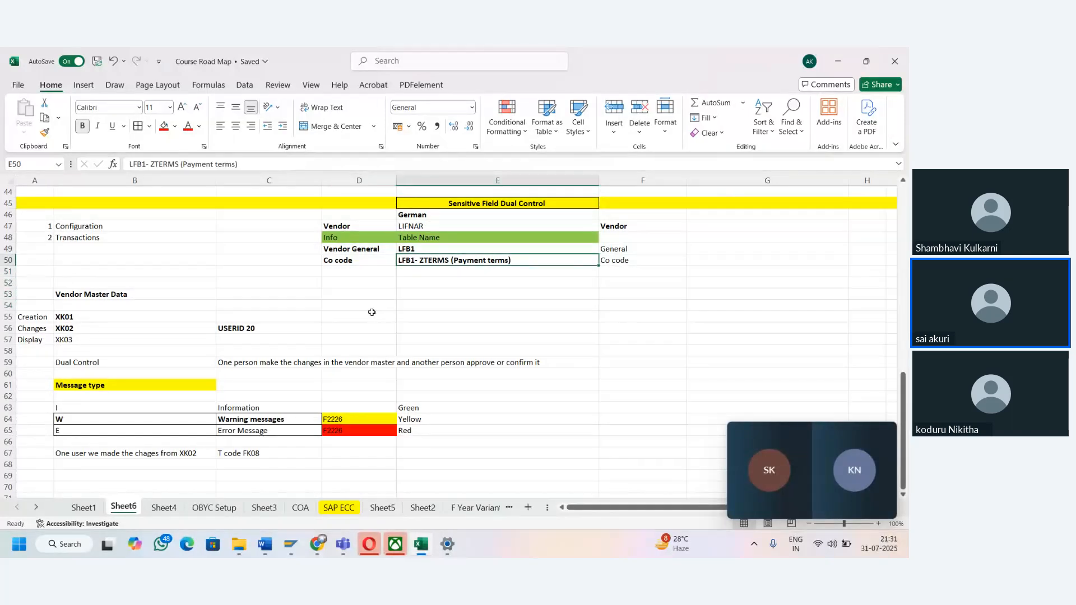
{"action": "key", "text": "Up"}
{"action": "key", "text": "Left"}
{"action": "key", "text": "Down"}
{"action": "key", "text": "Up"}
{"action": "key", "text": "Up"}
{"action": "key", "text": "Down"}
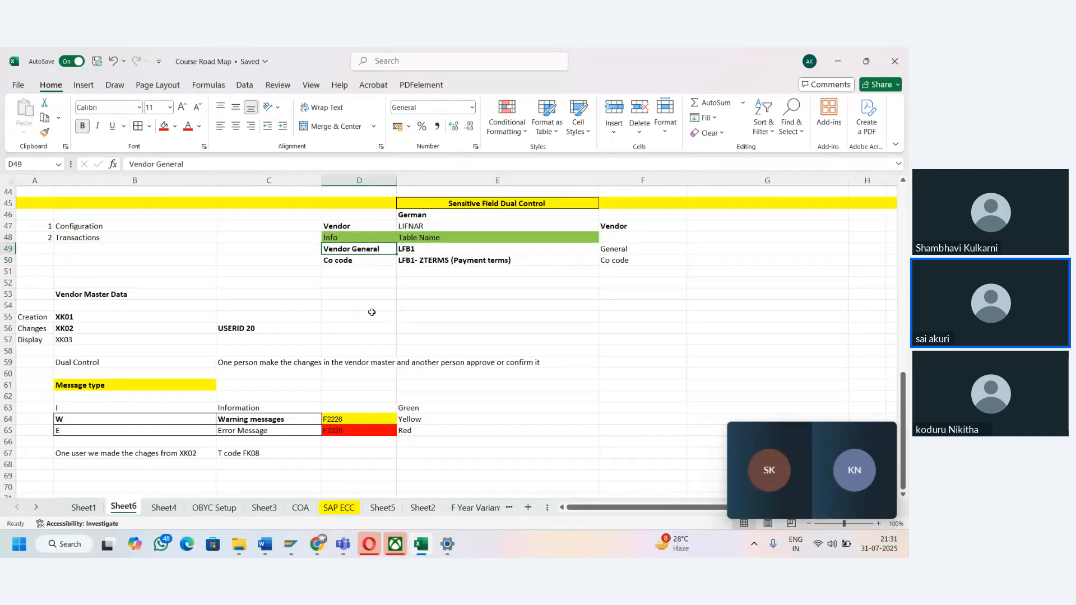
- Change the "Vendor General" label in cell D49 to "Vendor Co code"
{"action": "key", "text": "Right"}
{"action": "key", "text": "Left"}
{"action": "double_click", "coordinate": [170, 164]}
{"action": "type", "text": "Co code"}
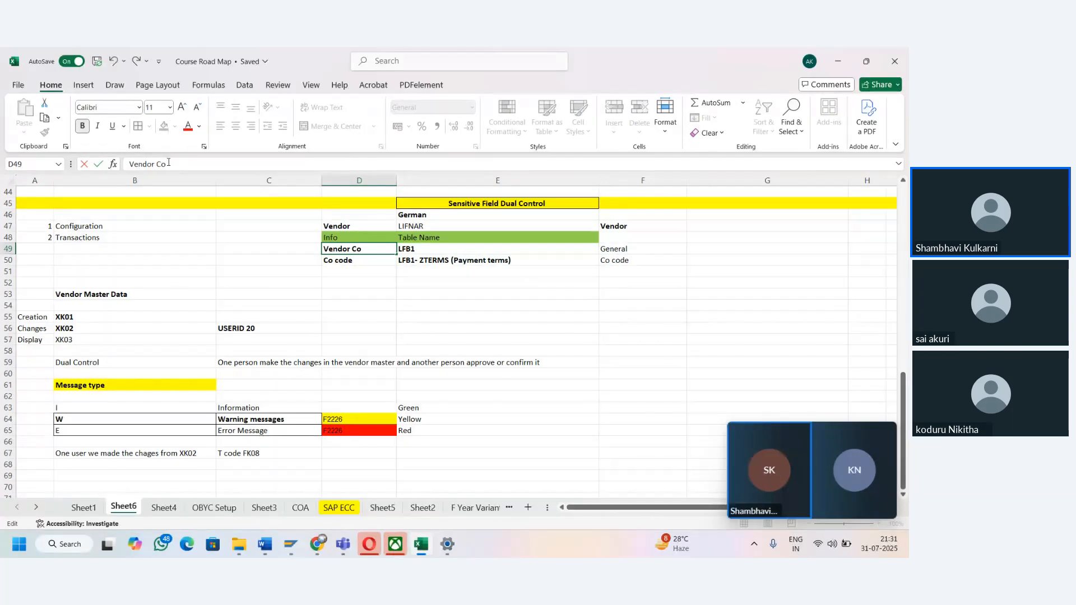
{"action": "key", "text": "Tab"}
- Fill the whole of row 70, below the dual control notes, with yellow
{"action": "key", "text": "Down"}
{"action": "key", "text": "Down"}
{"action": "key", "text": "Down"}
{"action": "key", "text": "Down"}
{"action": "key", "text": "Down"}
{"action": "key", "text": "Down"}
{"action": "key", "text": "Down"}
{"action": "key", "text": "Down"}
{"action": "key", "text": "Down"}
{"action": "key", "text": "Down"}
{"action": "key", "text": "Down"}
{"action": "key", "text": "Down"}
{"action": "key", "text": "Down"}
{"action": "key", "text": "Down"}
{"action": "key", "text": "Down"}
{"action": "key", "text": "Down"}
{"action": "key", "text": "Down"}
{"action": "key", "text": "Down"}
{"action": "key", "text": "Down"}
{"action": "key", "text": "Down"}
{"action": "key", "text": "Down"}
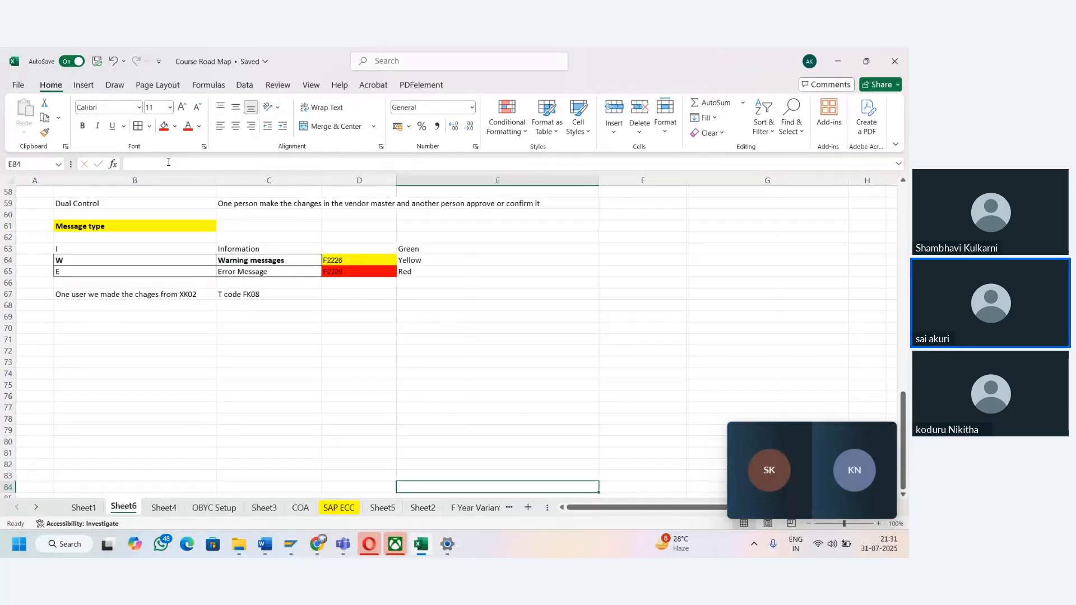
{"action": "left_click", "coordinate": [8, 328]}
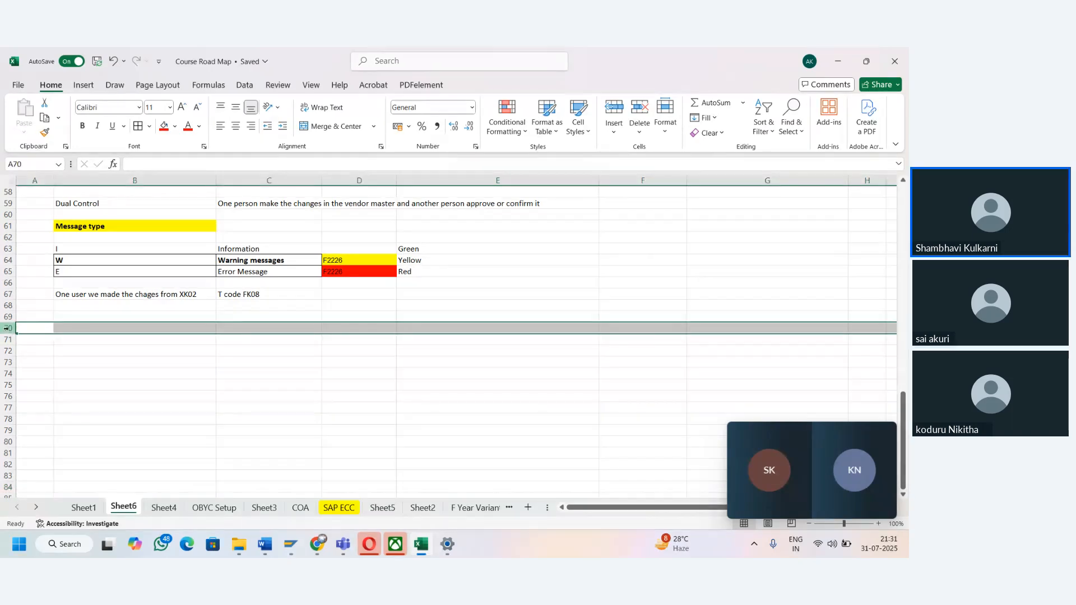
{"action": "left_click", "coordinate": [445, 327]}
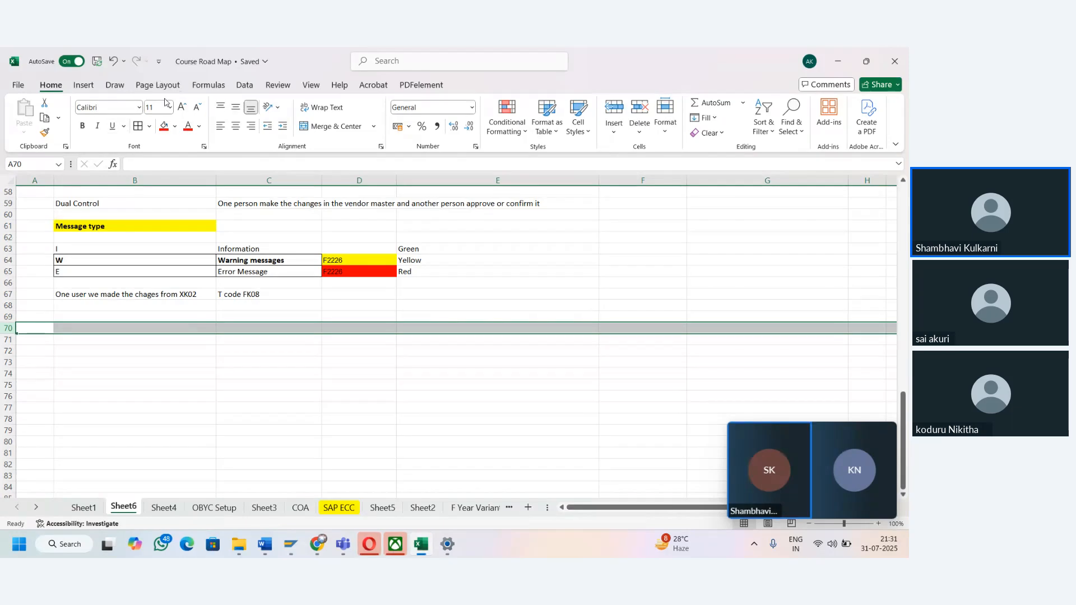
{"action": "left_click", "coordinate": [175, 126]}
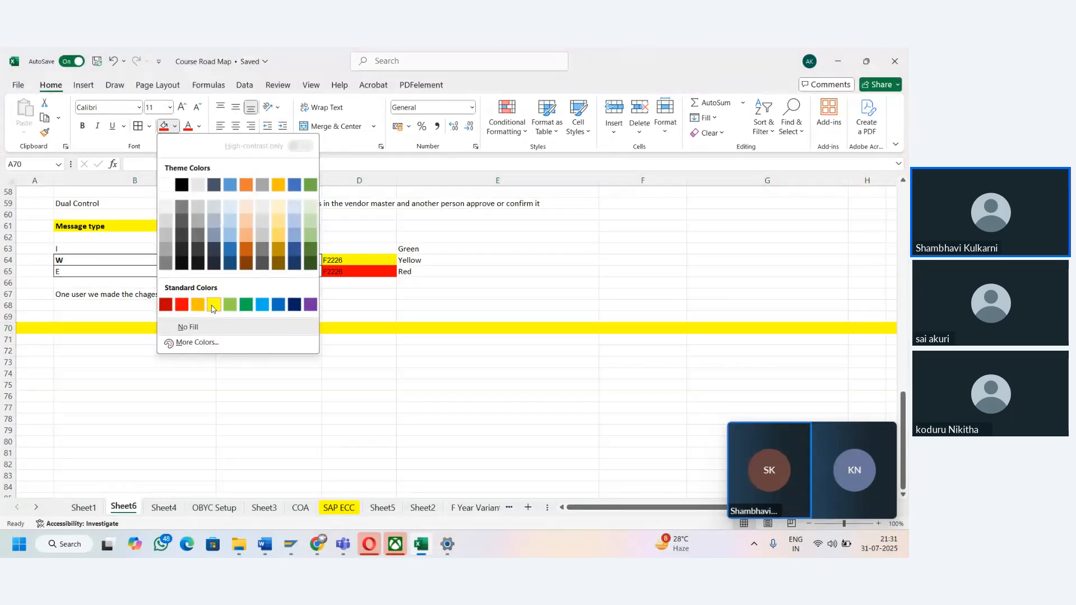
{"action": "left_click", "coordinate": [214, 304]}
- Enter the heading "Exchange Rates" in cell E70 and put a border around it
{"action": "left_click", "coordinate": [416, 331]}
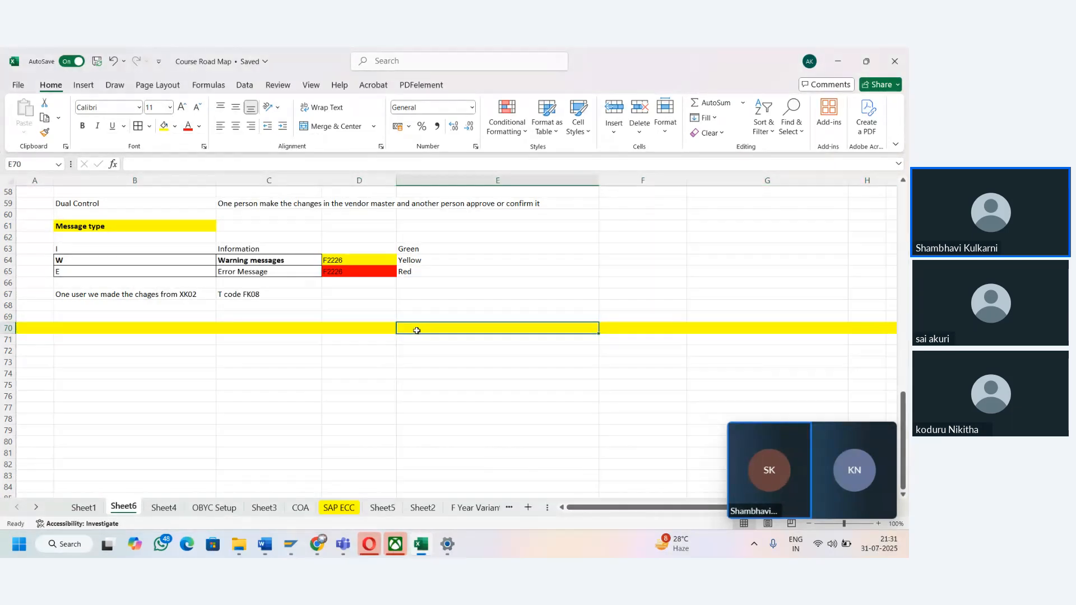
{"action": "type", "text": "Exchan"}
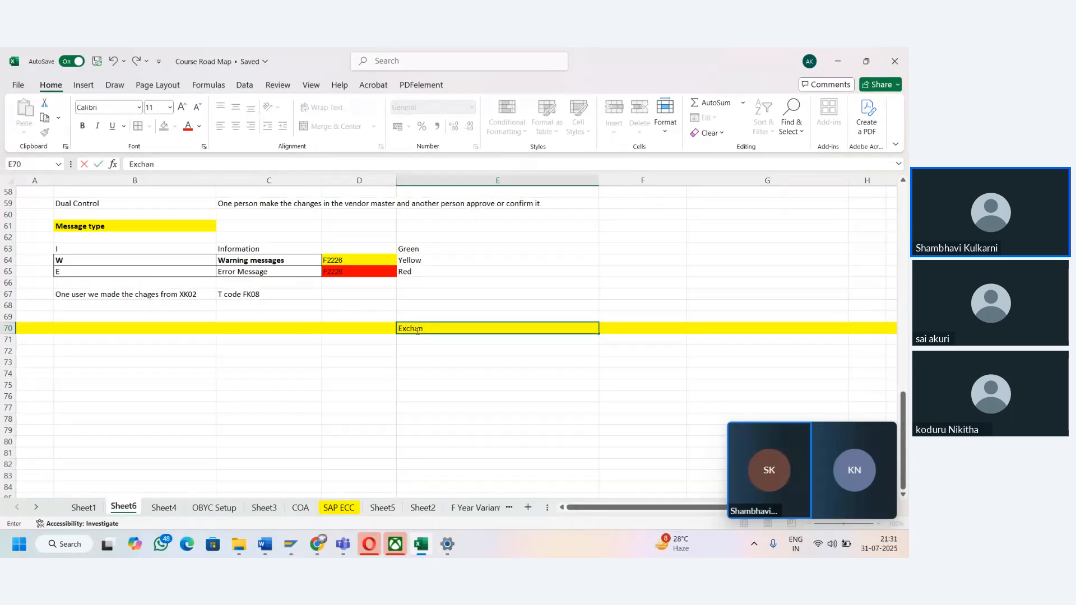
{"action": "type", "text": "ege Rates"}
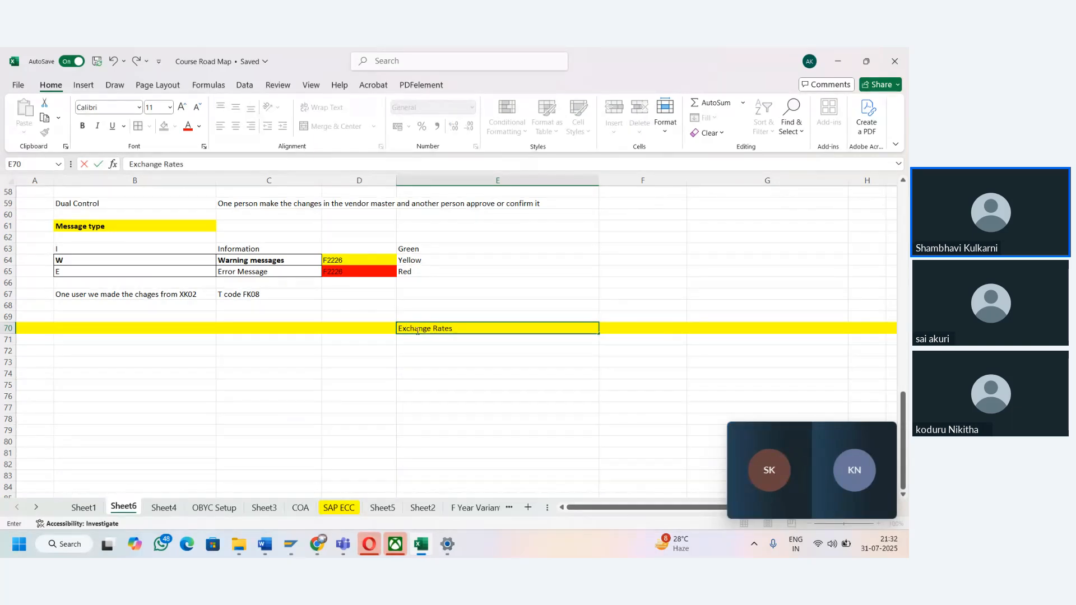
{"action": "key", "text": "ctrl+Return"}
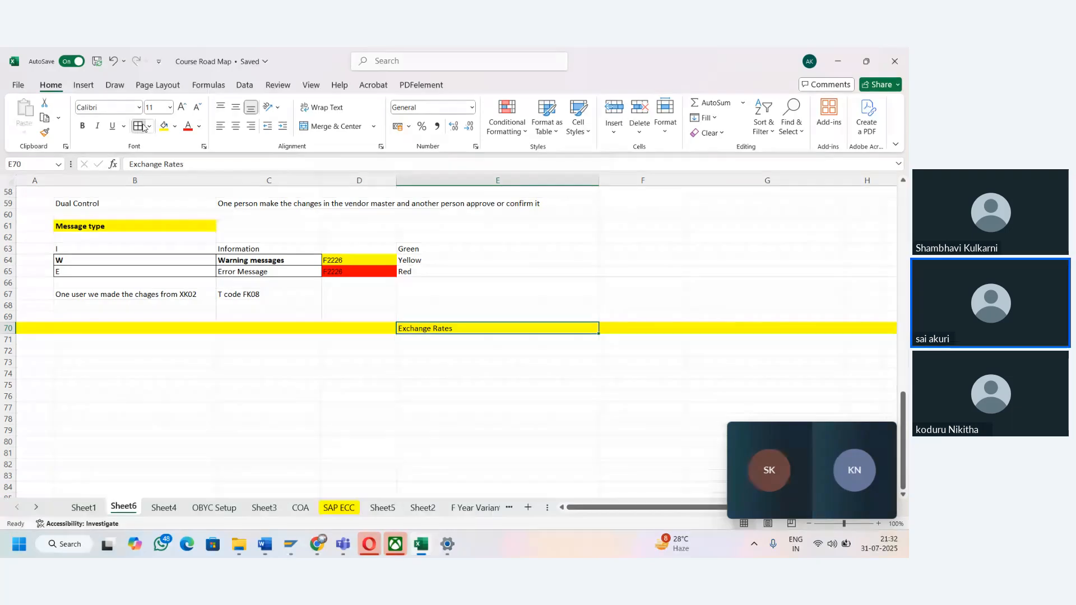
- Enter the currency code INR in cell C72 below the Exchange Rates heading
{"action": "left_click", "coordinate": [241, 350]}
{"action": "key", "text": "Left"}
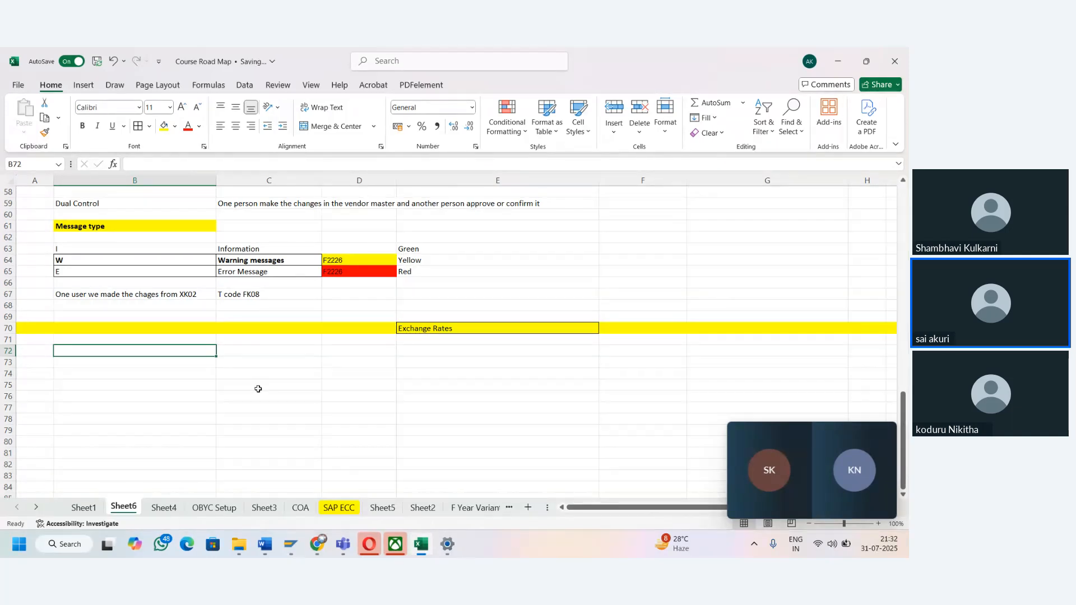
{"action": "key", "text": "Right"}
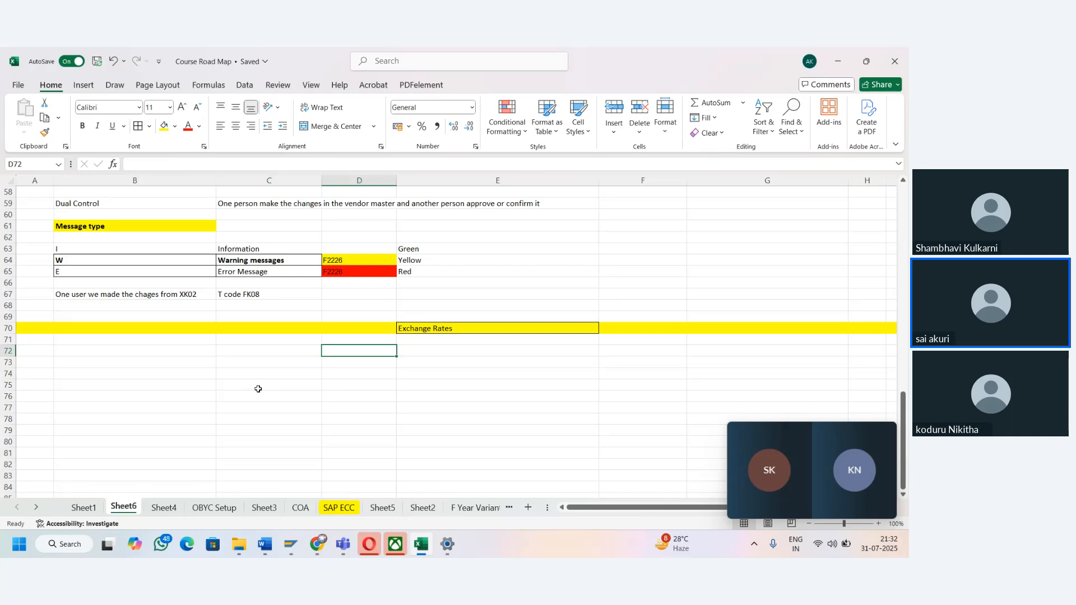
{"action": "type", "text": "IND"}
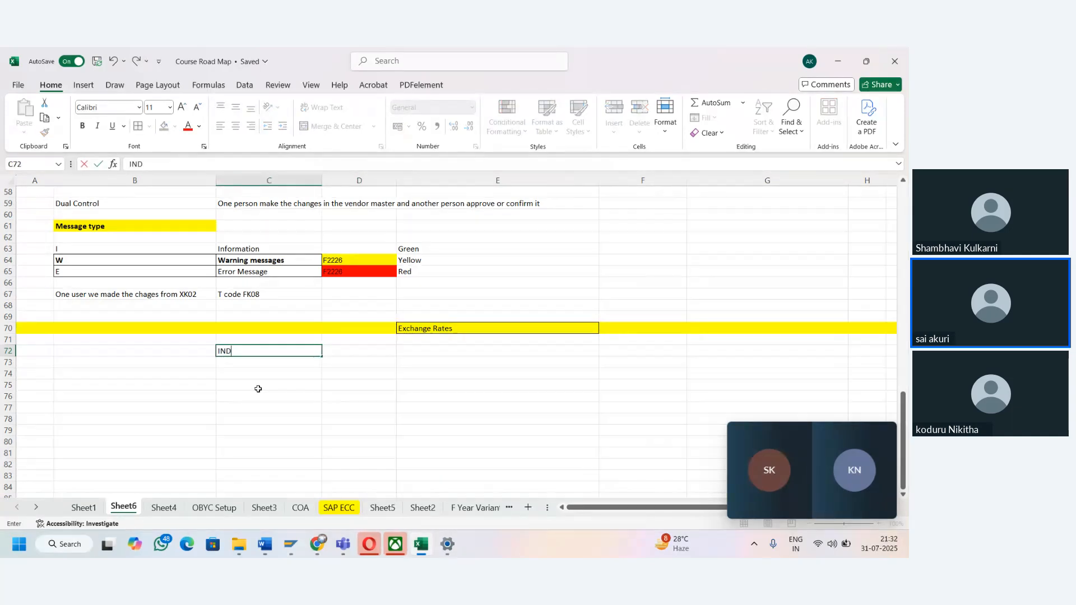
{"action": "key", "text": "Up"}
{"action": "key", "text": "Down"}
{"action": "key", "text": "Up"}
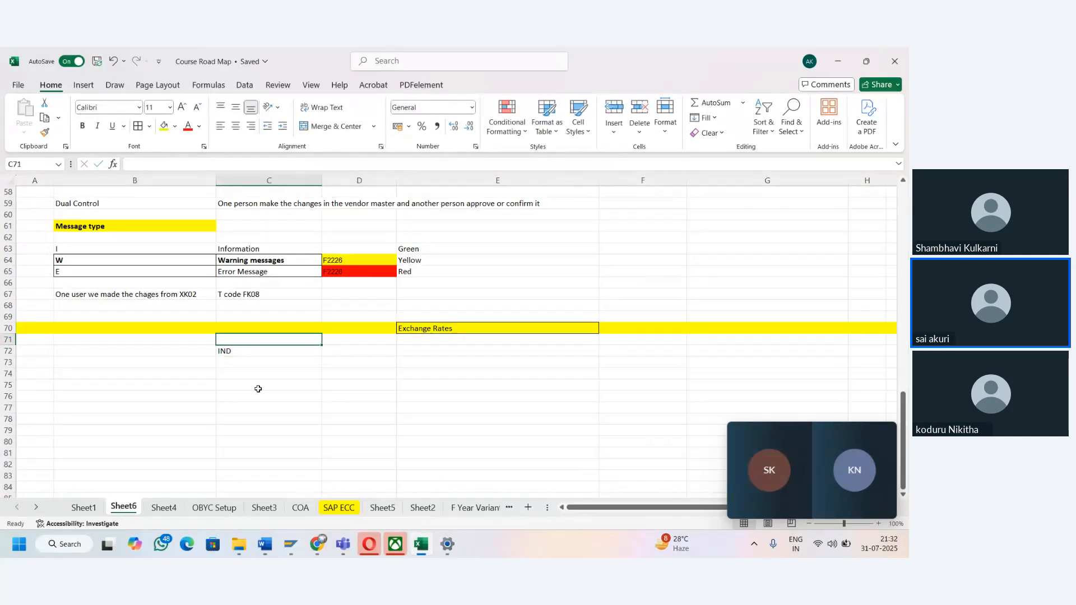
{"action": "key", "text": "Down"}
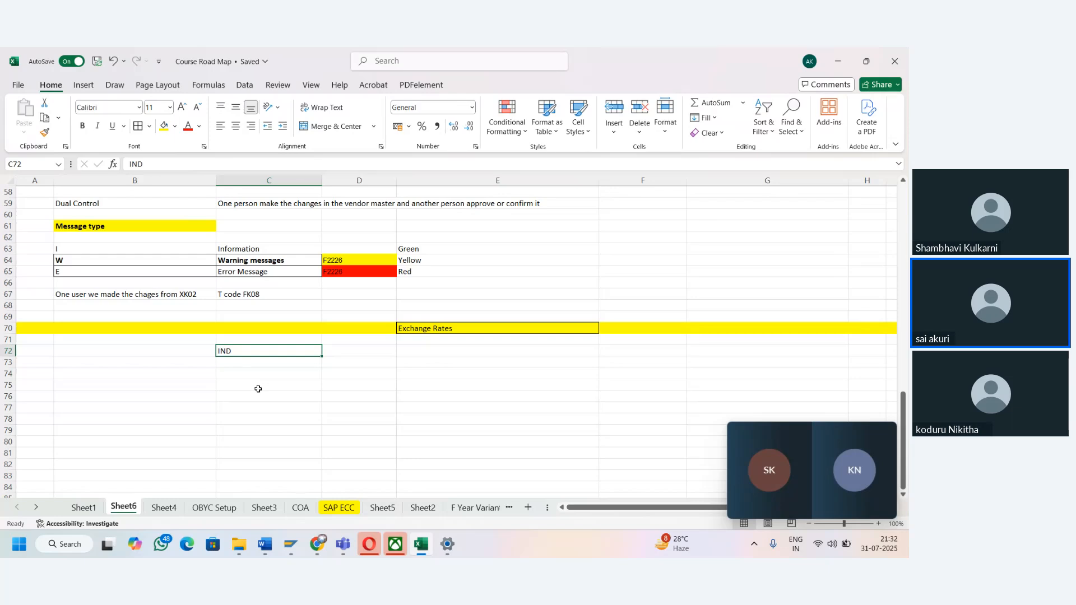
{"action": "type", "text": "INR"}
{"action": "key", "text": "Tab"}
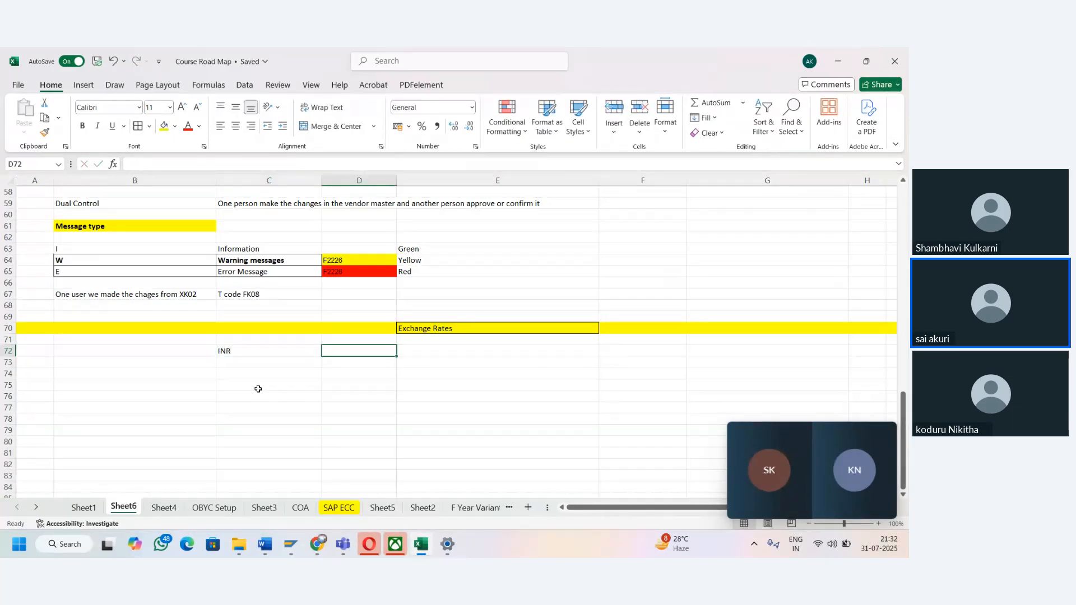
- Label the INR entry in row 72 with "CO code Currency" in D72 and "Local currecy 01" in E72
{"action": "type", "text": "CO code C"}
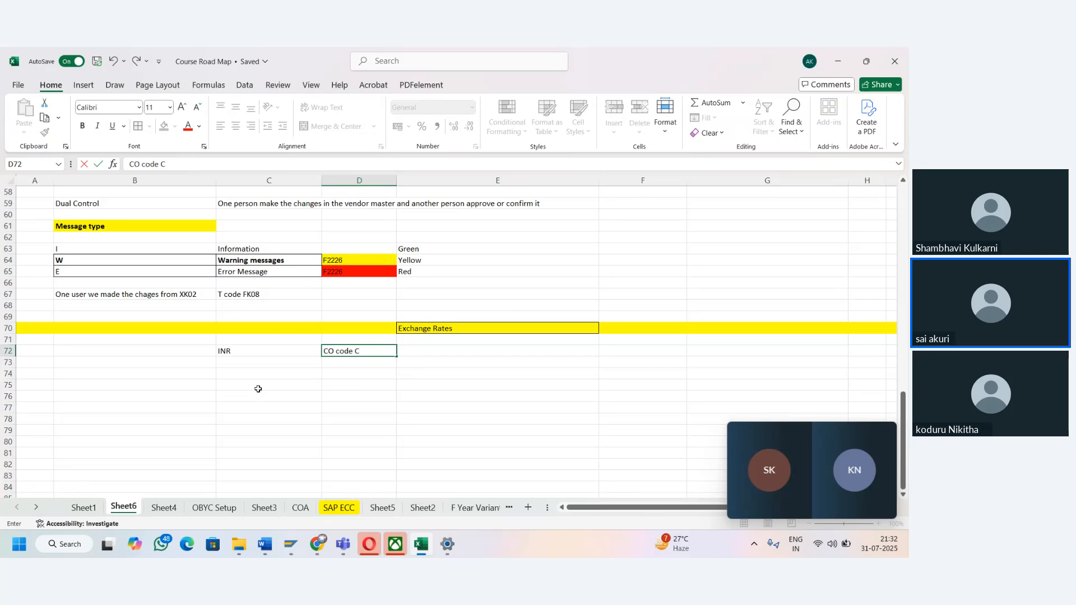
{"action": "type", "text": "urrency"}
{"action": "key", "text": "Tab"}
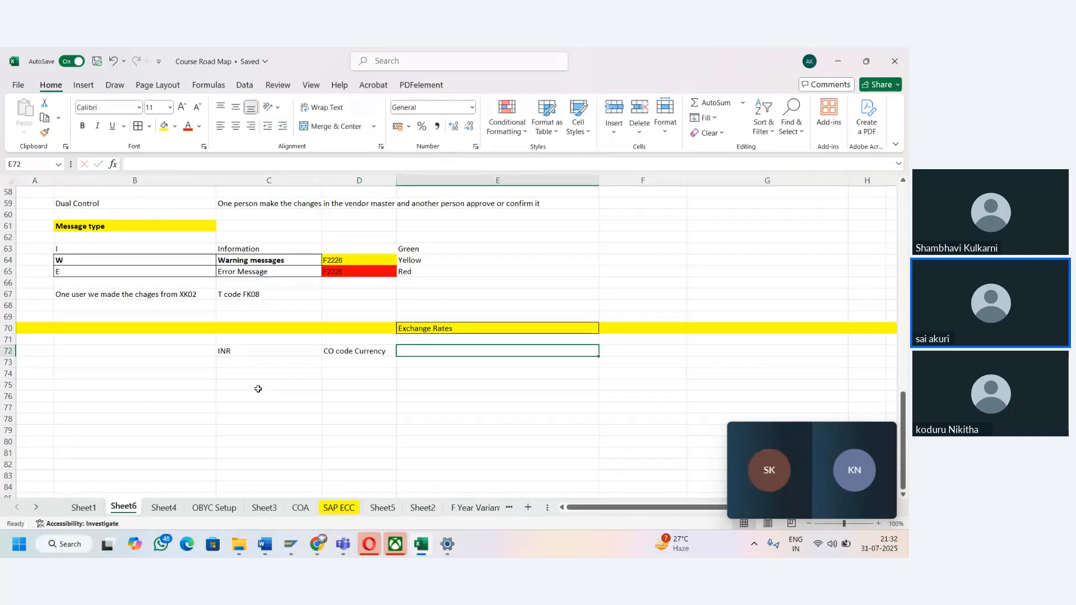
{"action": "type", "text": "Lo"}
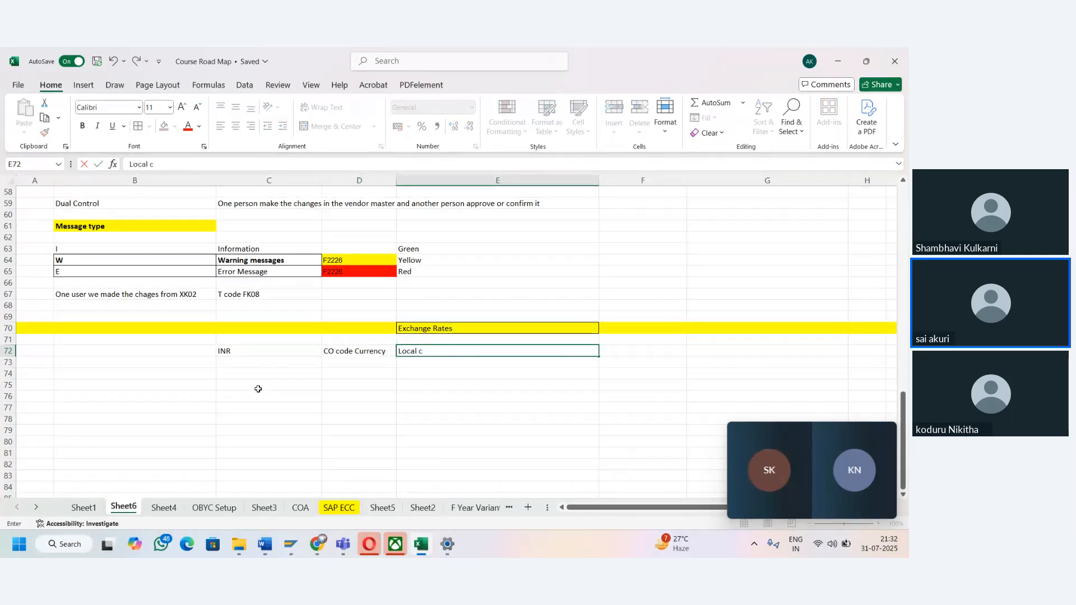
{"action": "type", "text": "cal cu"}
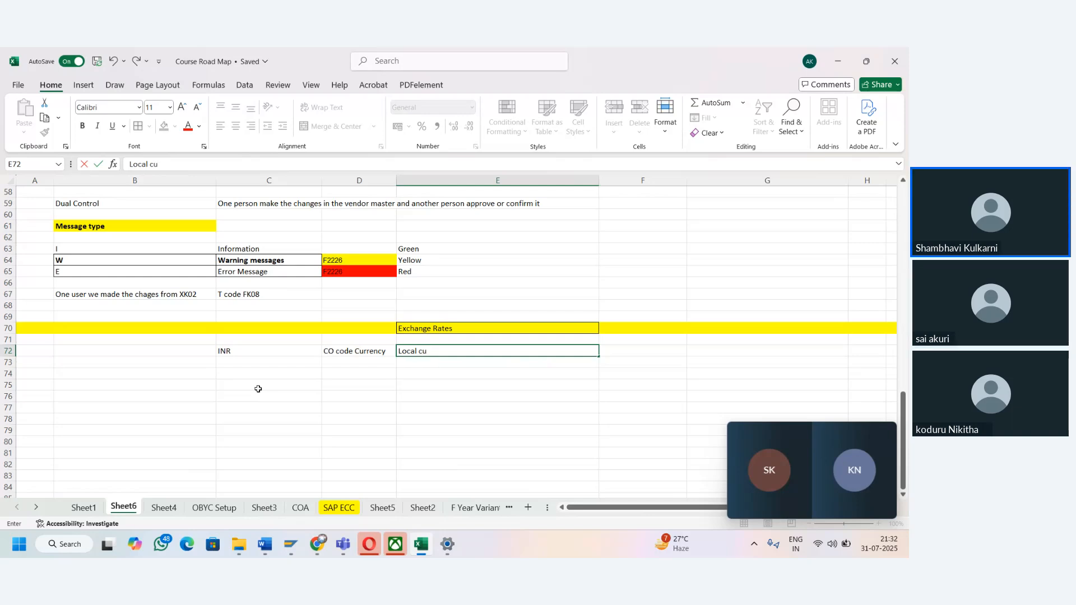
{"action": "type", "text": "rrecy 01"}
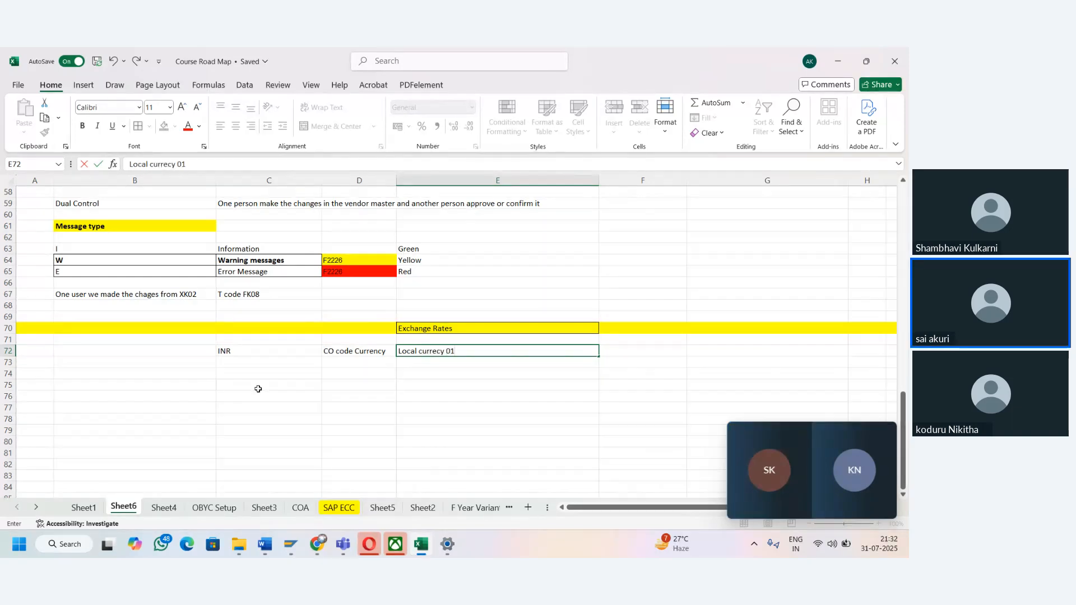
{"action": "key", "text": "Left"}
{"action": "key", "text": "Left"}
{"action": "key", "text": "Left"}
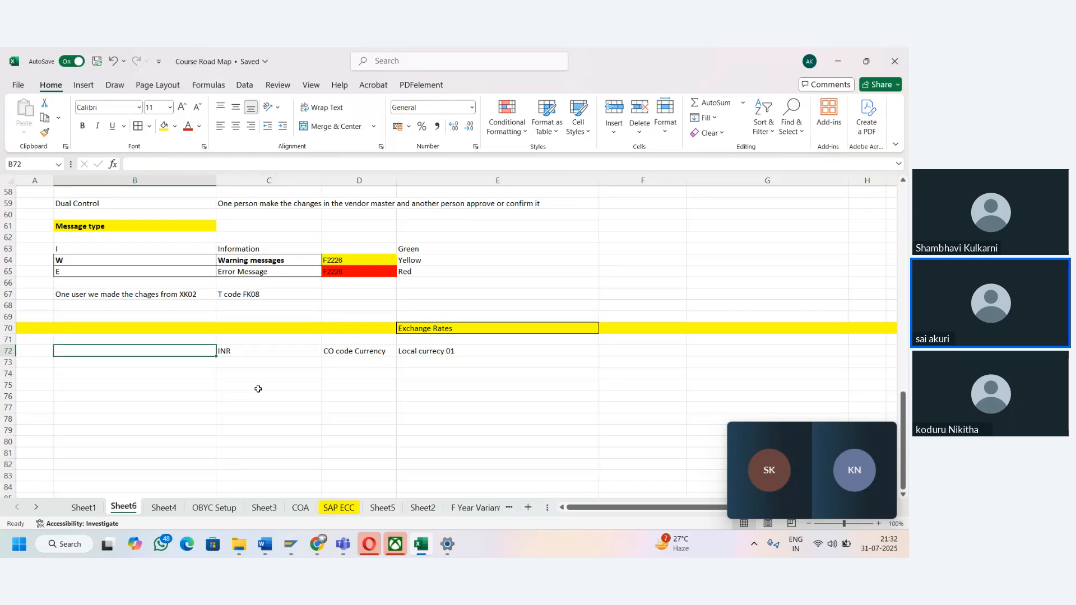
{"action": "key", "text": "Down"}
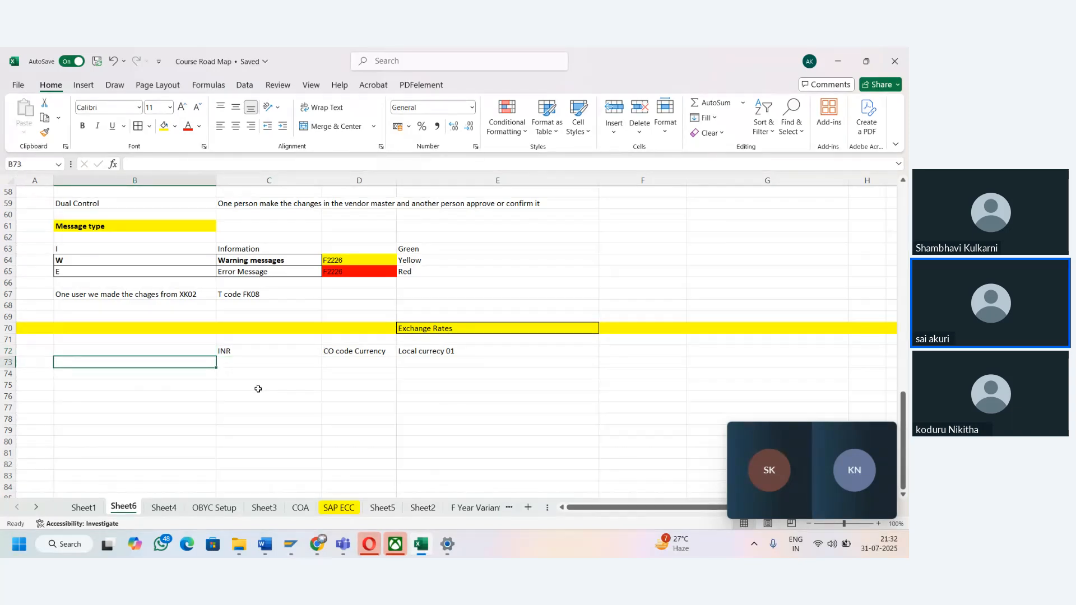
{"action": "key", "text": "Left"}
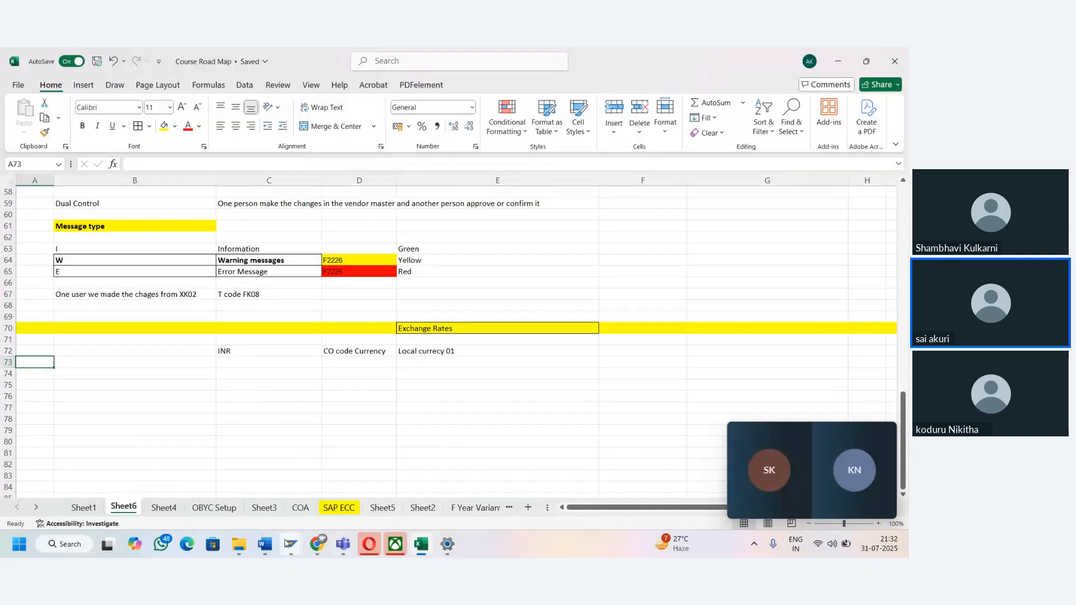
- Switch to SAP and open the currency translation ratios with transaction OBBS, agreeing to continue past the warning
{"action": "mouse_move", "coordinate": [287, 542]}
{"action": "left_click", "coordinate": [330, 484]}
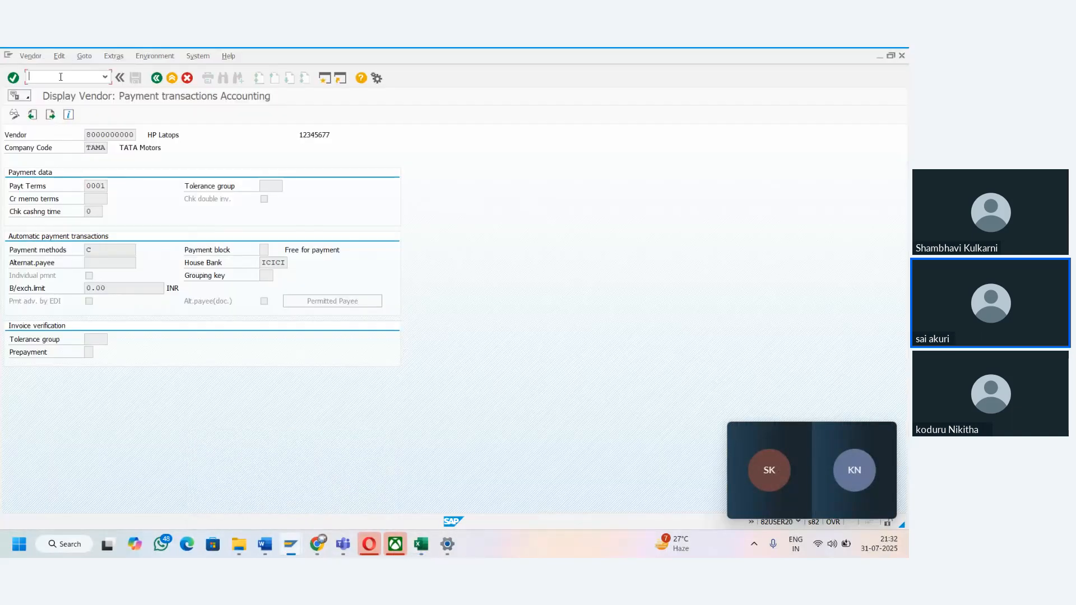
{"action": "type", "text": "/nOBBS"}
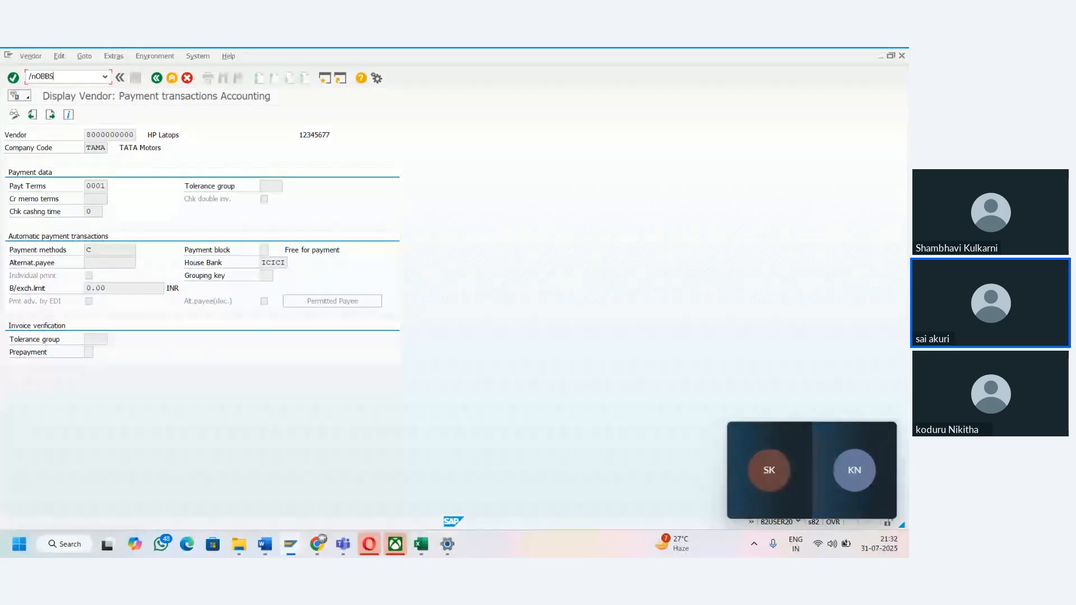
{"action": "key", "text": "Return"}
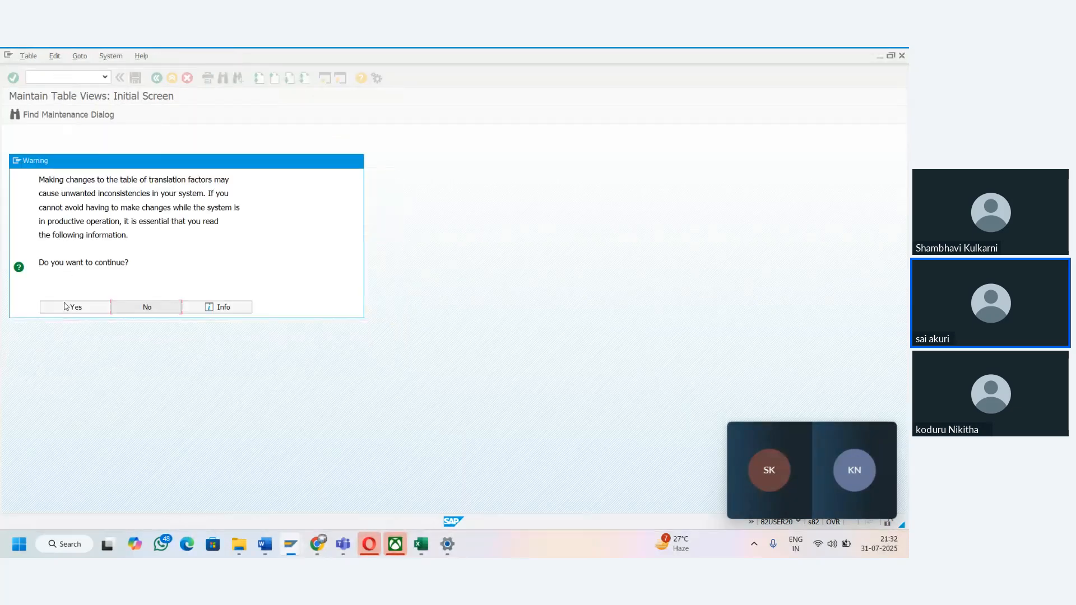
{"action": "left_click", "coordinate": [68, 308]}
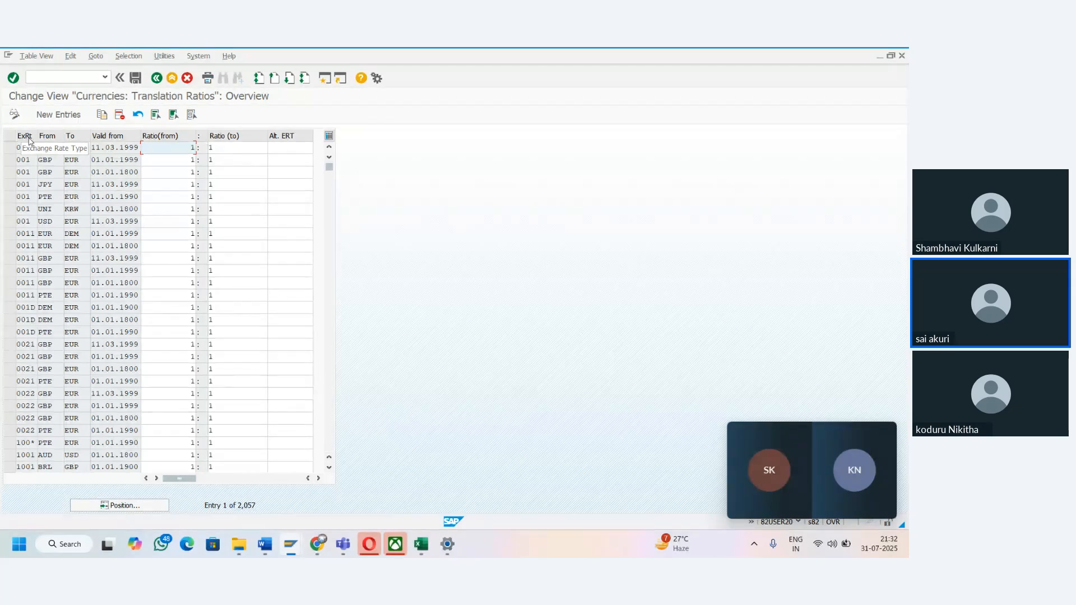
- Start a new translation ratio entry with exchange rate type M, from USD to INR
{"action": "left_click", "coordinate": [59, 115]}
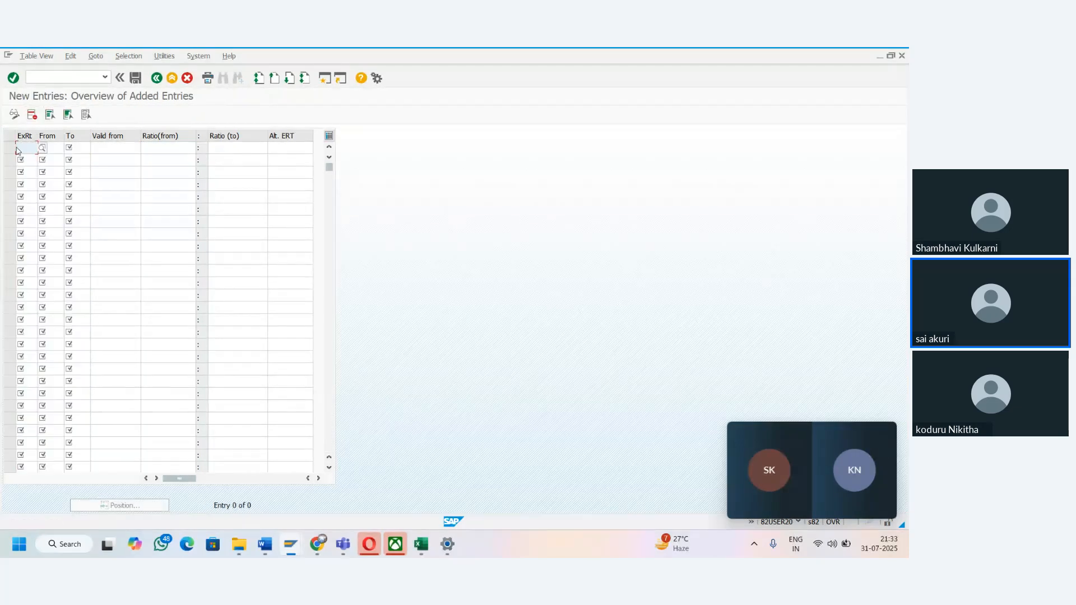
{"action": "type", "text": "M"}
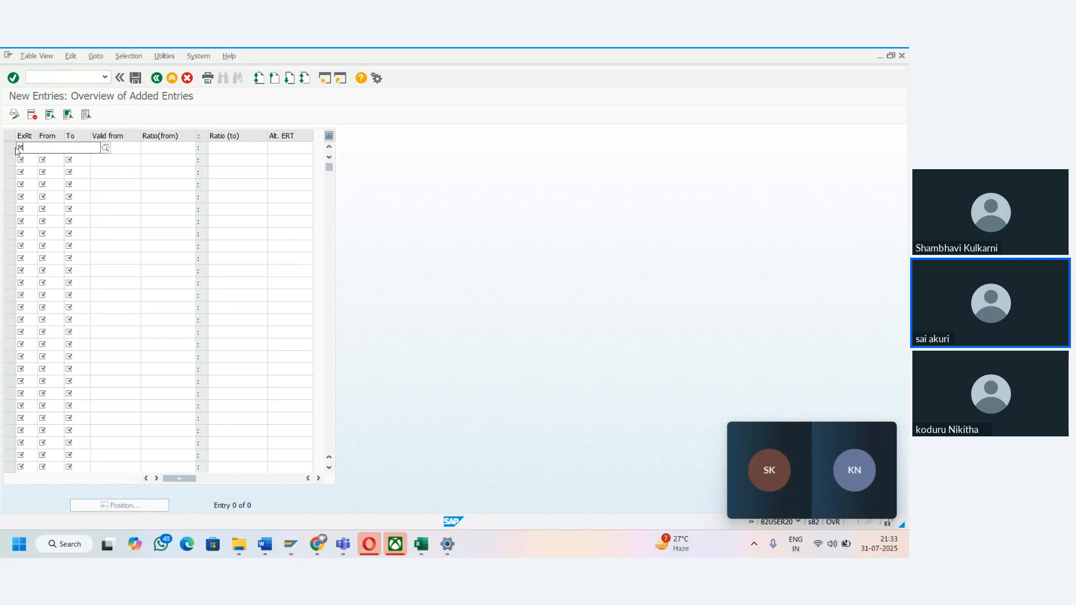
{"action": "key", "text": "Tab"}
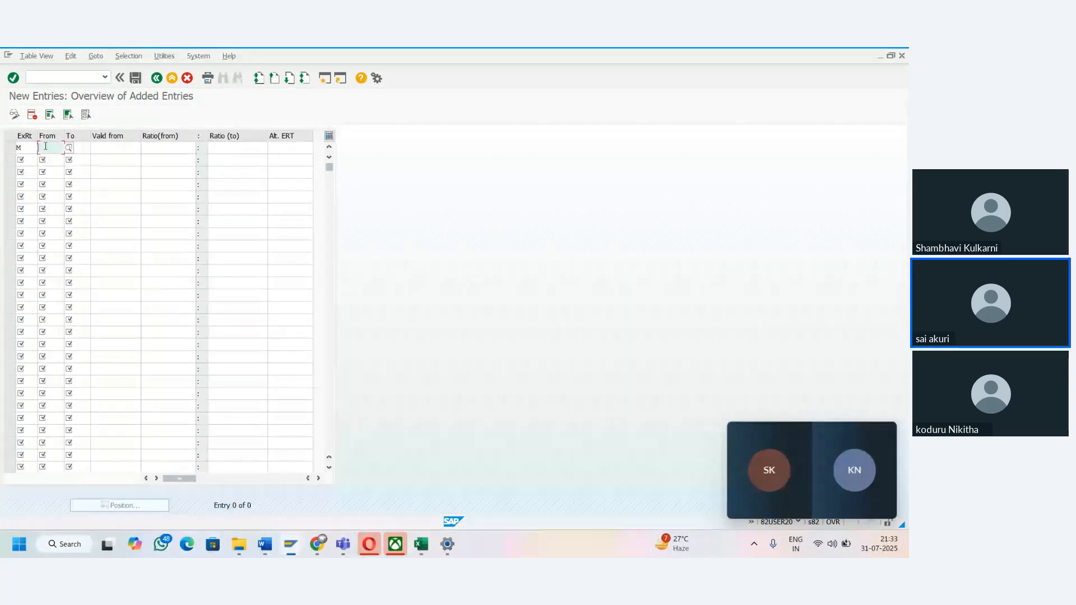
{"action": "type", "text": "USD"}
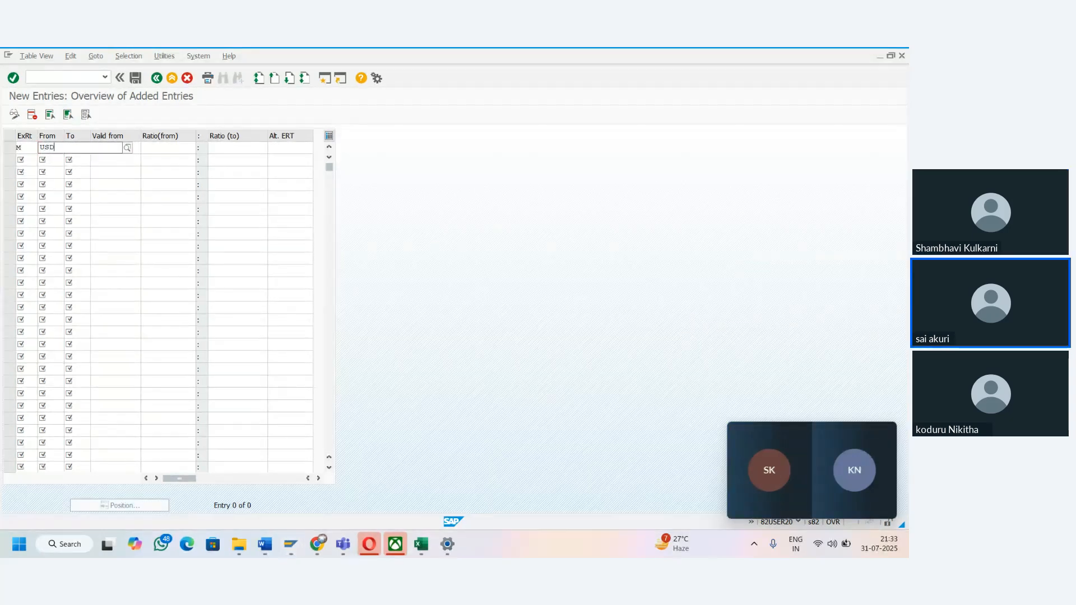
{"action": "key", "text": "Tab"}
{"action": "type", "text": "IN"}
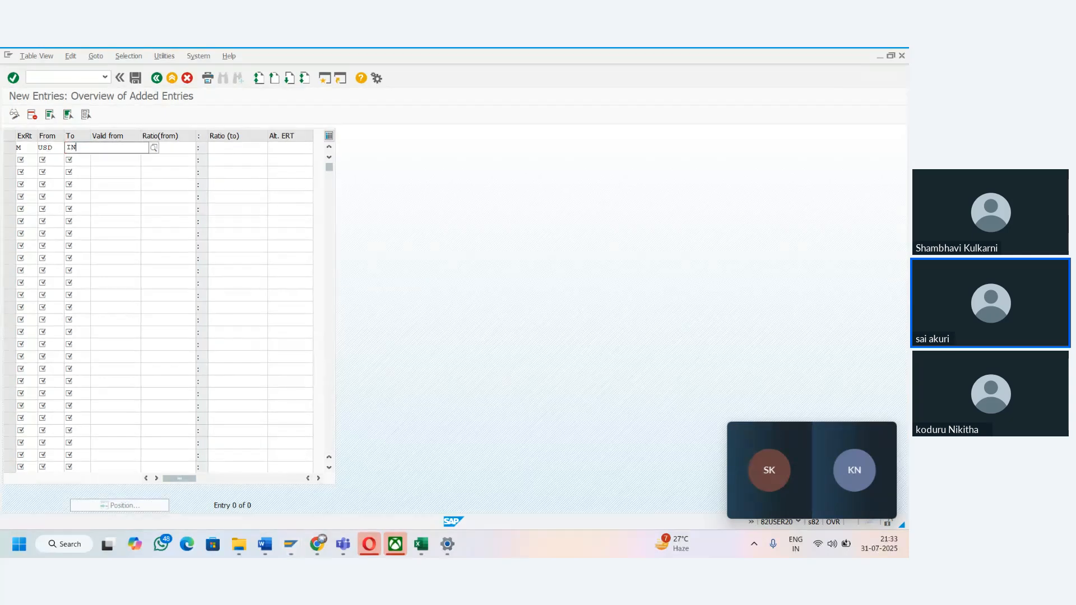
{"action": "key", "text": "Tab"}
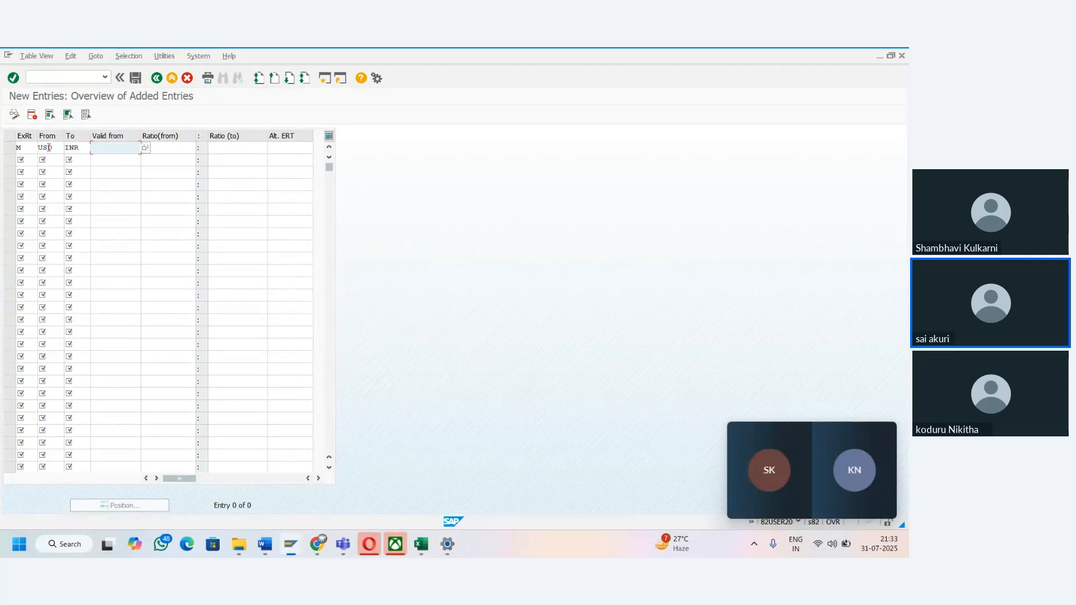
- Set the entry's valid-from date to 31.07.2025 and its ratio to 1:1, and save it under the proposed customizing request
{"action": "type", "text": "31.0"}
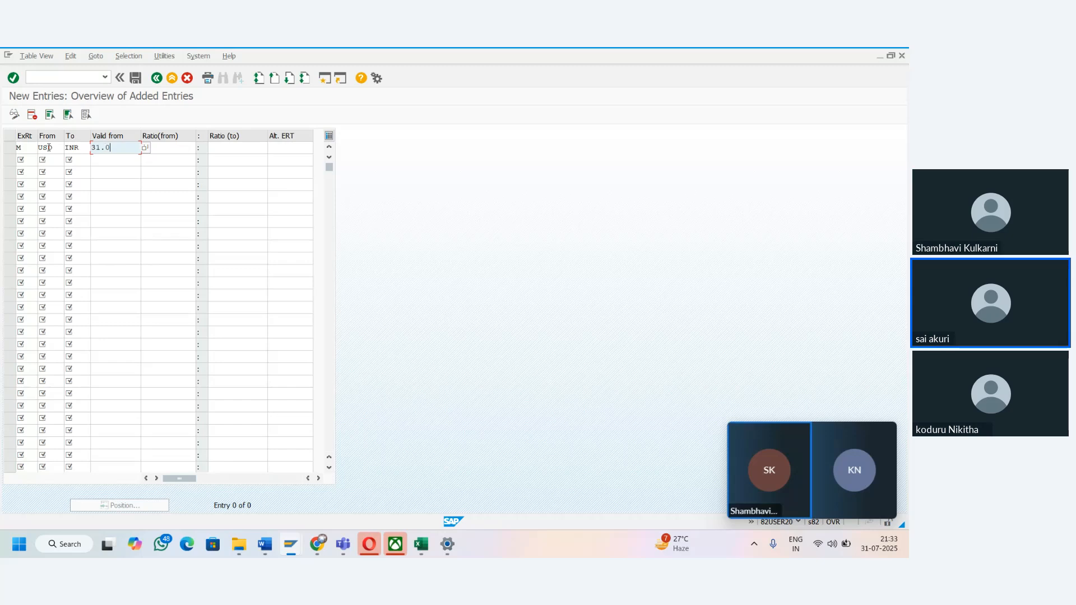
{"action": "type", "text": "7.2025"}
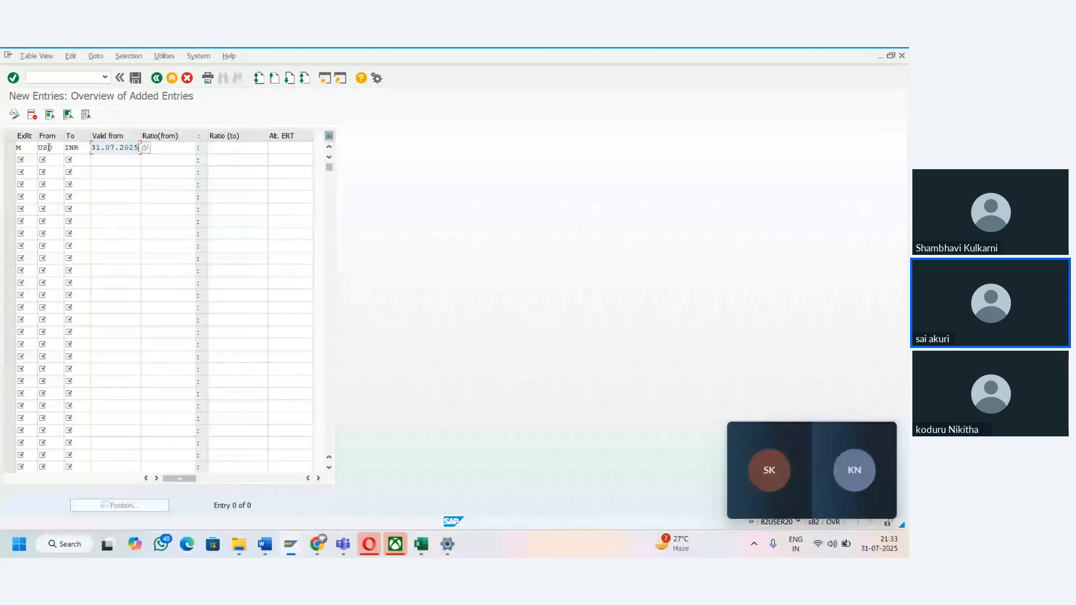
{"action": "key", "text": "Tab"}
{"action": "type", "text": "1"}
{"action": "key", "text": "Tab"}
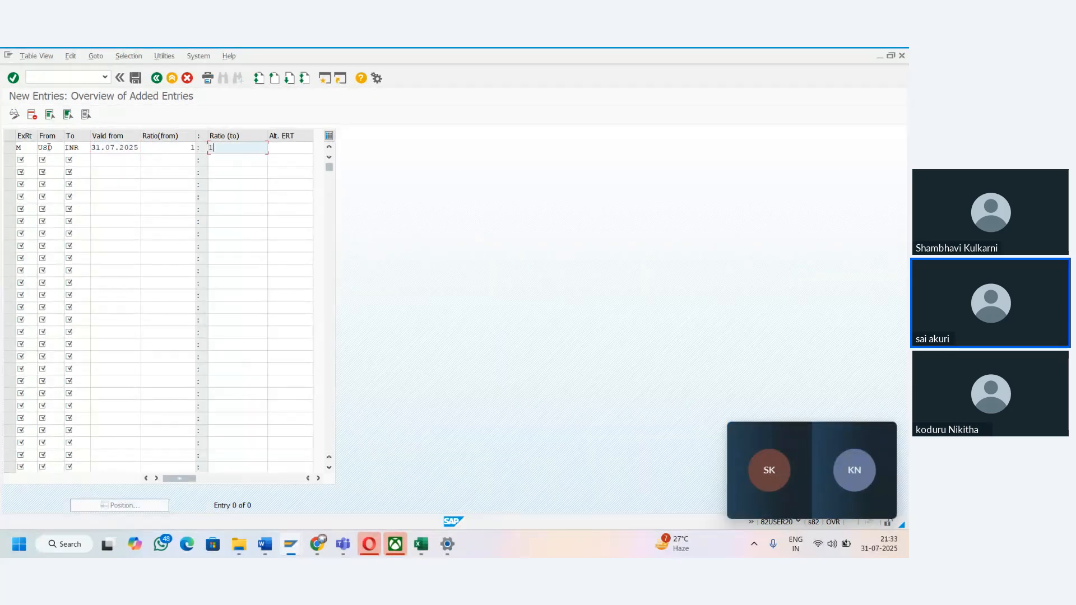
{"action": "type", "text": "1"}
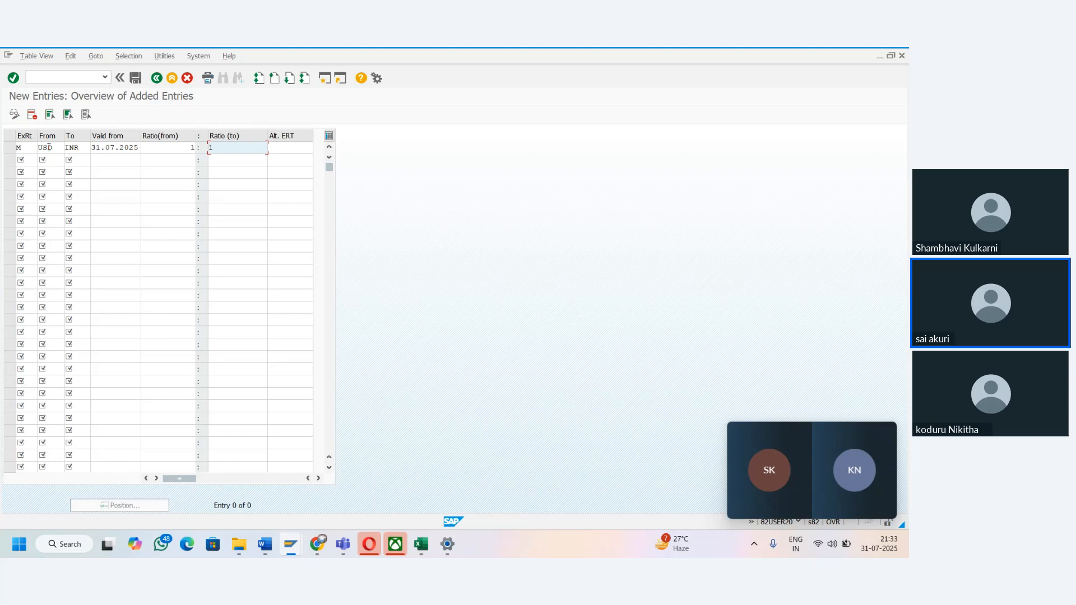
{"action": "left_click", "coordinate": [140, 81]}
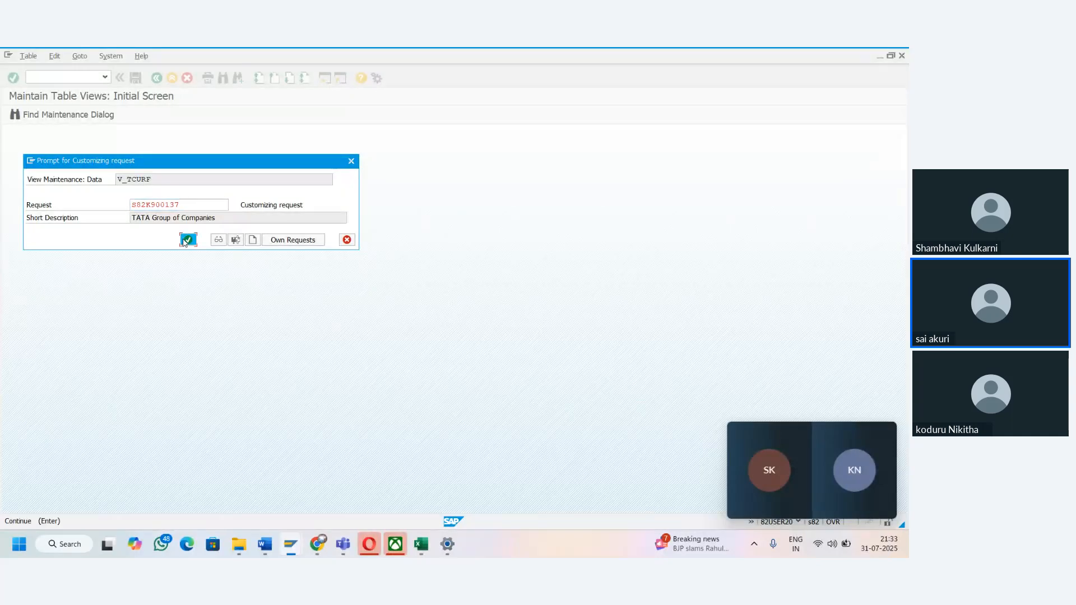
{"action": "left_click", "coordinate": [188, 239]}
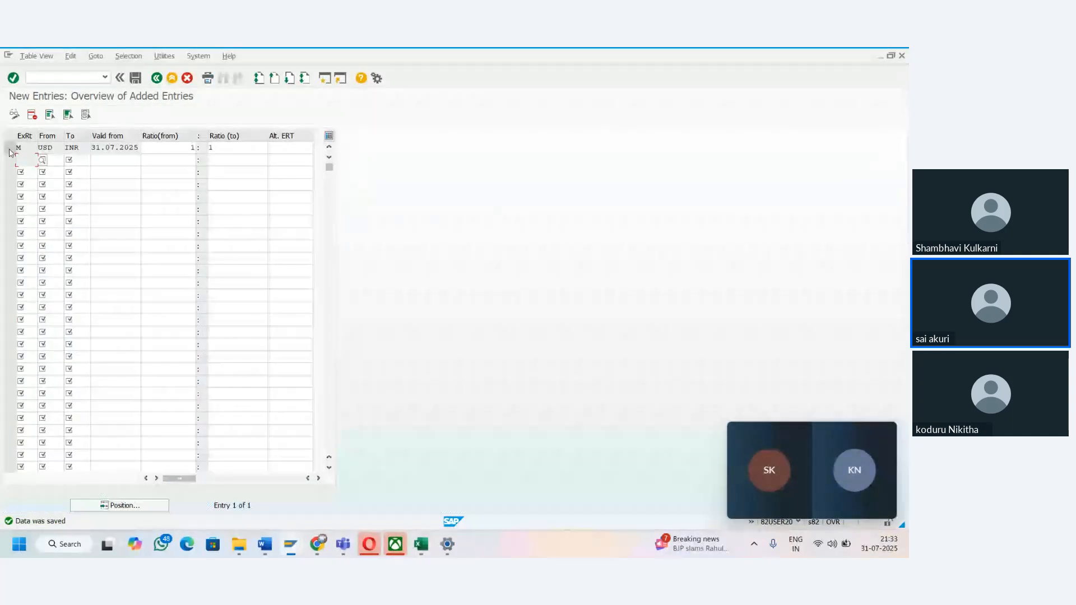
- Leave the translation ratios and open the Currency Exchange Rates maintenance view
{"action": "left_click", "coordinate": [10, 150]}
{"action": "left_click", "coordinate": [102, 148]}
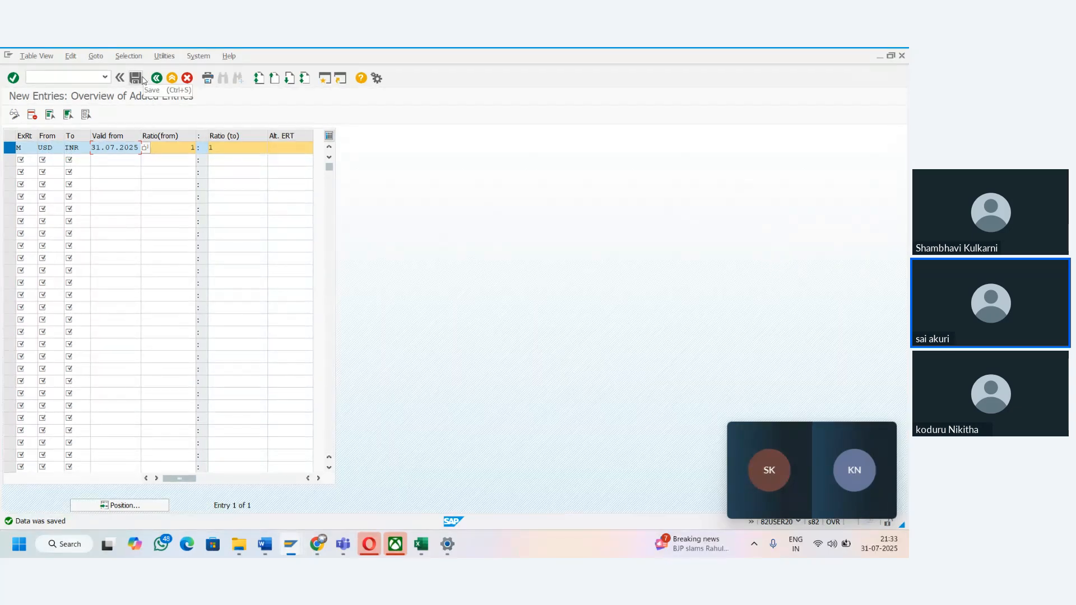
{"action": "left_click", "coordinate": [157, 78]}
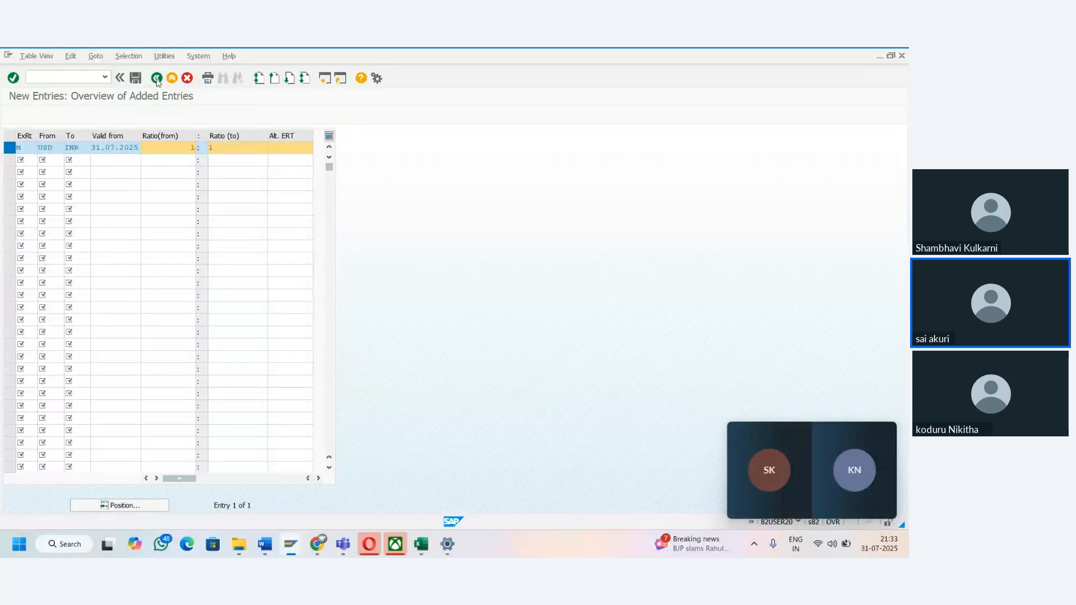
{"action": "left_click", "coordinate": [157, 78]}
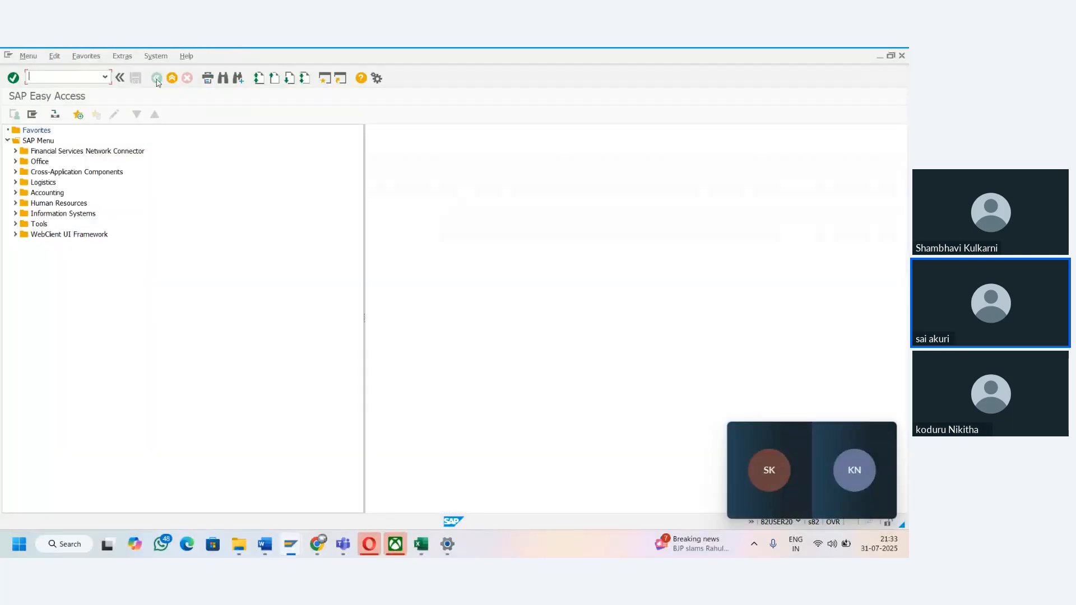
{"action": "type", "text": "OB08"}
{"action": "key", "text": "Return"}
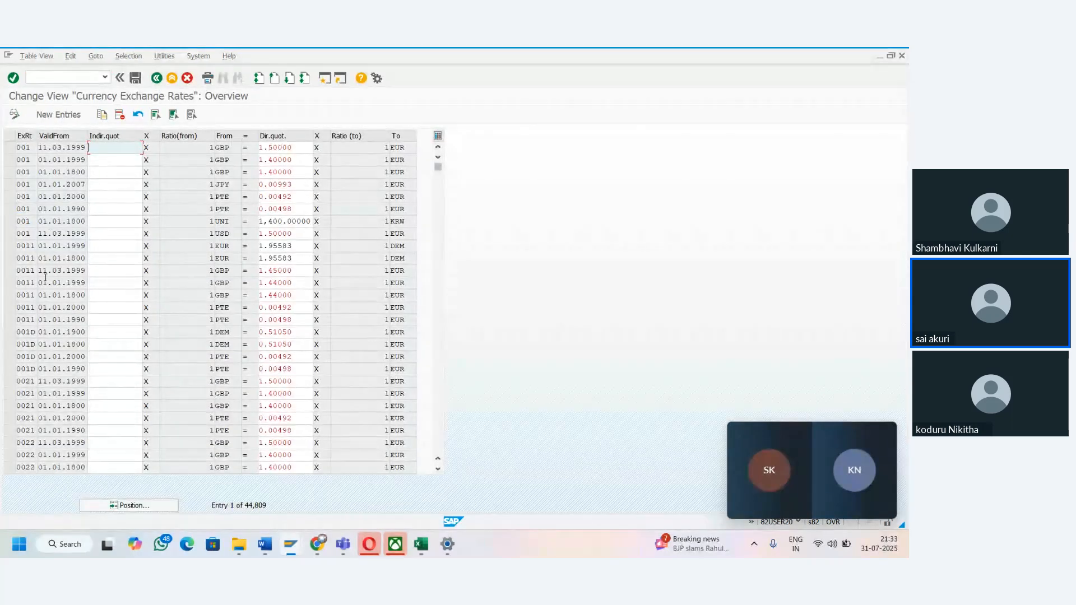
- Start a new currency exchange rate entry with rate type M and valid-from date 31.07.2025
{"action": "left_click", "coordinate": [56, 115]}
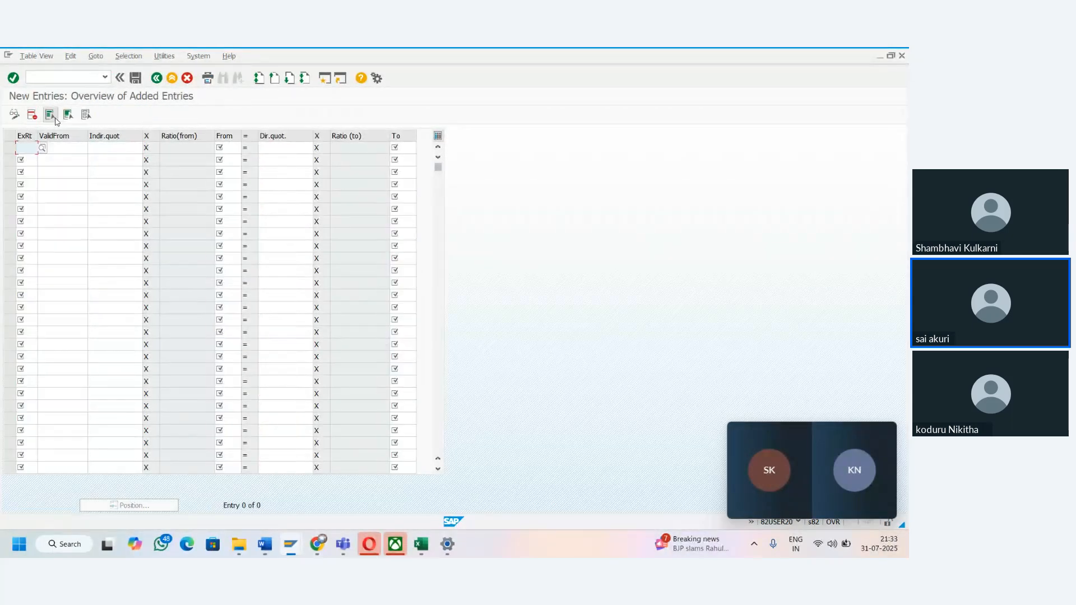
{"action": "type", "text": "M"}
{"action": "key", "text": "Tab"}
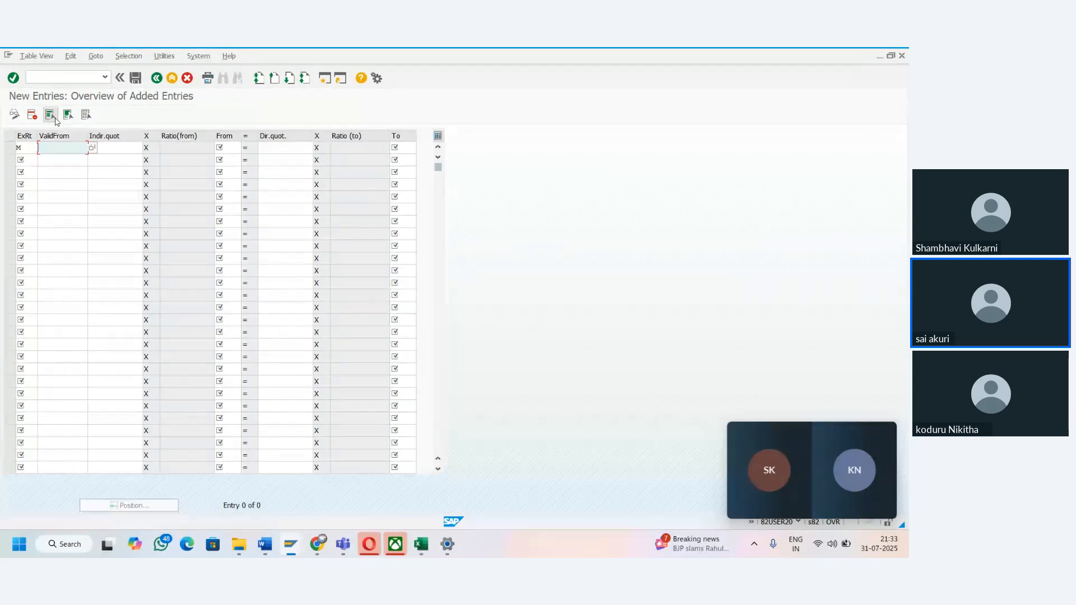
{"action": "type", "text": "31.07.2025"}
{"action": "key", "text": "Tab"}
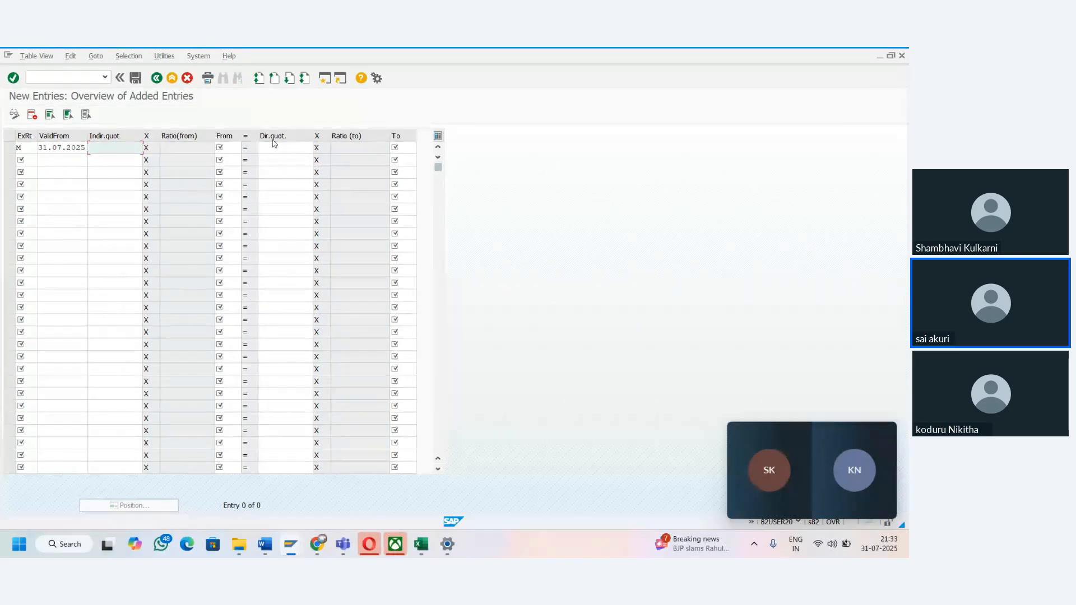
- Switch to the Excel notes and enter "Direct Q" in cell B74 below the INR row
{"action": "key", "text": "alt+Tab"}
{"action": "left_click", "coordinate": [137, 371]}
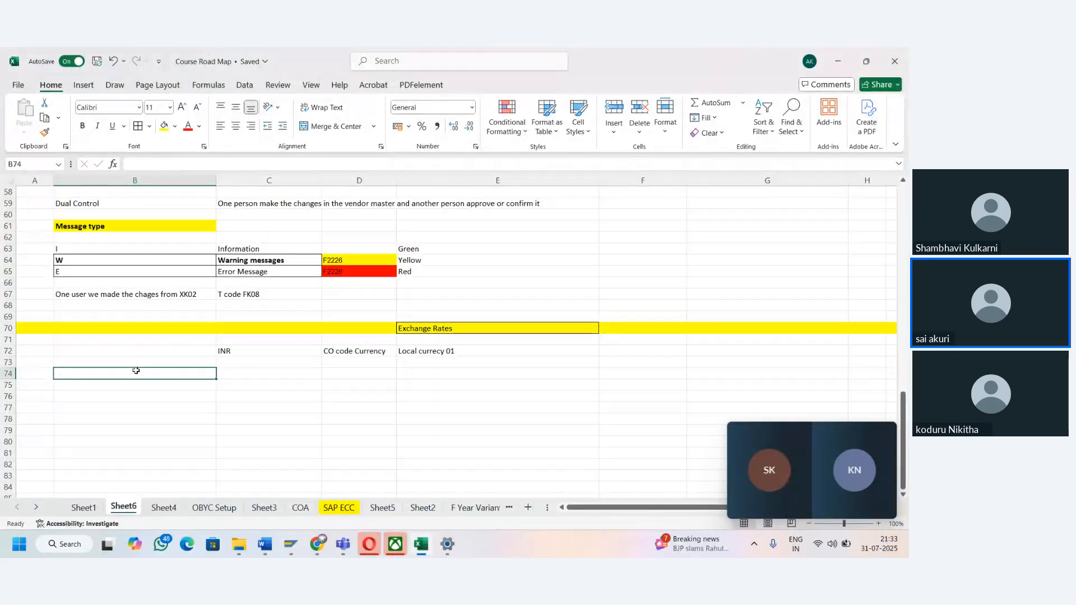
{"action": "type", "text": "Direct "}
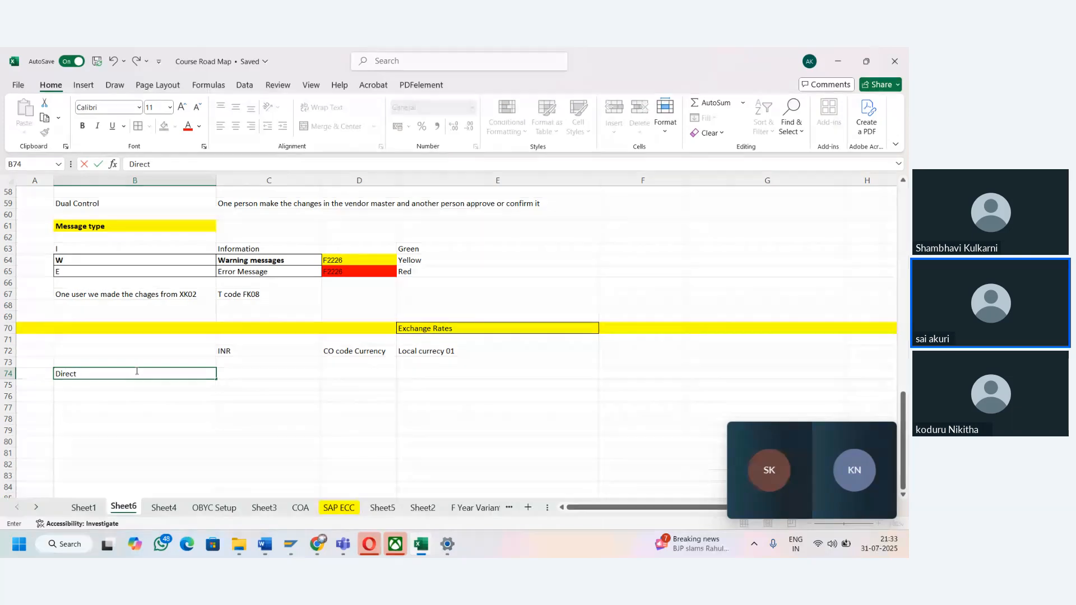
{"action": "type", "text": "Q"}
{"action": "key", "text": "Return"}
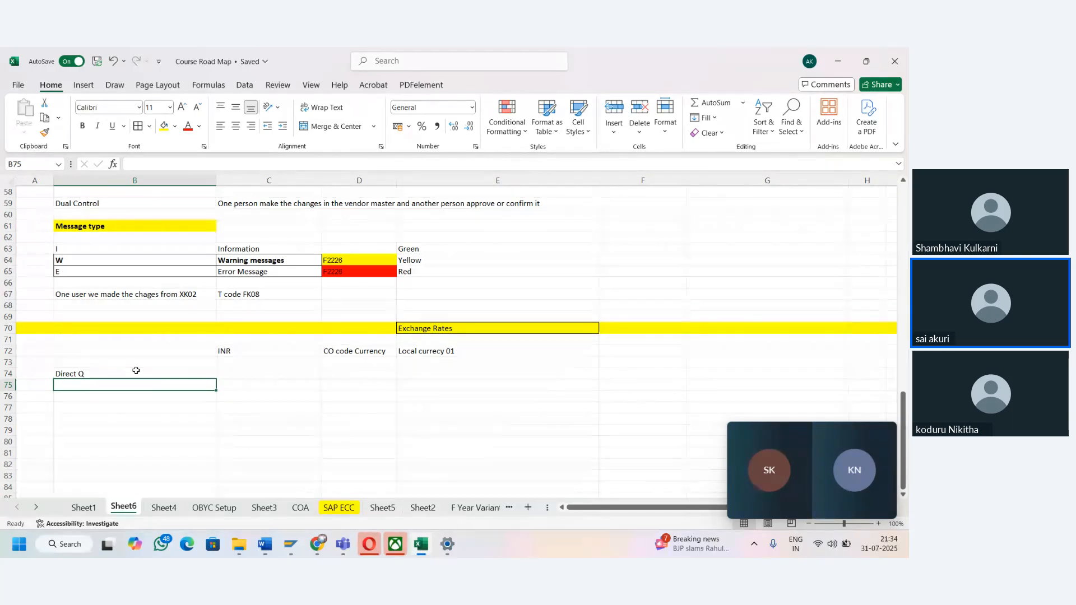
{"action": "key", "text": "BackSpace"}
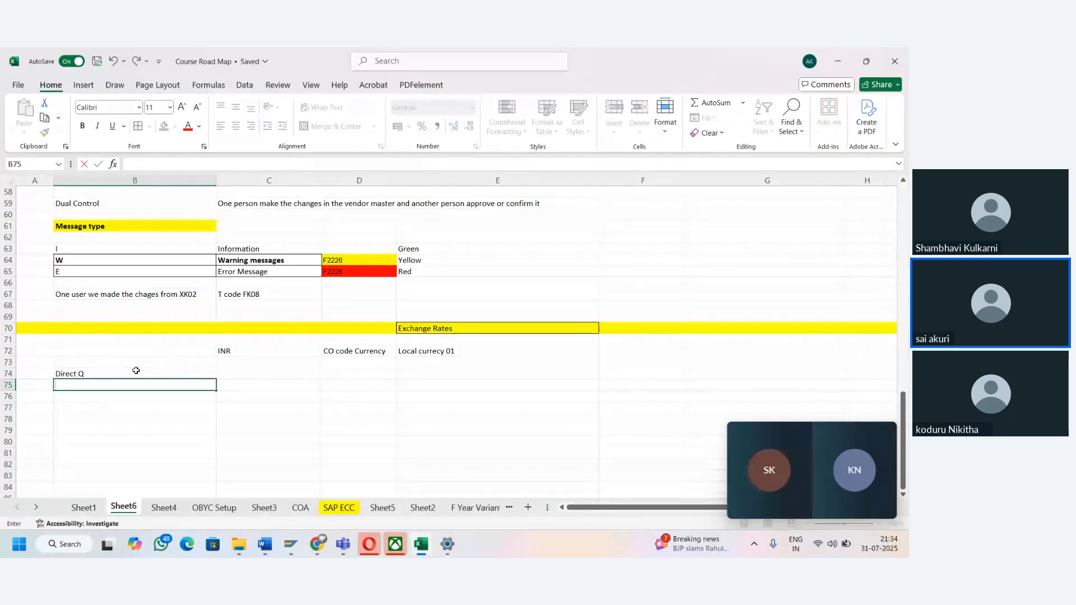
- Enter USD in cell B75 and INR in cell C75 as the direct quotation example
{"action": "type", "text": "USD"}
{"action": "key", "text": "Tab"}
{"action": "type", "text": "INR"}
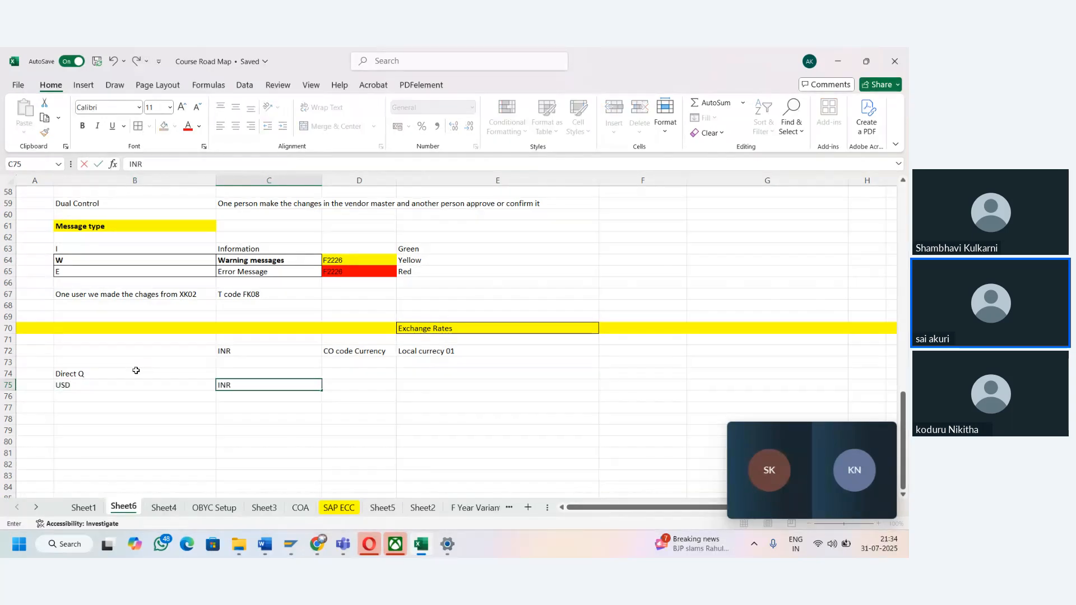
{"action": "key", "text": "ctrl+Return"}
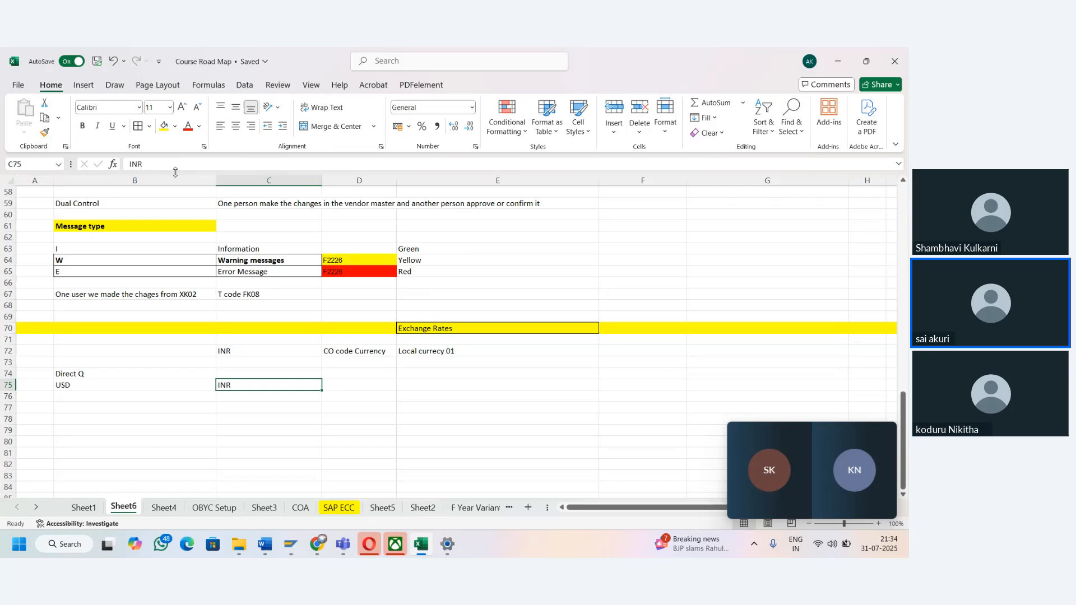
- Highlight the INR cell C75 and the "Direct Q" heading in B74 with yellow fill
{"action": "left_click", "coordinate": [164, 126]}
{"action": "left_click", "coordinate": [93, 375]}
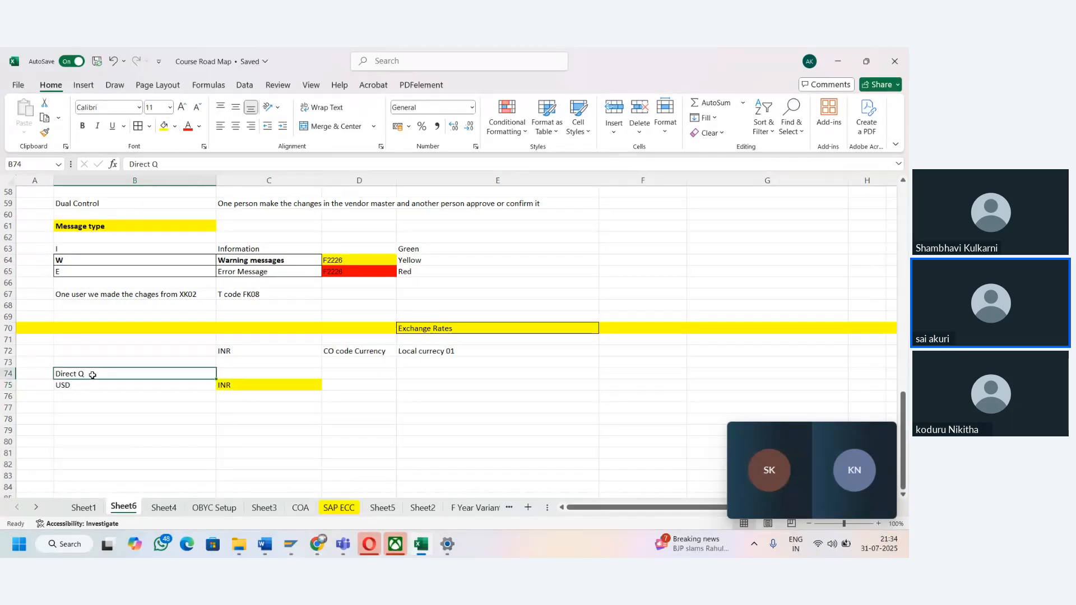
{"action": "left_click", "coordinate": [164, 125]}
- Add an "Indirect" heading in cell B77 with INR in B78 and USD in C78 beneath it
{"action": "left_click", "coordinate": [112, 409]}
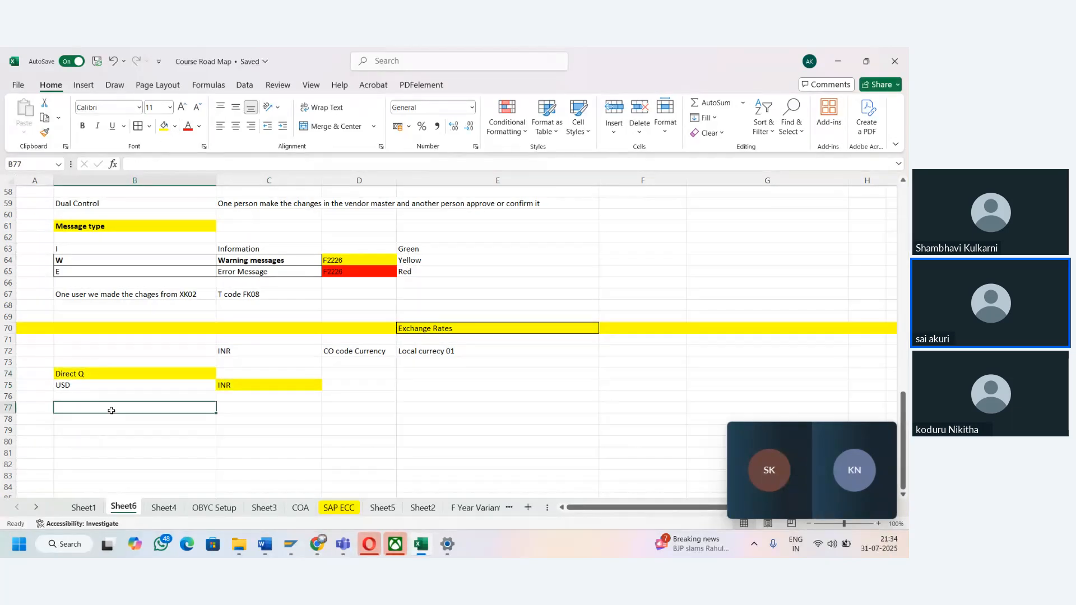
{"action": "type", "text": "Indire"}
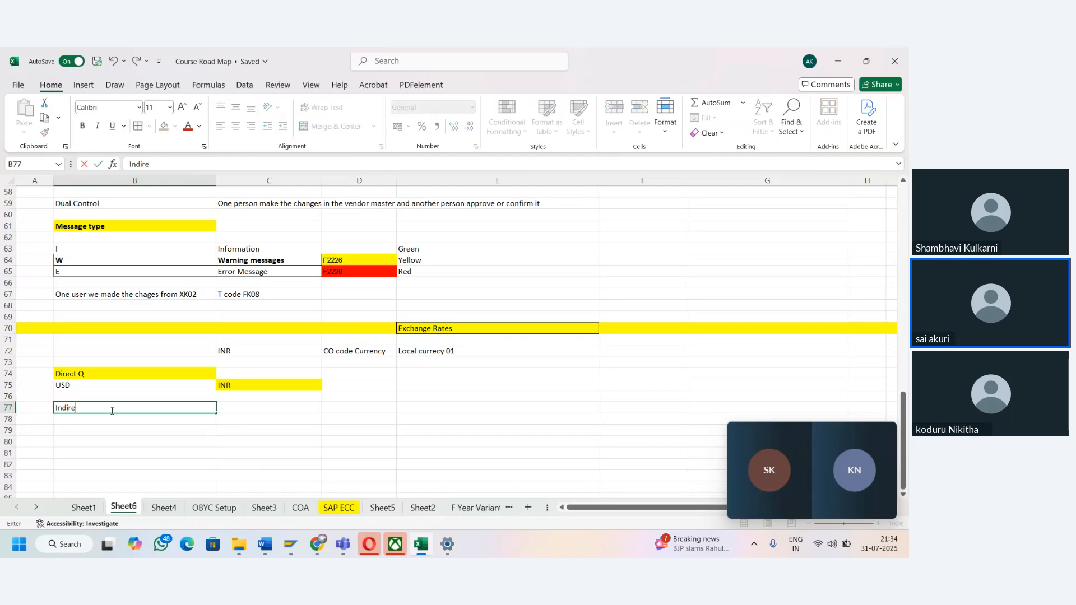
{"action": "type", "text": "ct"}
{"action": "key", "text": "Return"}
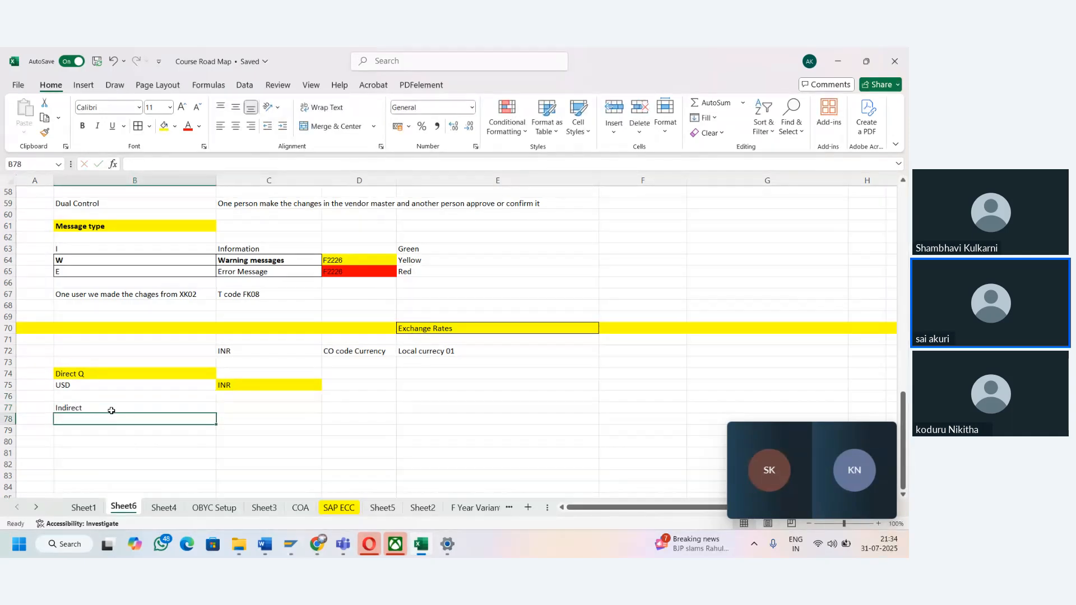
{"action": "type", "text": "INR"}
{"action": "key", "text": "Tab"}
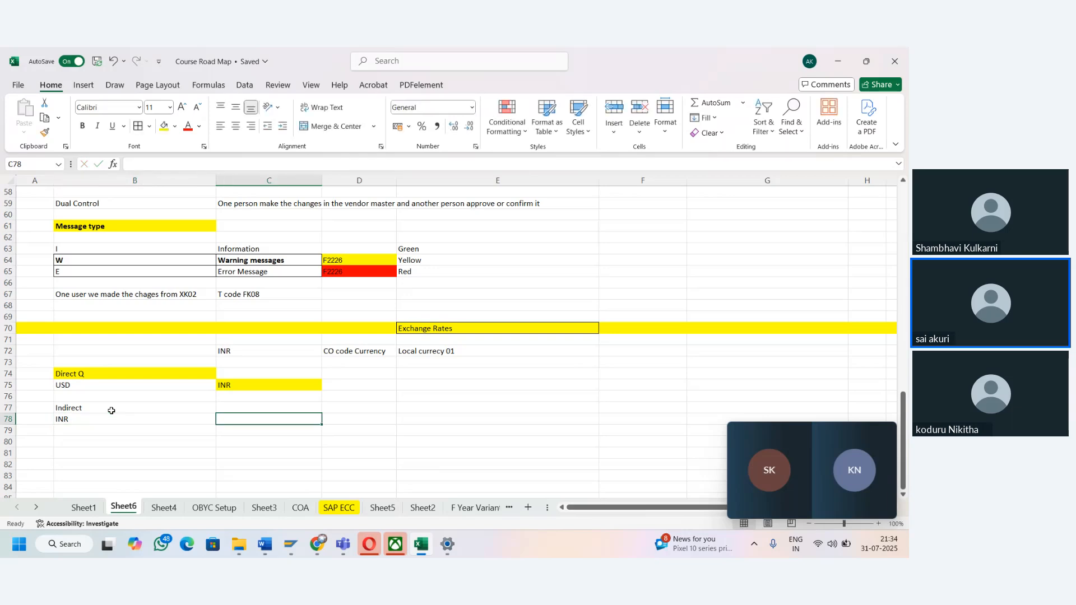
{"action": "type", "text": "USD"}
{"action": "key", "text": "shift+Tab"}
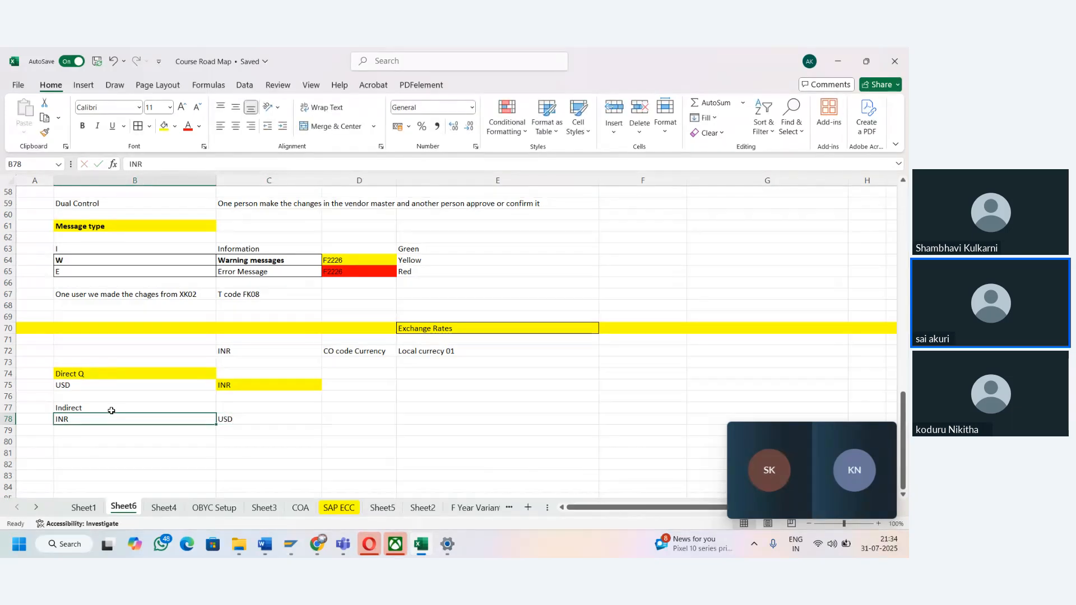
{"action": "key", "text": "Tab"}
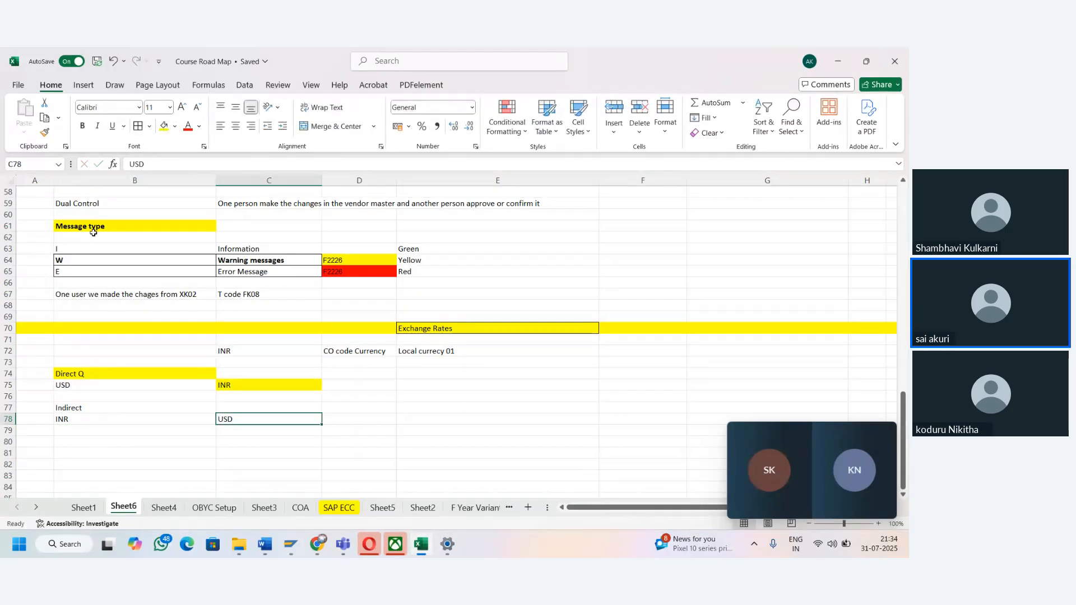
{"action": "left_click", "coordinate": [90, 421]}
- Switch back to SAP and complete the new exchange rate row from USD to INR with a direct quotation of 100
{"action": "key", "text": "alt+Tab"}
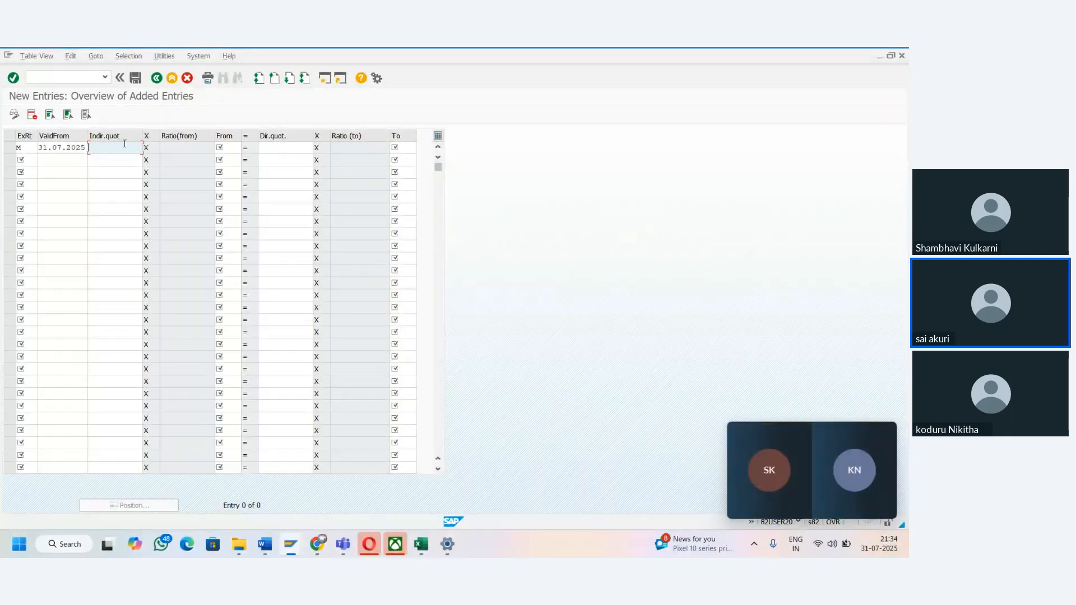
{"action": "left_click", "coordinate": [231, 148]}
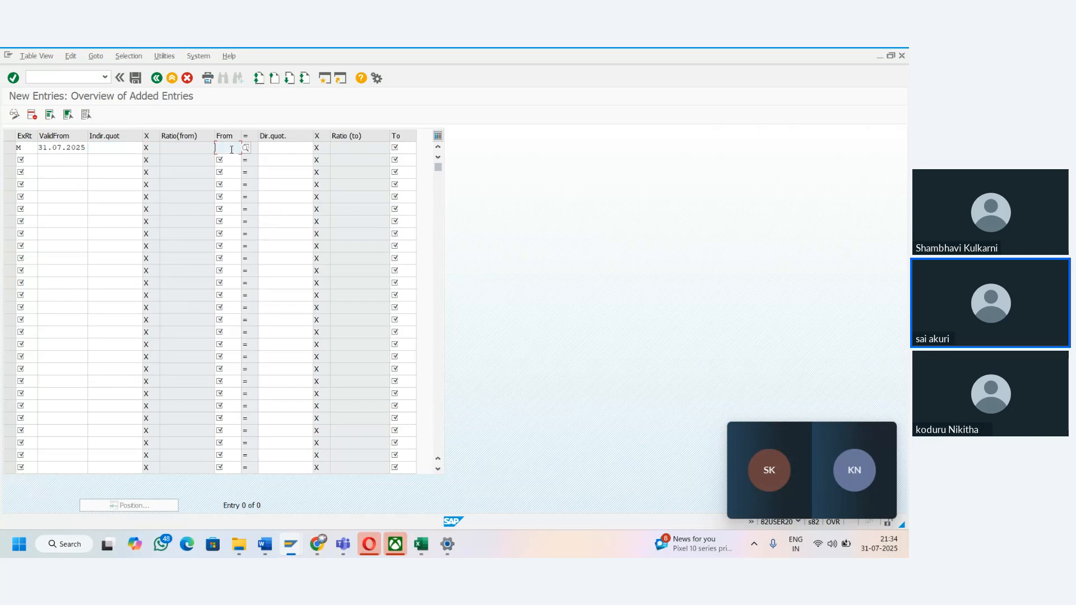
{"action": "type", "text": "USD"}
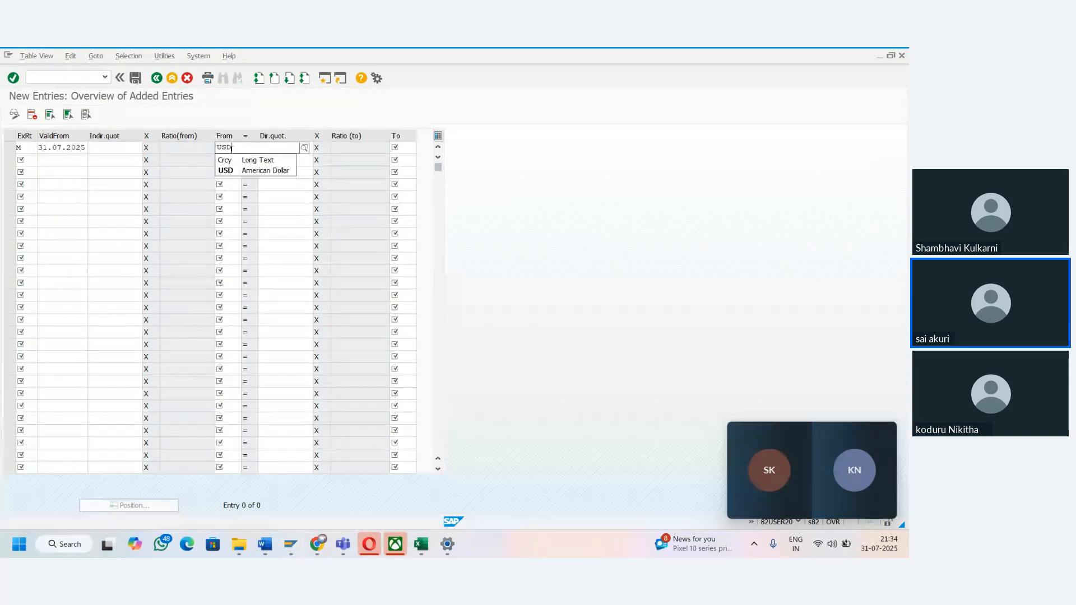
{"action": "key", "text": "Tab"}
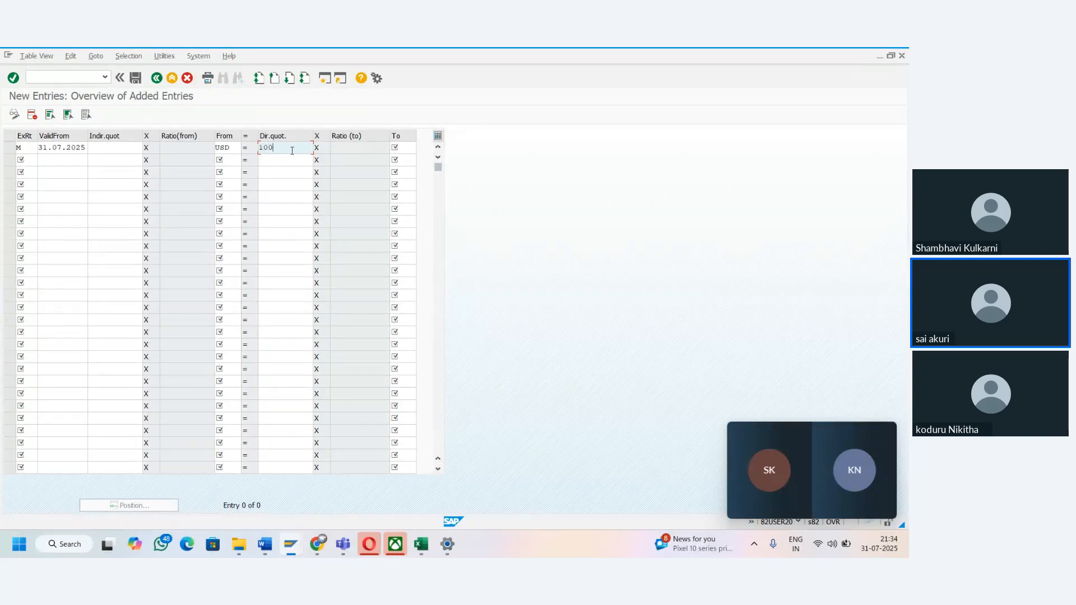
{"action": "key", "text": "Tab"}
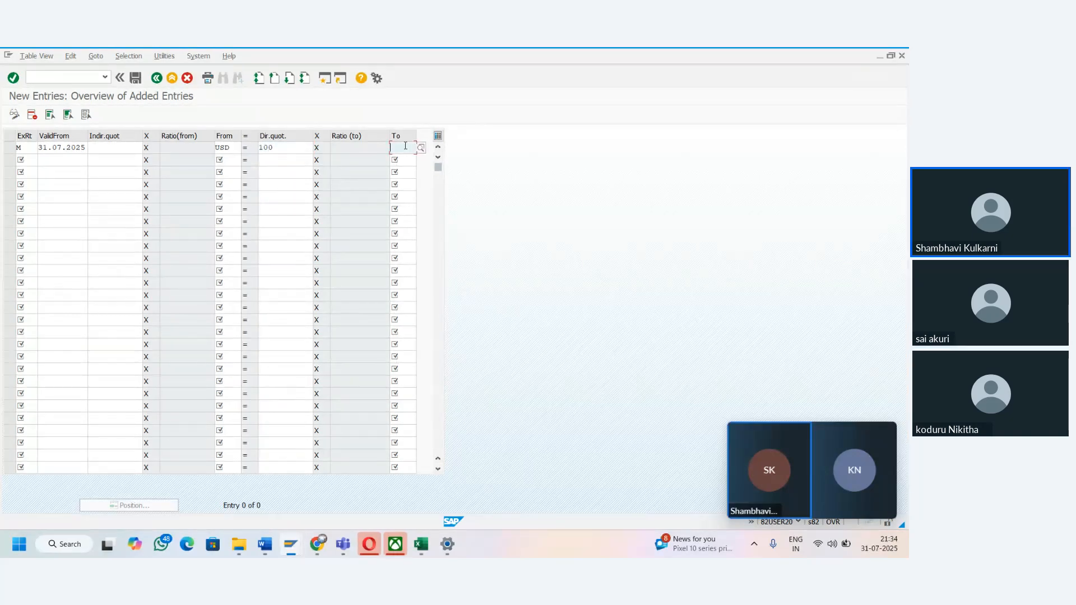
{"action": "type", "text": "INR"}
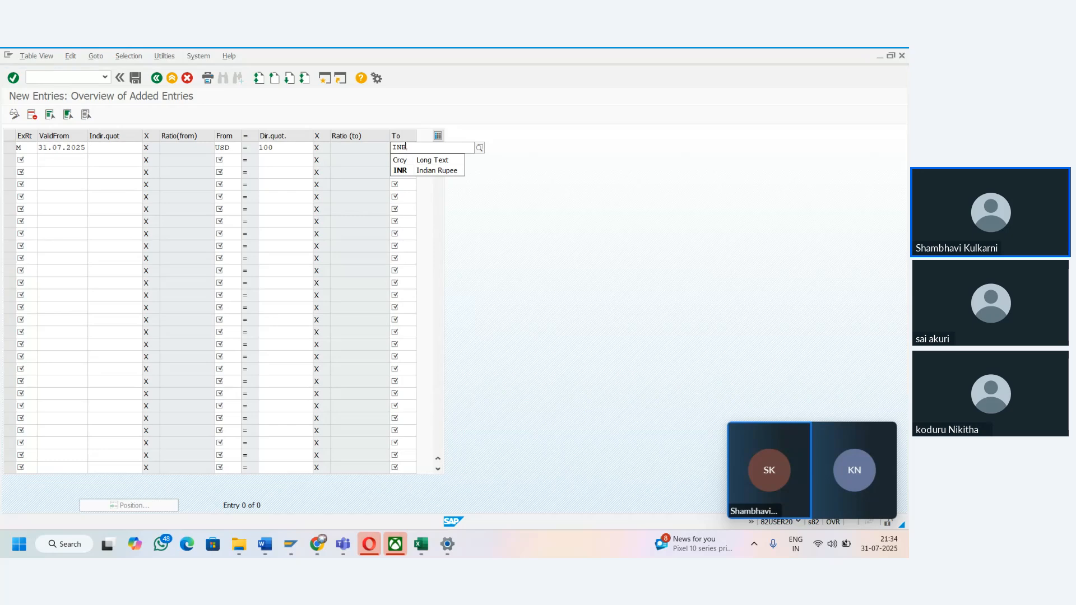
{"action": "left_click", "coordinate": [408, 171]}
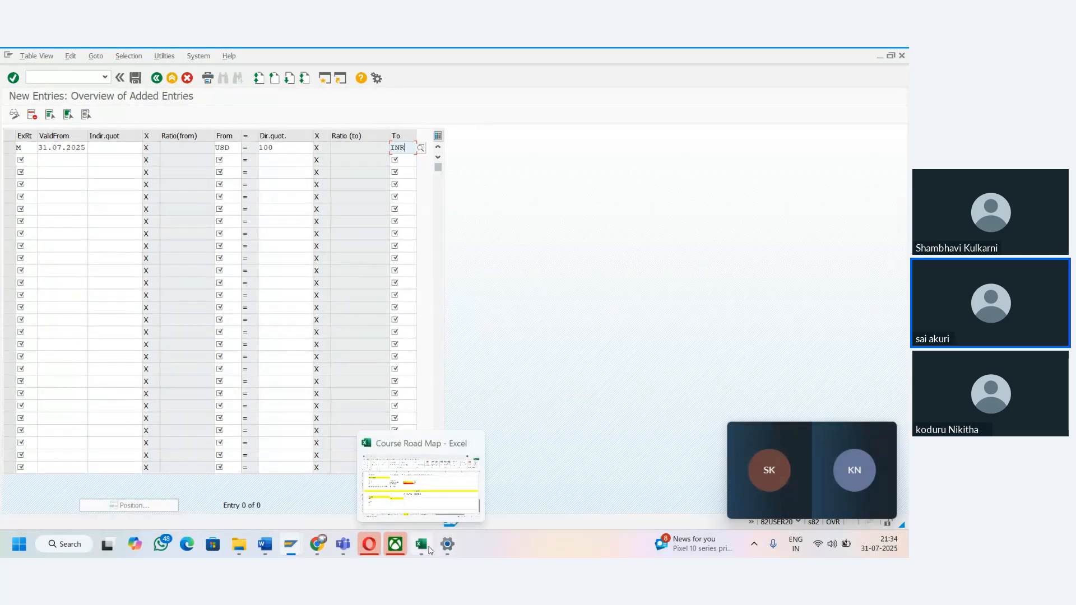
- Switch to the Excel notes and review the Sensitive Field Dual Control, message type and Exchange Rates sections
{"action": "left_click", "coordinate": [421, 482]}
{"action": "left_click", "coordinate": [404, 331]}
{"action": "key", "text": "Up"}
{"action": "key", "text": "Up"}
{"action": "key", "text": "Up"}
{"action": "key", "text": "Up"}
{"action": "key", "text": "Up"}
{"action": "key", "text": "Up"}
{"action": "key", "text": "Up"}
{"action": "key", "text": "Up"}
{"action": "key", "text": "Up"}
{"action": "key", "text": "Up"}
{"action": "key", "text": "Up"}
{"action": "key", "text": "Up"}
{"action": "key", "text": "Up"}
{"action": "key", "text": "Up"}
{"action": "key", "text": "Up"}
{"action": "key", "text": "Up"}
{"action": "key", "text": "Up"}
{"action": "key", "text": "Up"}
{"action": "key", "text": "Up"}
{"action": "key", "text": "Up"}
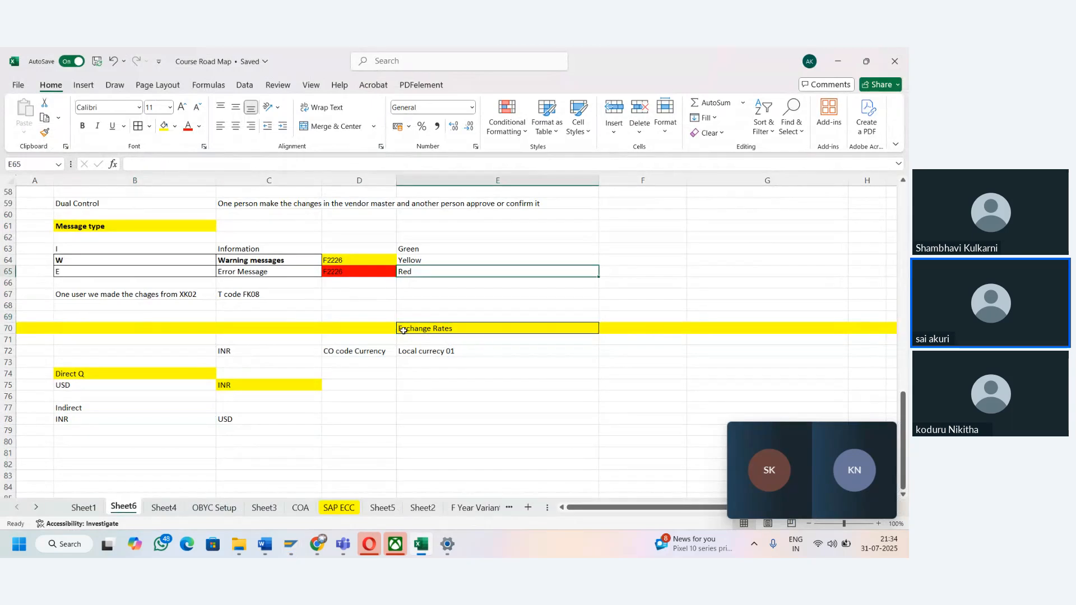
{"action": "key", "text": "Up"}
{"action": "key", "text": "Up"}
{"action": "key", "text": "Up"}
{"action": "key", "text": "Up"}
{"action": "key", "text": "Up"}
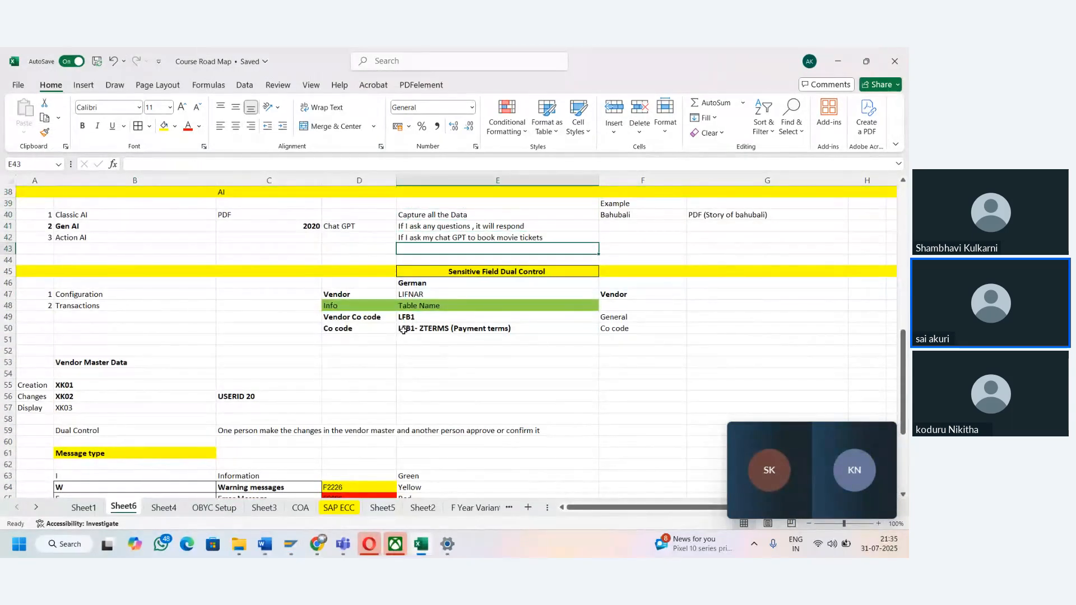
{"action": "key", "text": "Down"}
{"action": "key", "text": "Left"}
{"action": "key", "text": "Down"}
{"action": "key", "text": "Down"}
{"action": "key", "text": "Down"}
{"action": "key", "text": "Down"}
{"action": "key", "text": "Down"}
{"action": "key", "text": "Down"}
{"action": "key", "text": "Down"}
{"action": "key", "text": "Down"}
{"action": "key", "text": "Down"}
{"action": "key", "text": "Down"}
{"action": "key", "text": "Down"}
{"action": "key", "text": "Down"}
{"action": "key", "text": "Down"}
{"action": "key", "text": "Down"}
{"action": "key", "text": "Down"}
{"action": "key", "text": "Down"}
{"action": "key", "text": "Down"}
{"action": "key", "text": "Down"}
{"action": "key", "text": "Down"}
{"action": "key", "text": "Down"}
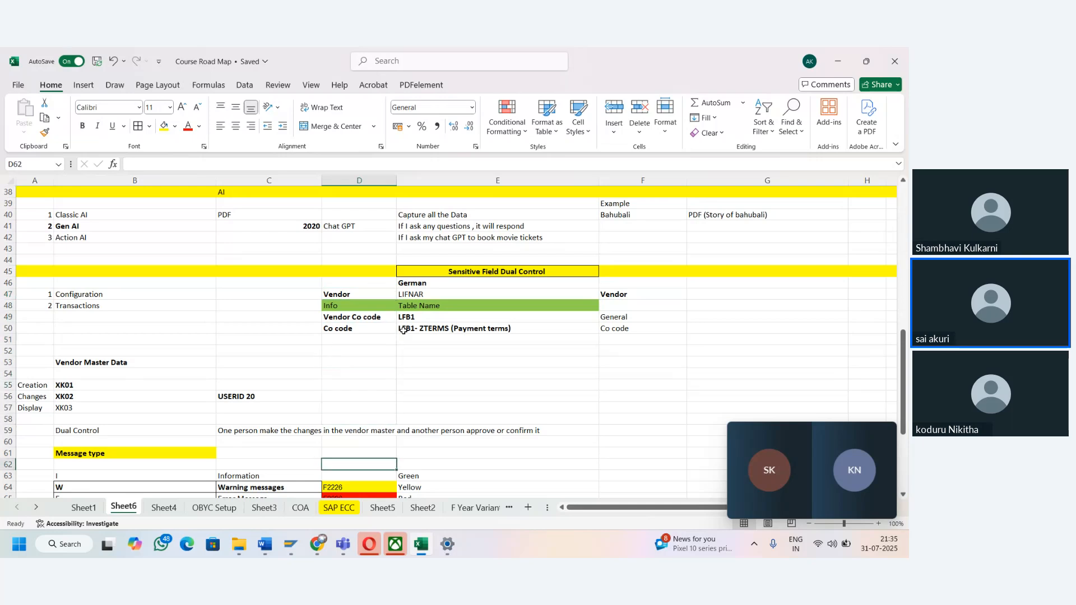
{"action": "key", "text": "Down"}
{"action": "key", "text": "Down"}
{"action": "key", "text": "Down"}
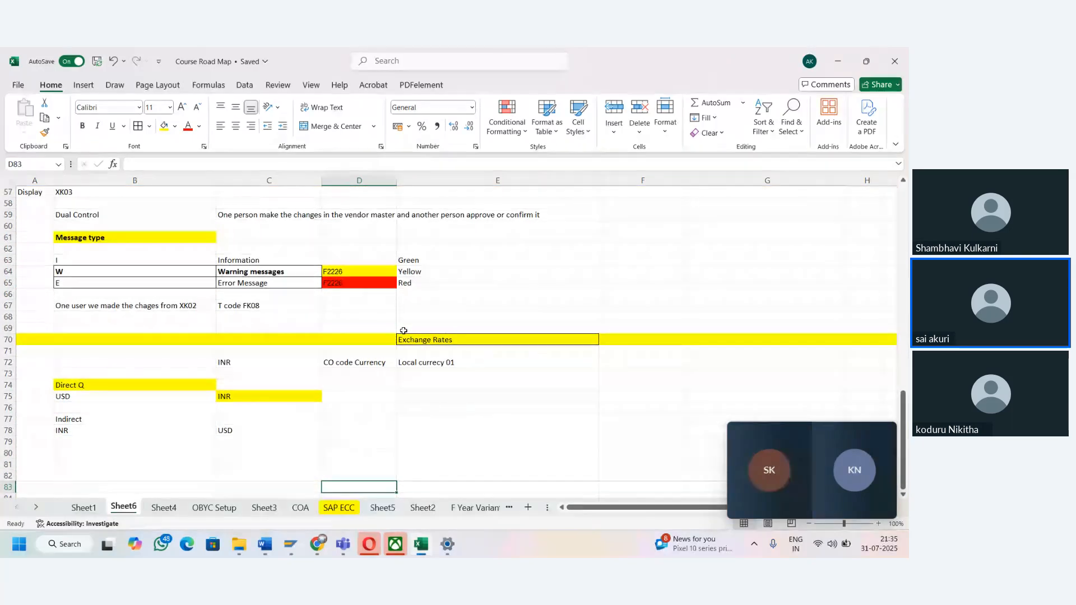
- Switch to the Zoho meeting in the browser, mute the microphone and open the additional meeting options
{"action": "mouse_move", "coordinate": [807, 465]}
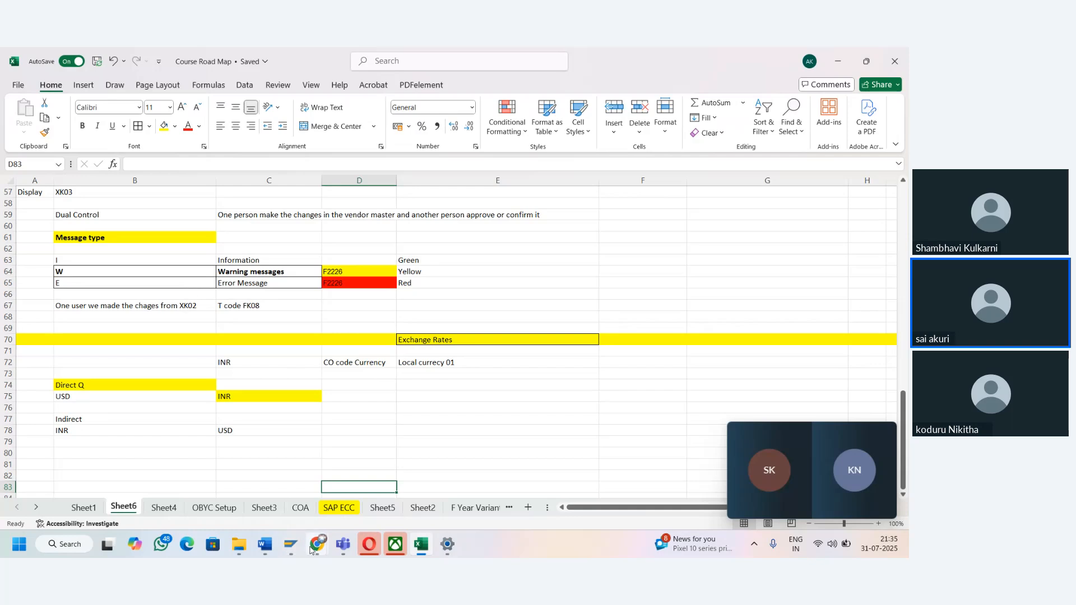
{"action": "mouse_move", "coordinate": [317, 544]}
{"action": "left_click", "coordinate": [226, 483]}
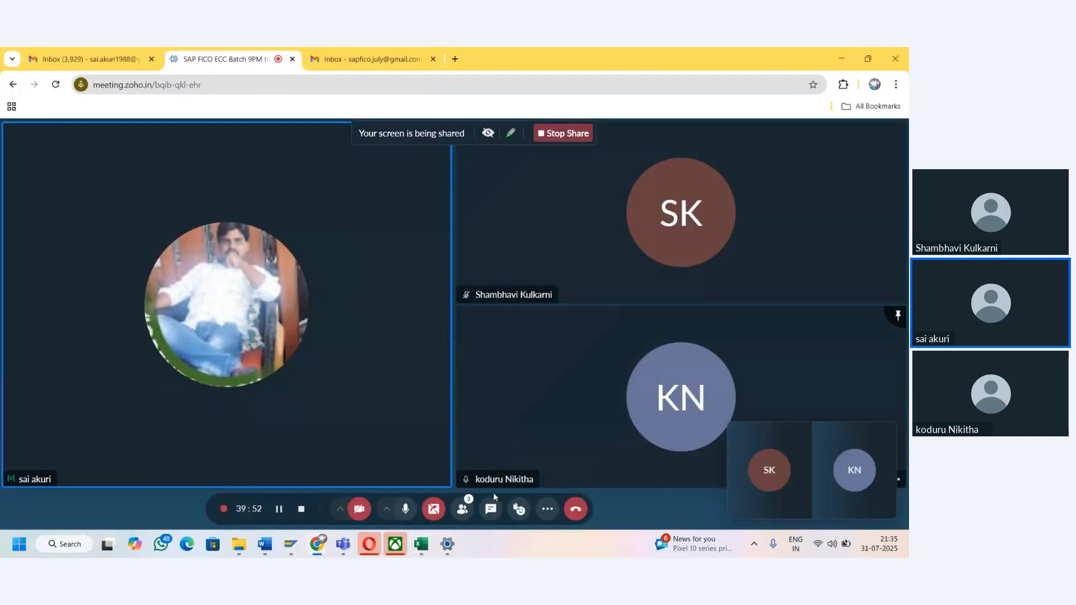
{"action": "left_click", "coordinate": [406, 509]}
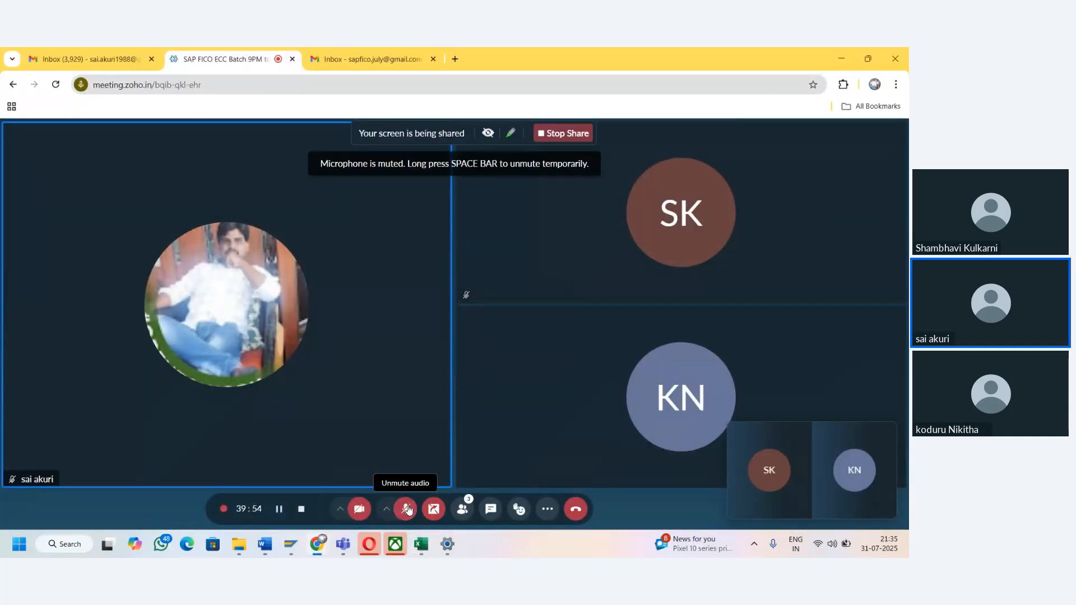
{"action": "left_click", "coordinate": [545, 510]}
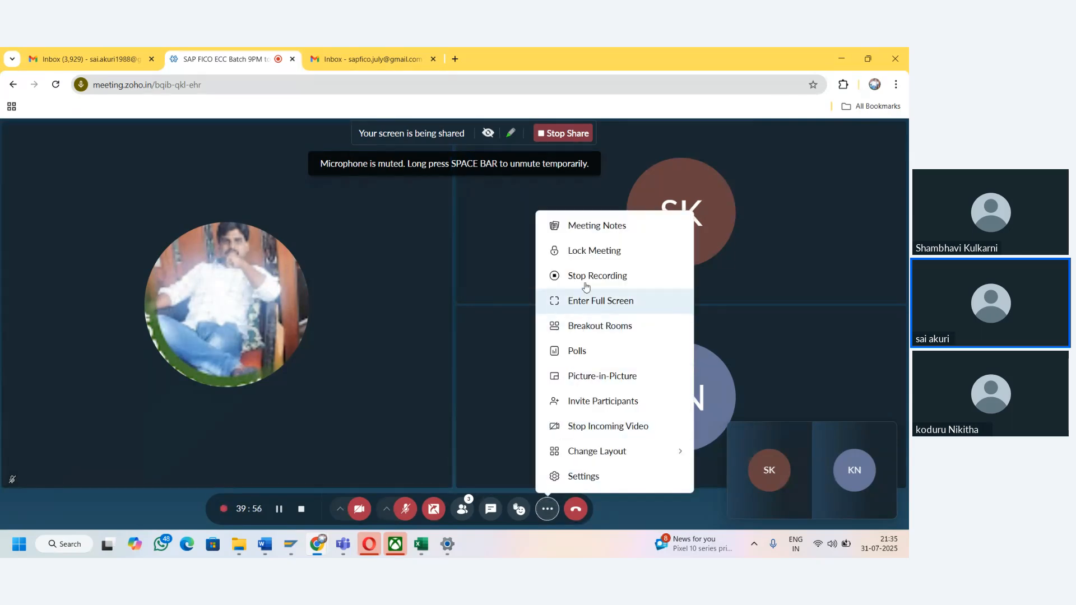